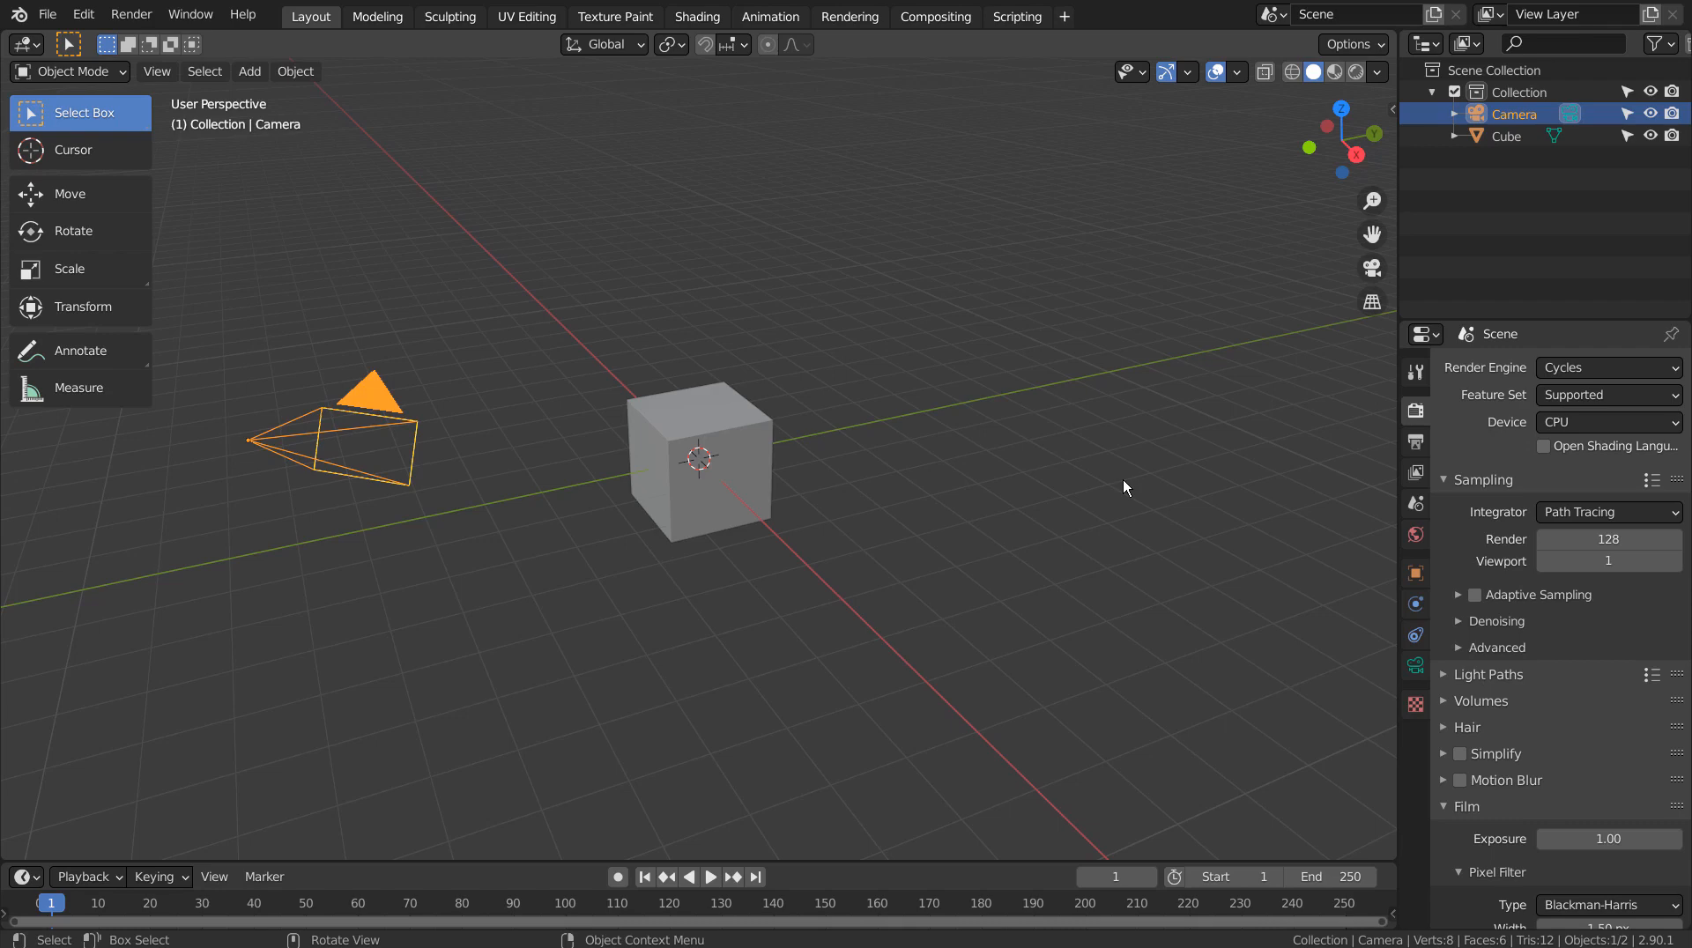
Toggle between the camera view and the free view to locate the camera
key("KP_0")
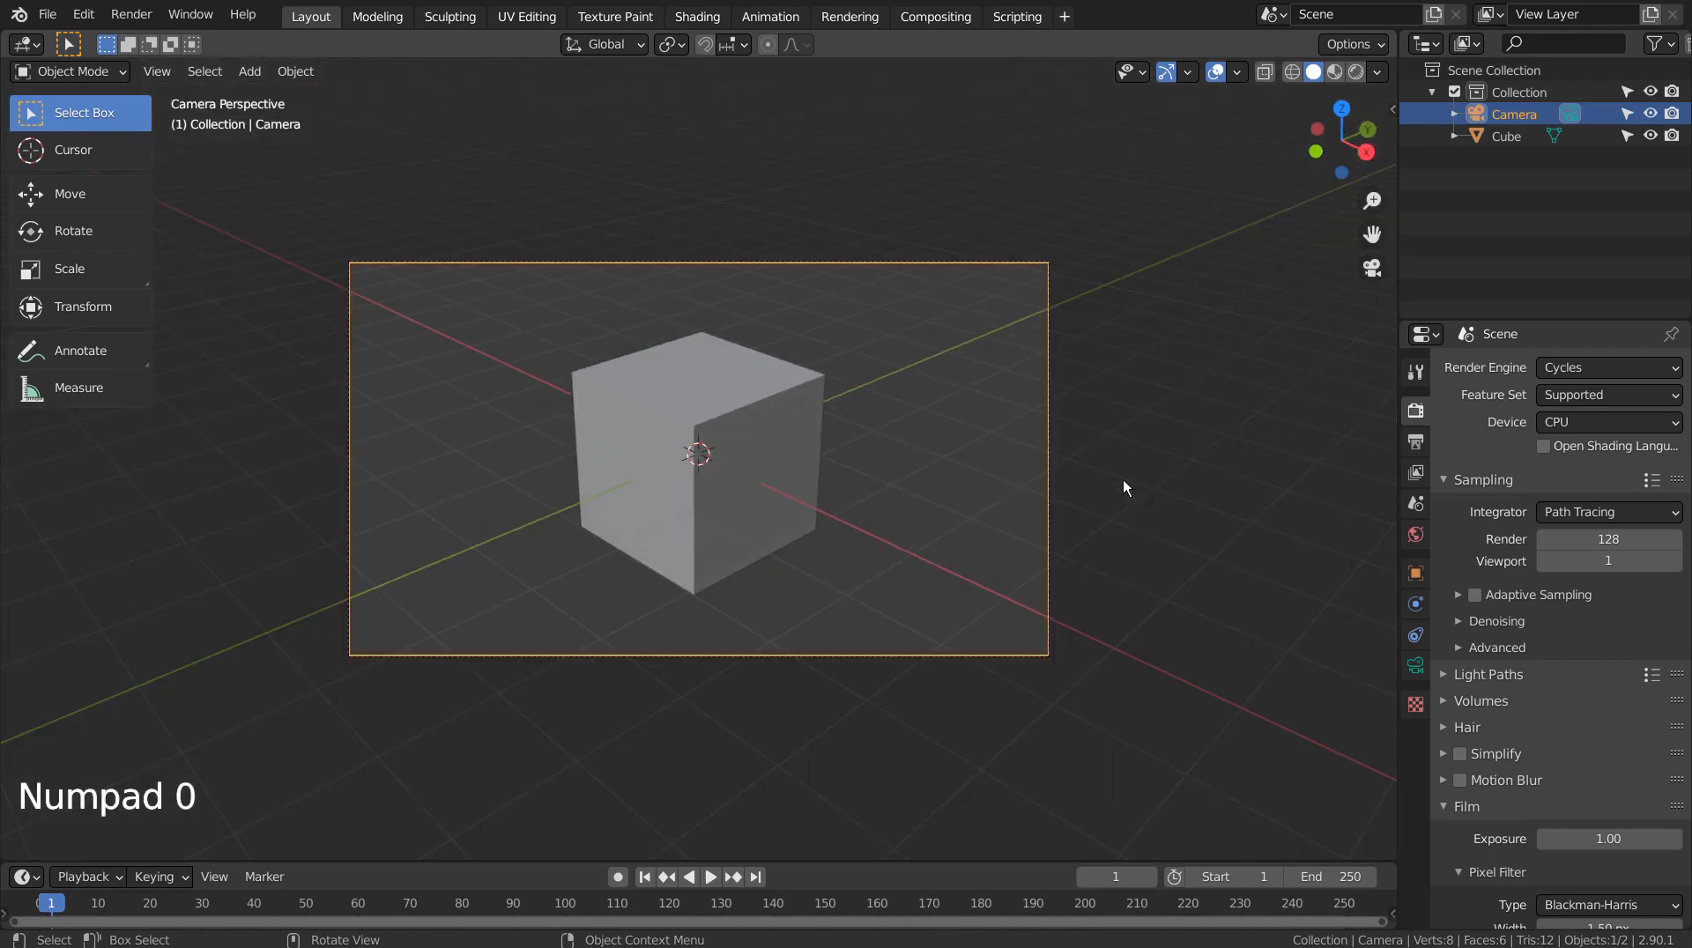
key("grave")
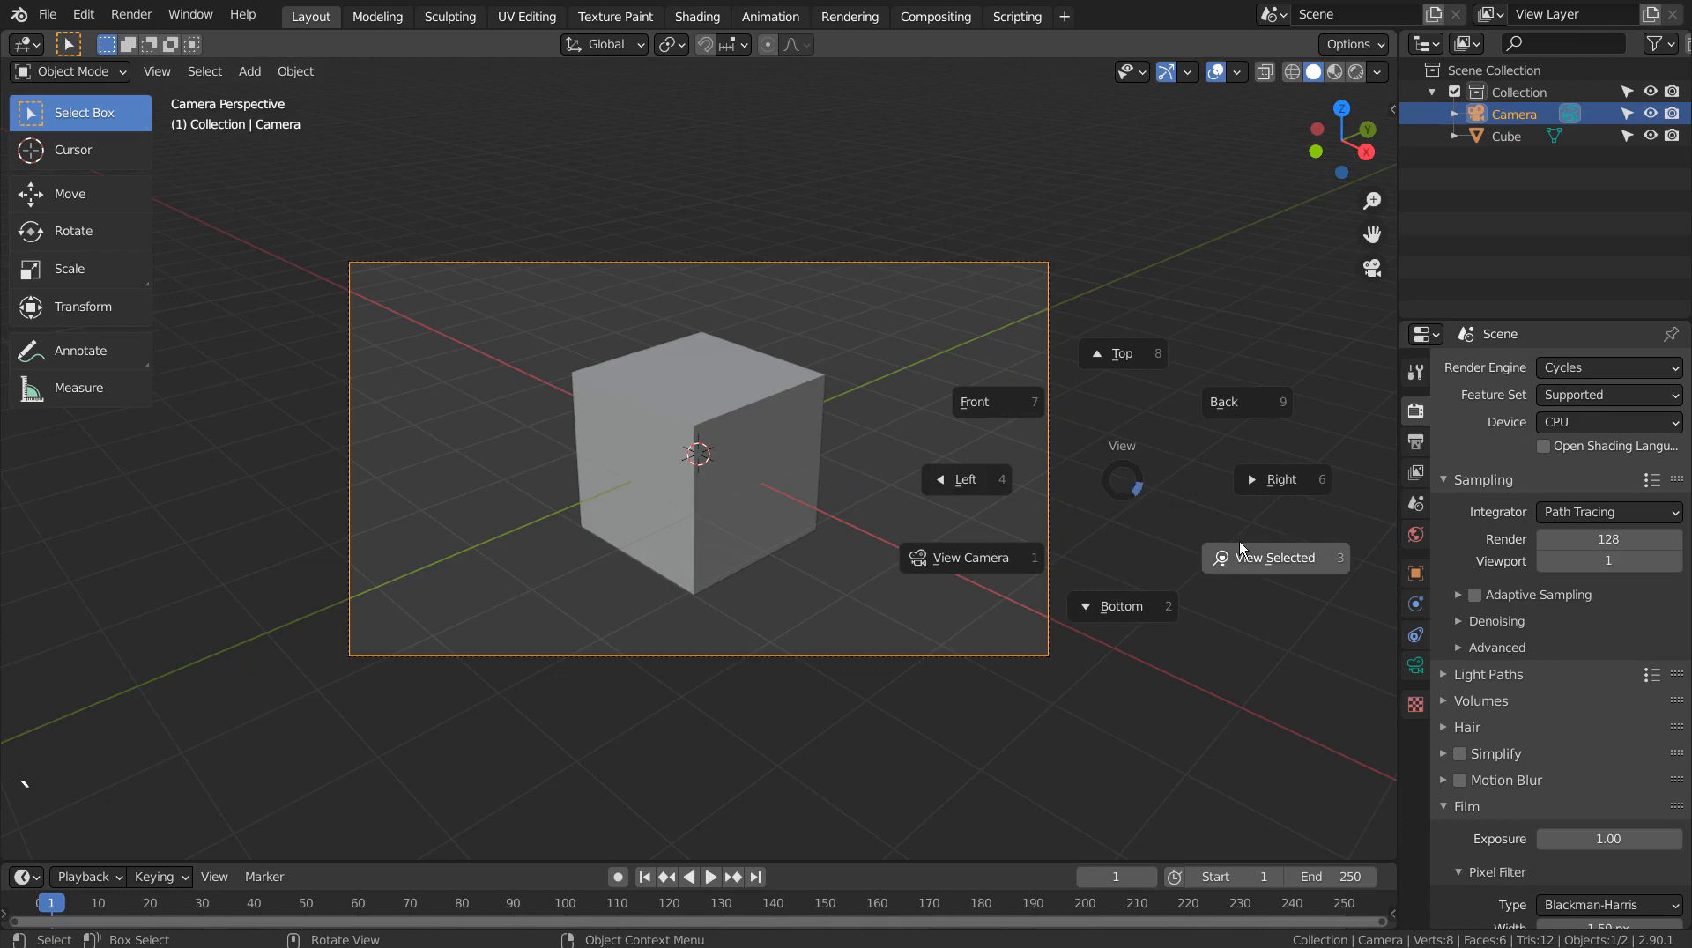
left_click(1263, 564)
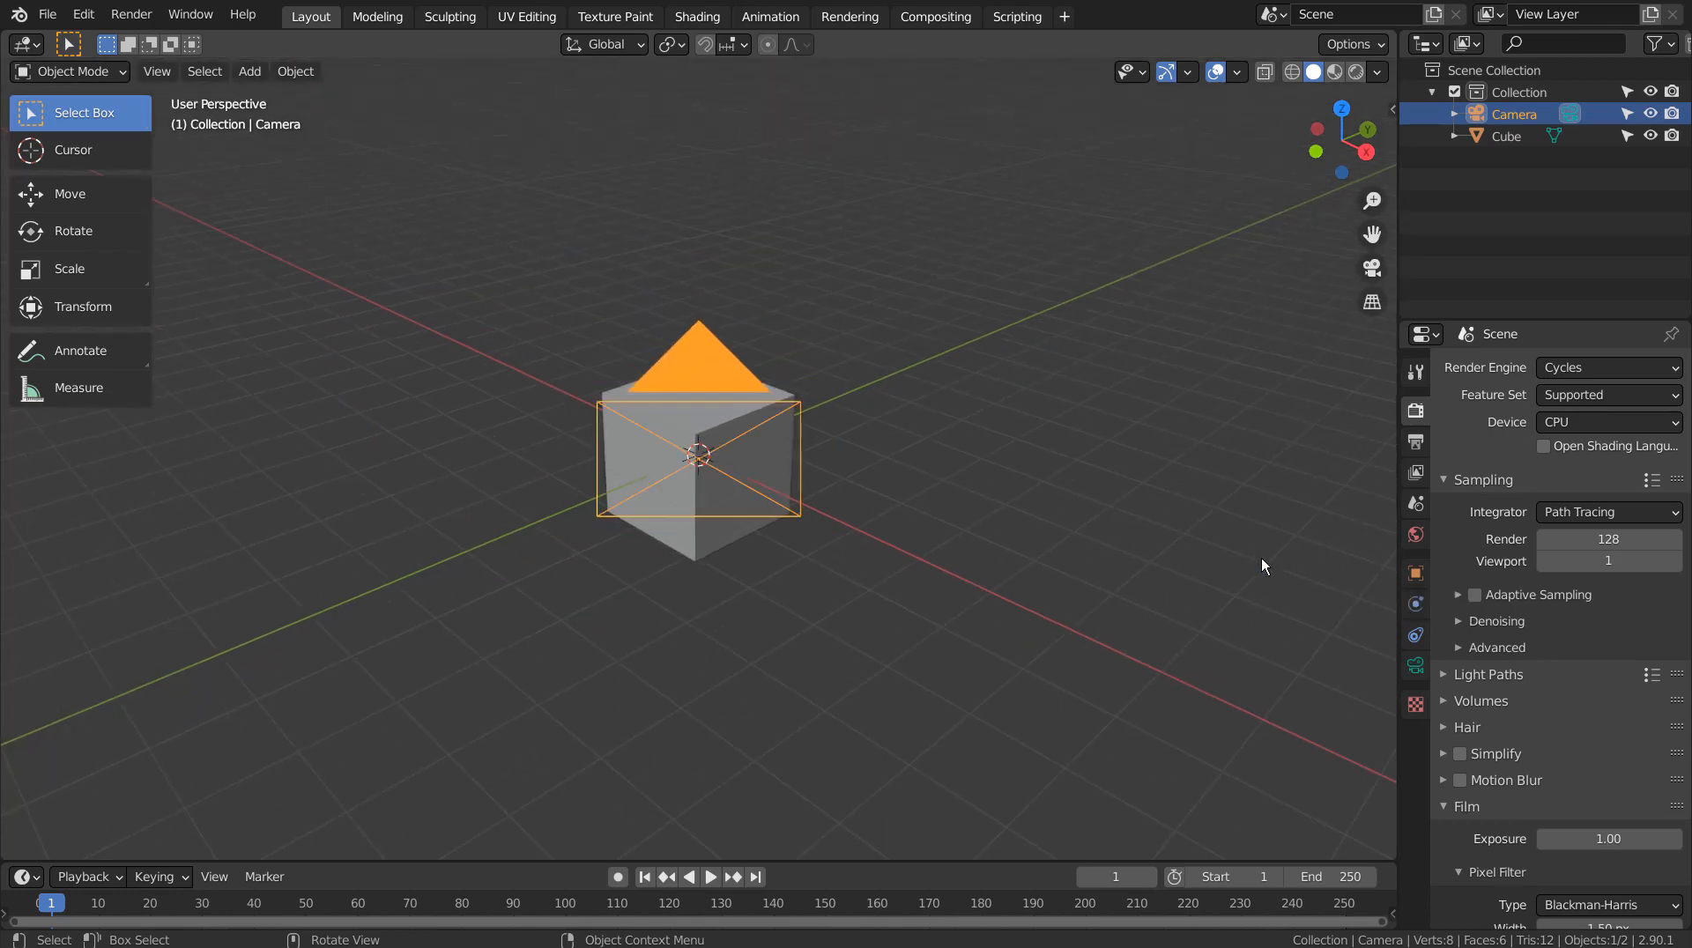
key("grave")
key("grave")
left_click(1359, 637)
key("grave")
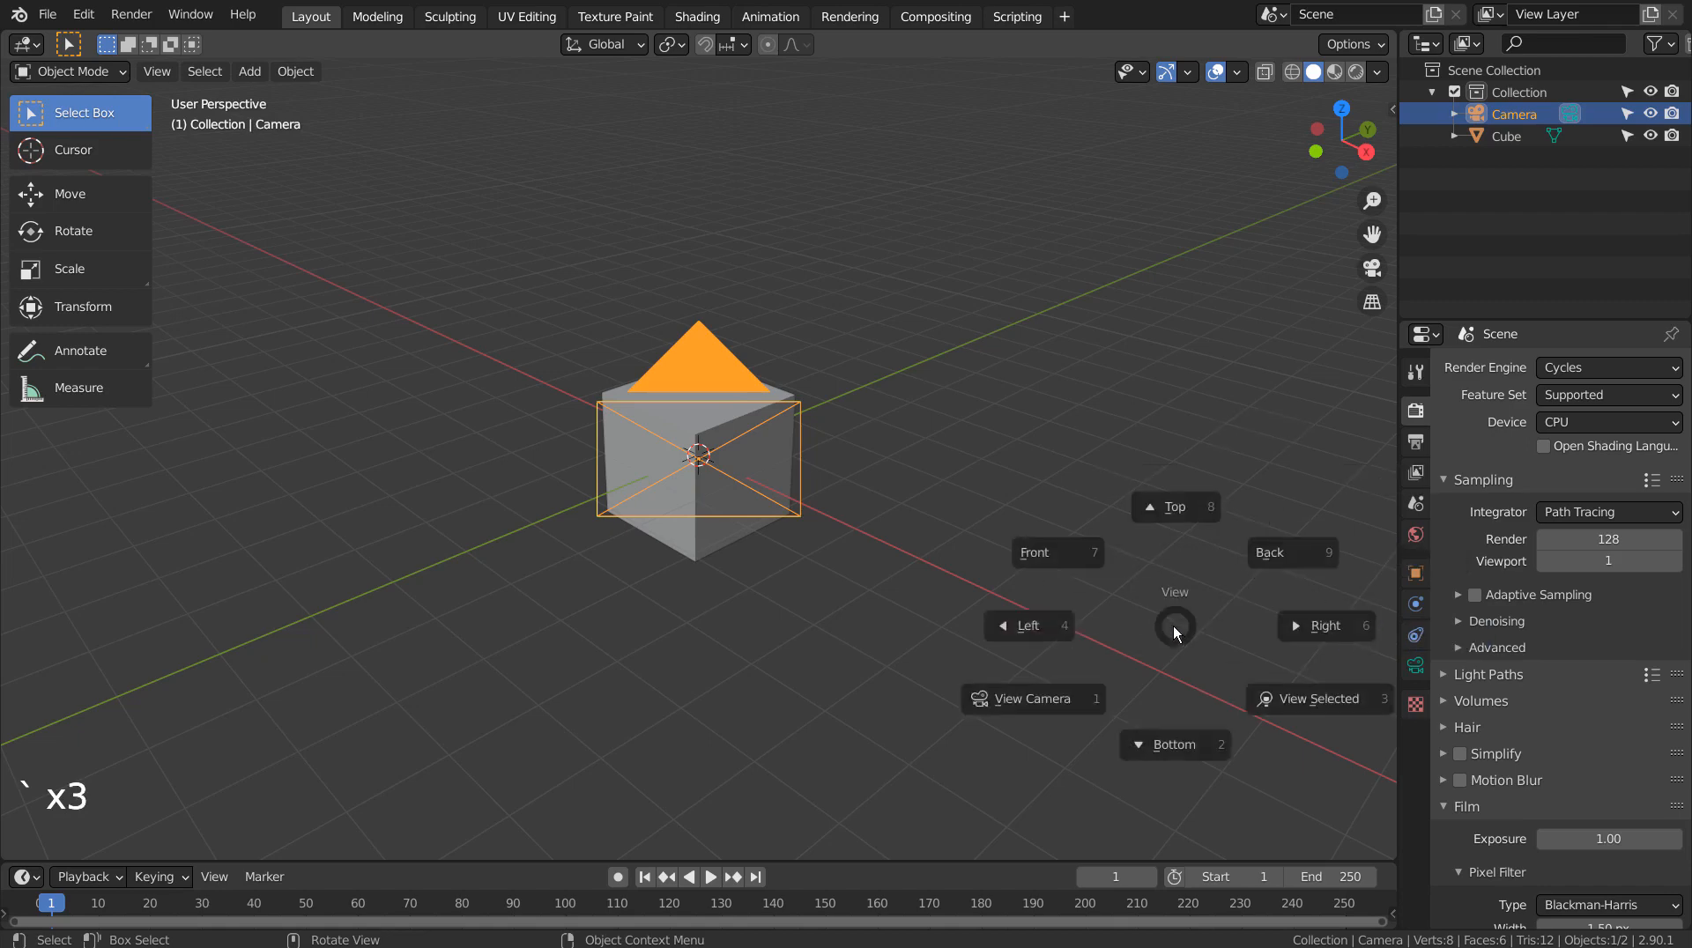
left_click(1043, 711)
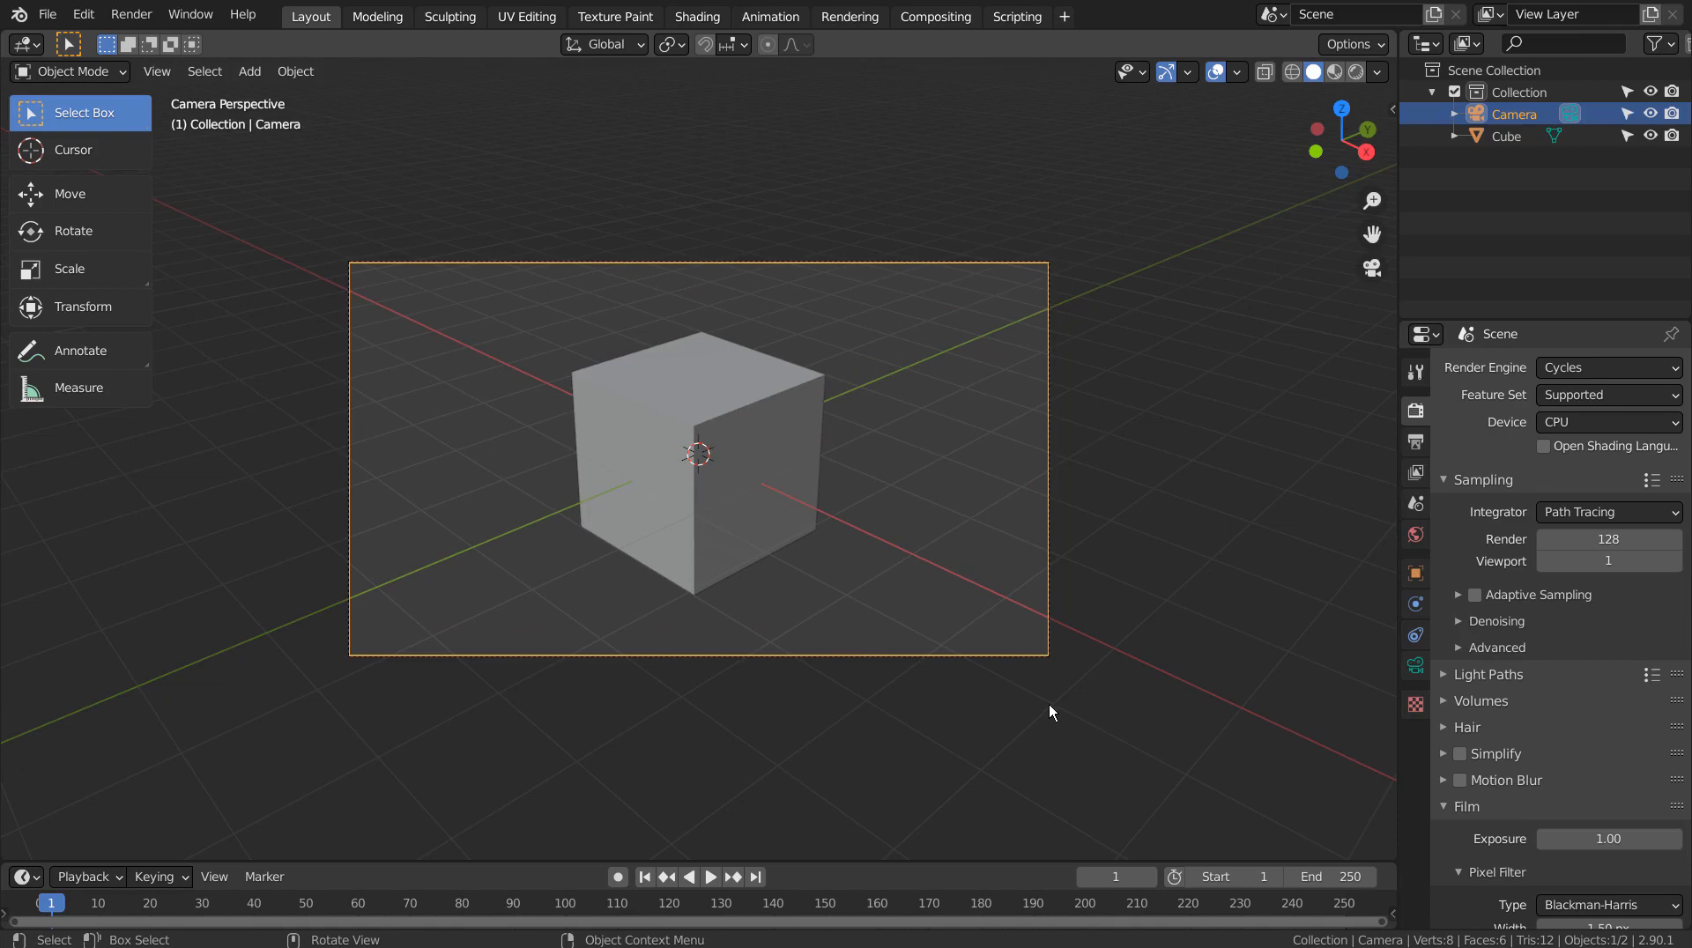
key("grave")
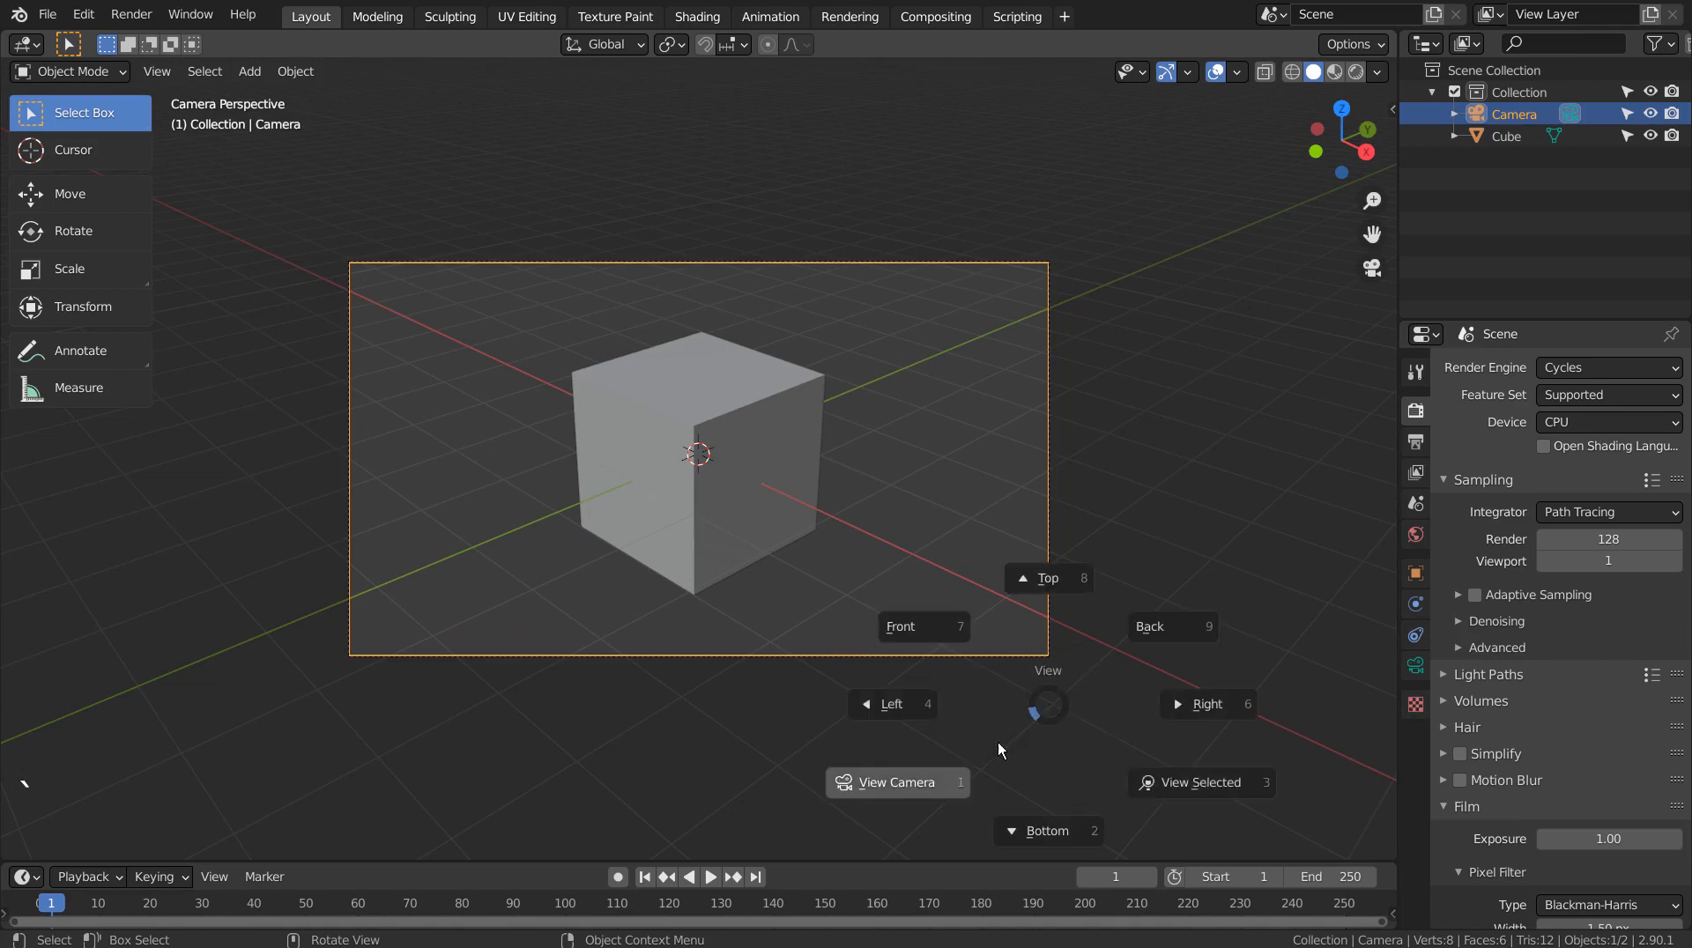
left_click(934, 782)
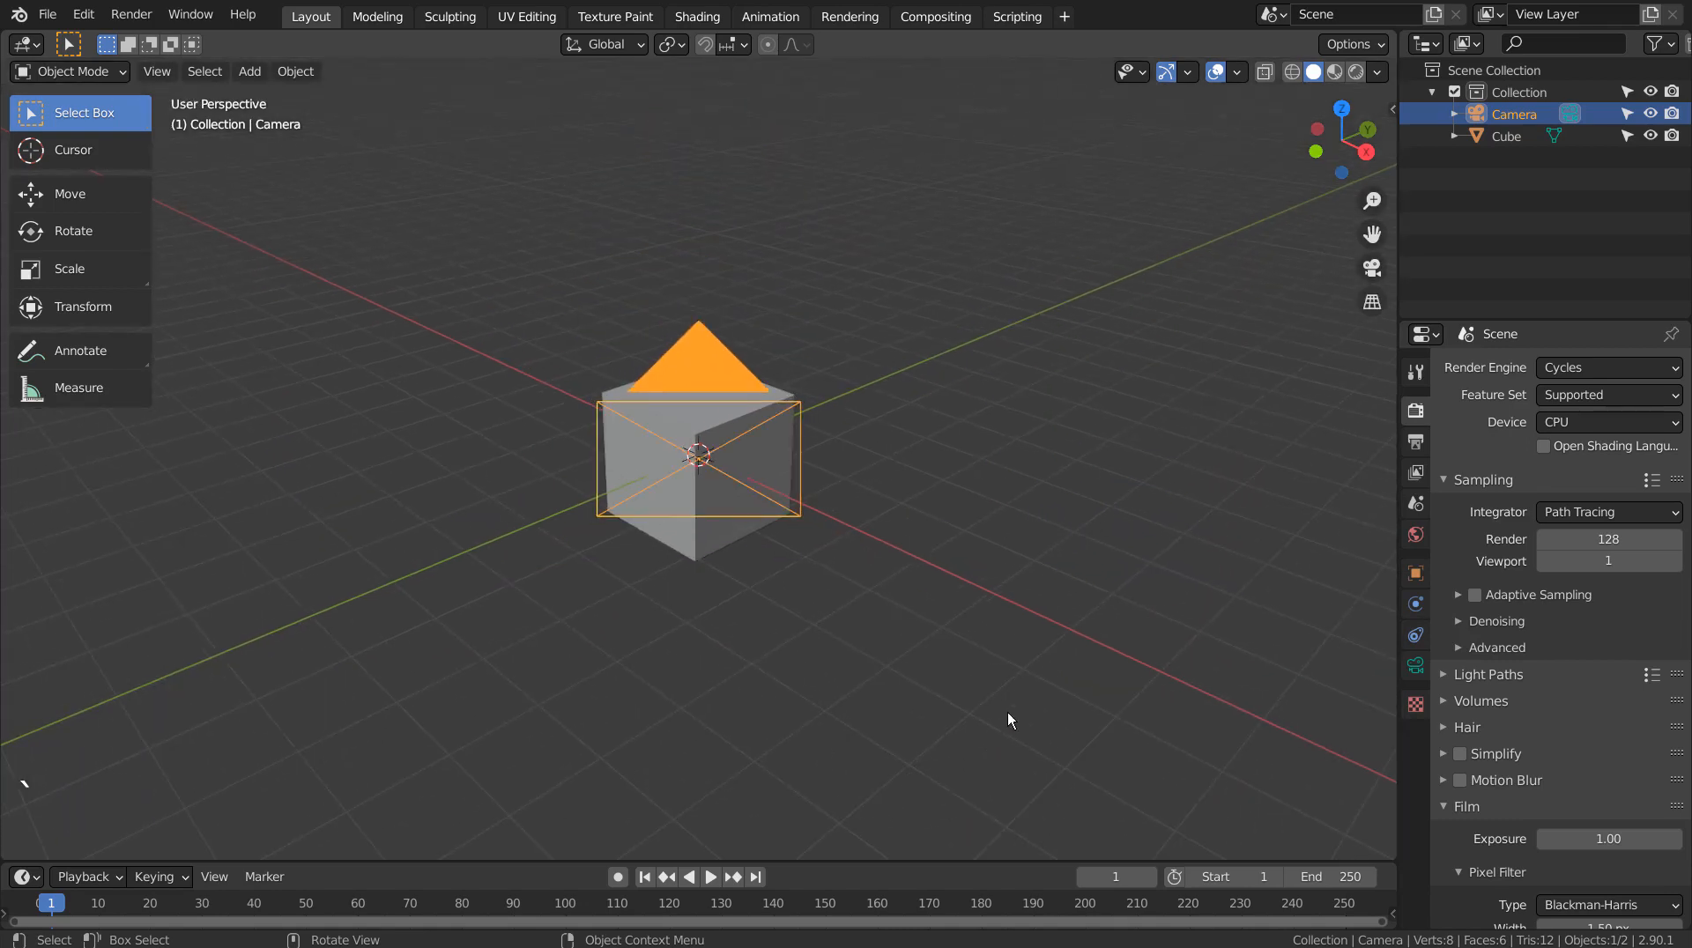
key("grave")
left_click(906, 792)
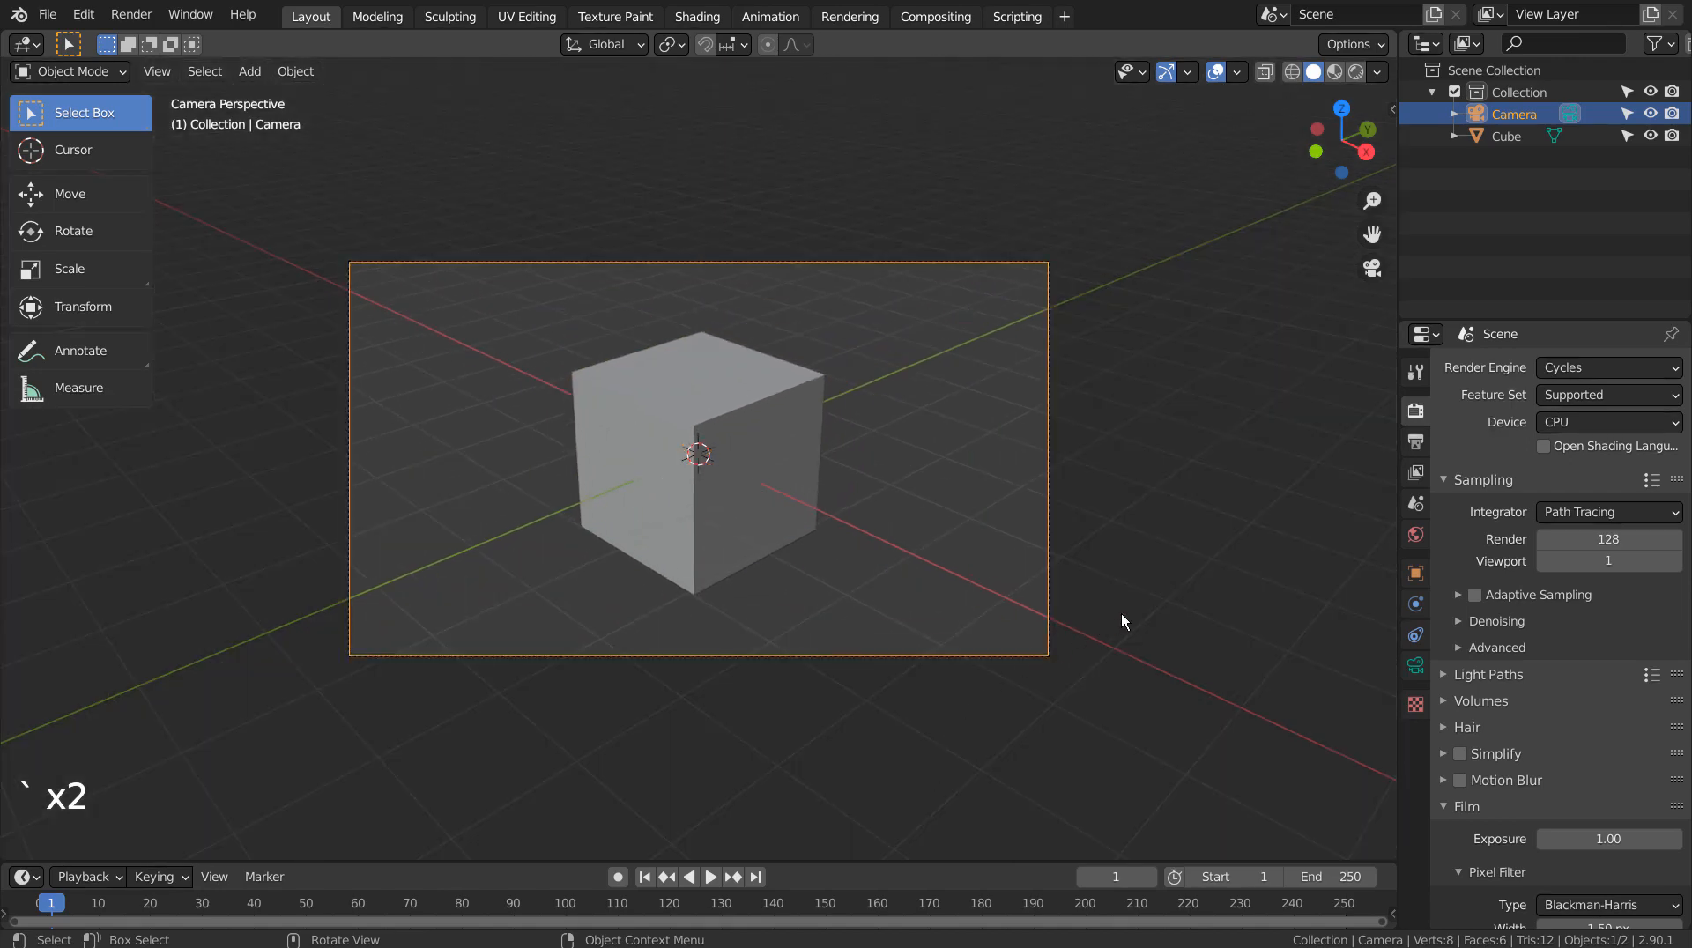
middle_click_drag(1024, 613, 1024, 613)
scroll(1024, 613, "down", 6)
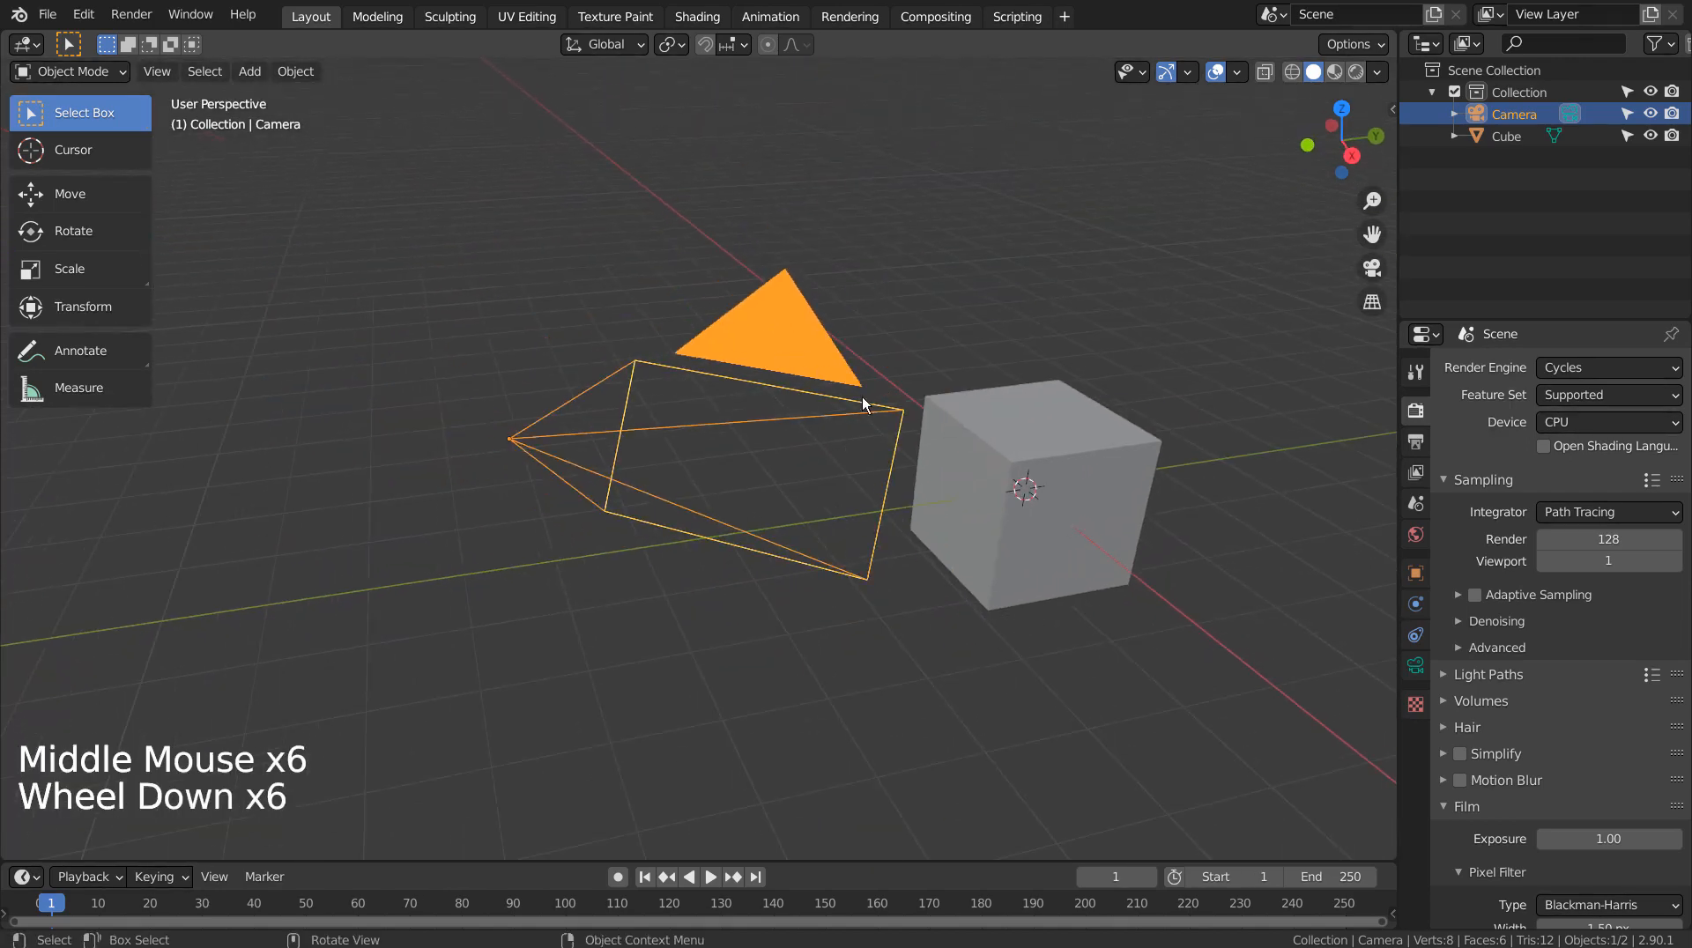
Frame the cube and camera, orbiting until the camera sits beside the cube
left_click(1024, 453)
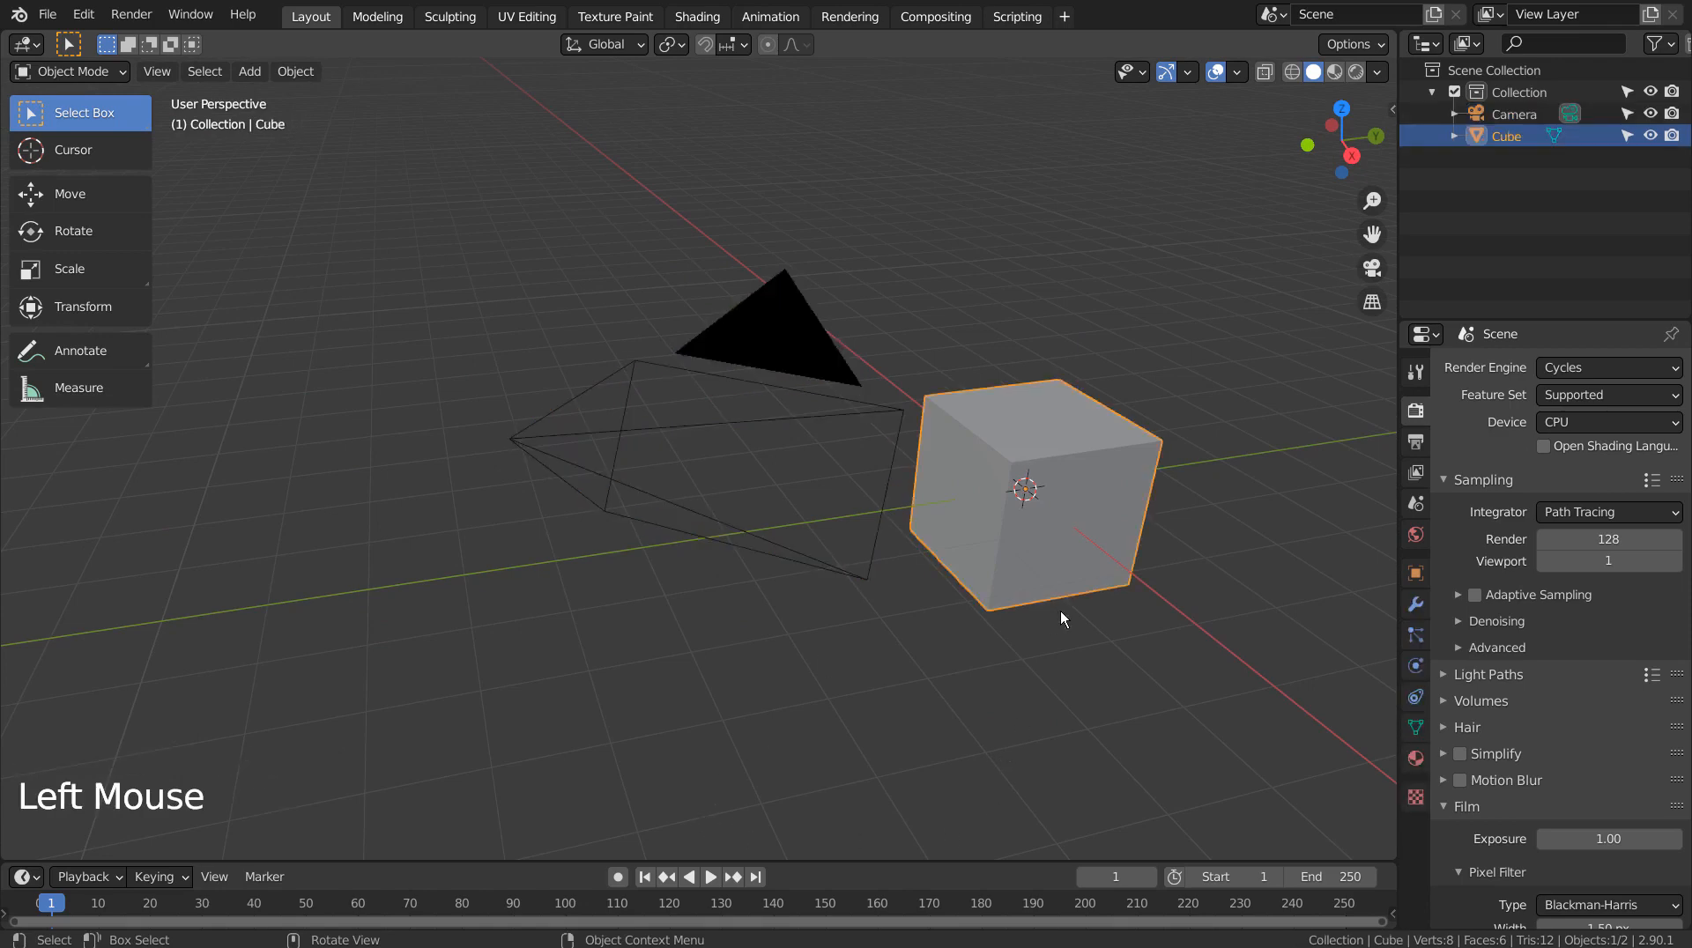
key("grave")
left_click(1209, 696)
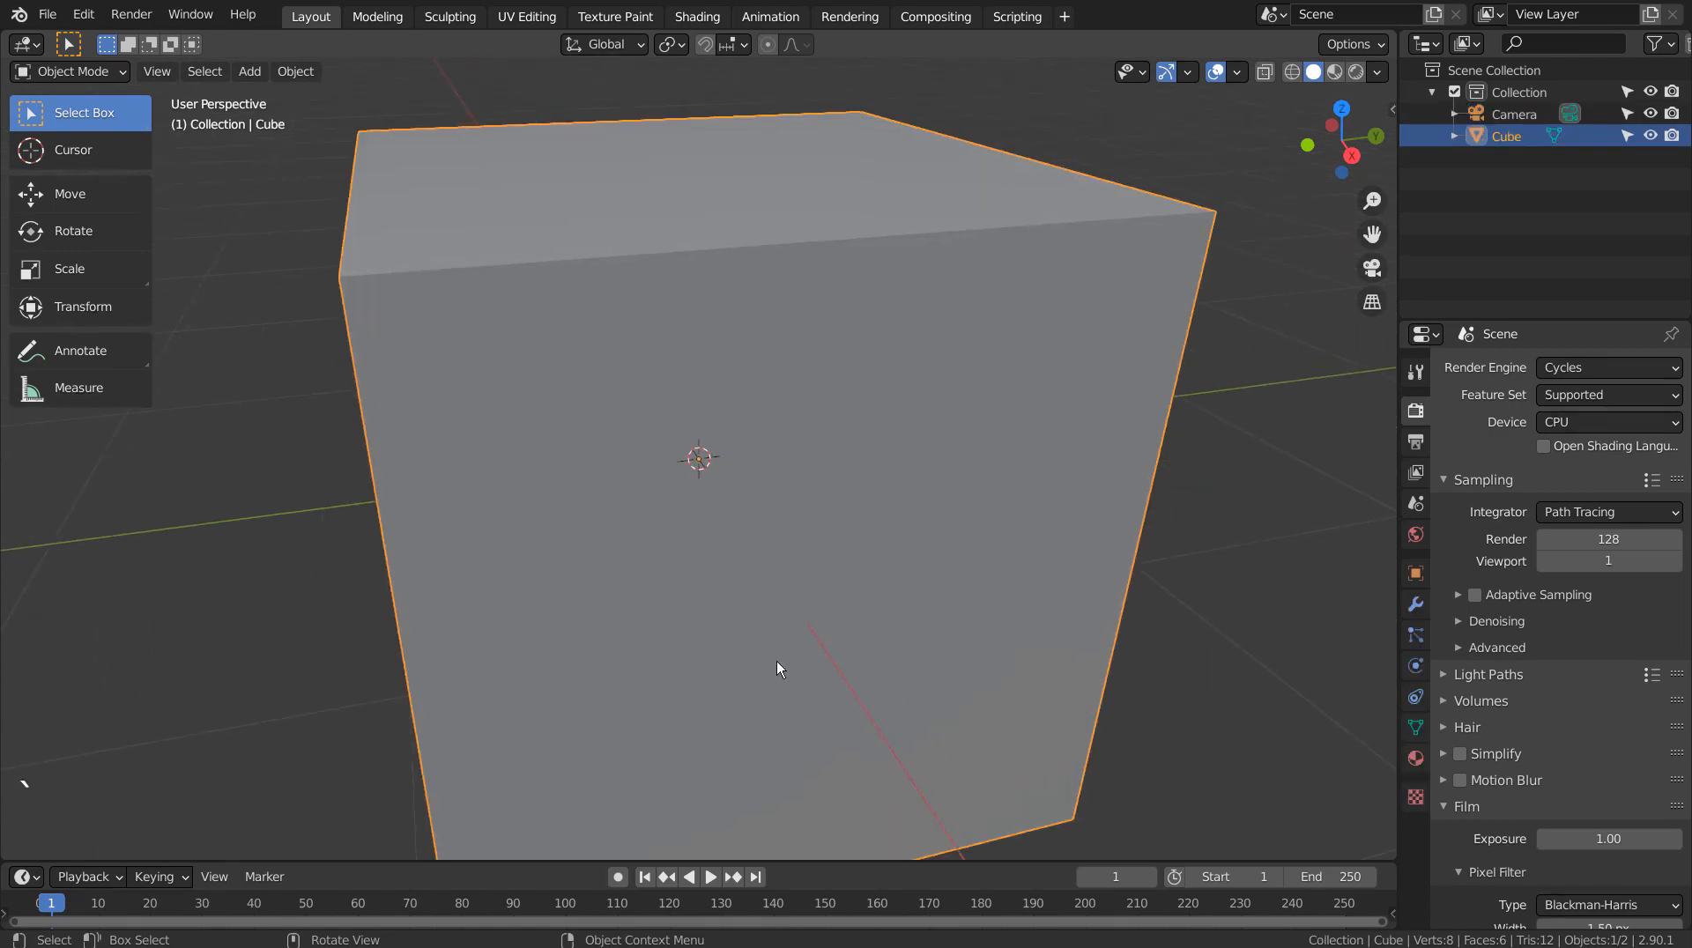
scroll(776, 661, "down", 9)
middle_click_drag(752, 663, 886, 608)
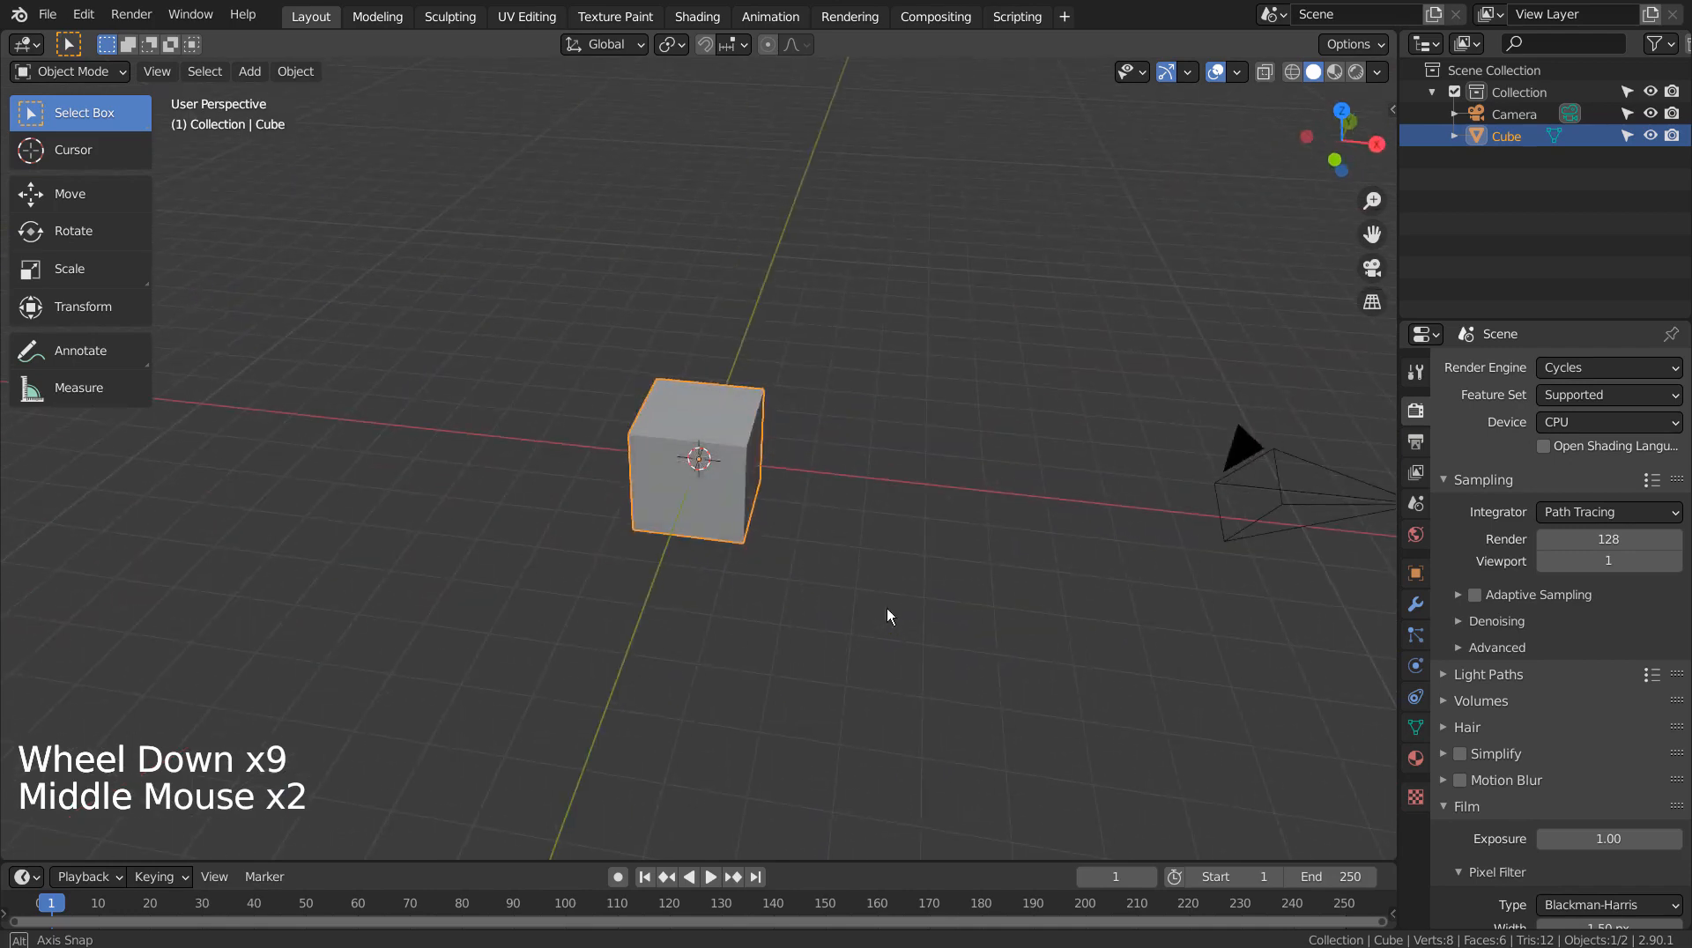
middle_click(887, 608)
left_click(1266, 474)
key("grave")
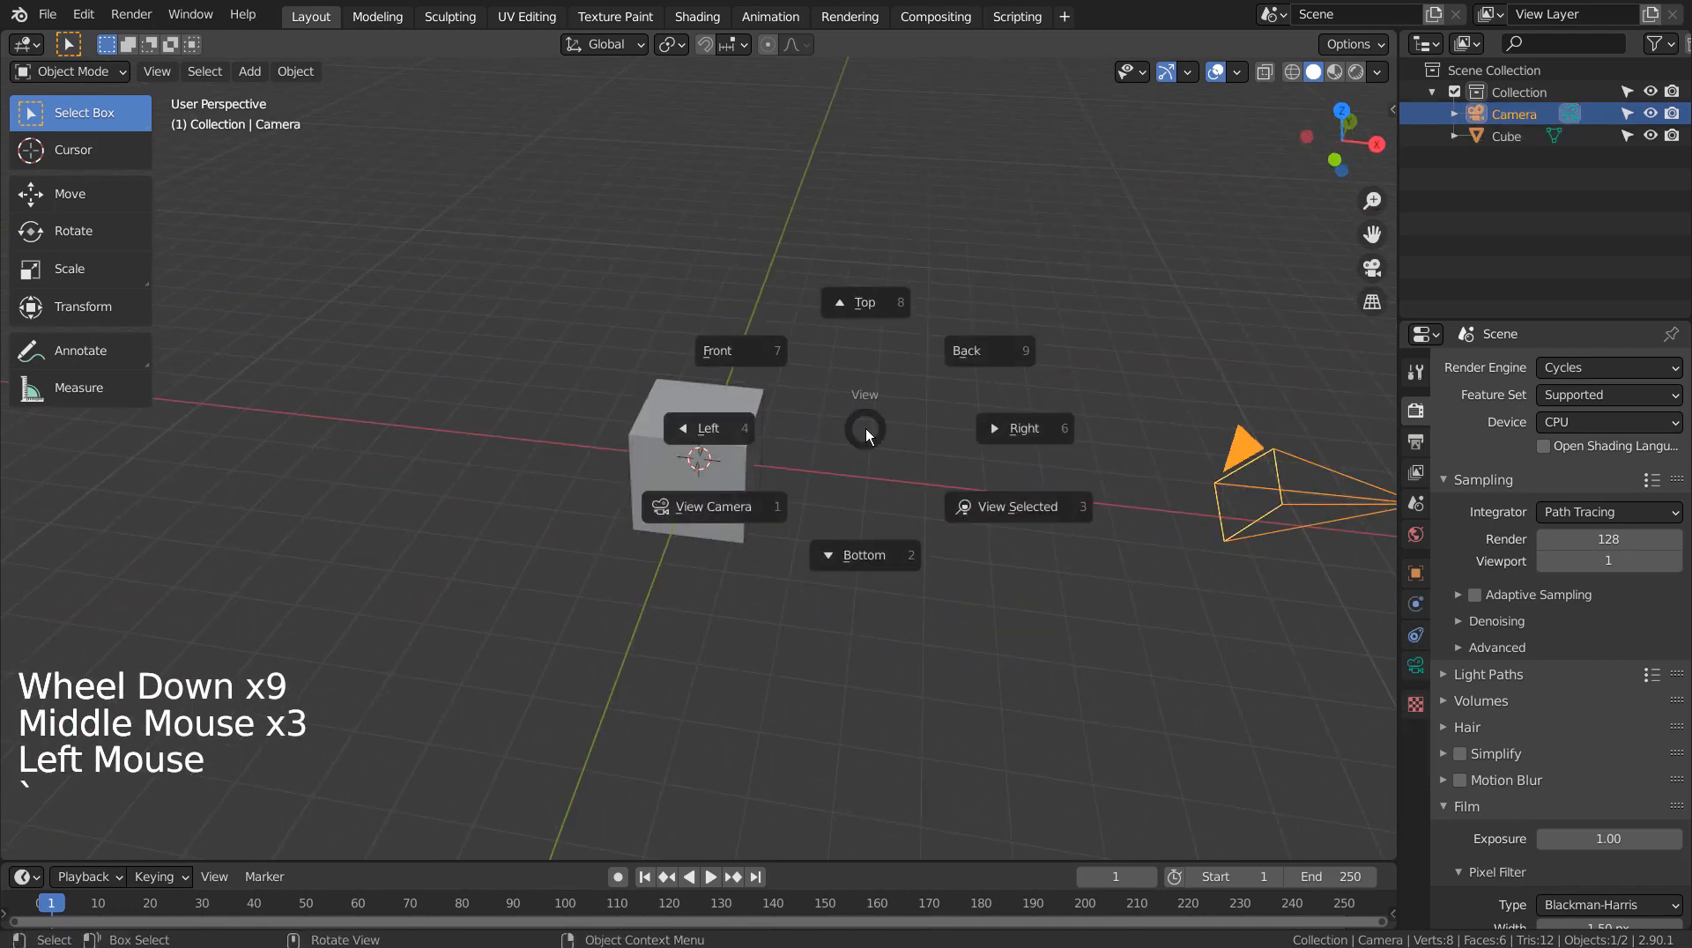
left_click(965, 506)
middle_click_drag(1026, 536, 411, 520)
left_click(412, 521)
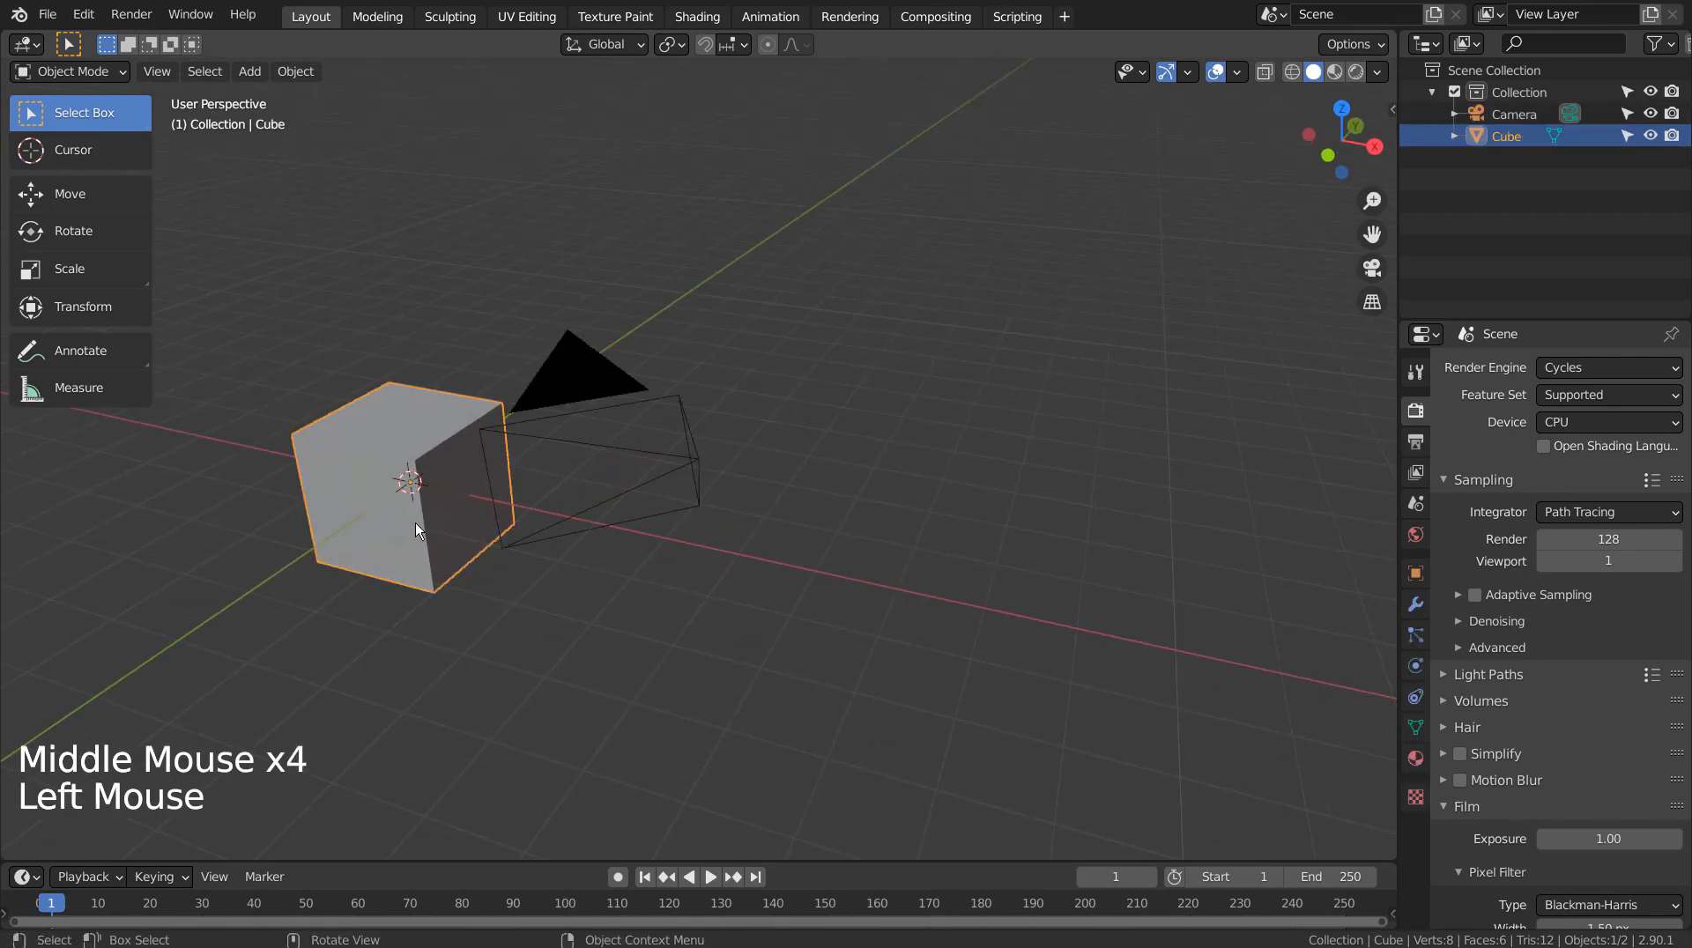
key("KP_Decimal")
scroll(415, 522, "down", 8)
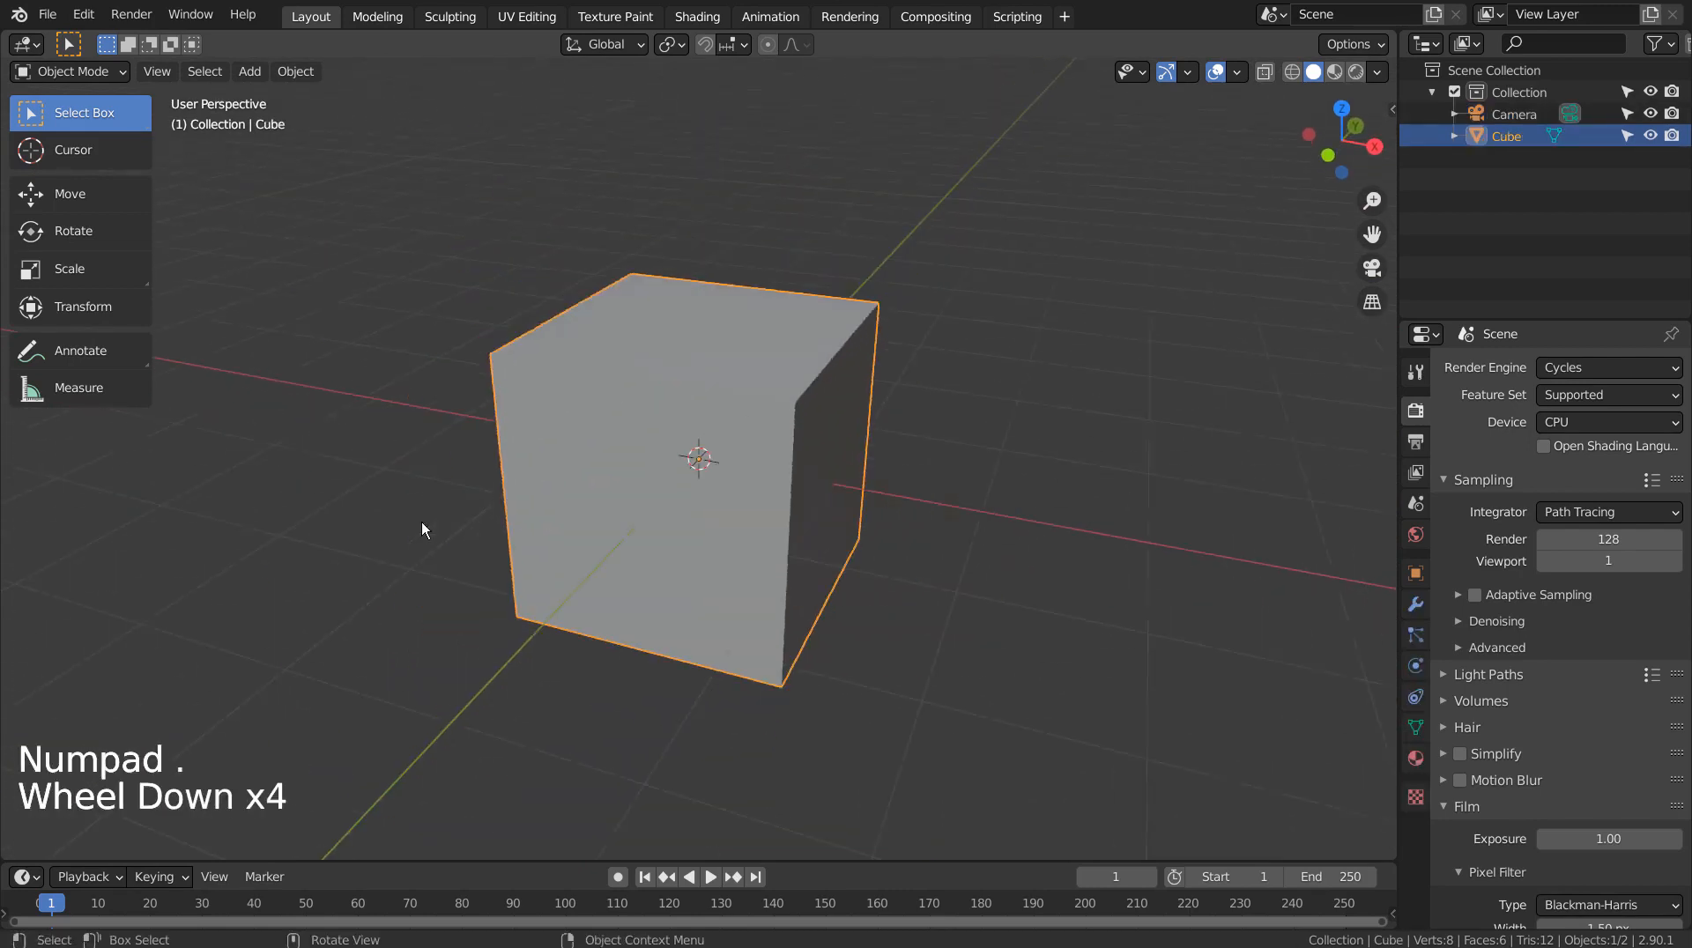
middle_click(761, 597)
middle_click(691, 596)
middle_click(691, 595)
middle_click_drag(692, 602, 824, 673)
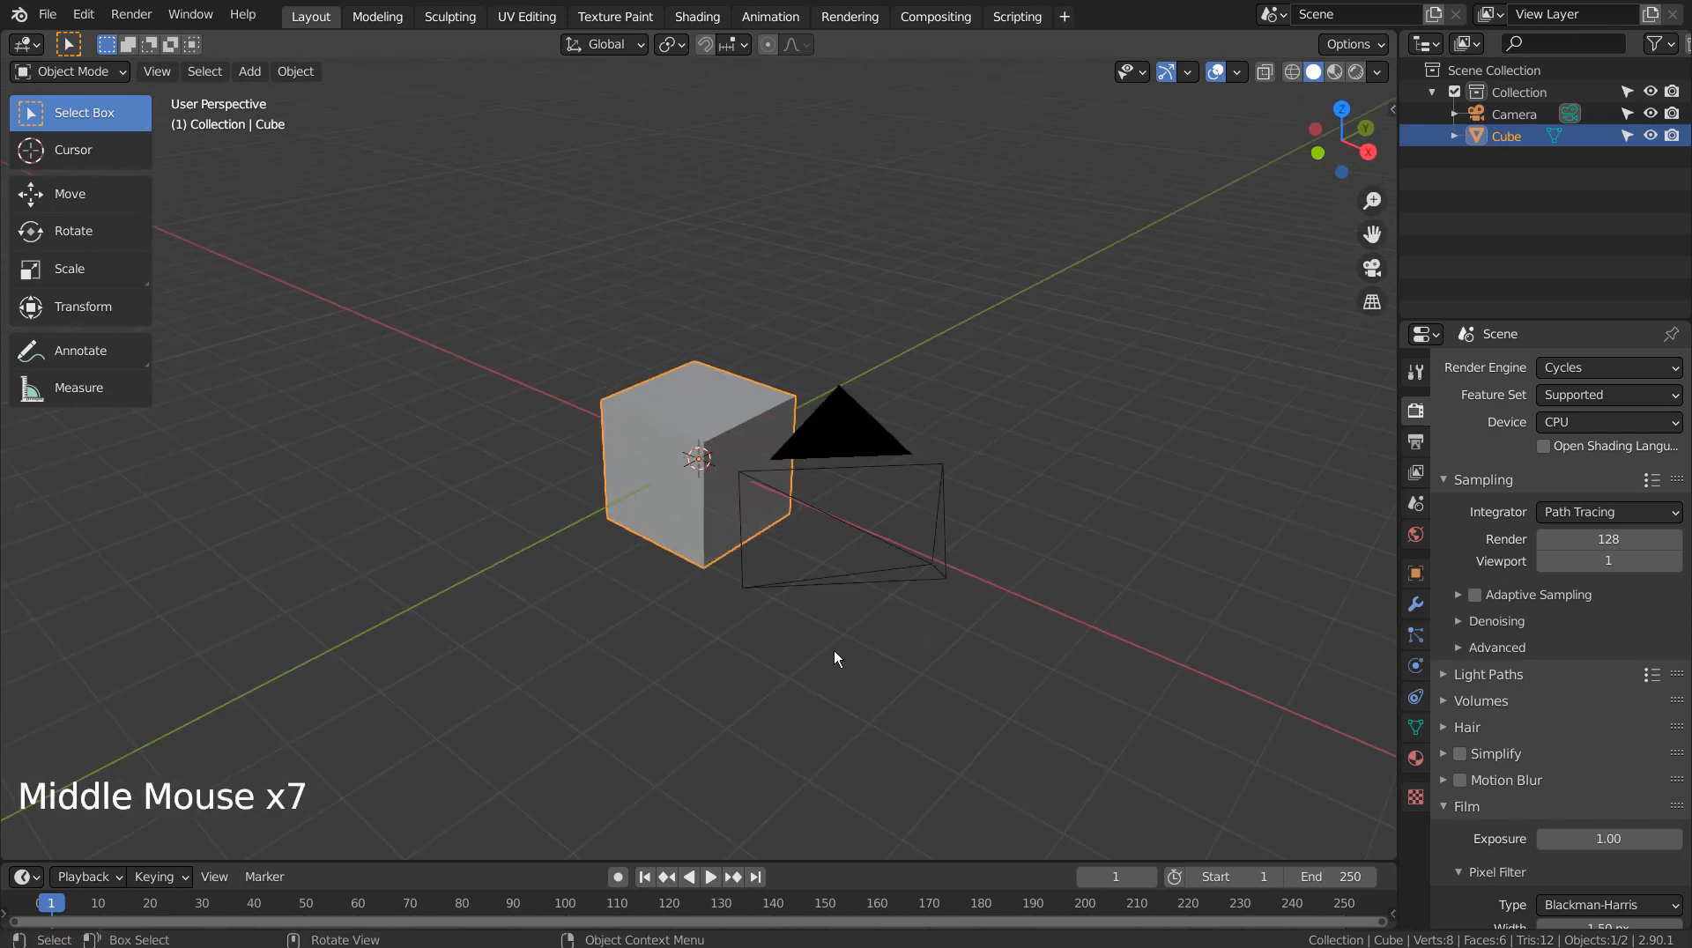
left_click(846, 447)
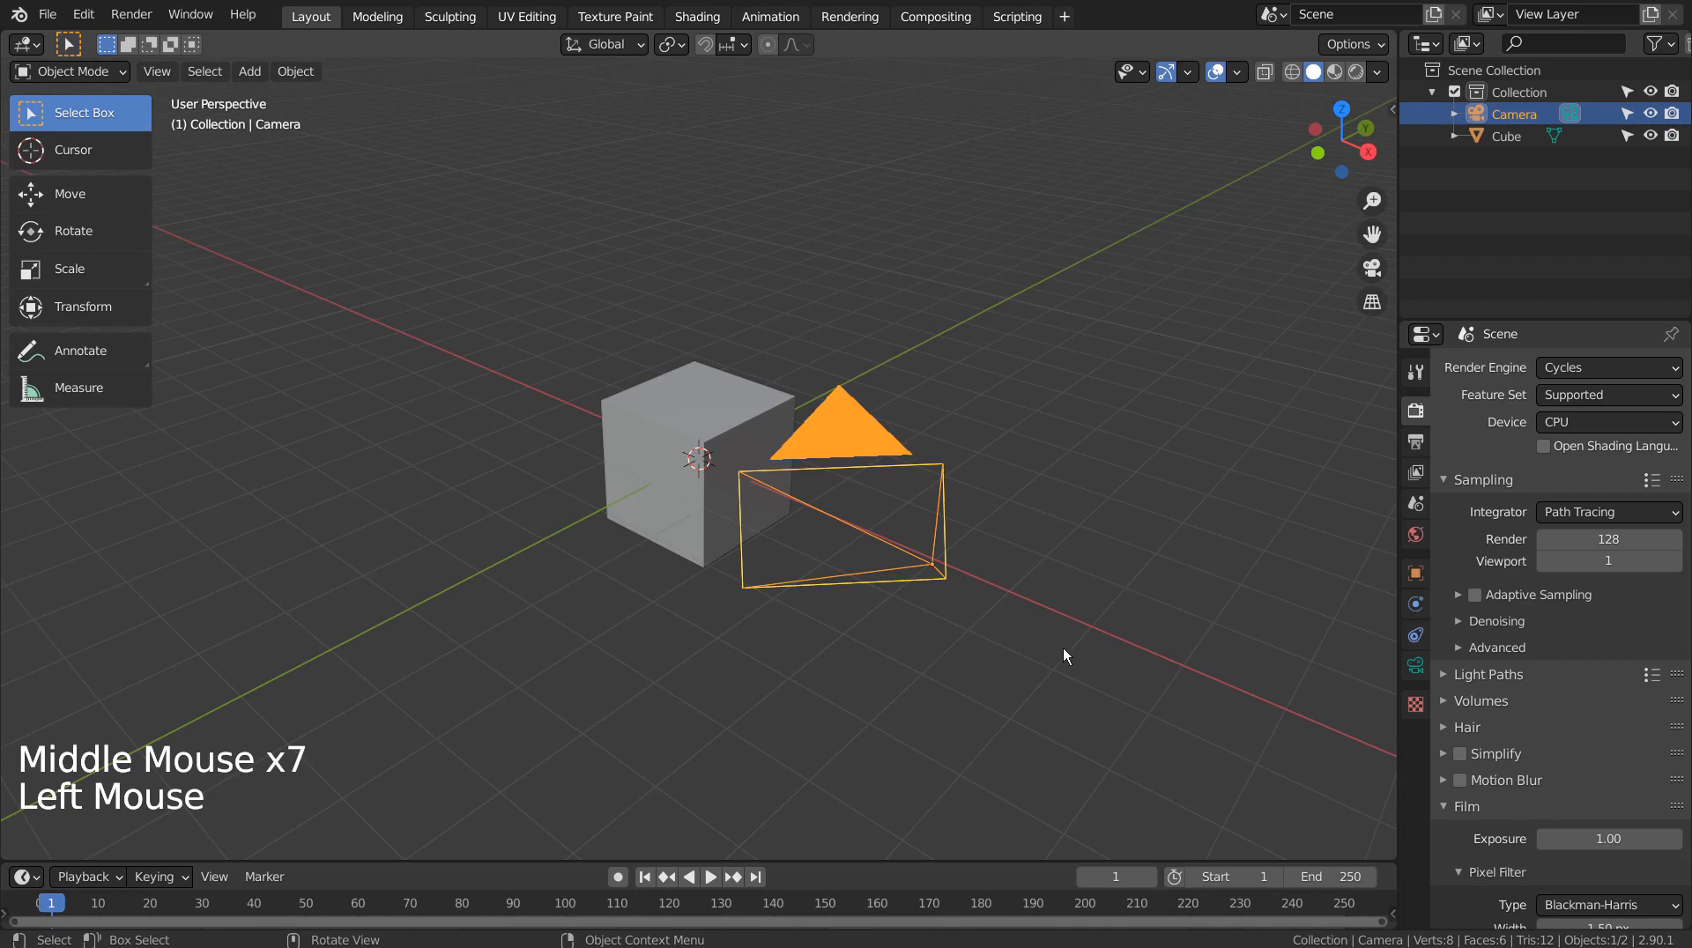
middle_click_drag(1063, 656, 940, 657)
scroll(940, 657, "down", 3)
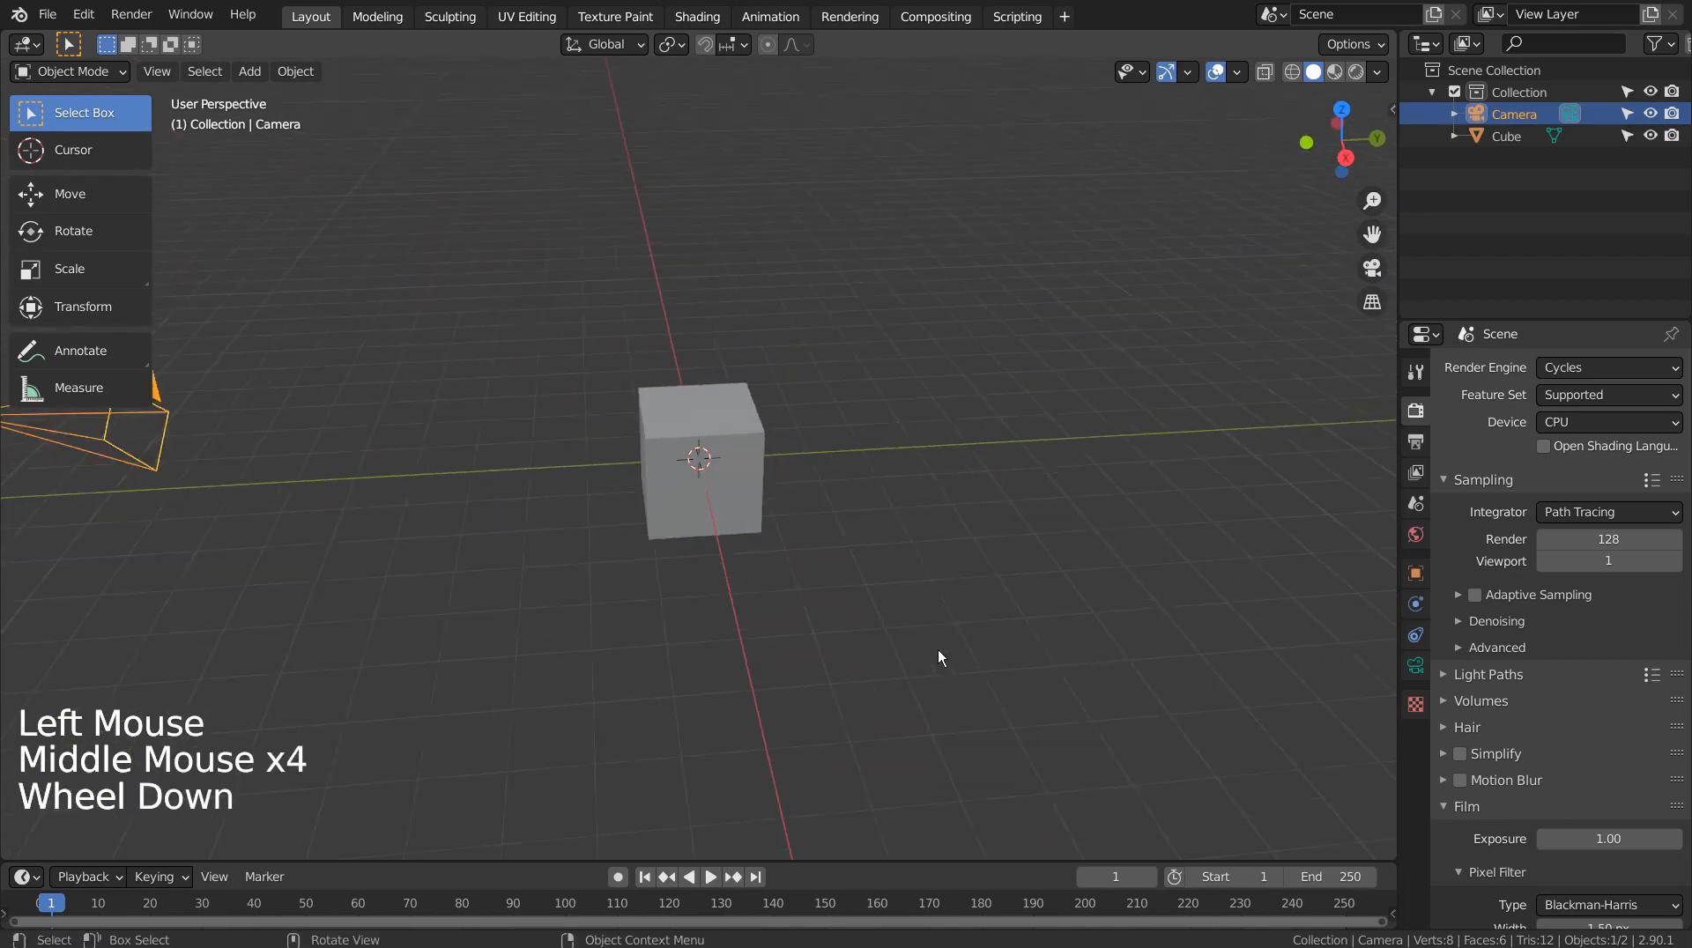
Add a 3D Bezier circle curve and scale it to 9.462 around the cube
left_click(912, 552)
key("shift+a")
mouse_move(911, 552)
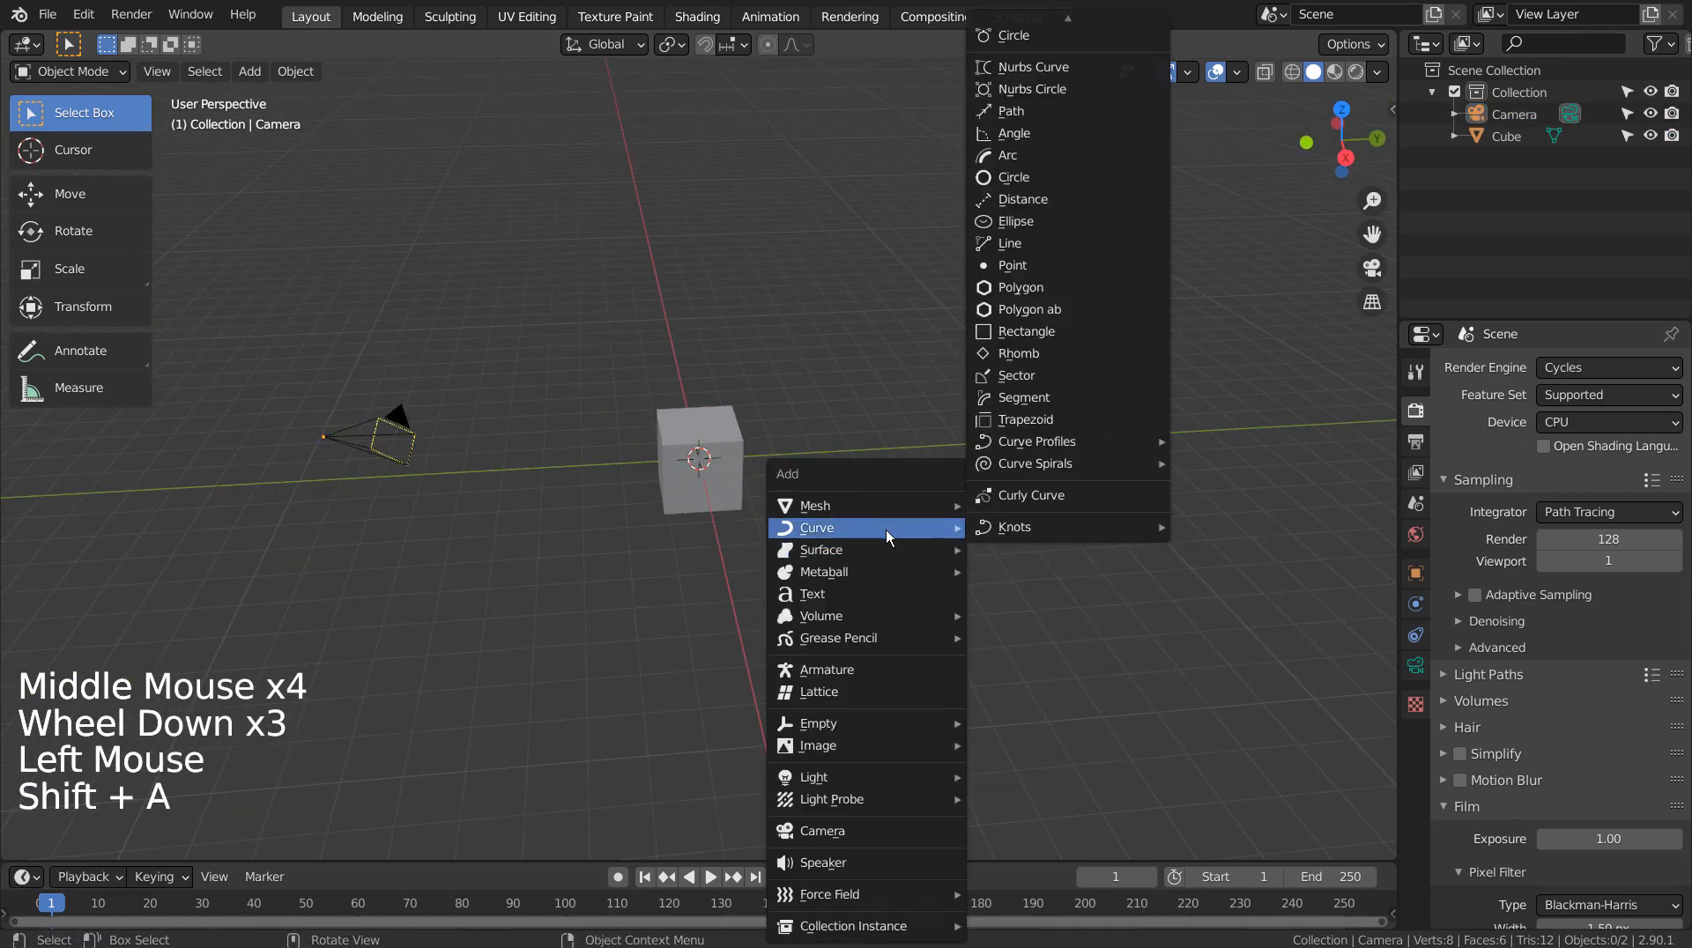
left_click(1065, 184)
left_click(342, 833)
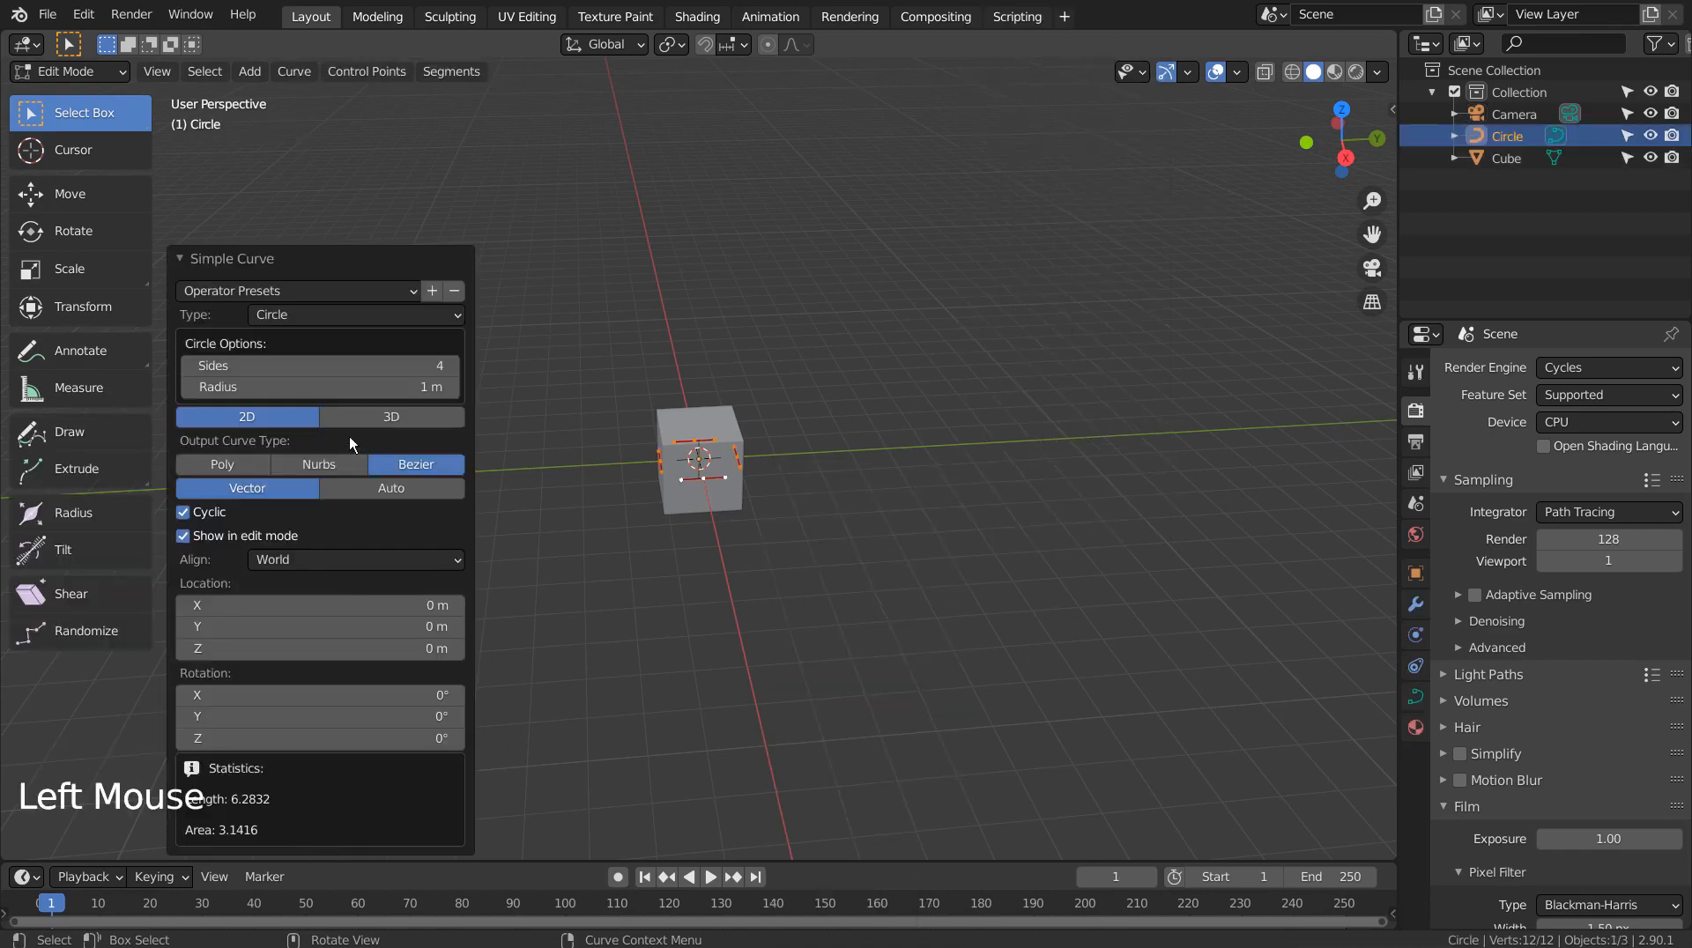
left_click(374, 415)
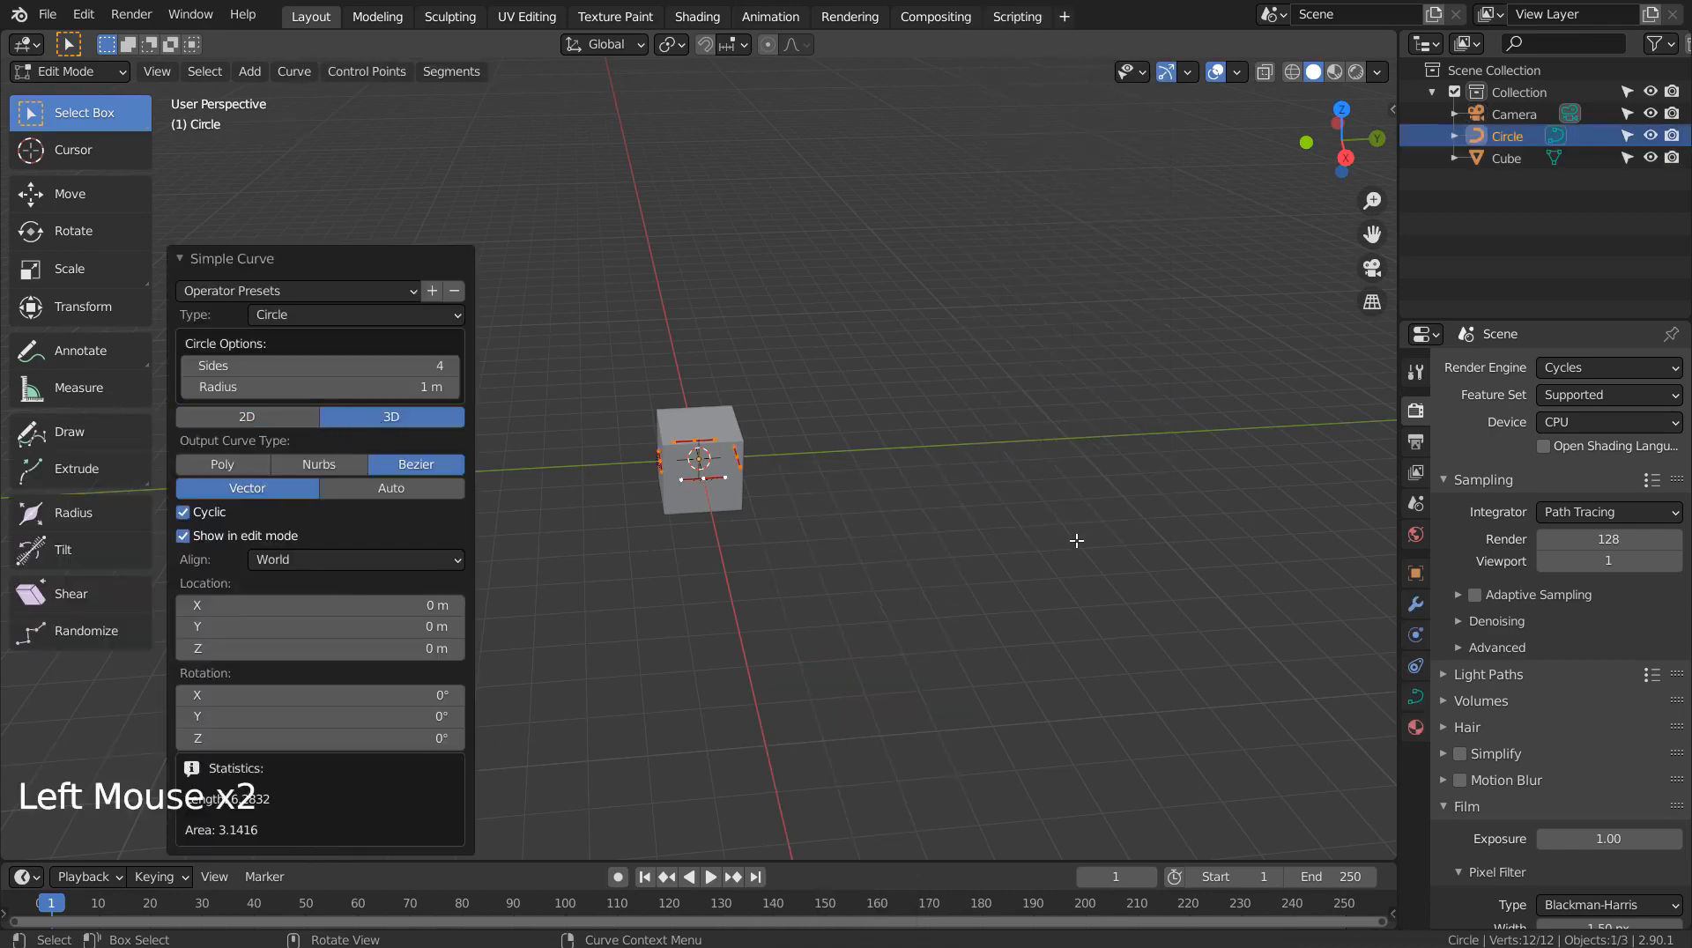
key("Tab")
key("s")
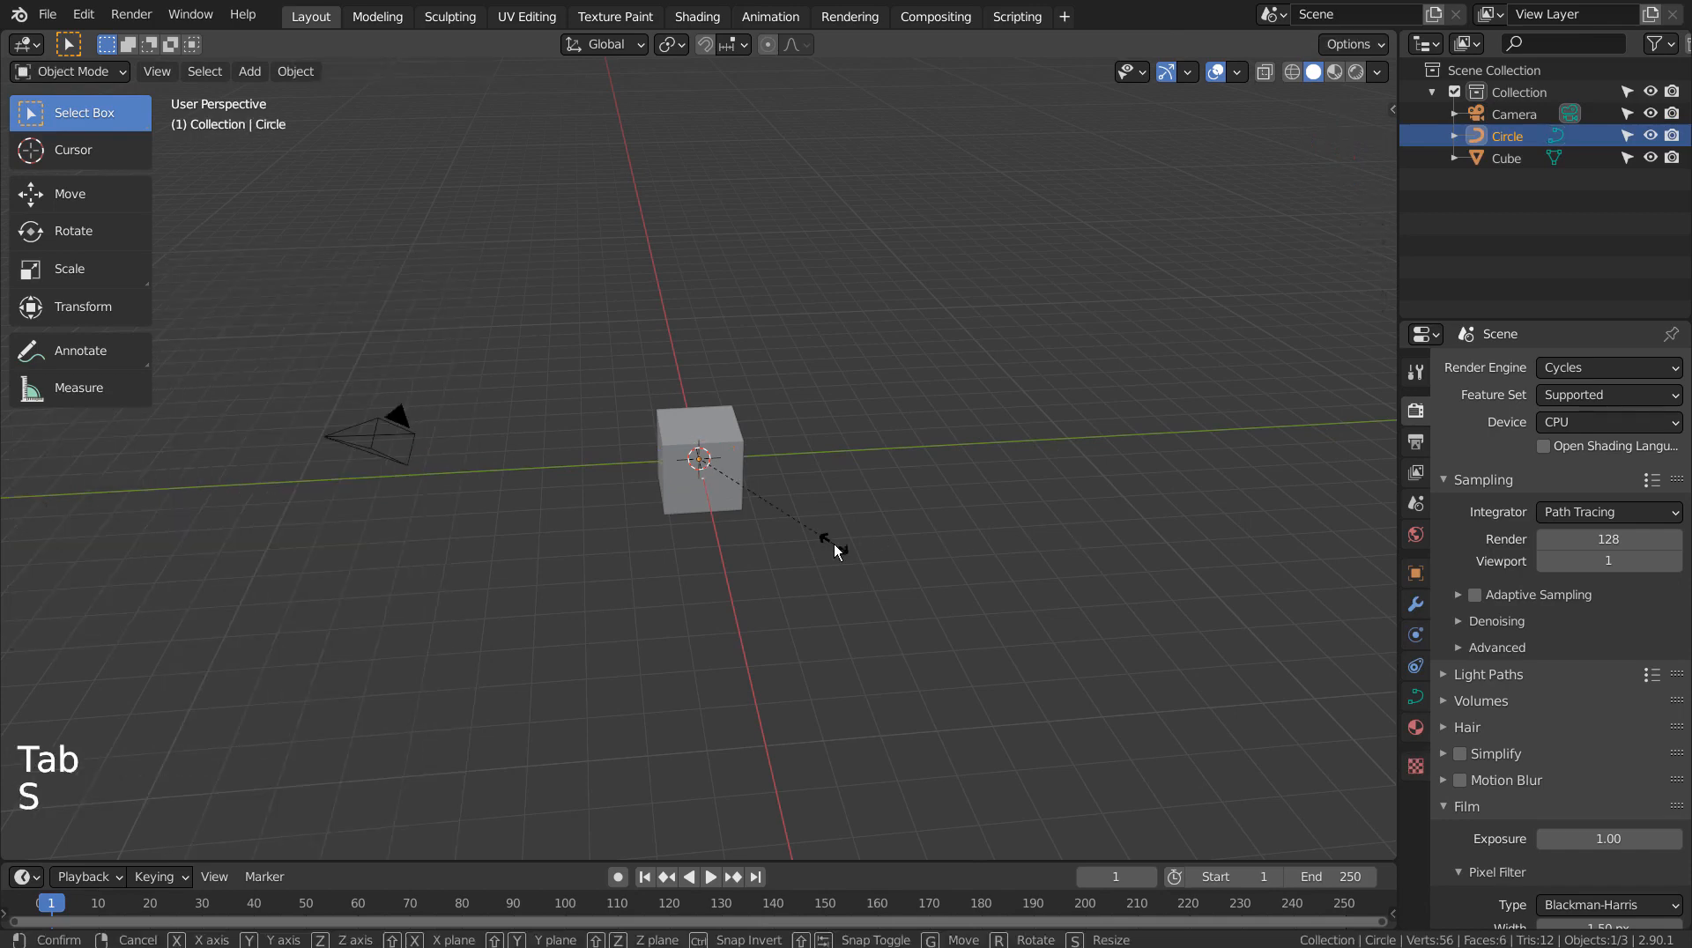
left_click(793, 711)
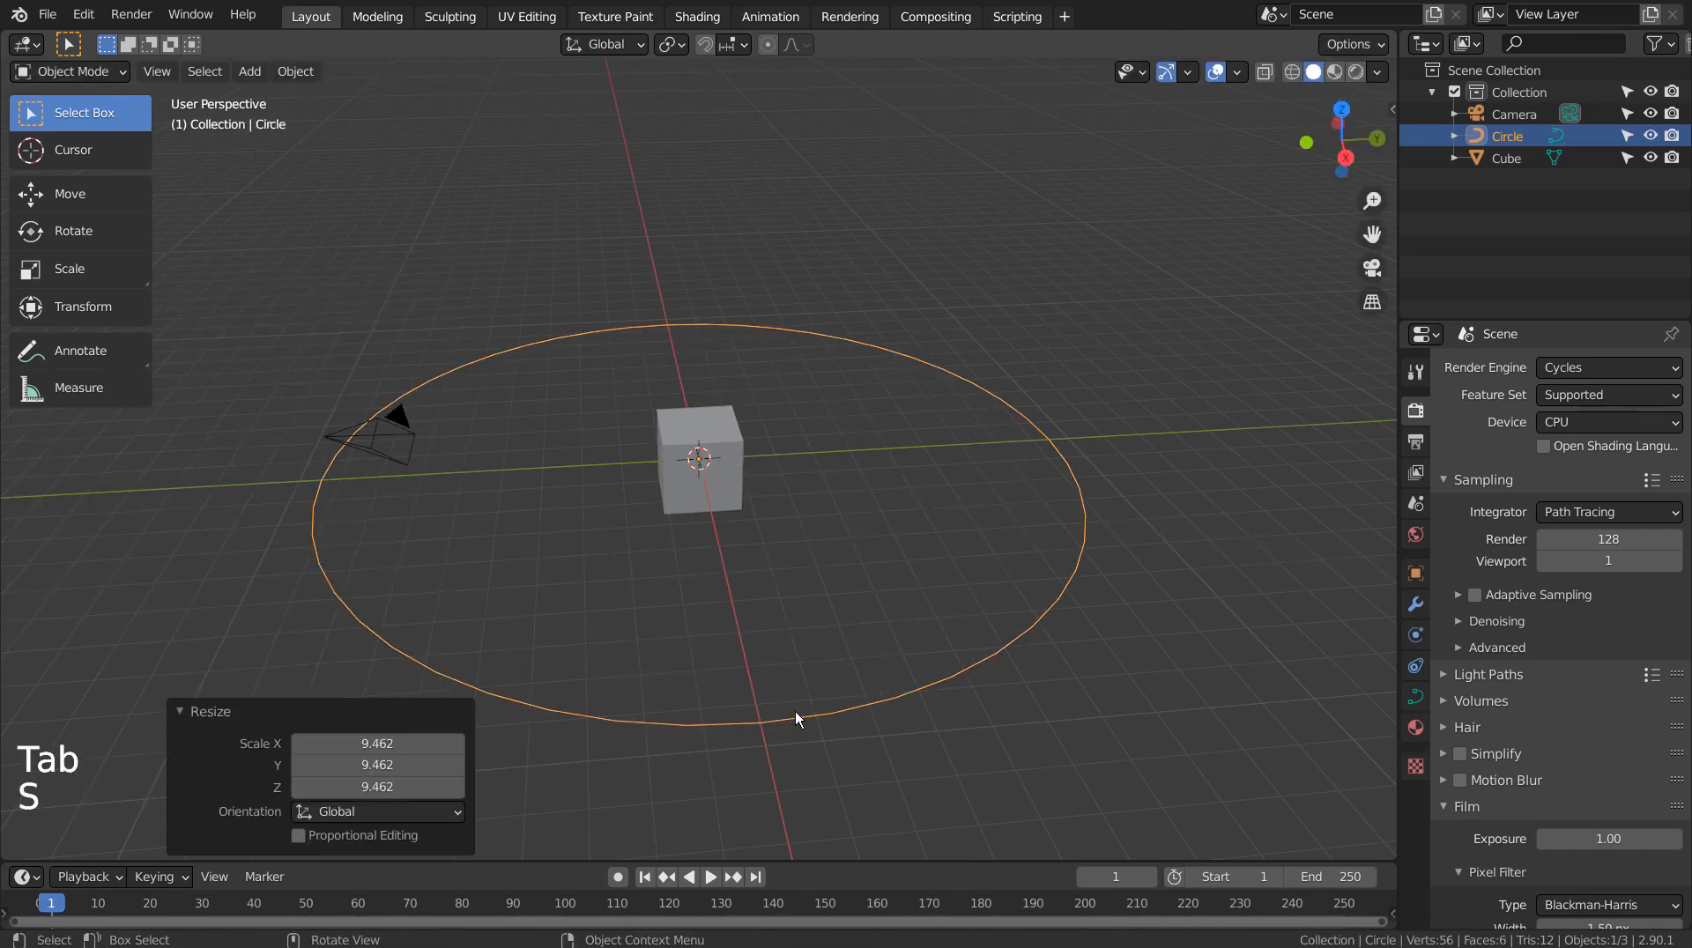
middle_click_drag(770, 707, 515, 500)
Snap the camera to the 3D cursor at the scene's centre
left_click(513, 503)
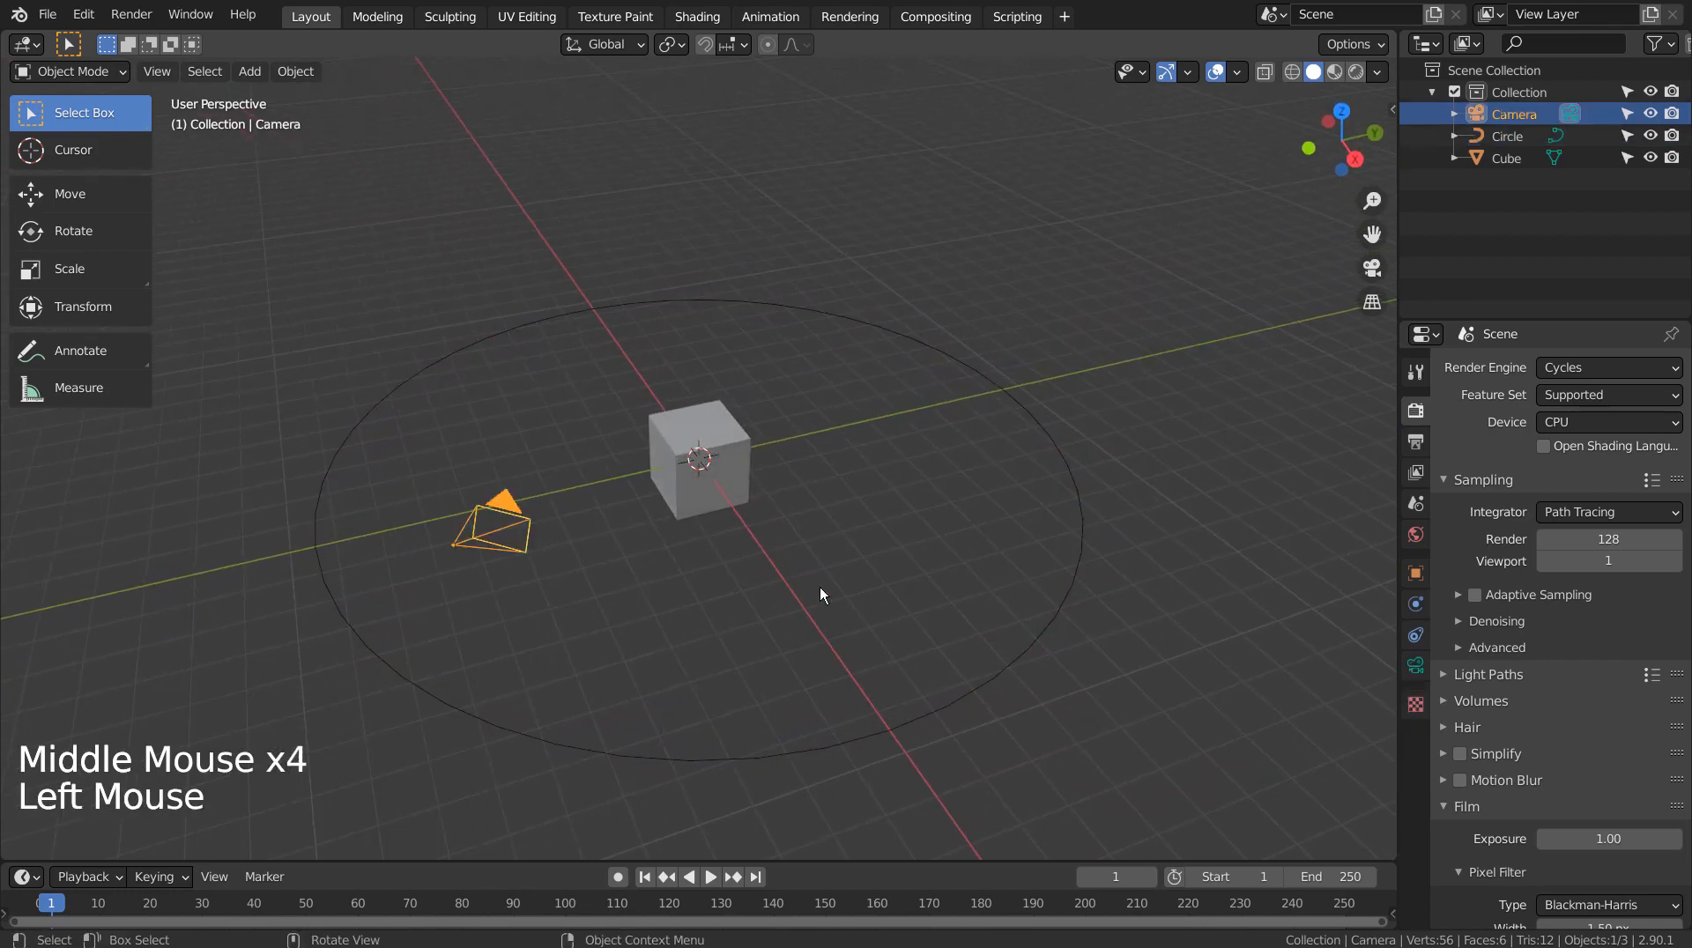
left_click(952, 702)
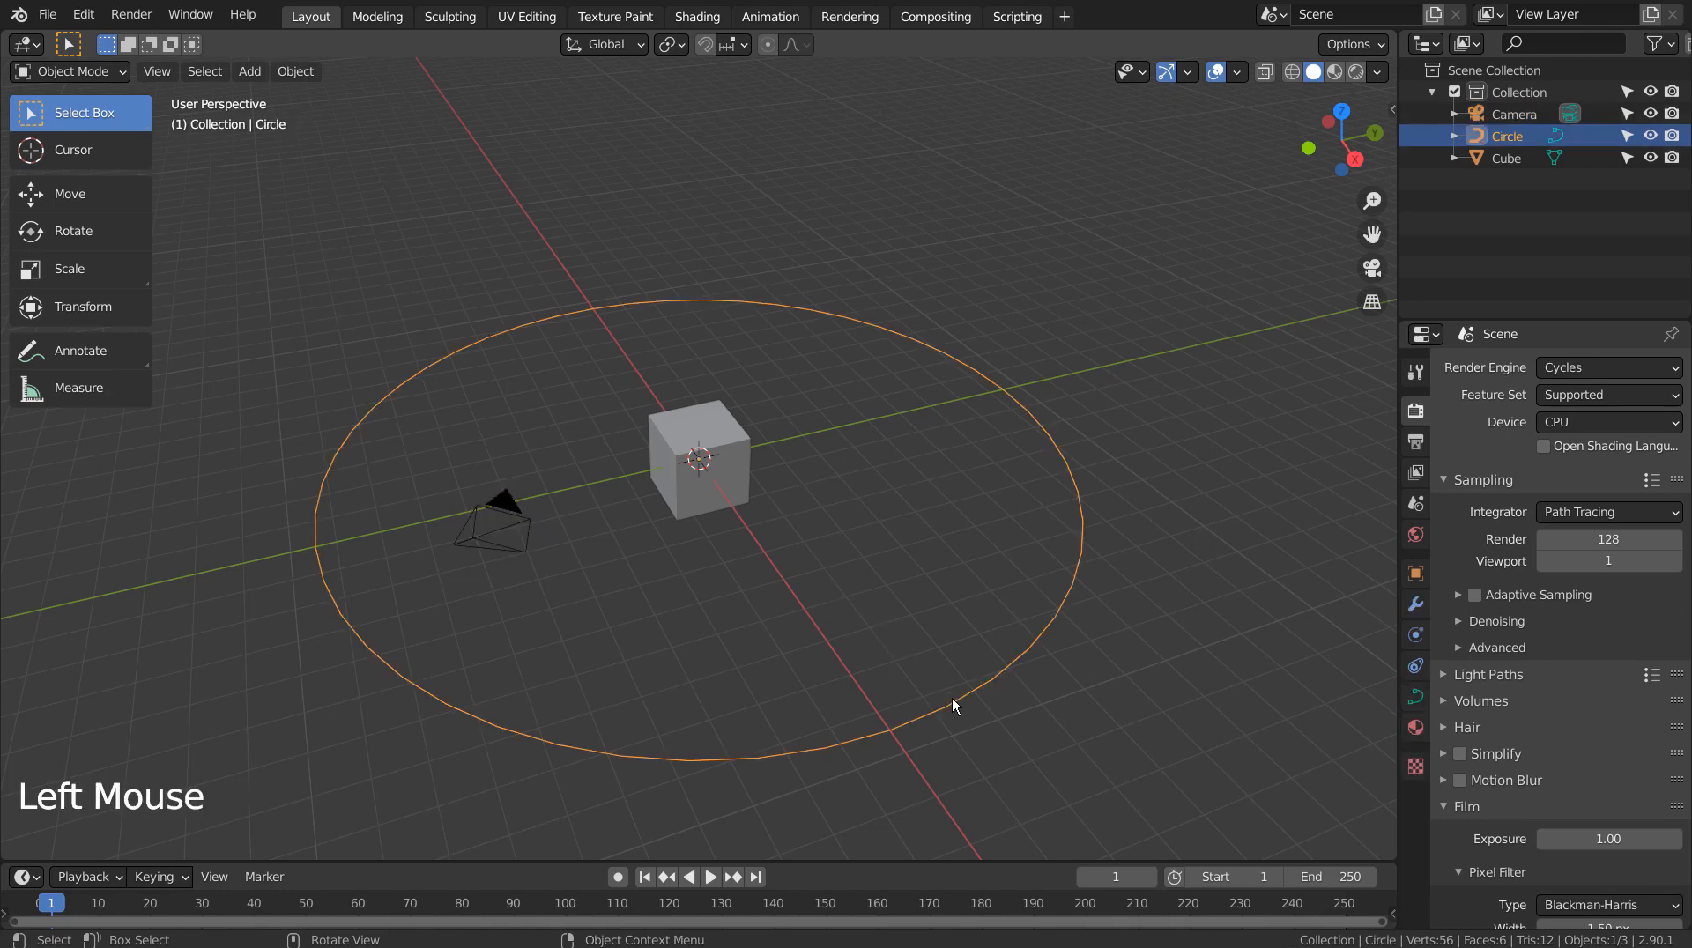
left_click(499, 506)
key("shift+s")
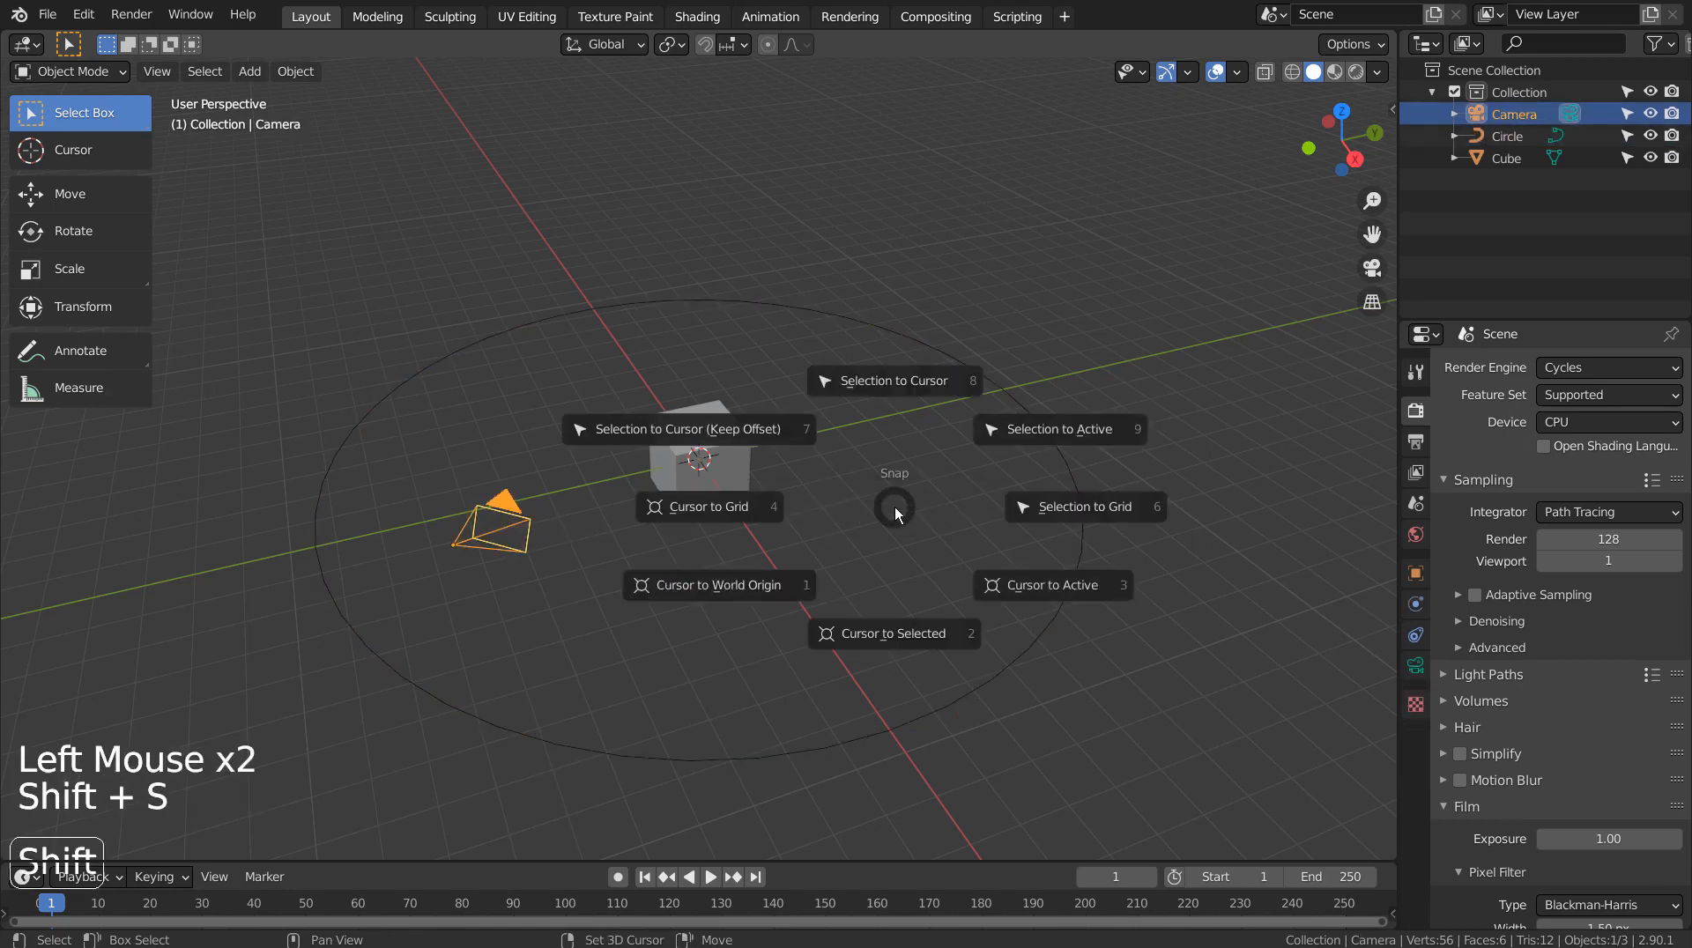
left_click(889, 388)
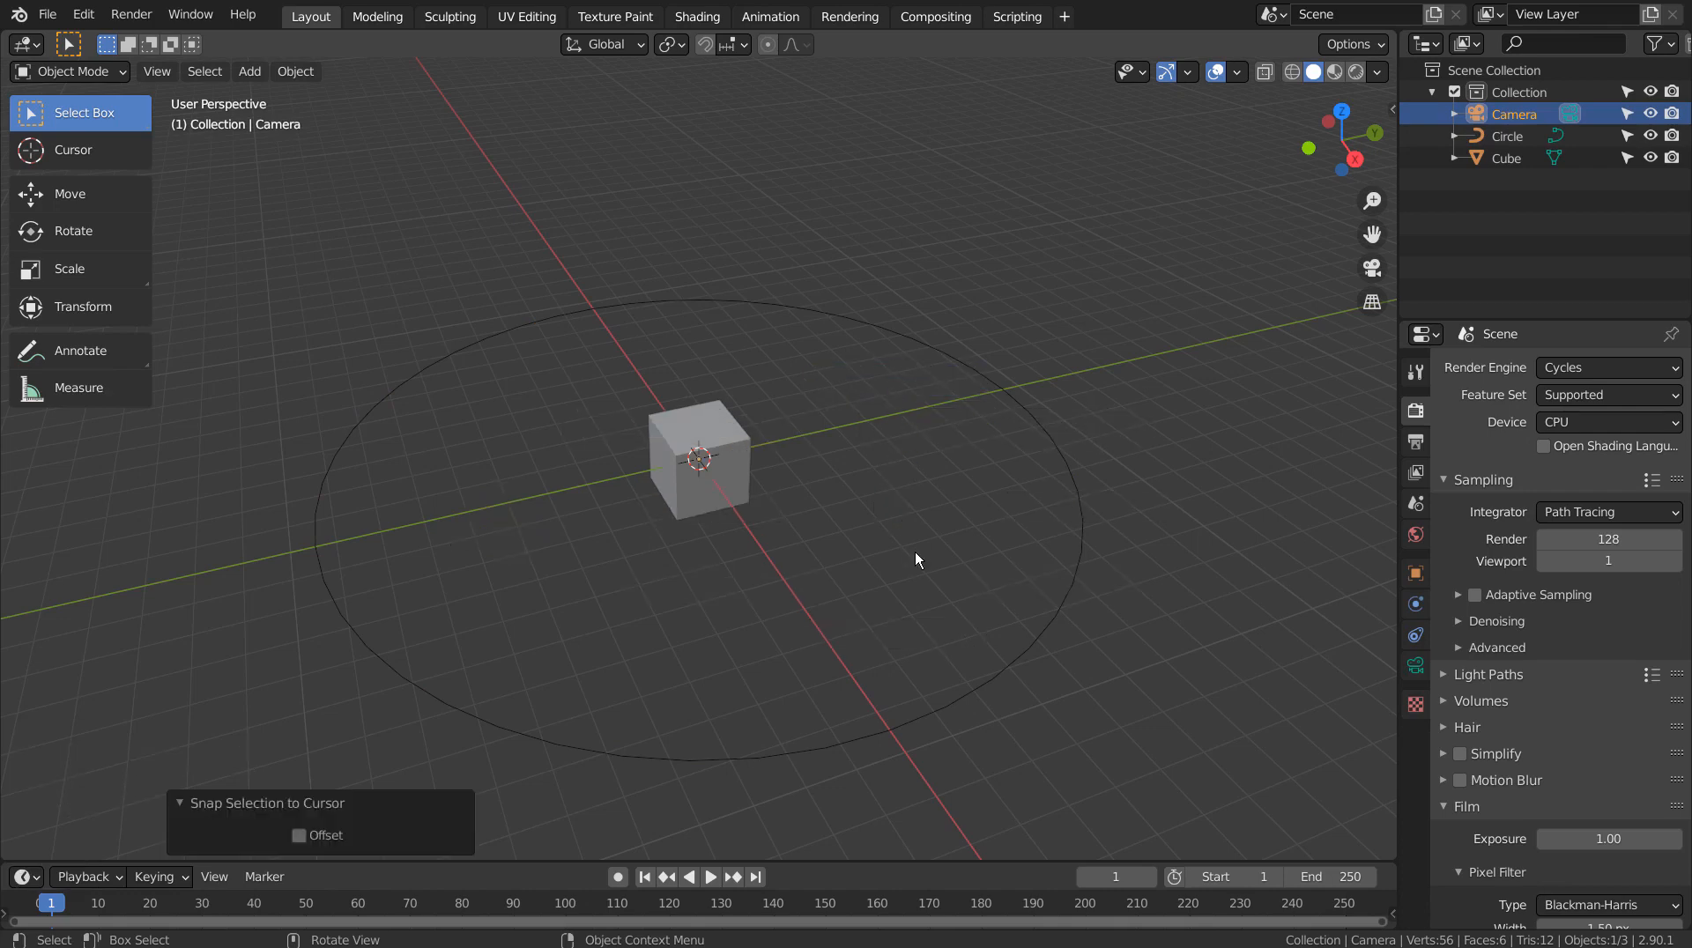
Switch to wireframe, frame the cube, and zoom out until the circle path shows
key("shift+z")
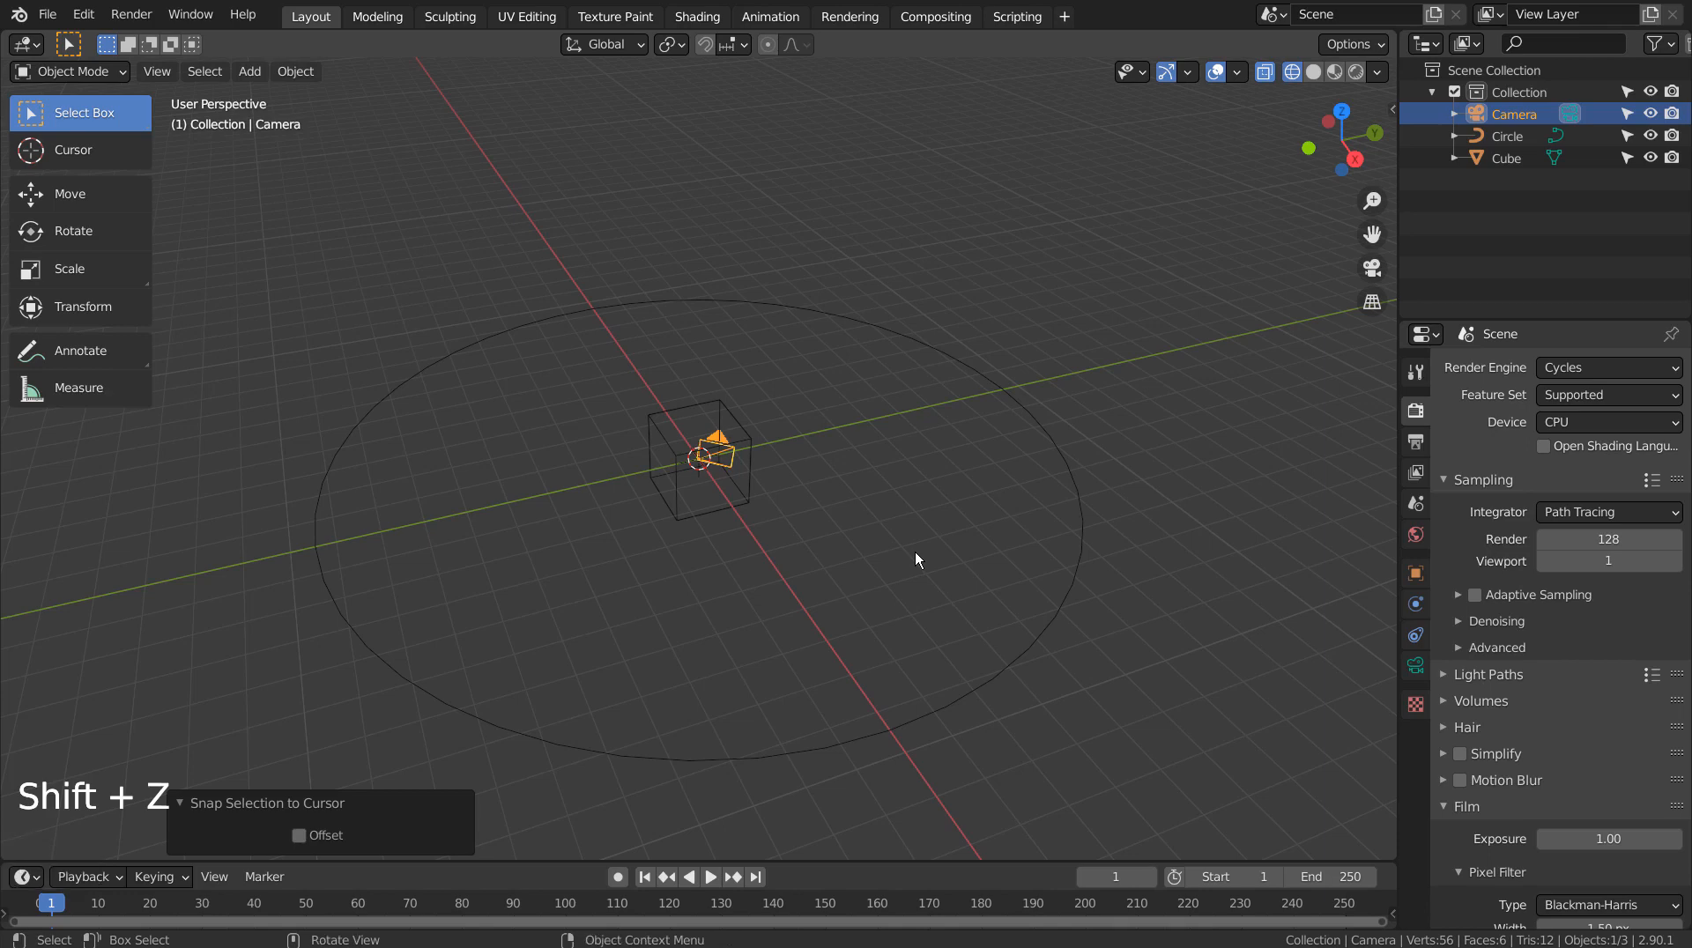
key("KP_Decimal")
middle_click_drag(959, 568, 817, 547)
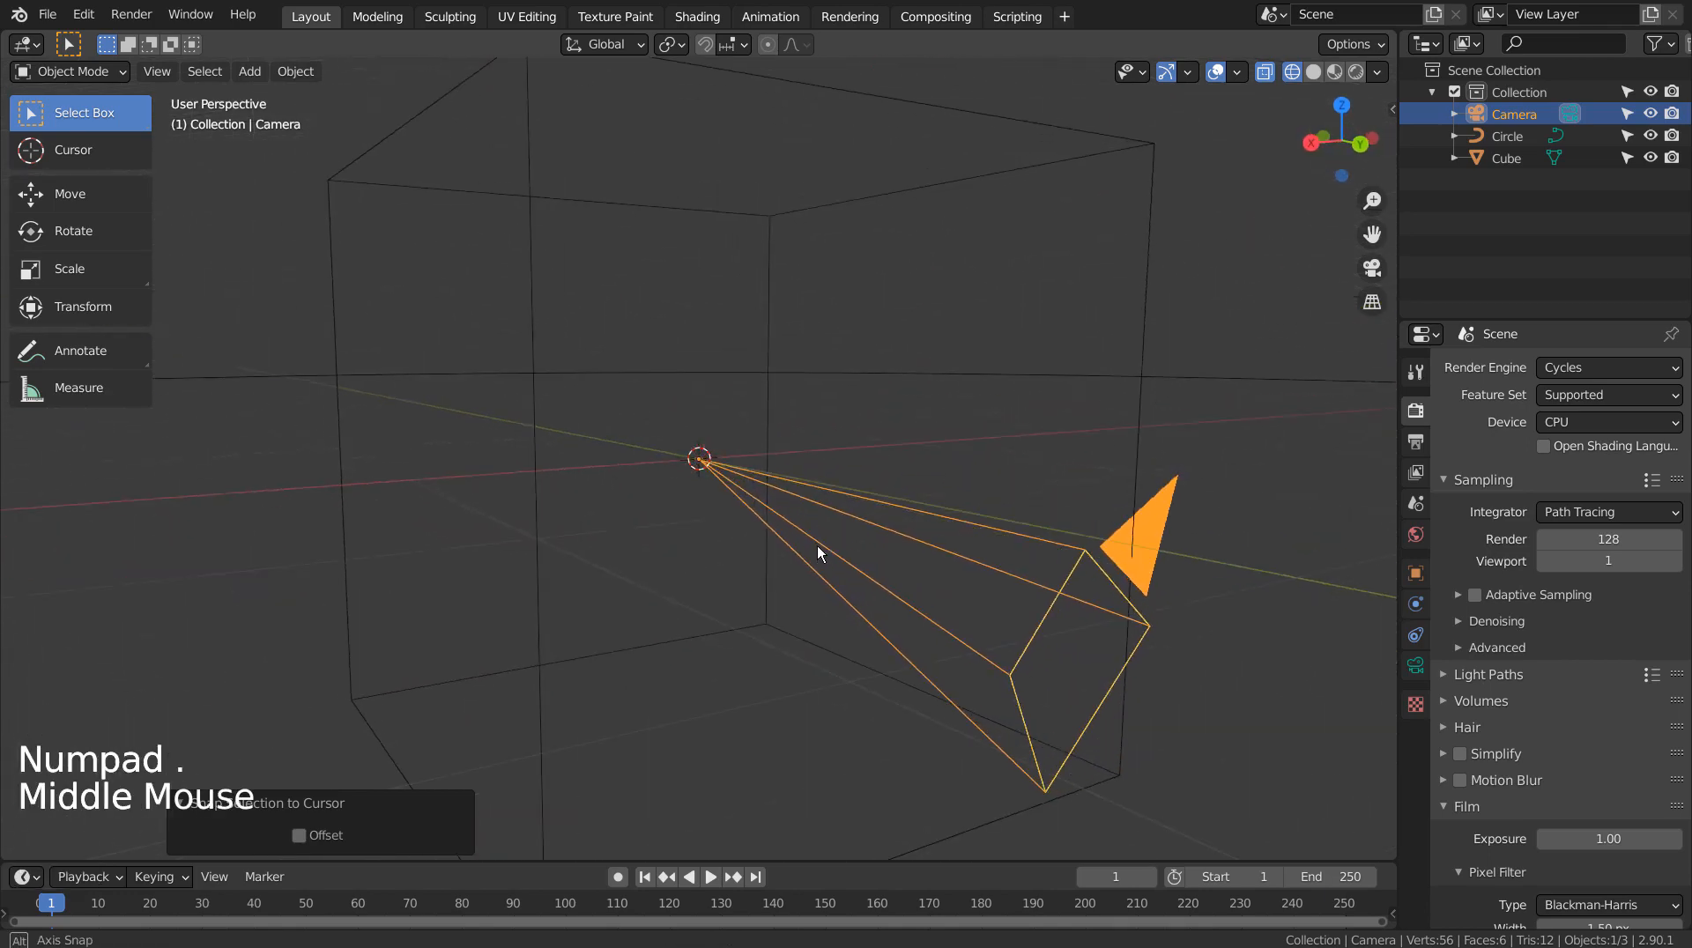
left_click(765, 382)
key("KP_Decimal")
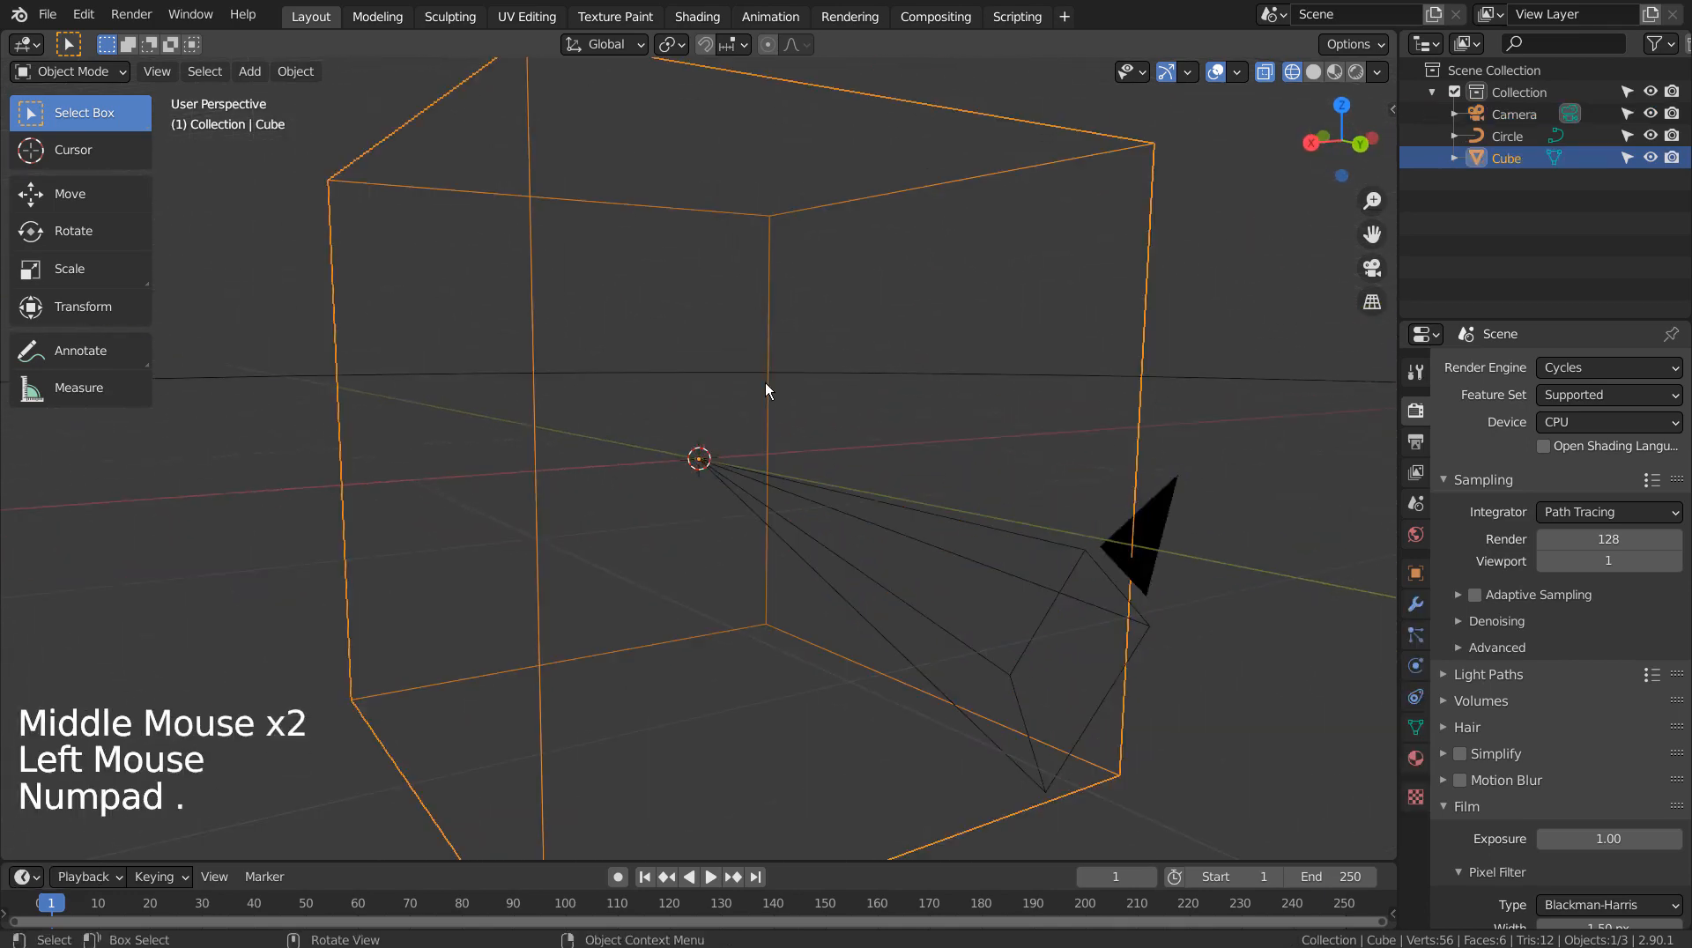
scroll(765, 383, "down", 5)
middle_click_drag(765, 383, 971, 452)
scroll(974, 464, "down", 3)
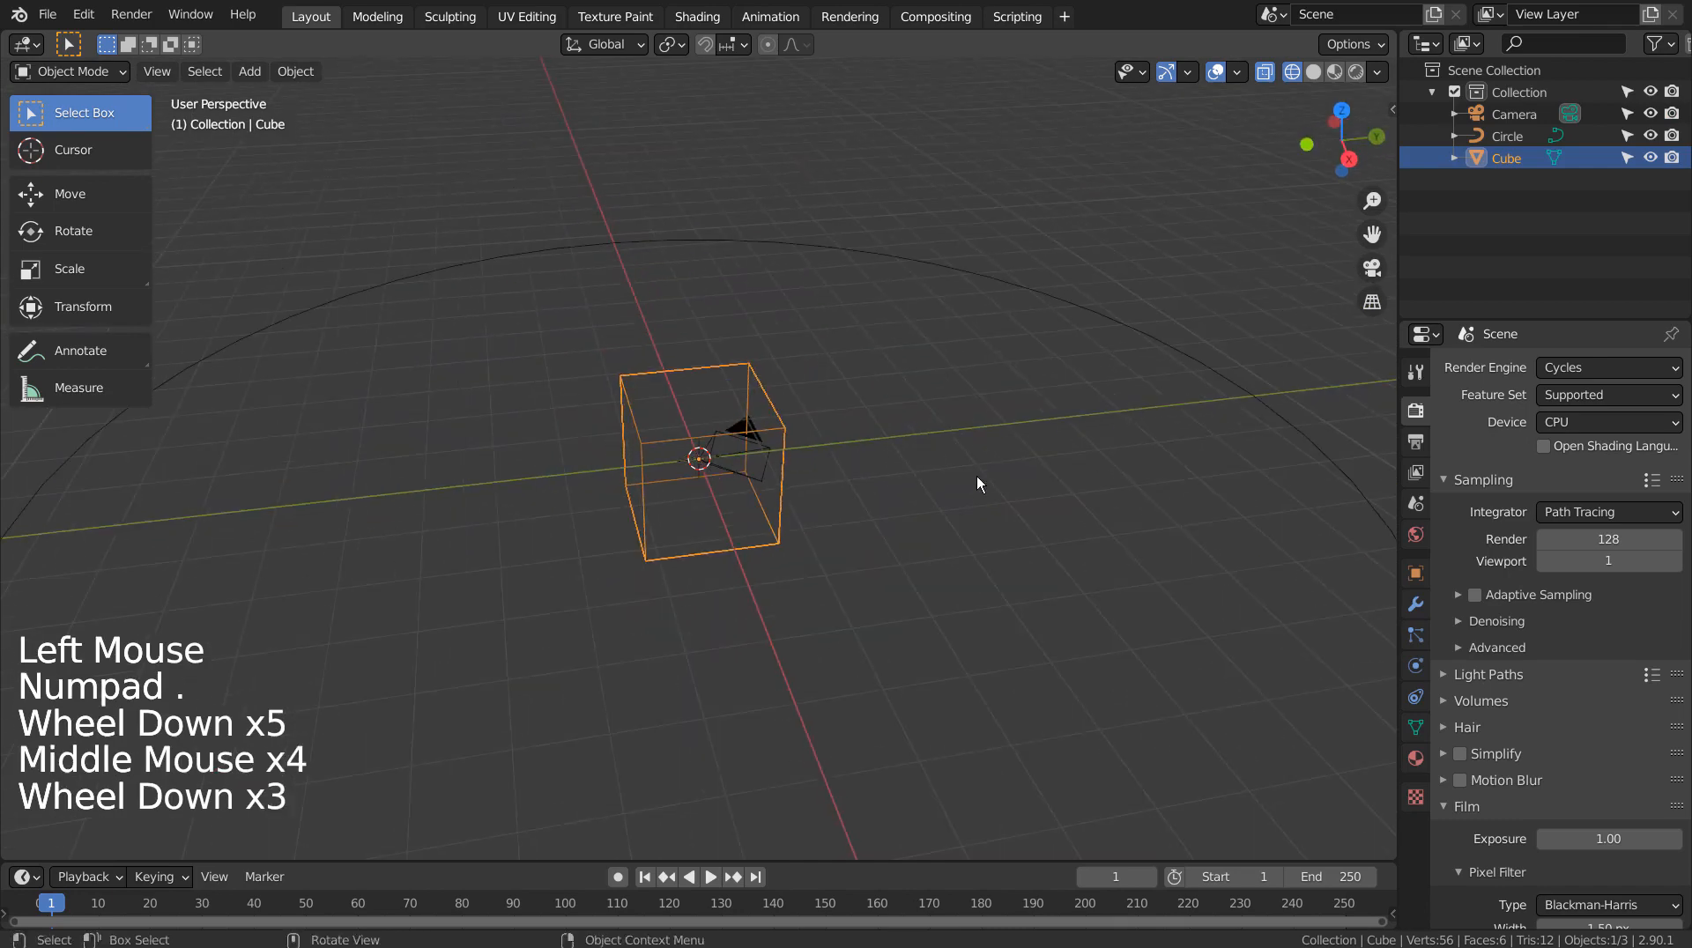
middle_click_drag(992, 580, 859, 567)
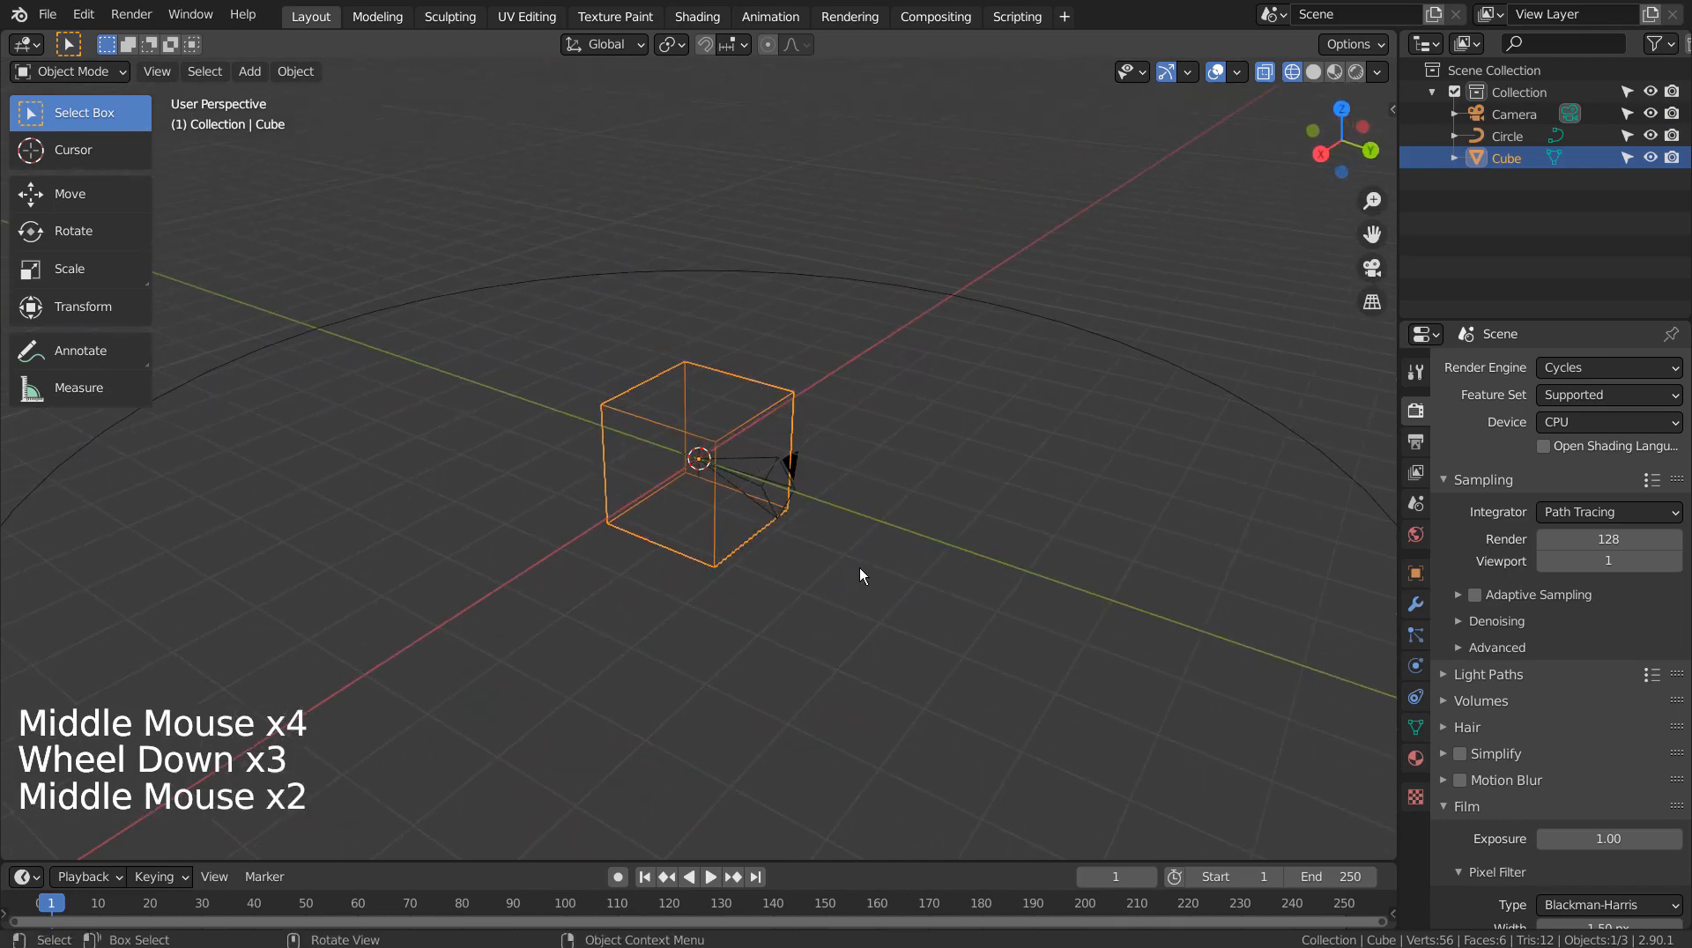
Give the camera a Follow Path constraint targeting Circle, with Follow Curve enabled
left_click(806, 455)
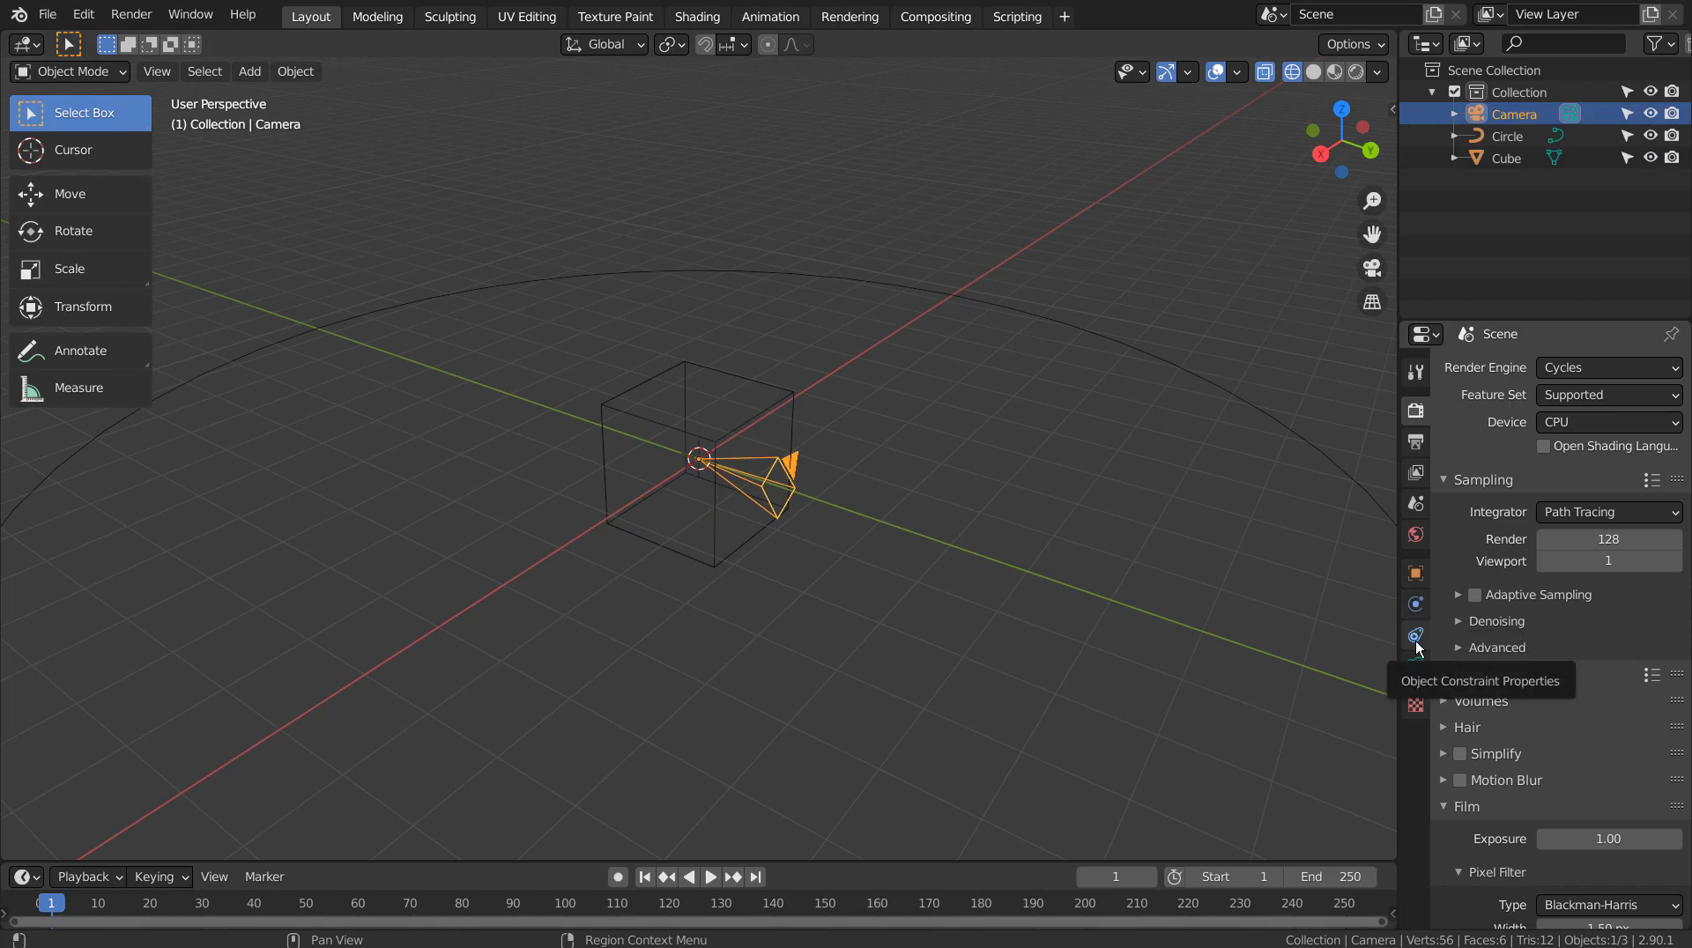
left_click(1415, 642)
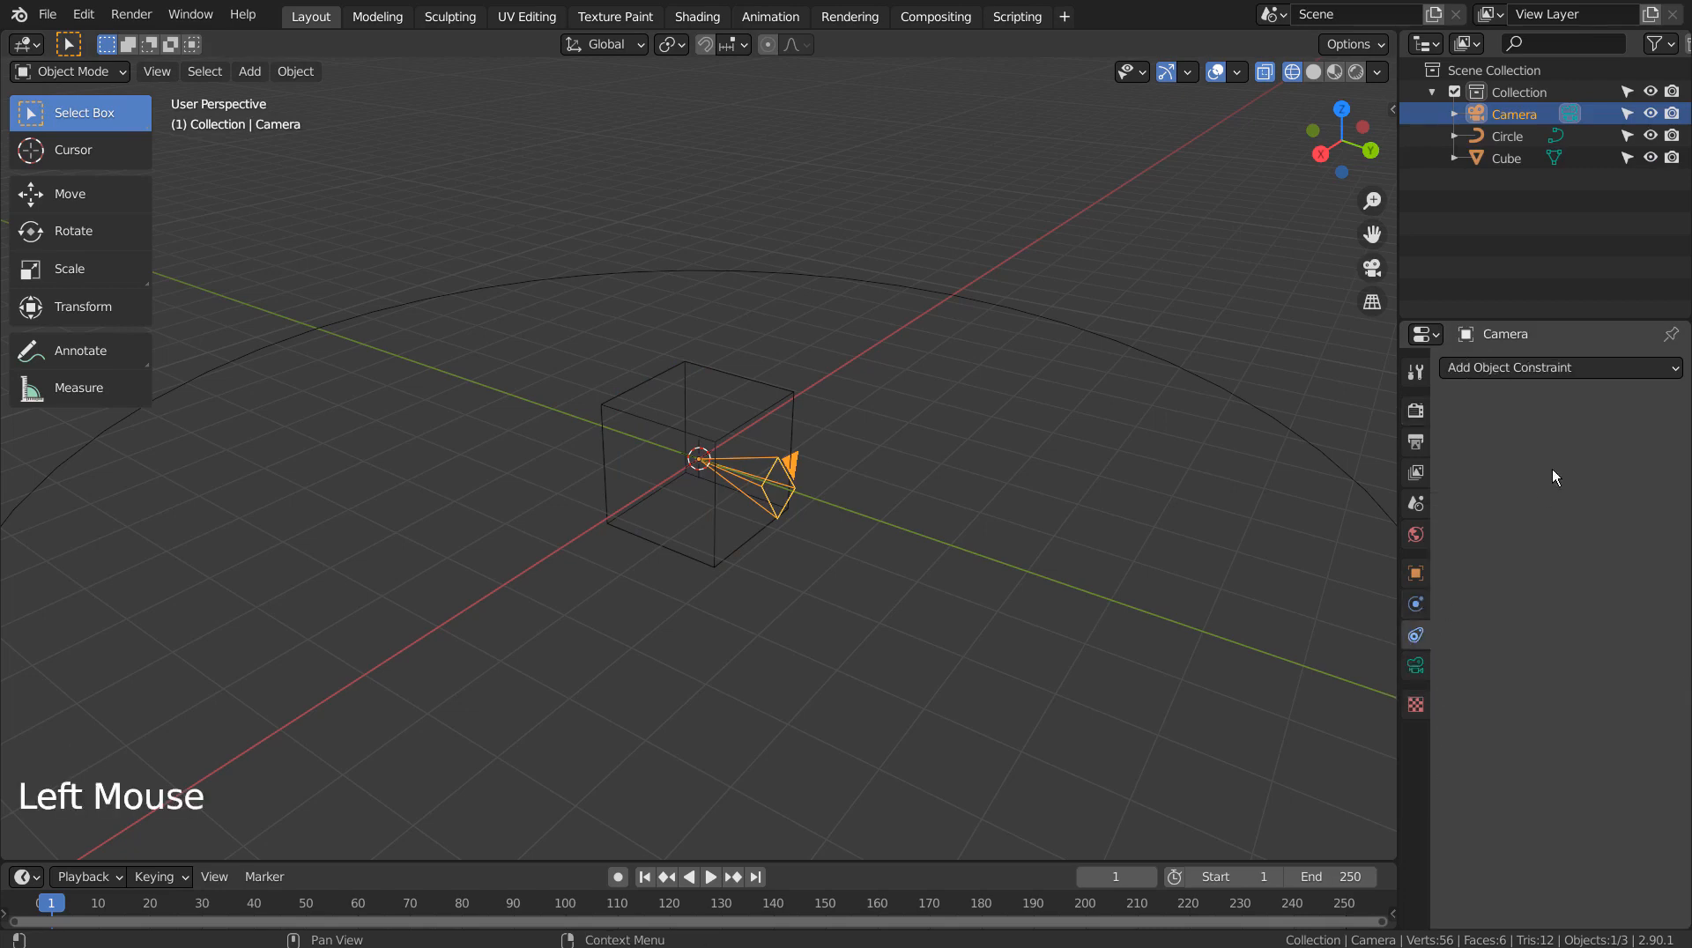
left_click(1630, 370)
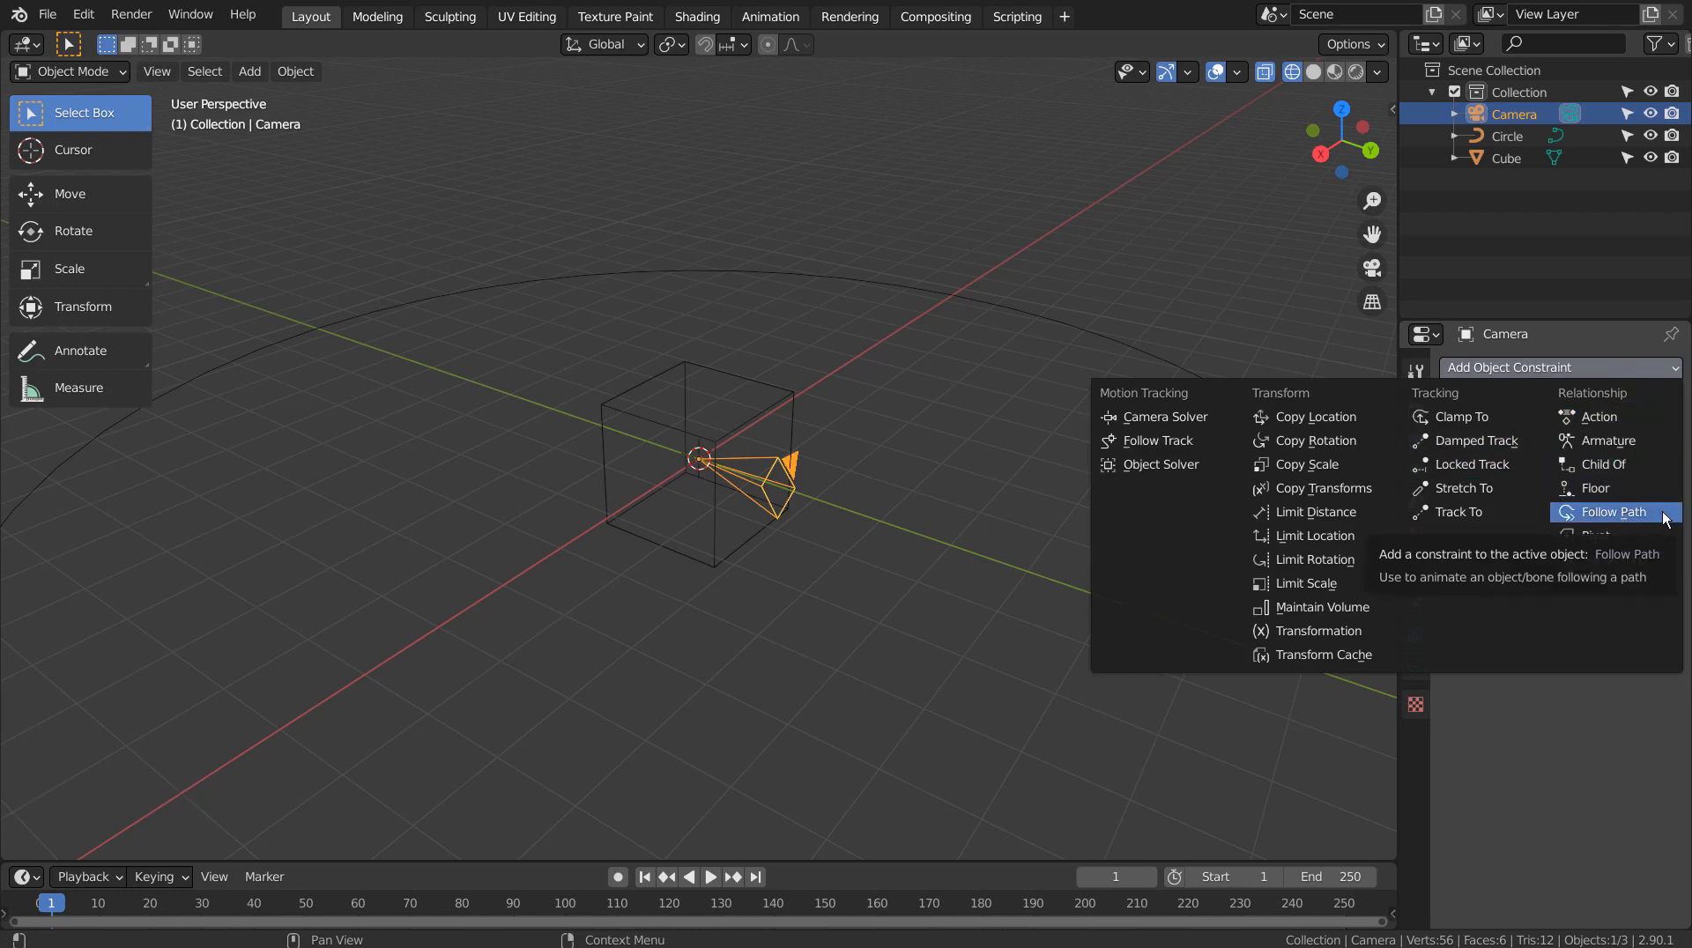
left_click(1612, 512)
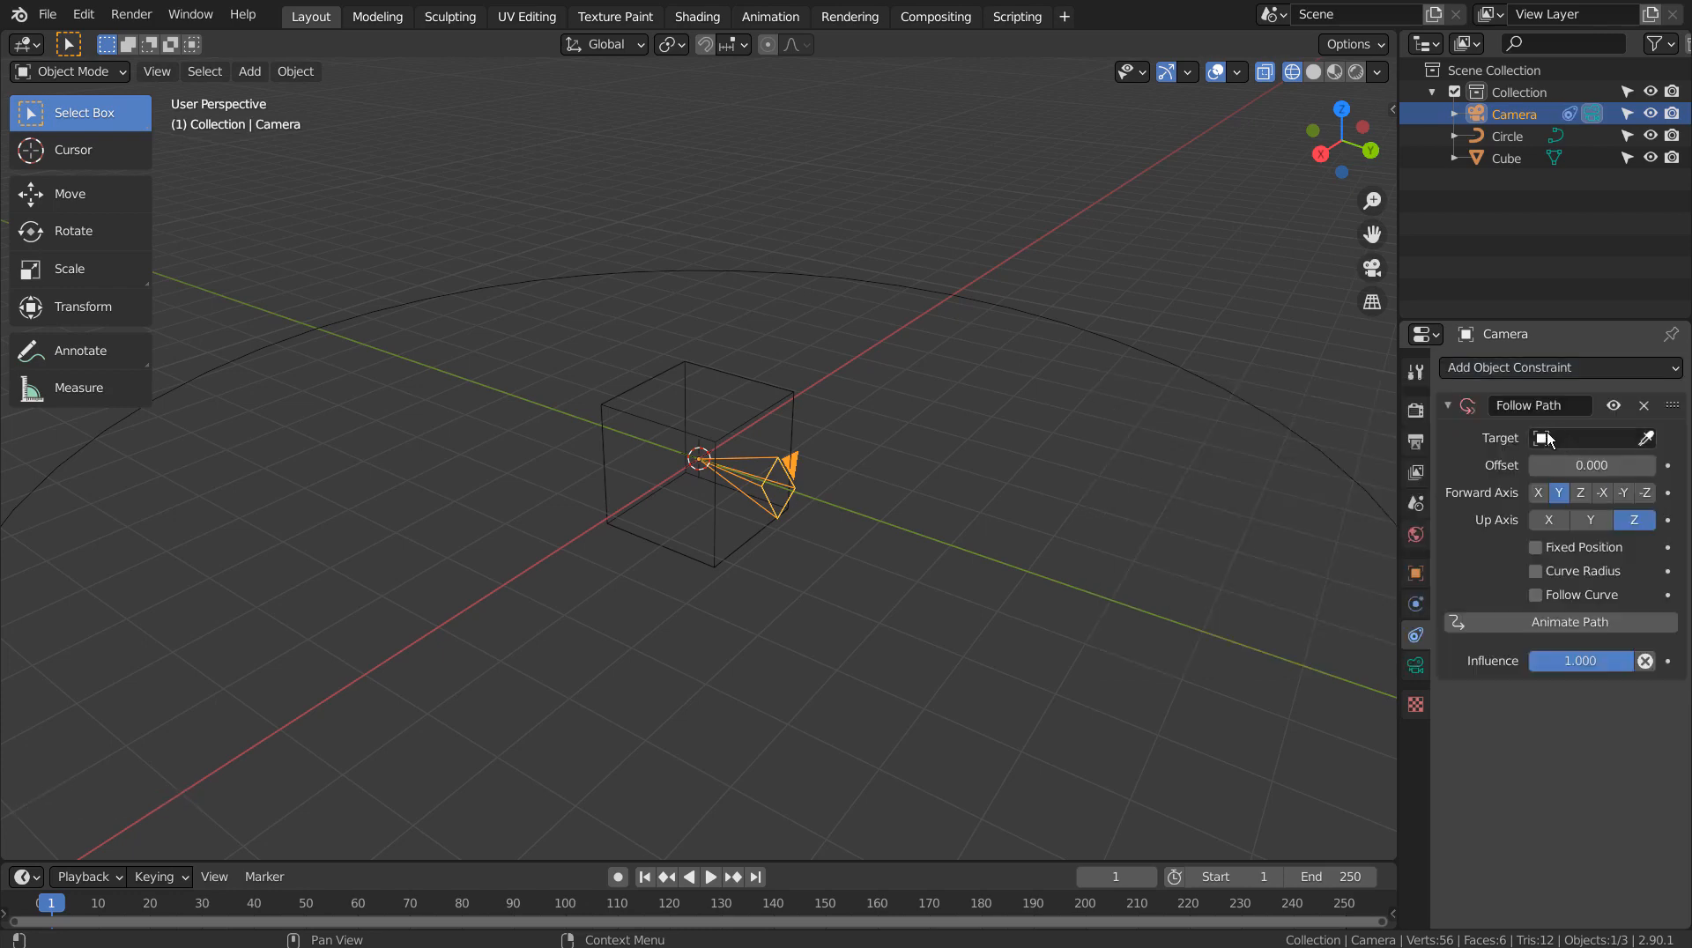
left_click(1555, 438)
left_click(1496, 470)
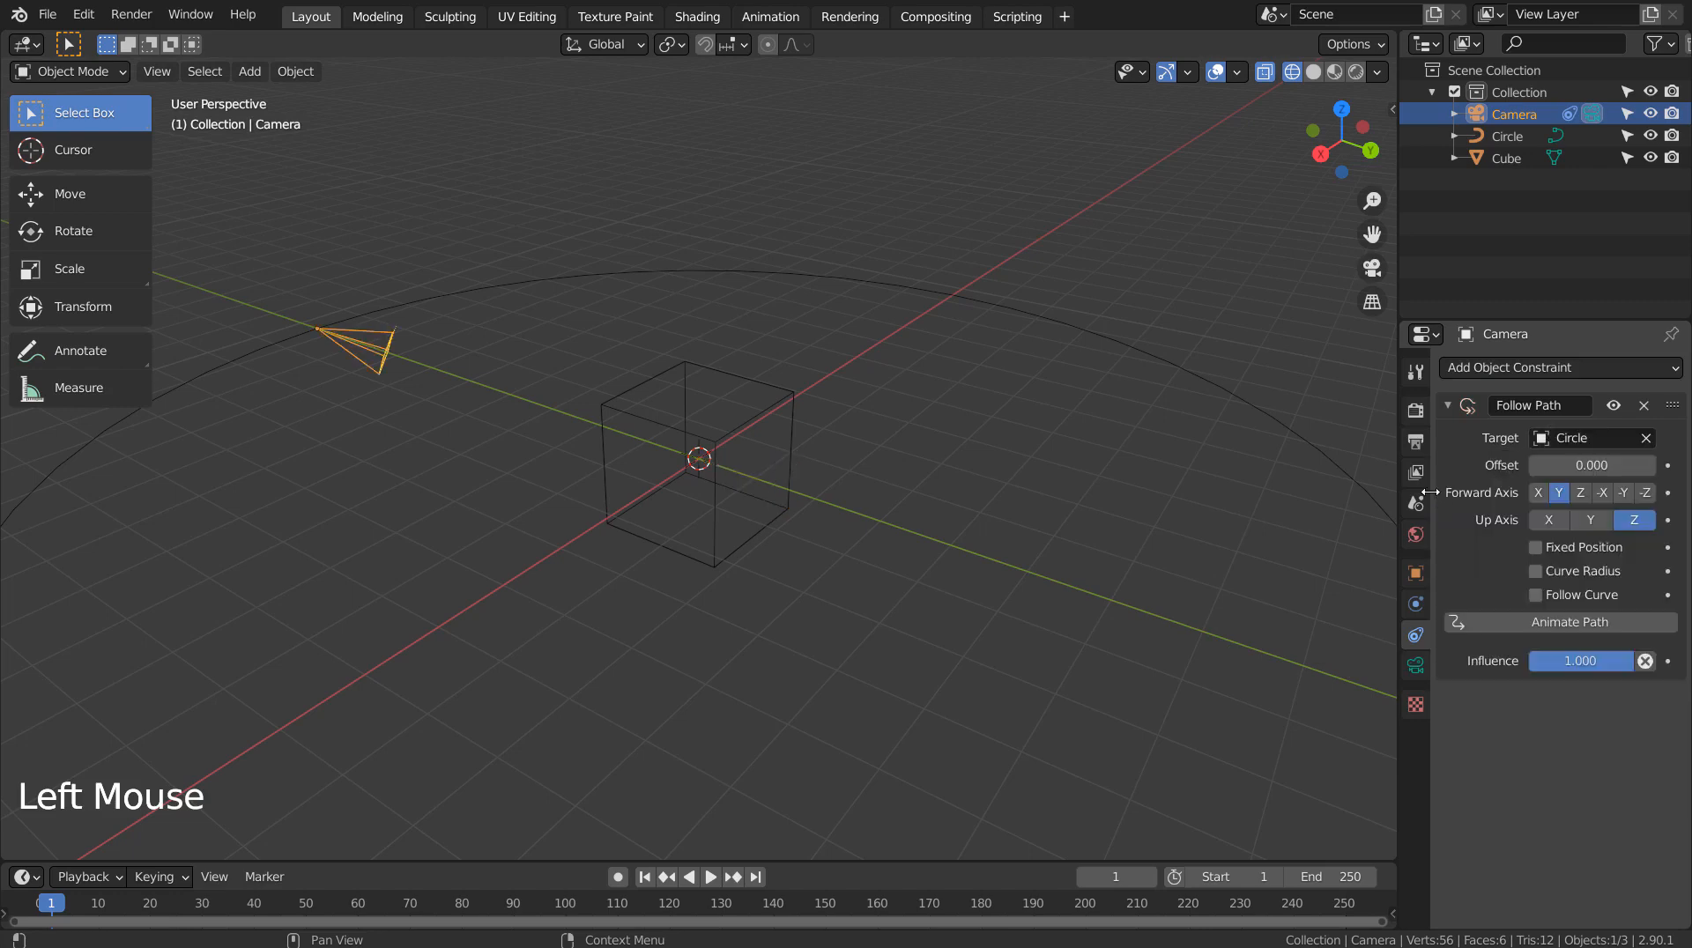
scroll(1119, 511, "down", 3)
middle_click_drag(1021, 527, 1130, 528)
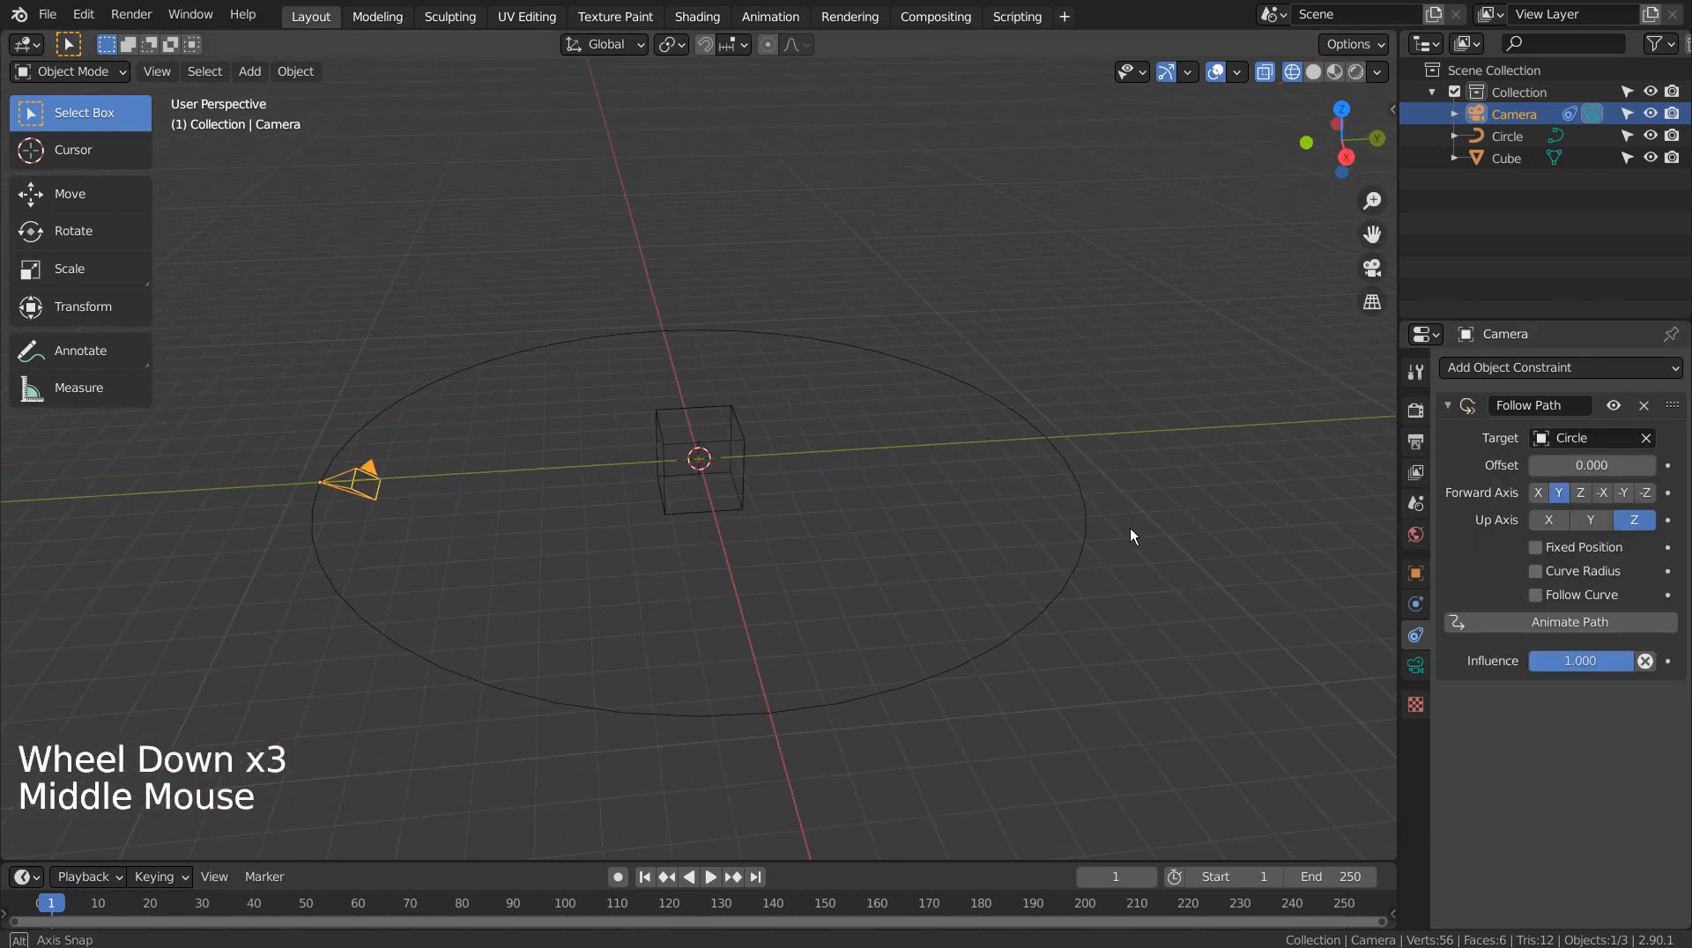
left_click(1536, 596)
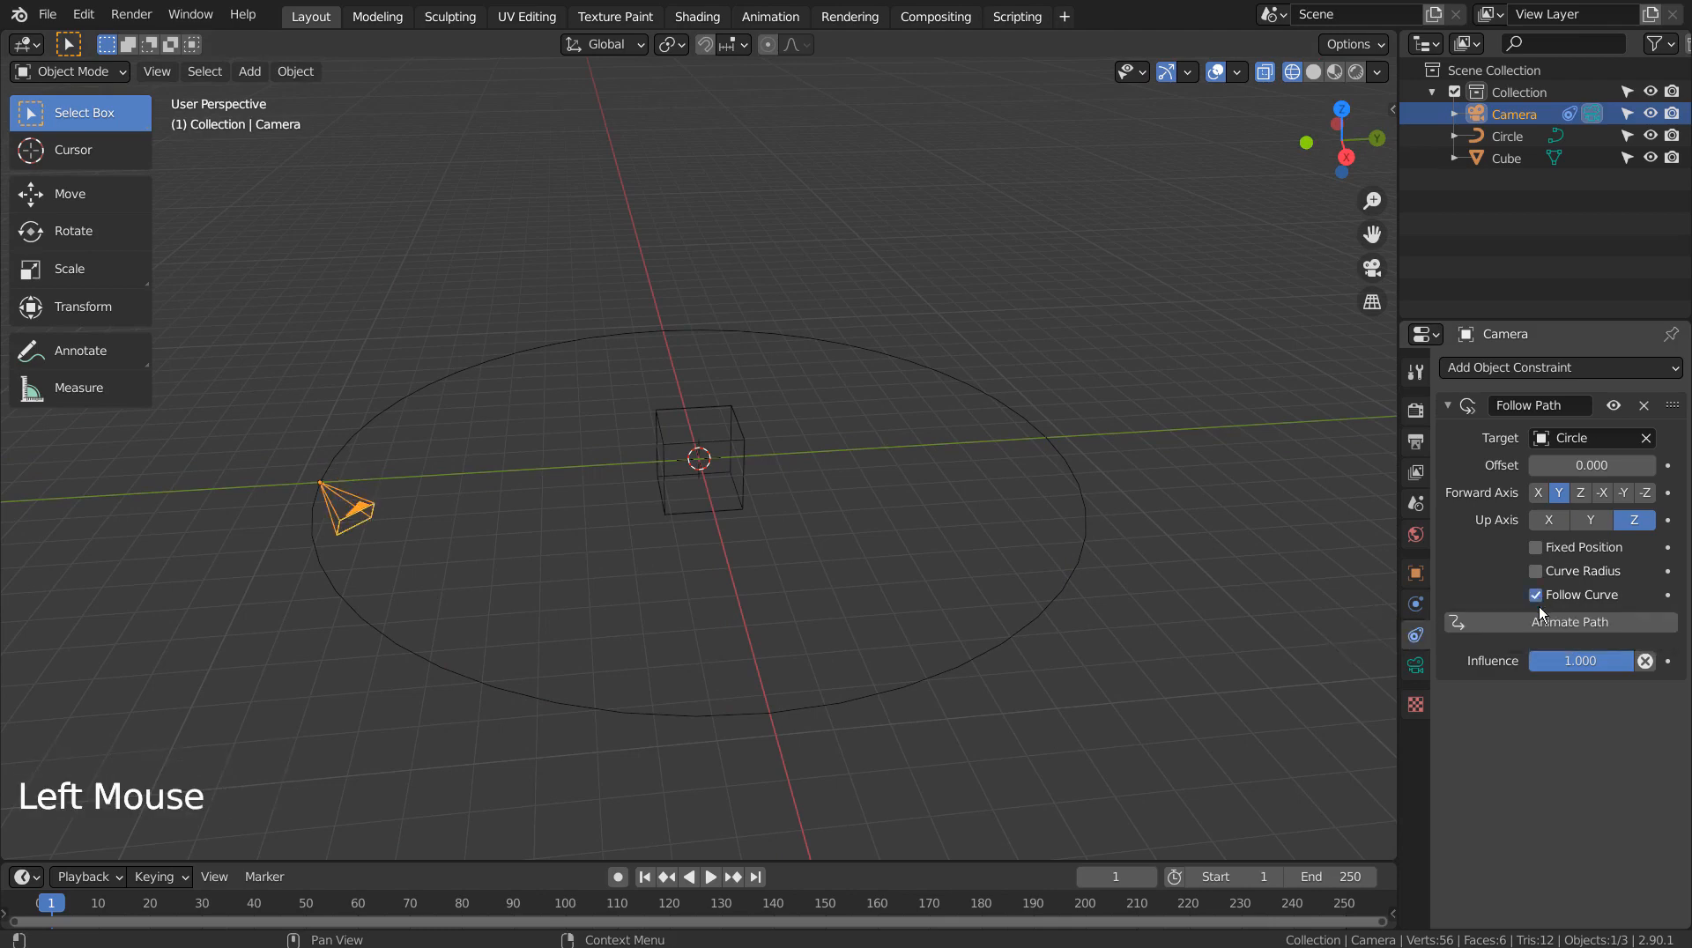
left_click(1481, 623)
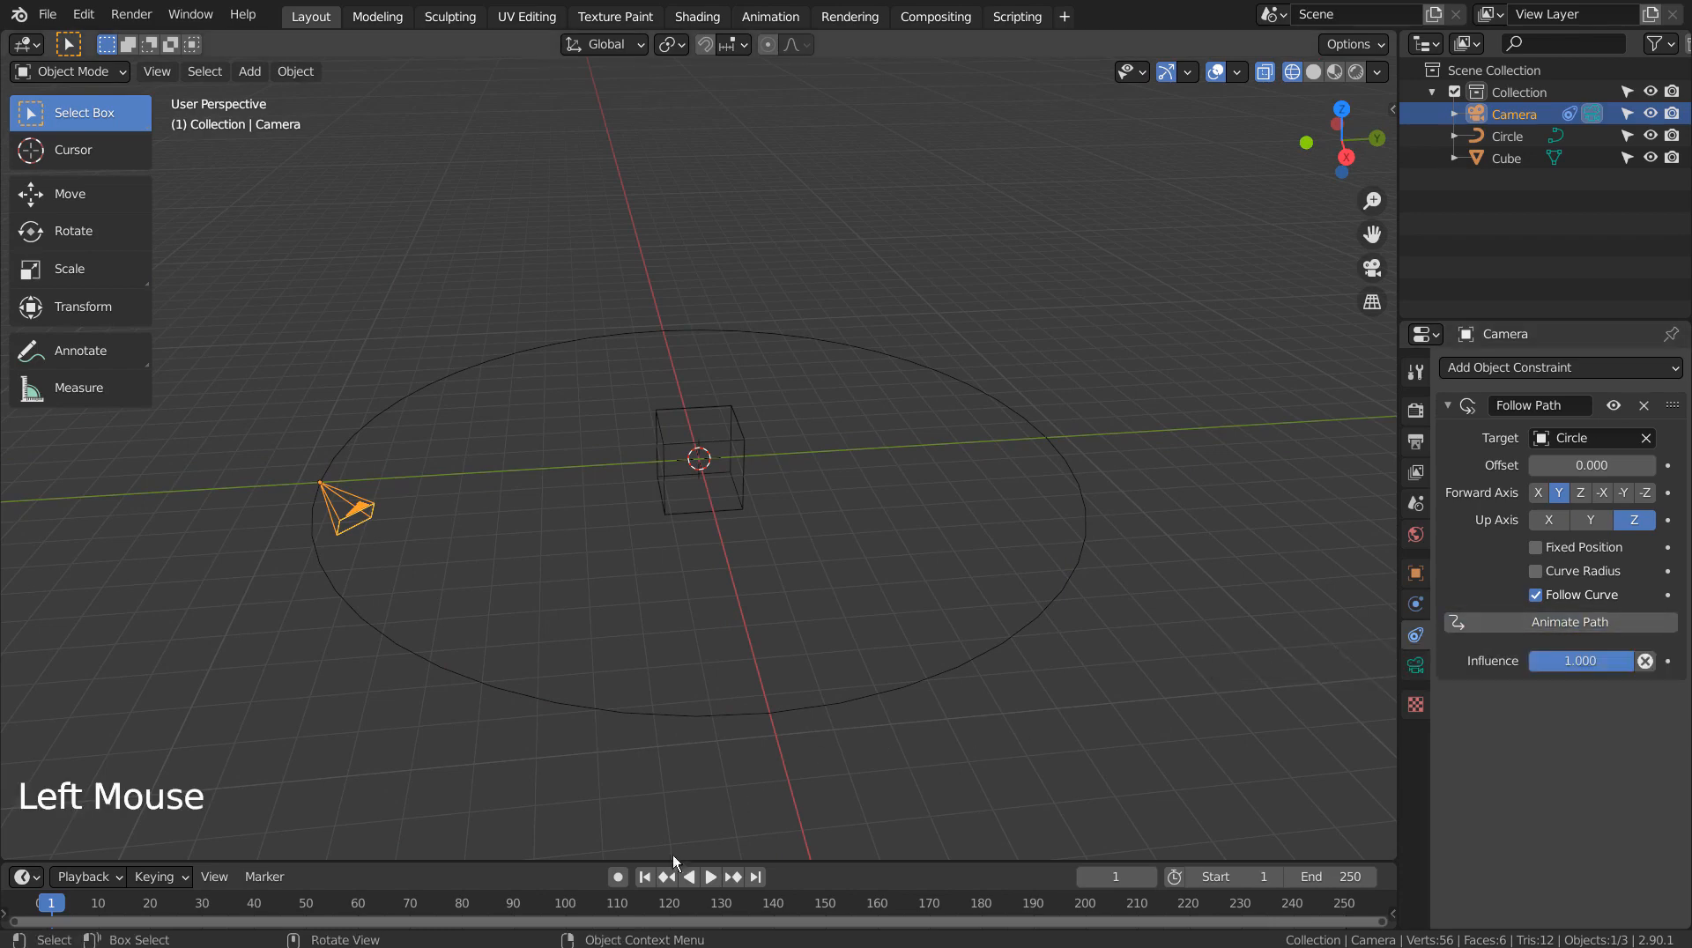
left_click(645, 877)
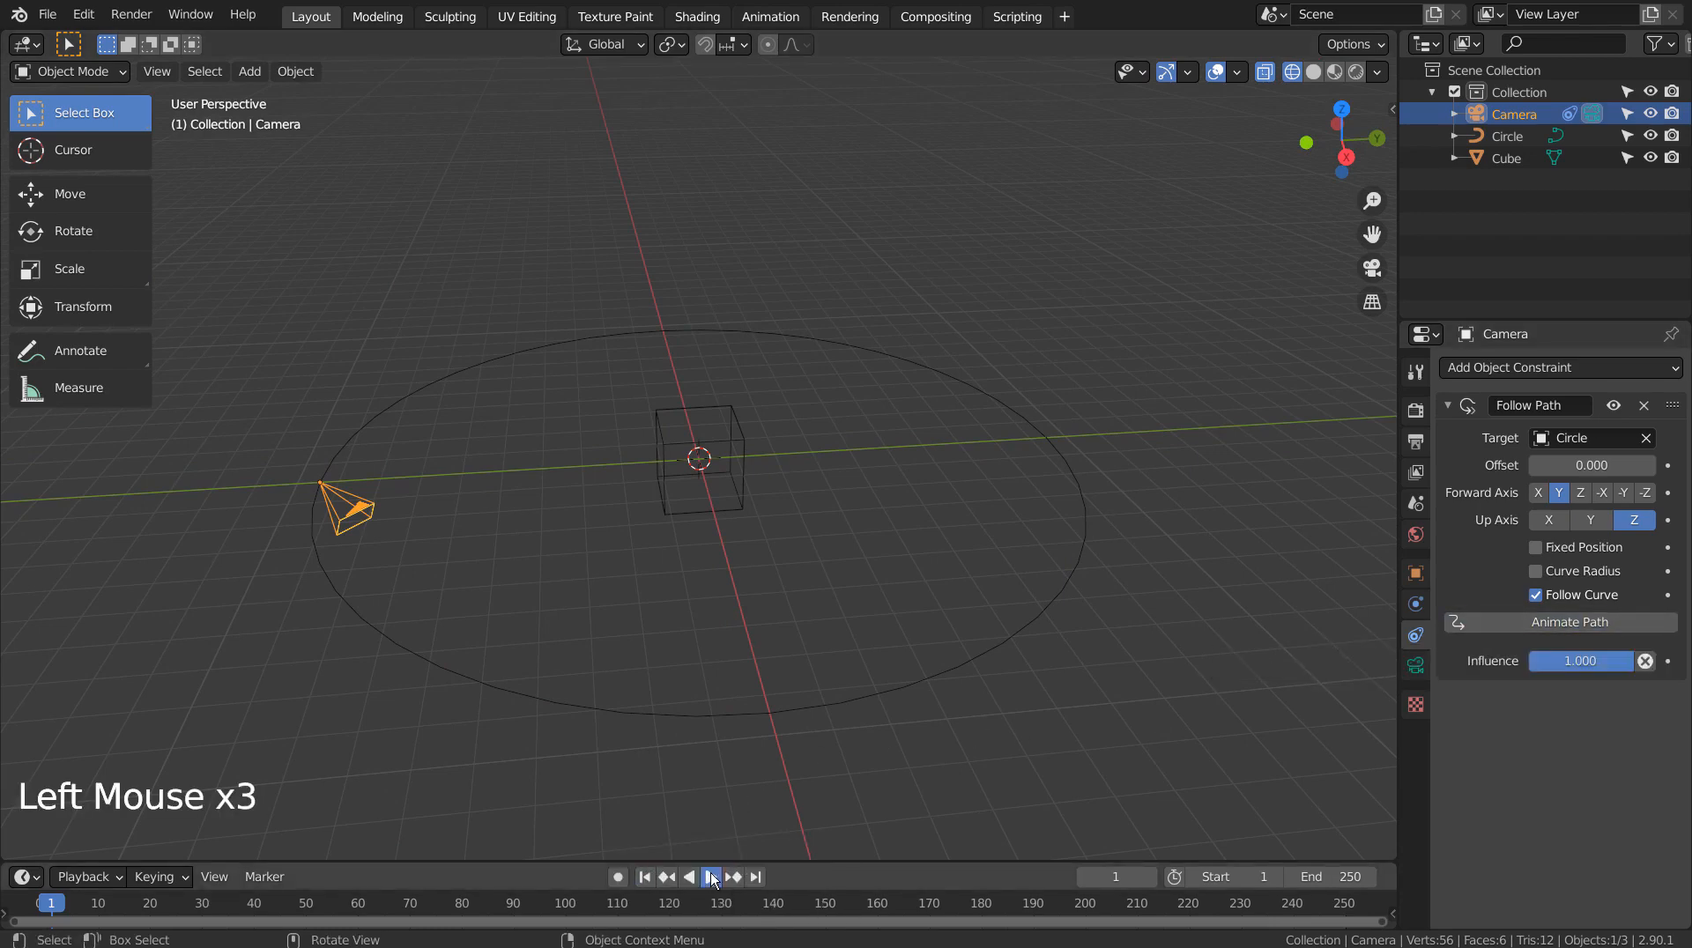
left_click(711, 877)
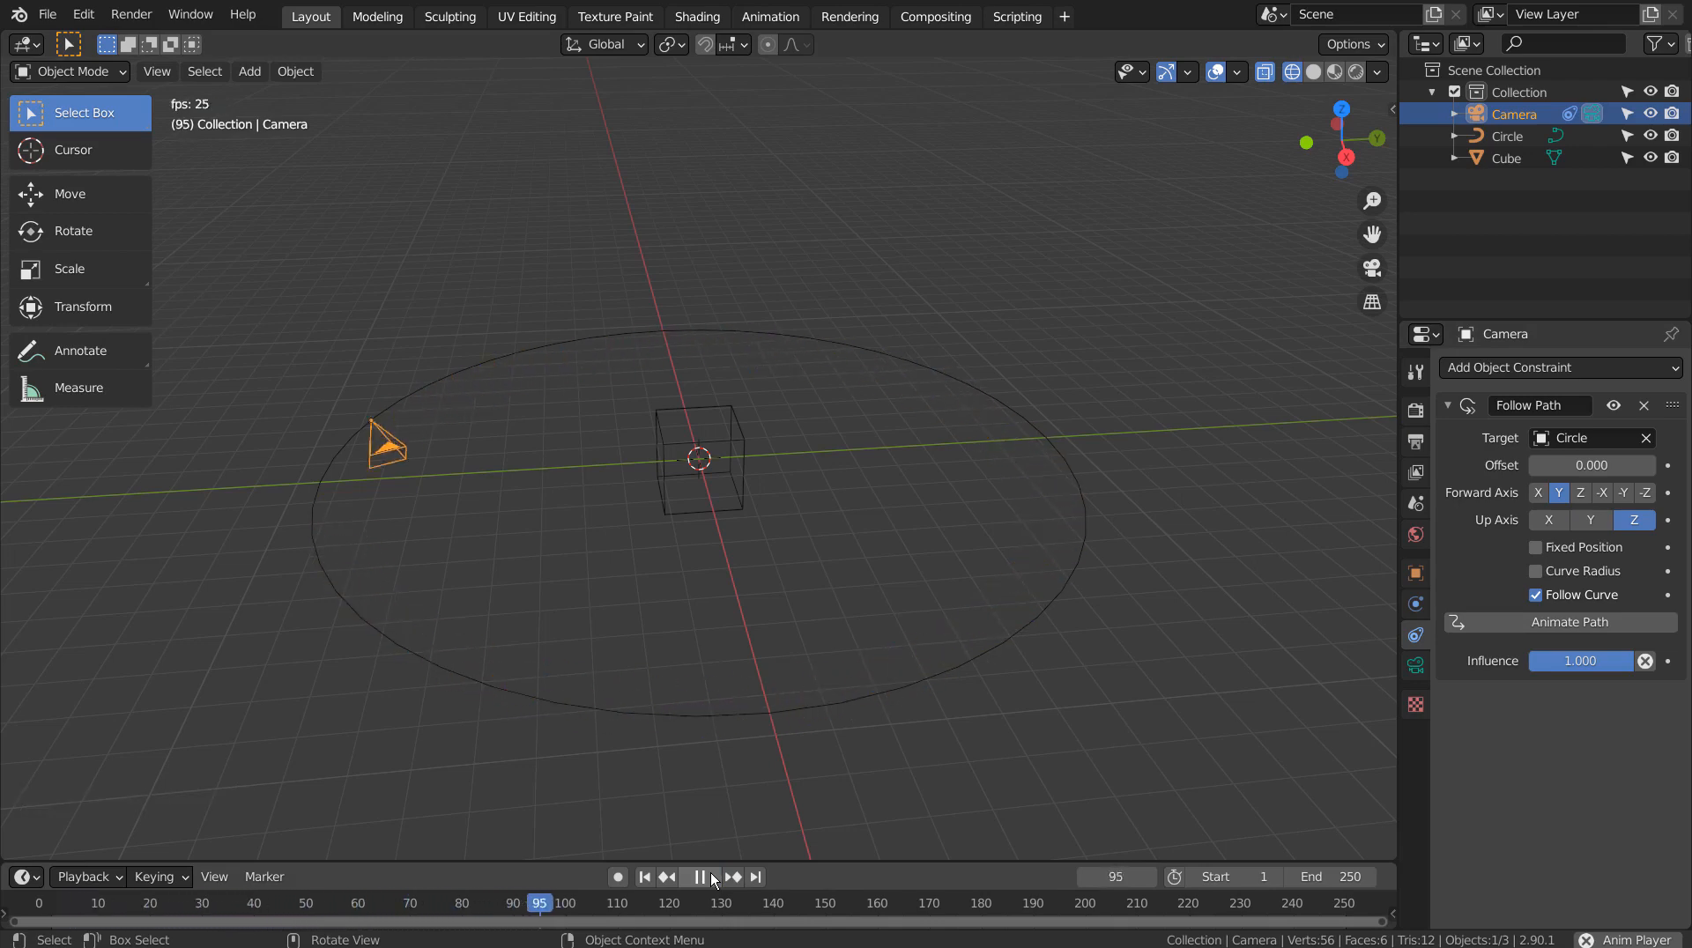
left_click(711, 878)
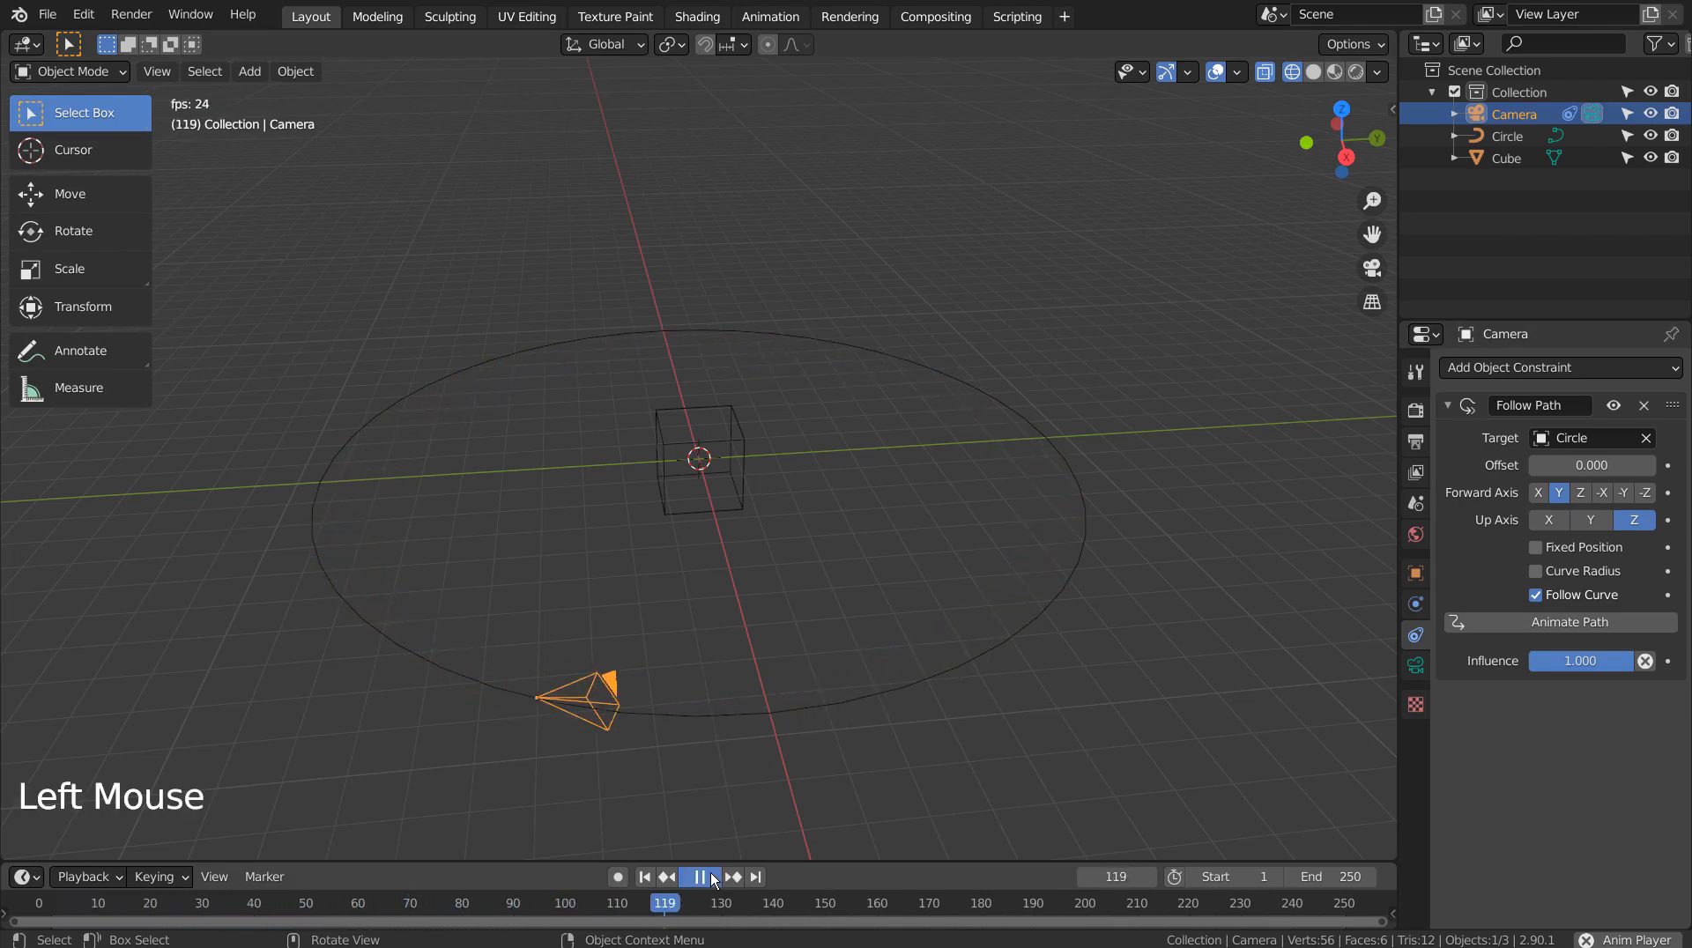
left_click(646, 876)
left_click(744, 460)
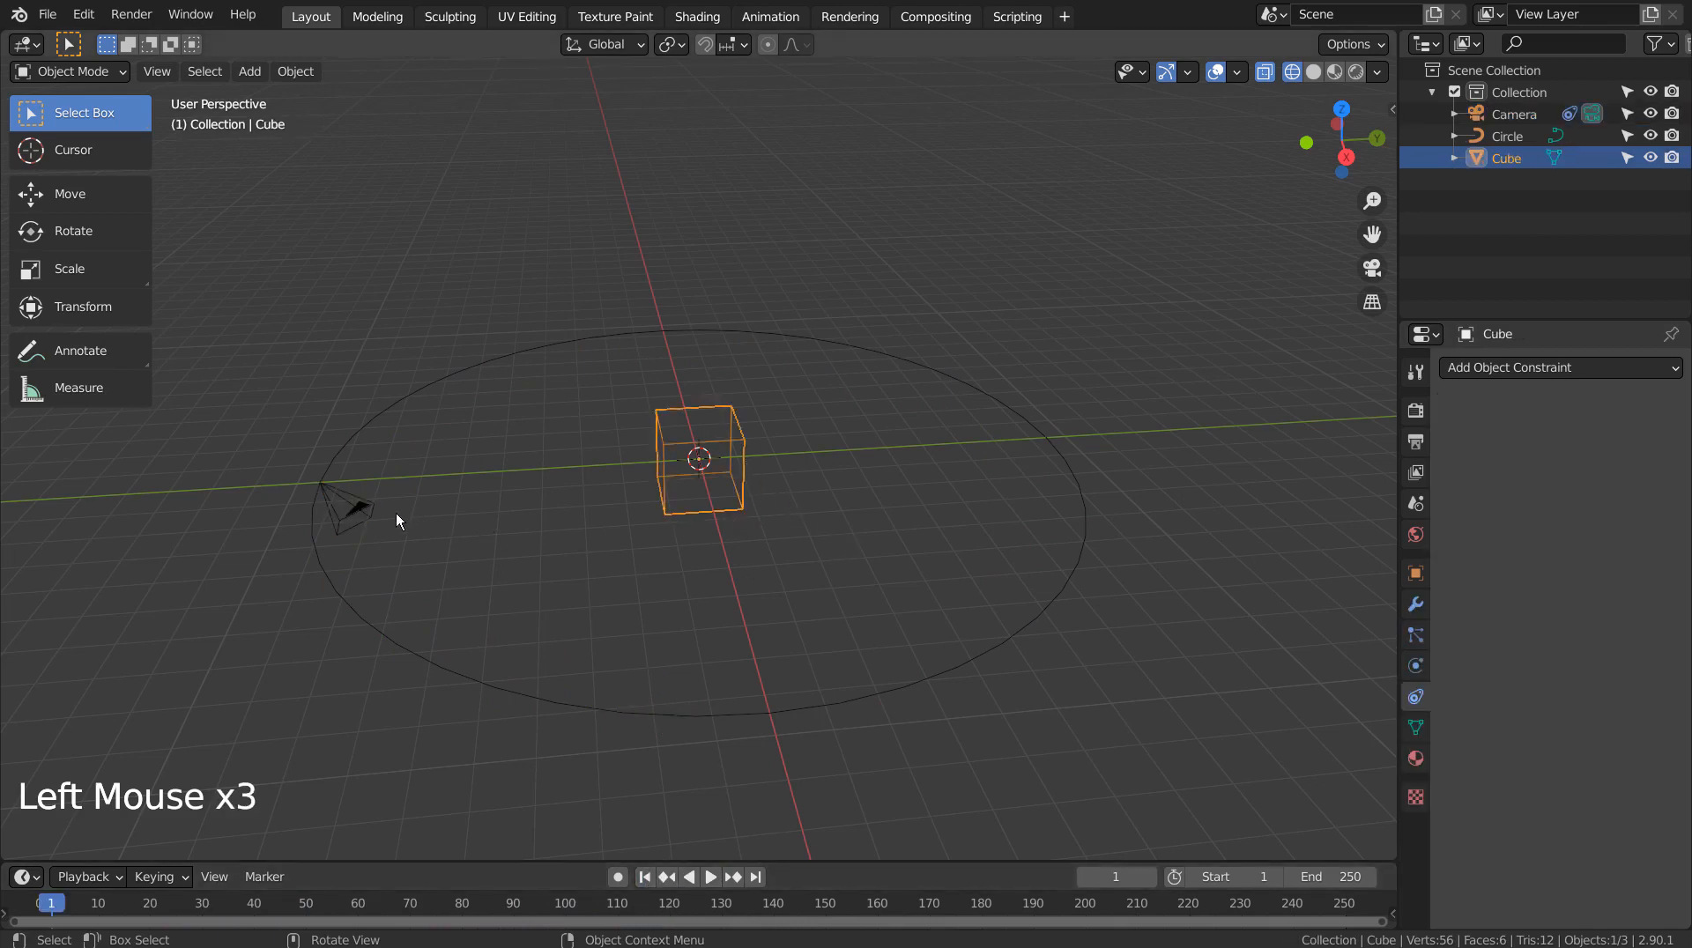
left_click(370, 516)
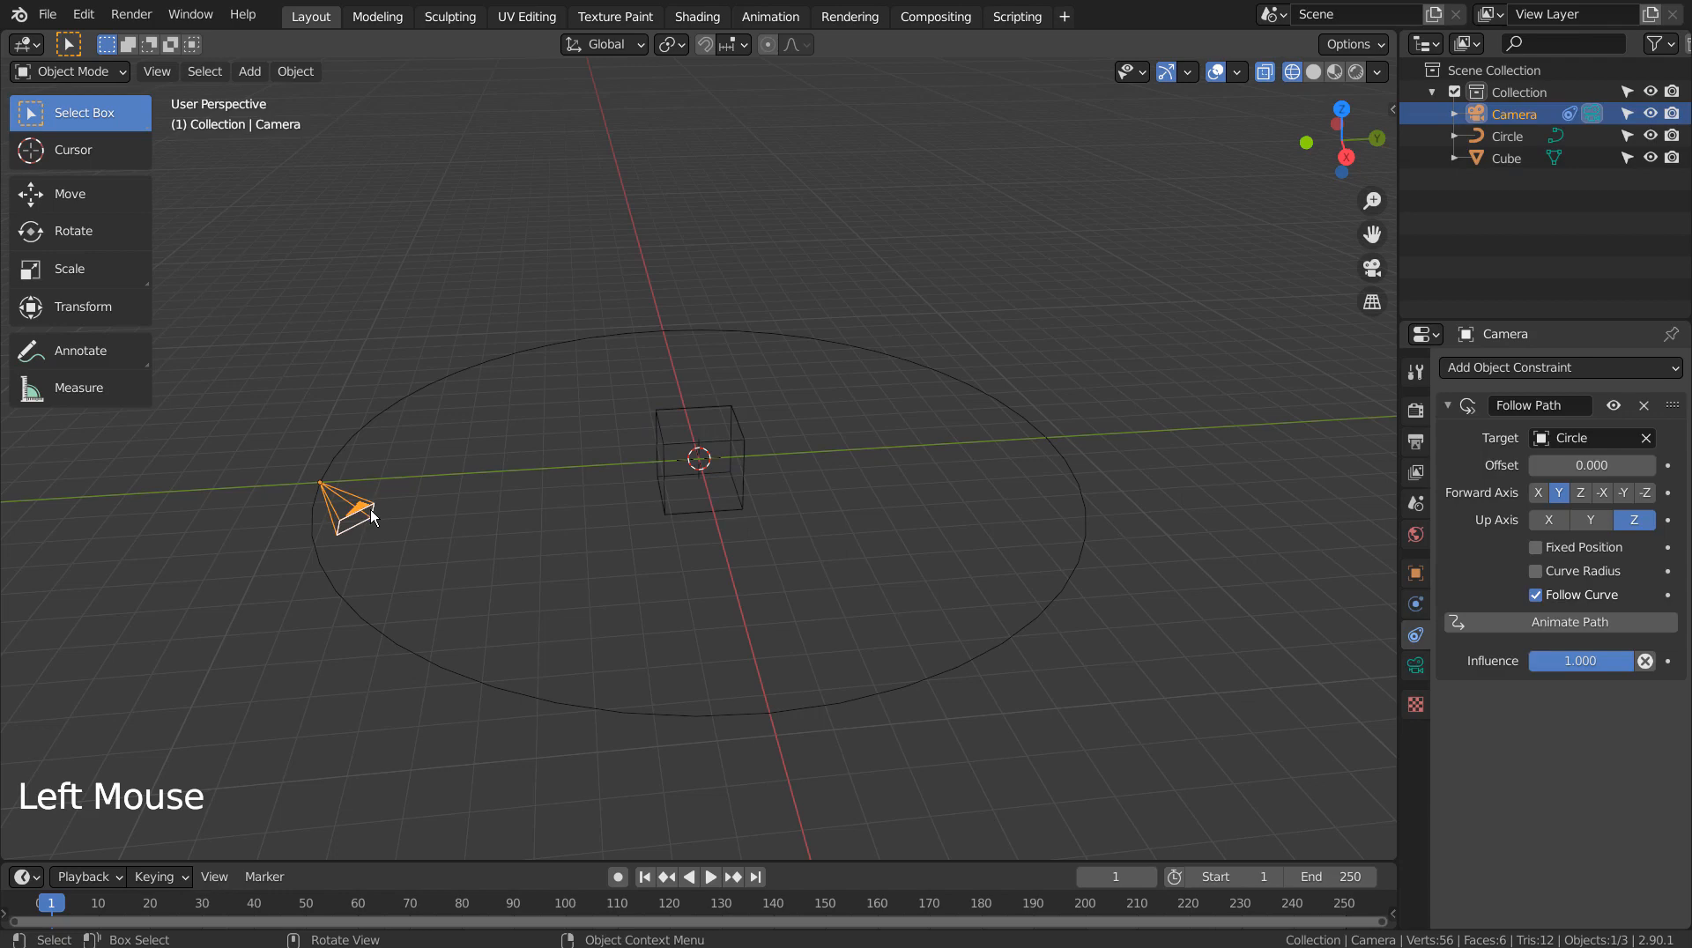
Add a Track To constraint on the camera with Cube as its target
left_click(1573, 373)
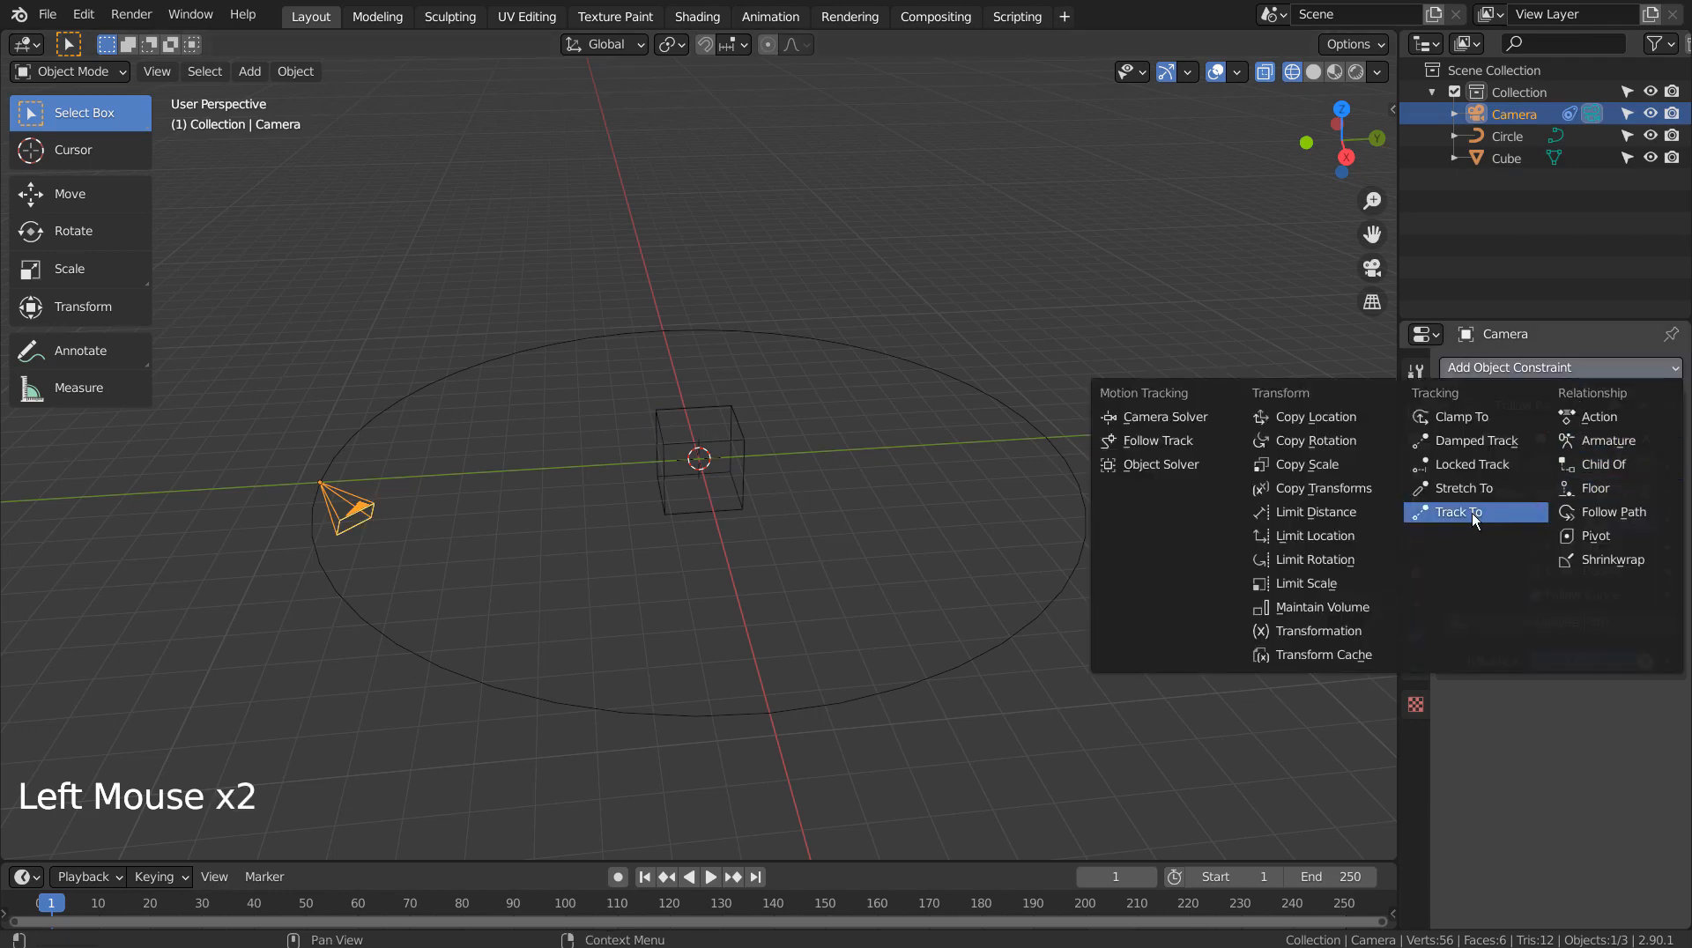
left_click(1503, 515)
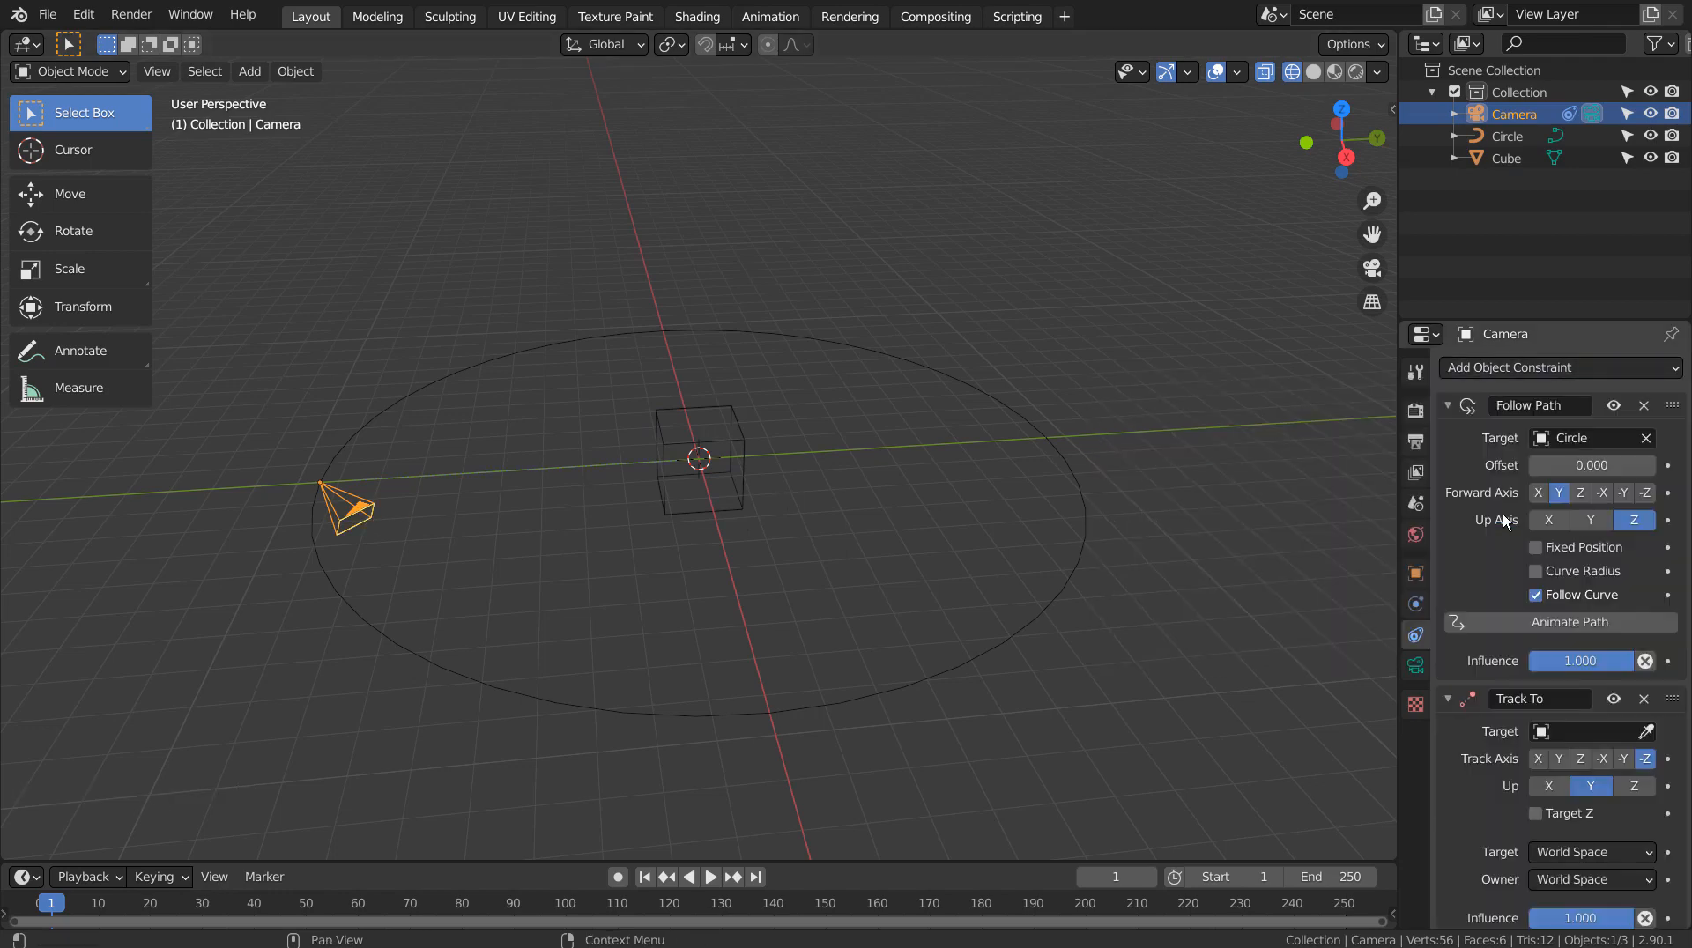
left_click(1557, 738)
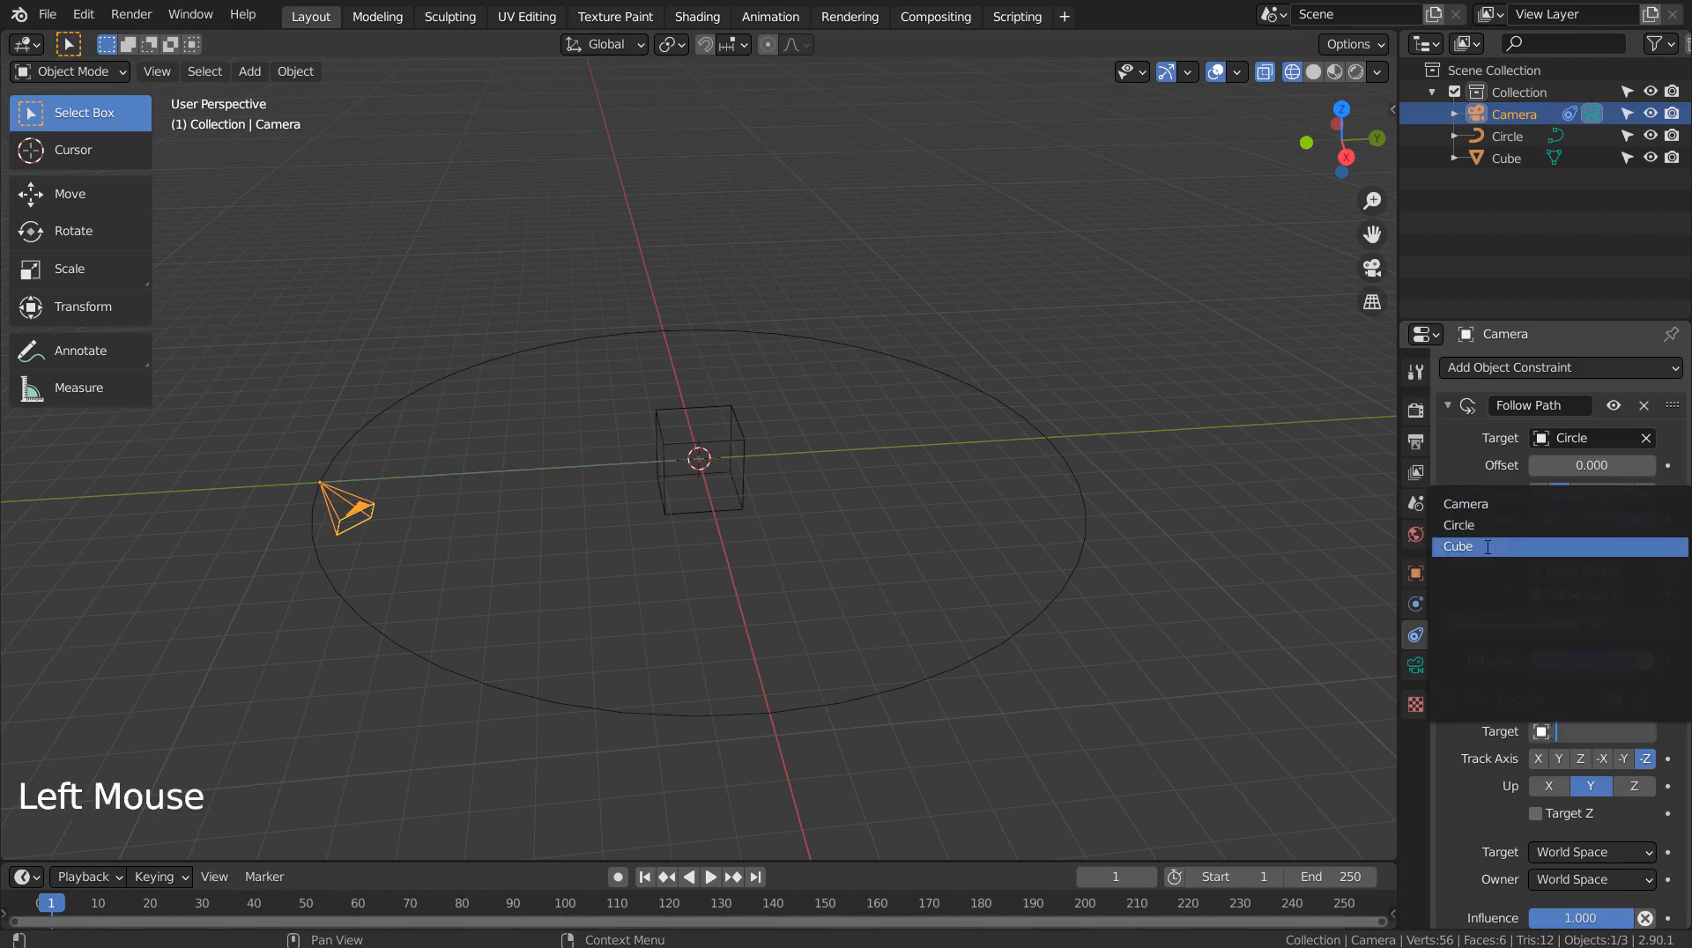
left_click(1487, 547)
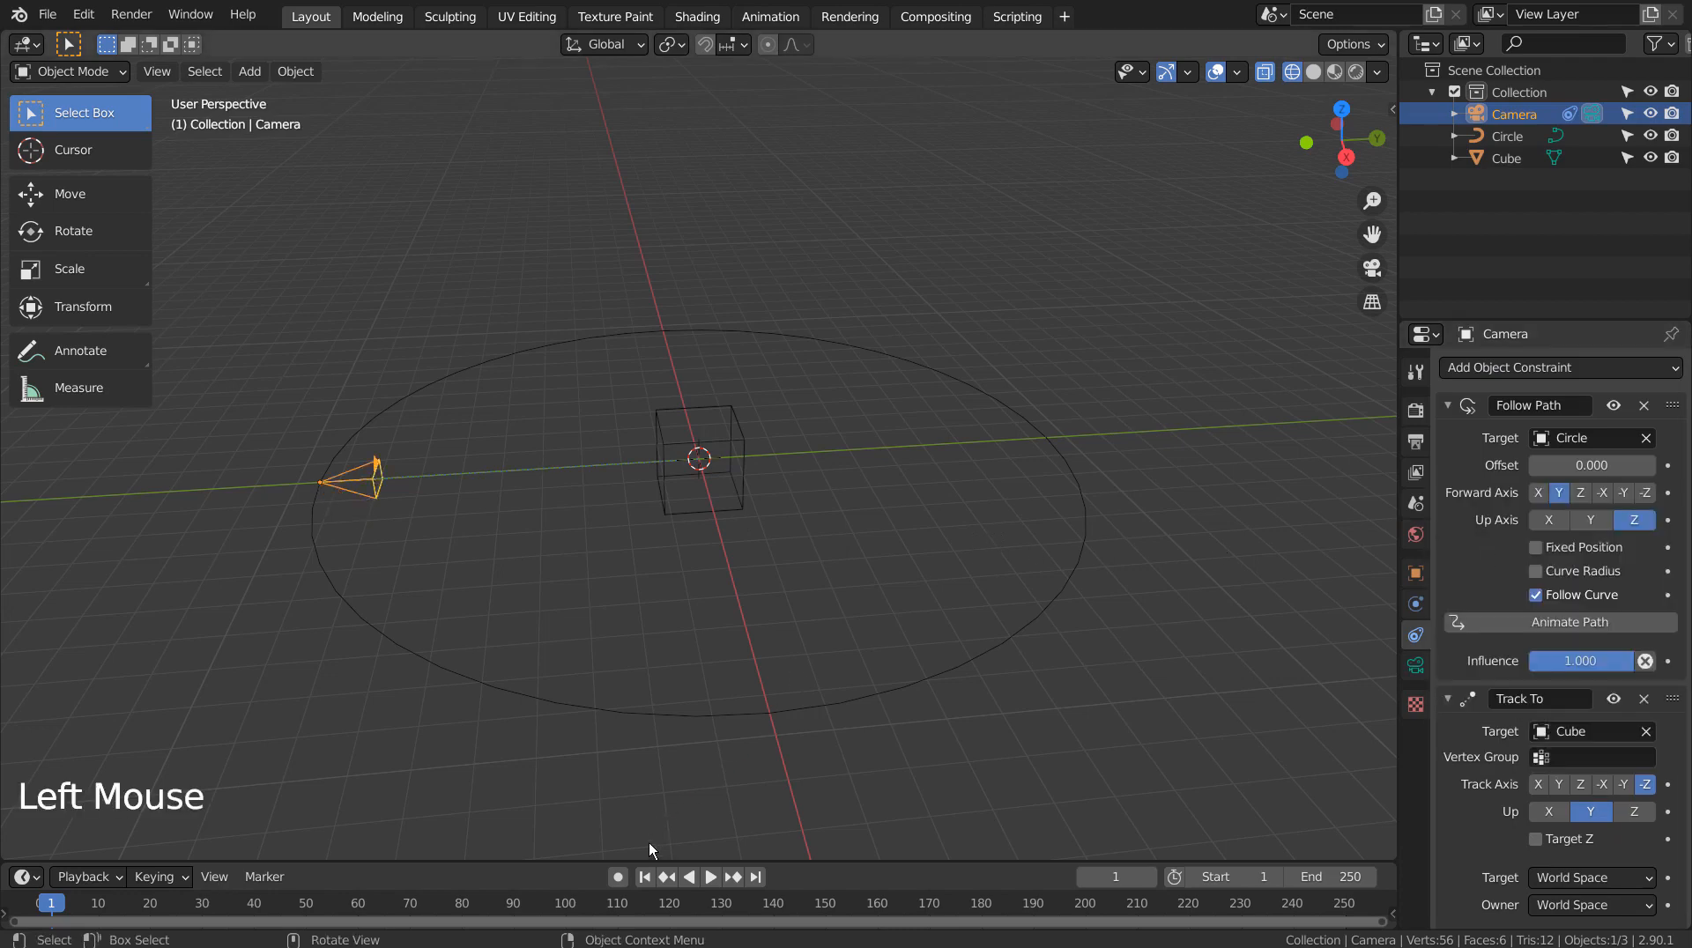
middle_click_drag(677, 677, 764, 801)
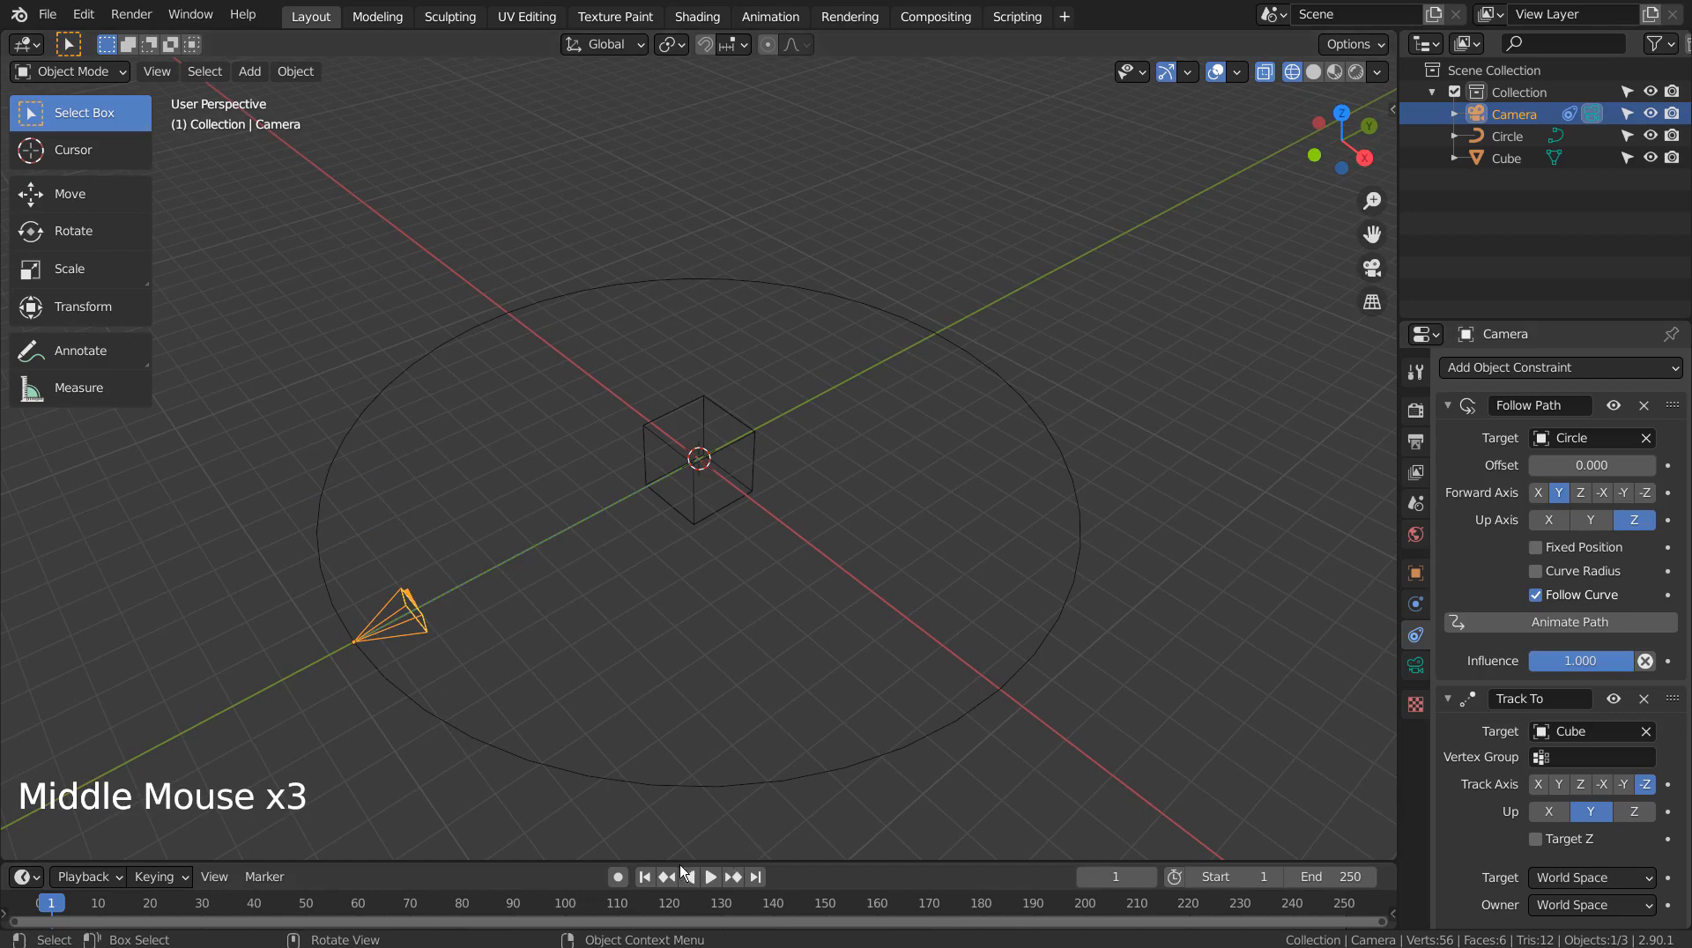
Play from frame 1 through the camera in Solid shading, stopping at frame 103
left_click(646, 876)
left_click(711, 877)
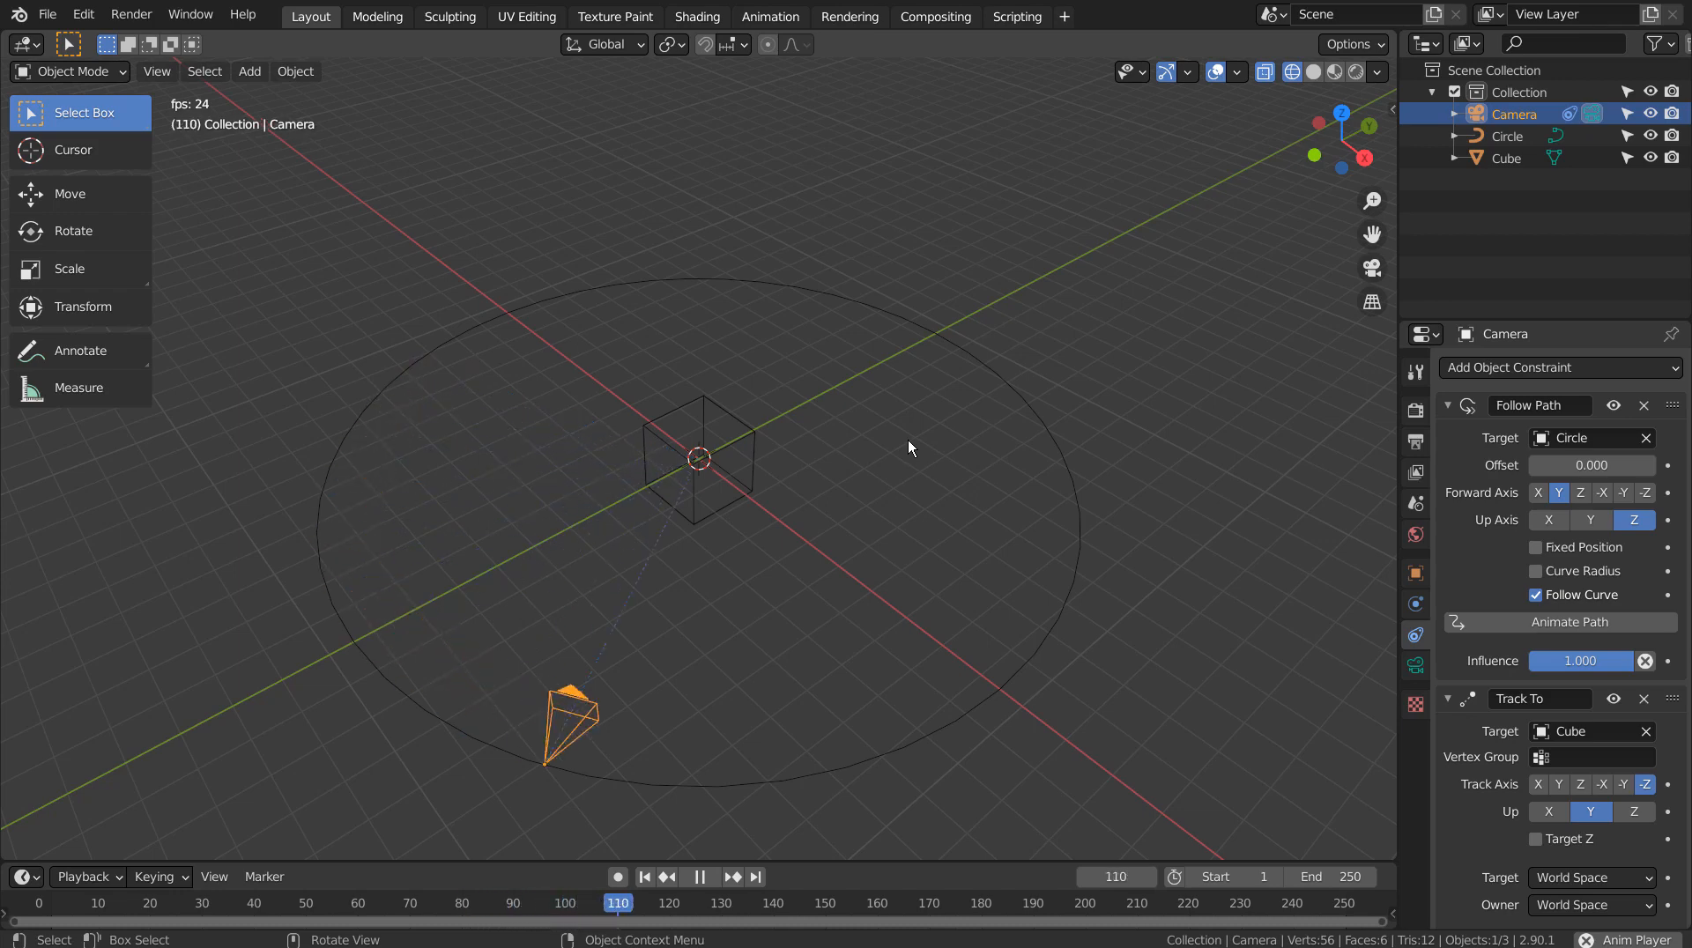
key("grave")
left_click(802, 518)
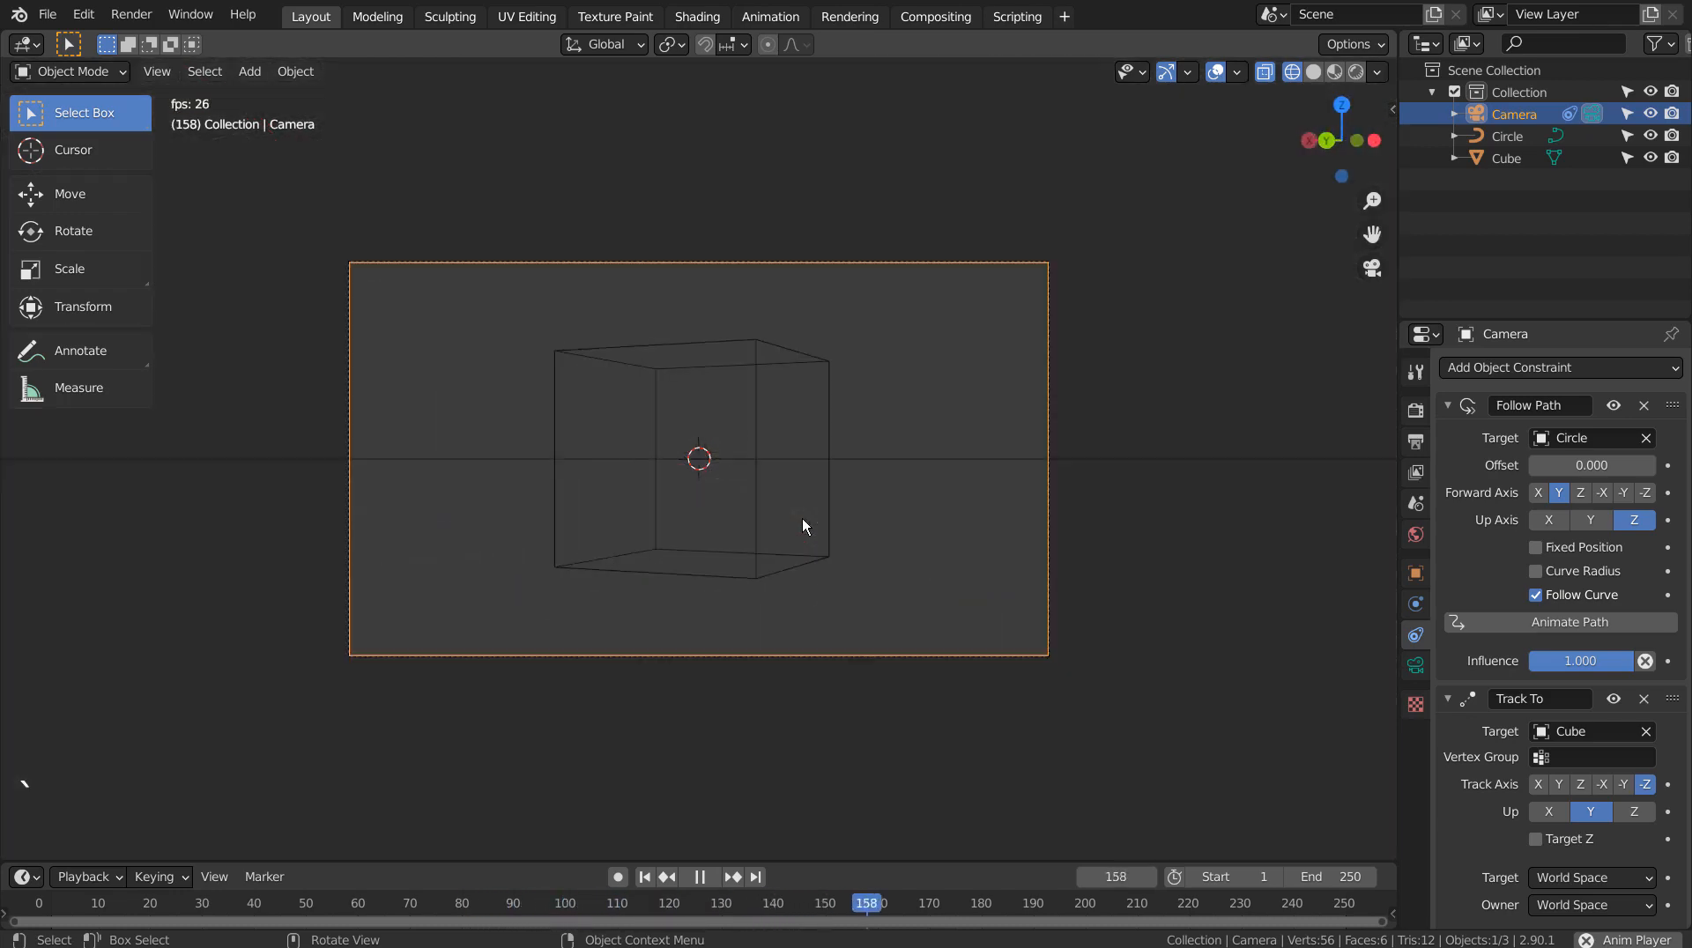
left_click(1334, 71)
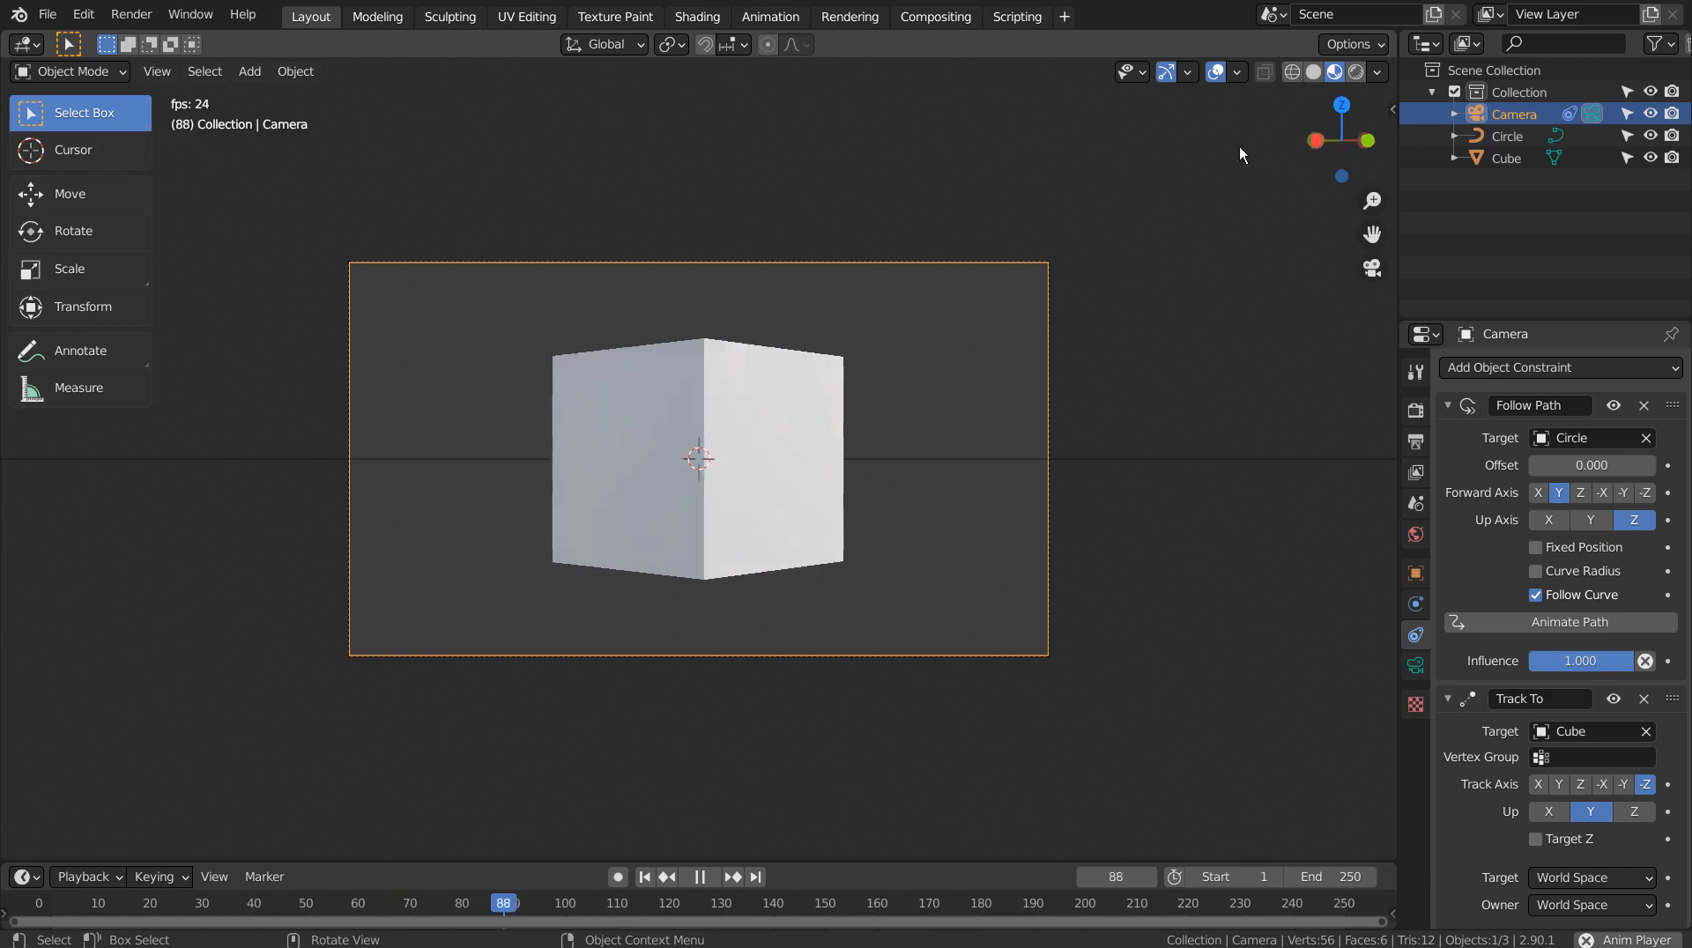
key("space")
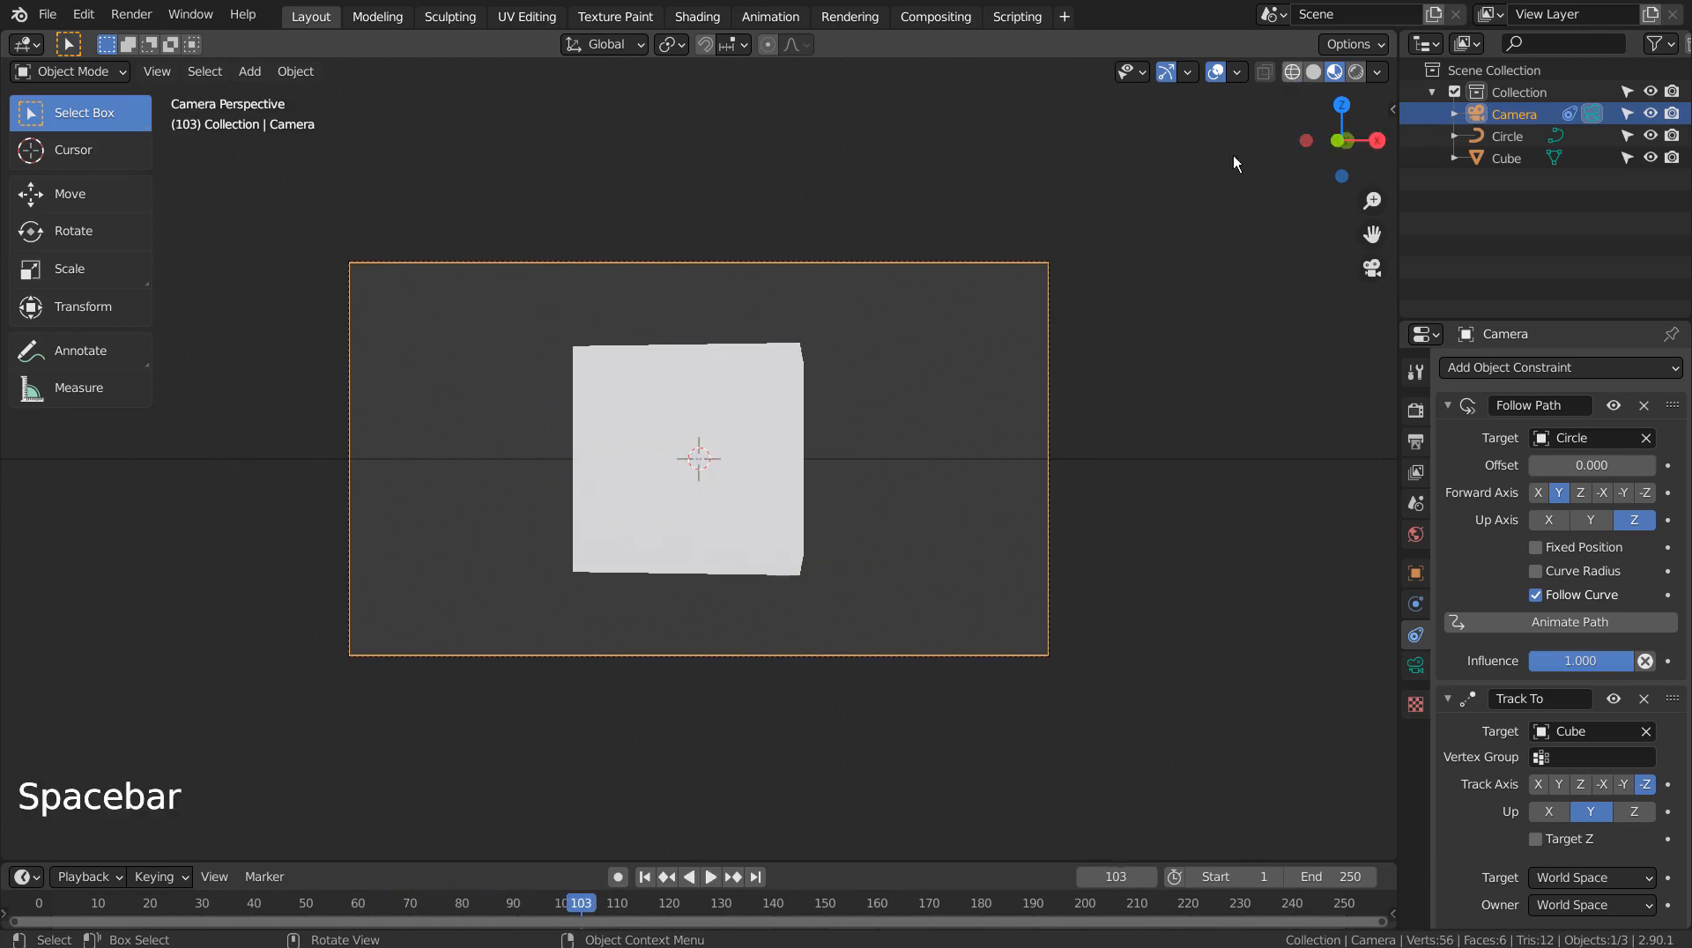
middle_click_drag(1234, 155, 753, 509)
scroll(1107, 354, "down", 8)
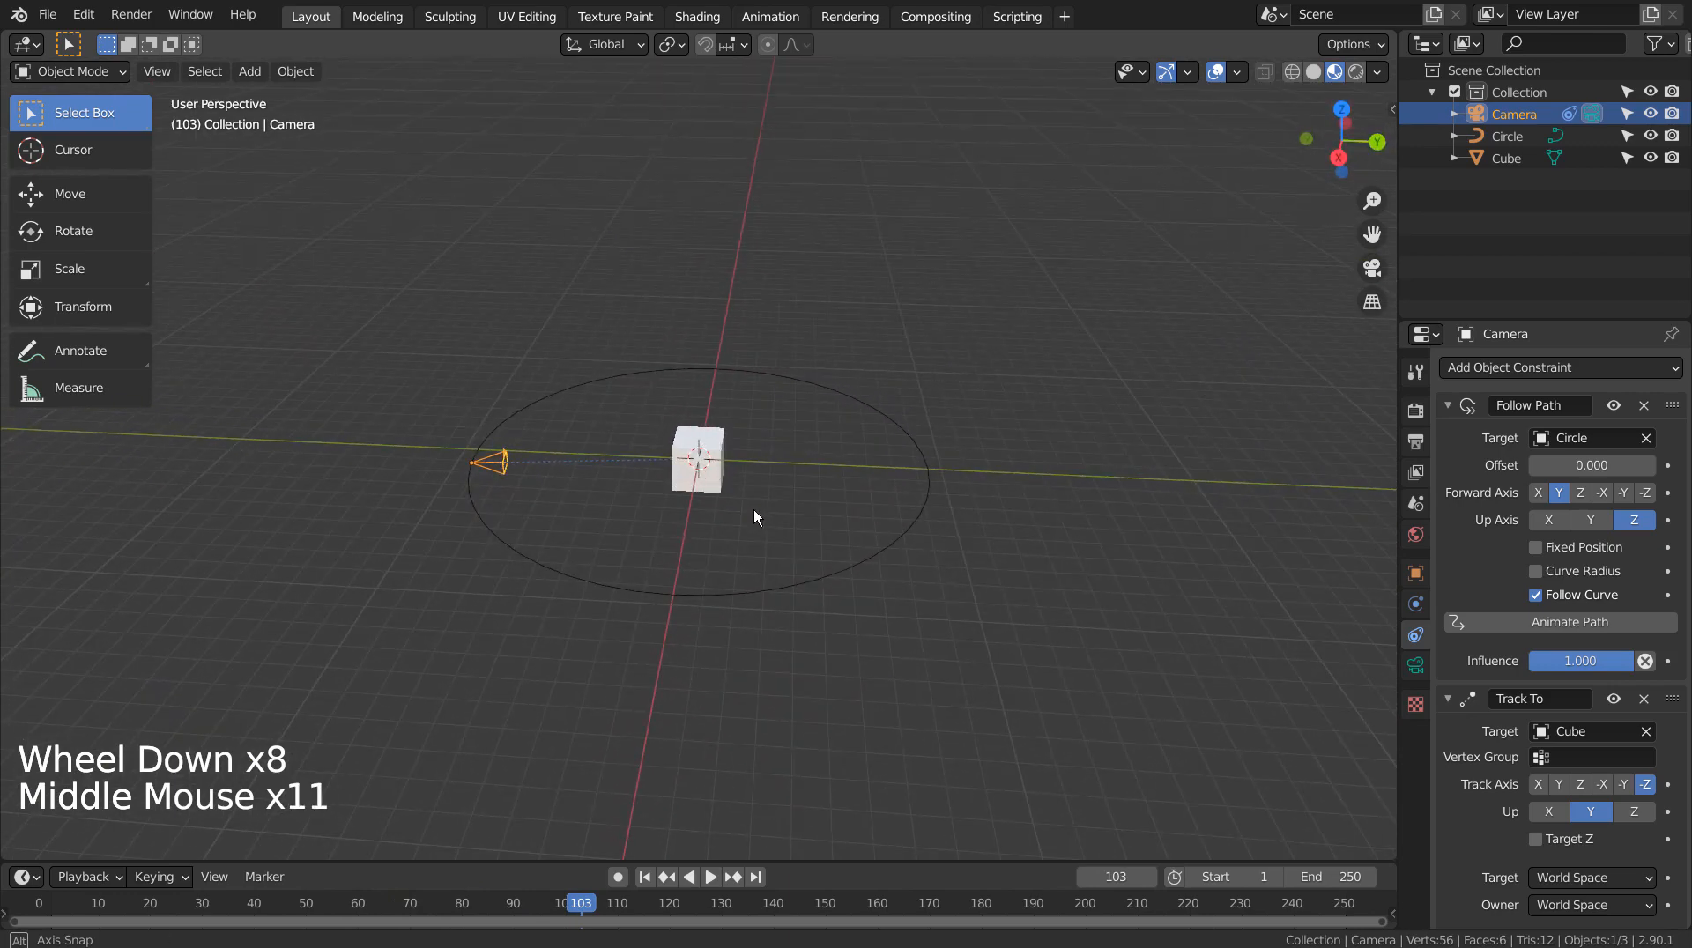
Hide the cube and the circle path
left_click(713, 456)
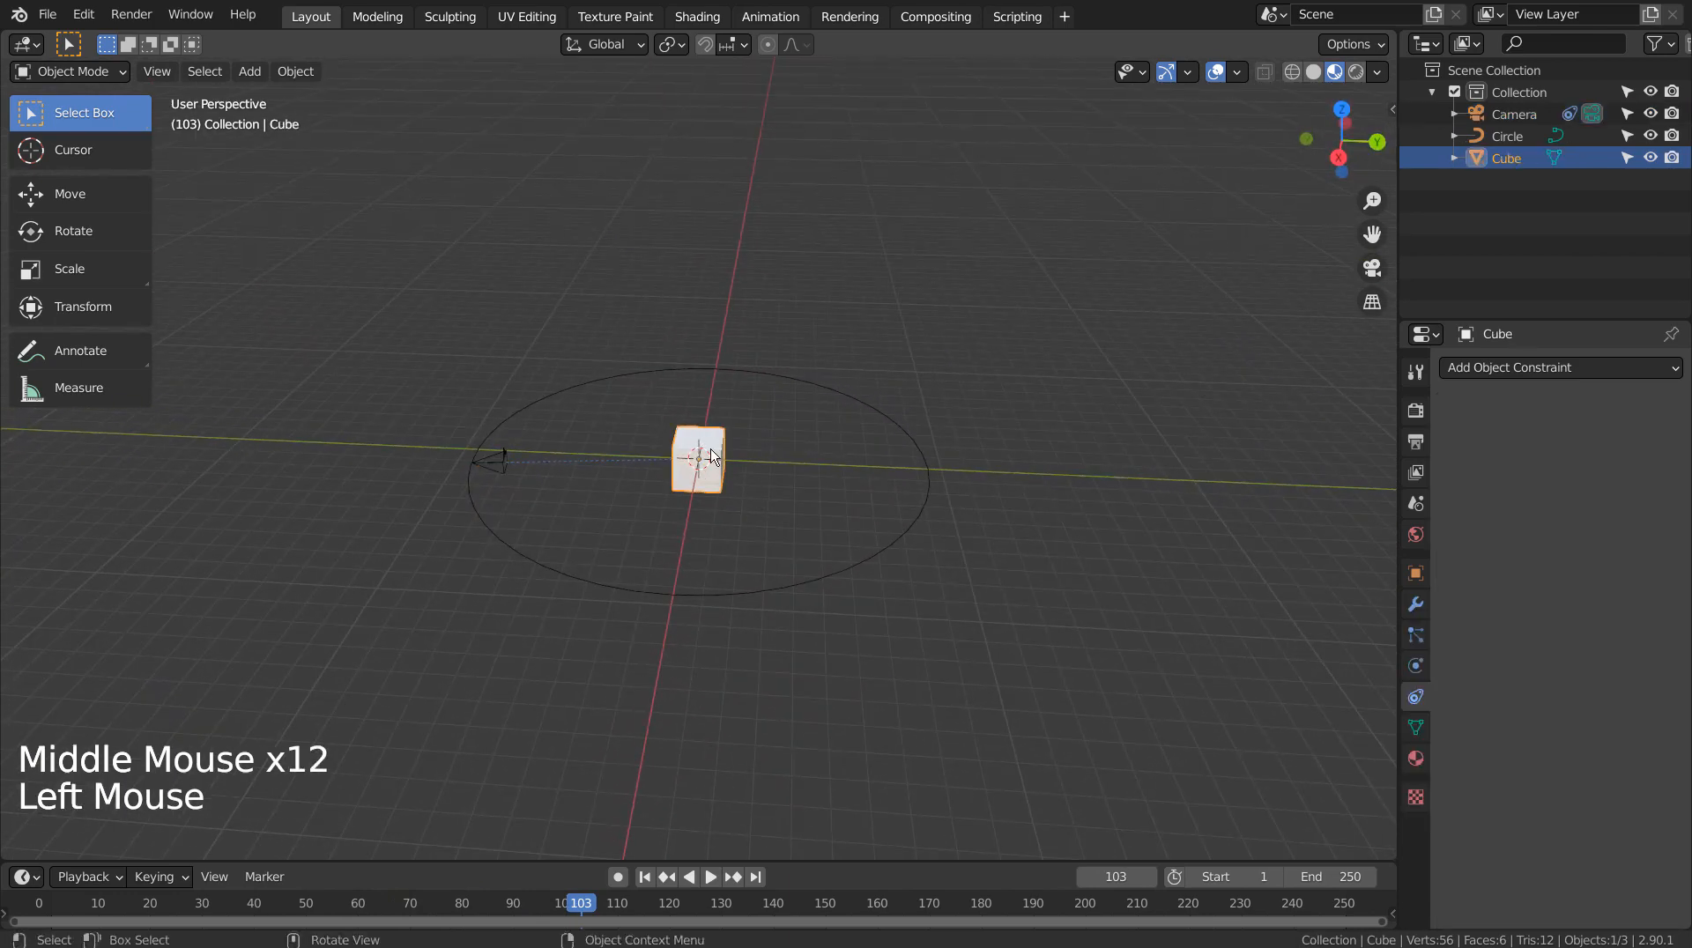
key("h")
left_click(851, 574)
key("h")
left_click(816, 506)
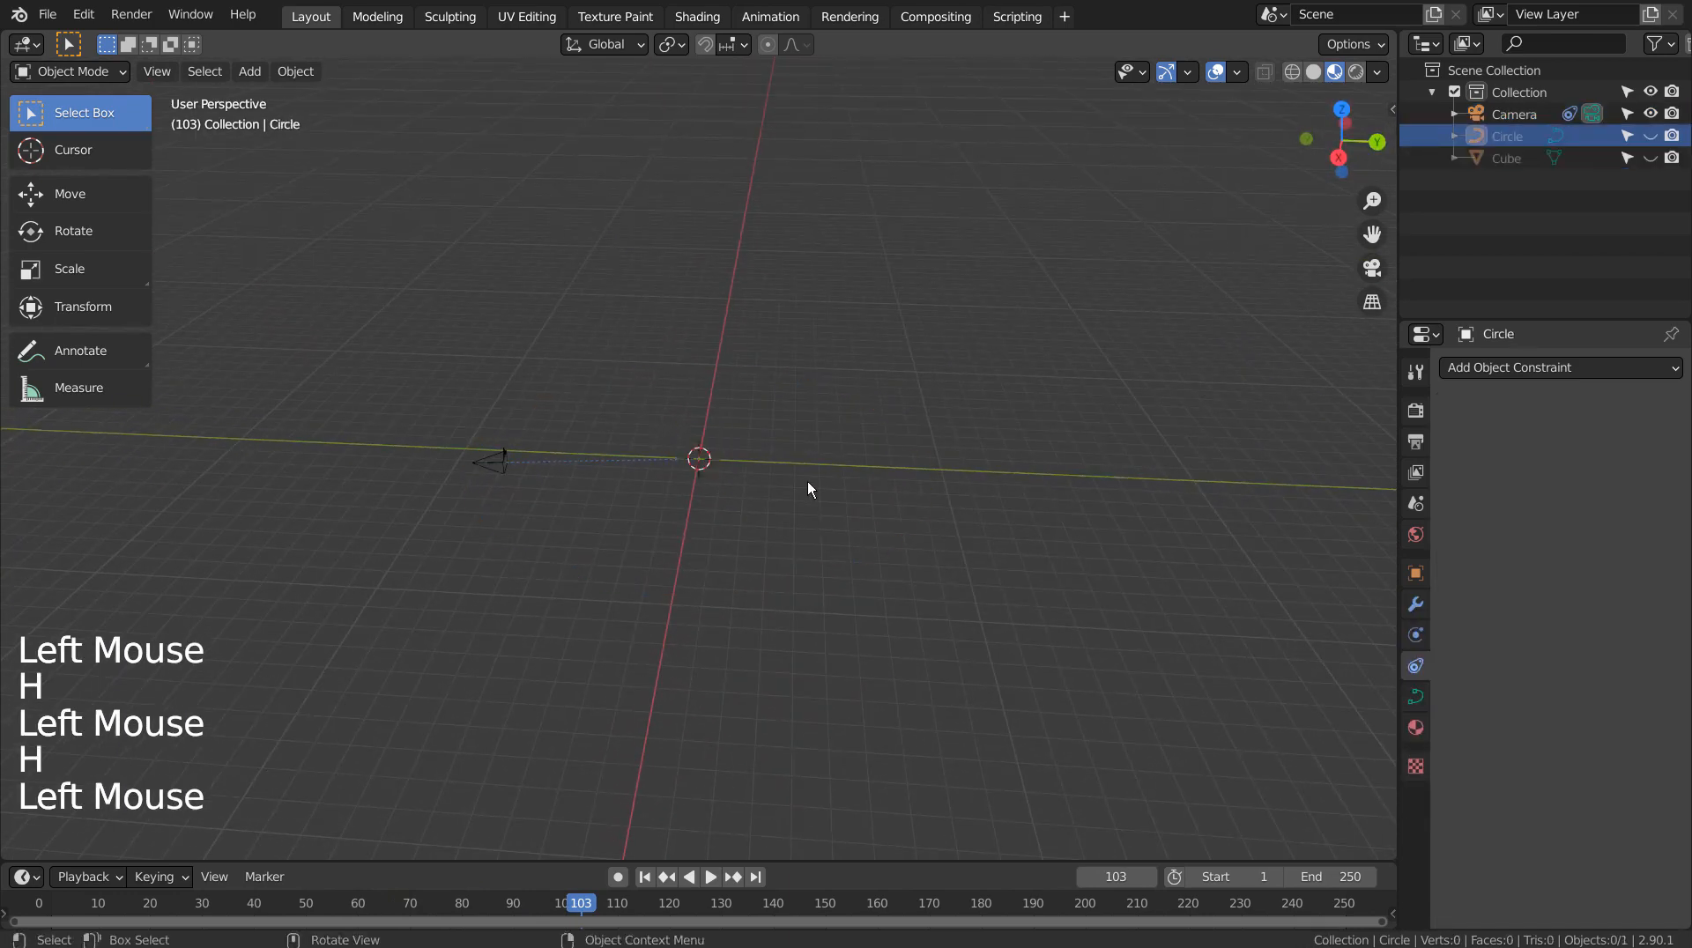
Add a worm gear with 12 teeth and 32 rows, viewed from the front in wireframe
key("shift+a")
mouse_move(787, 460)
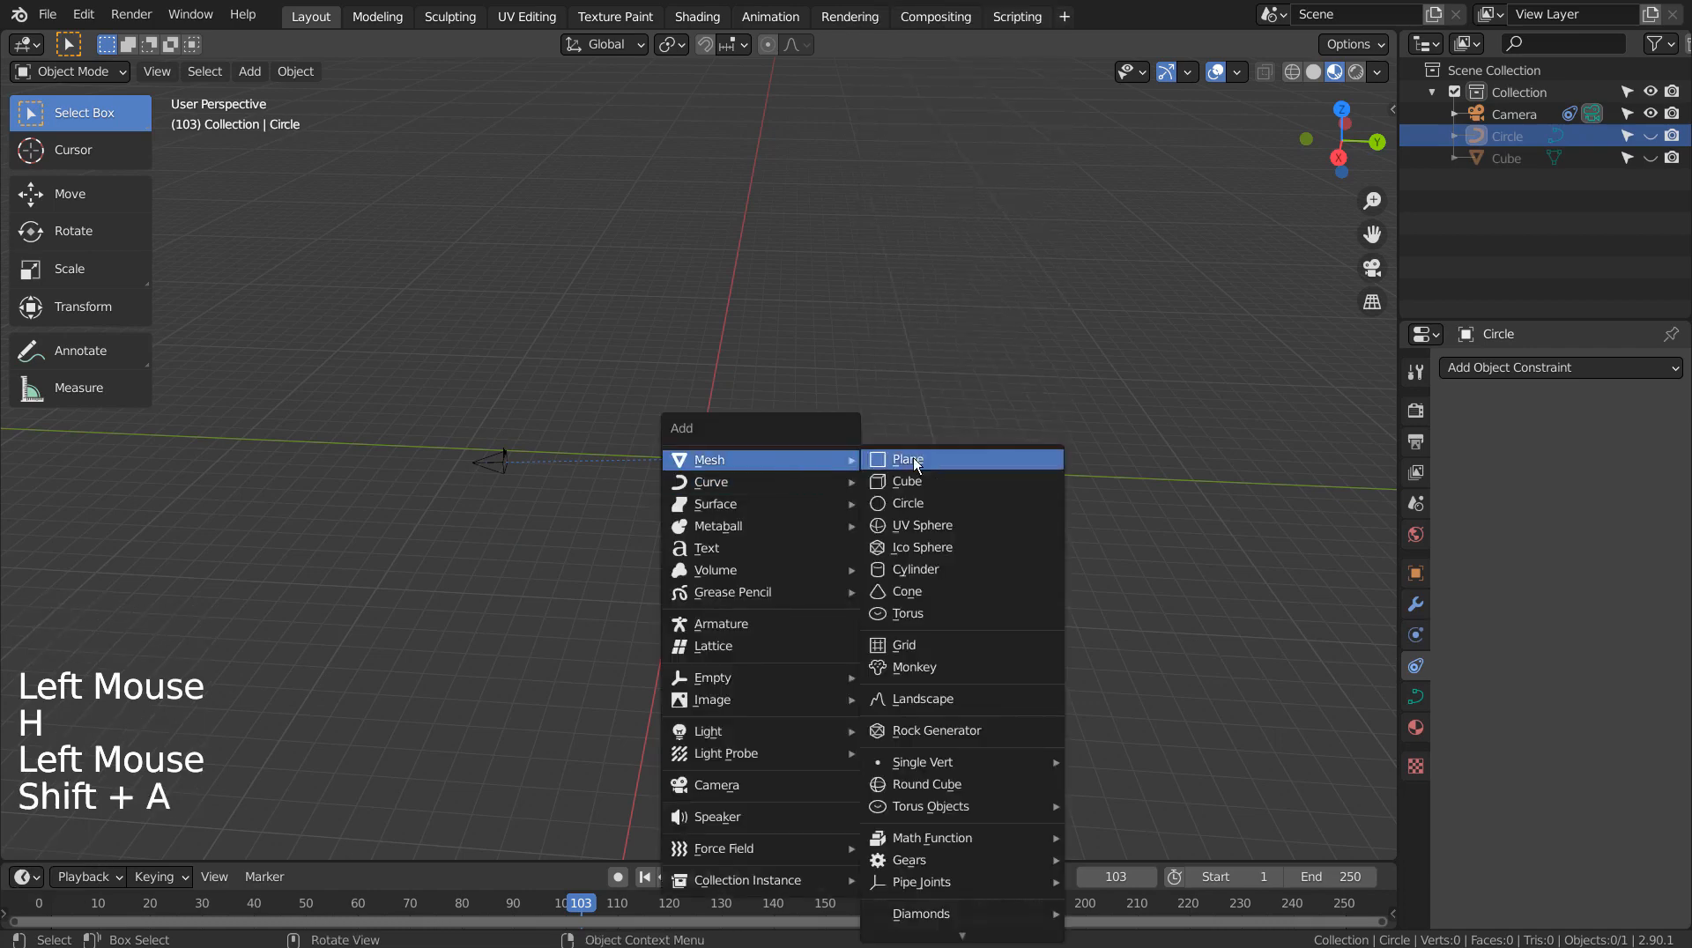
mouse_move(981, 859)
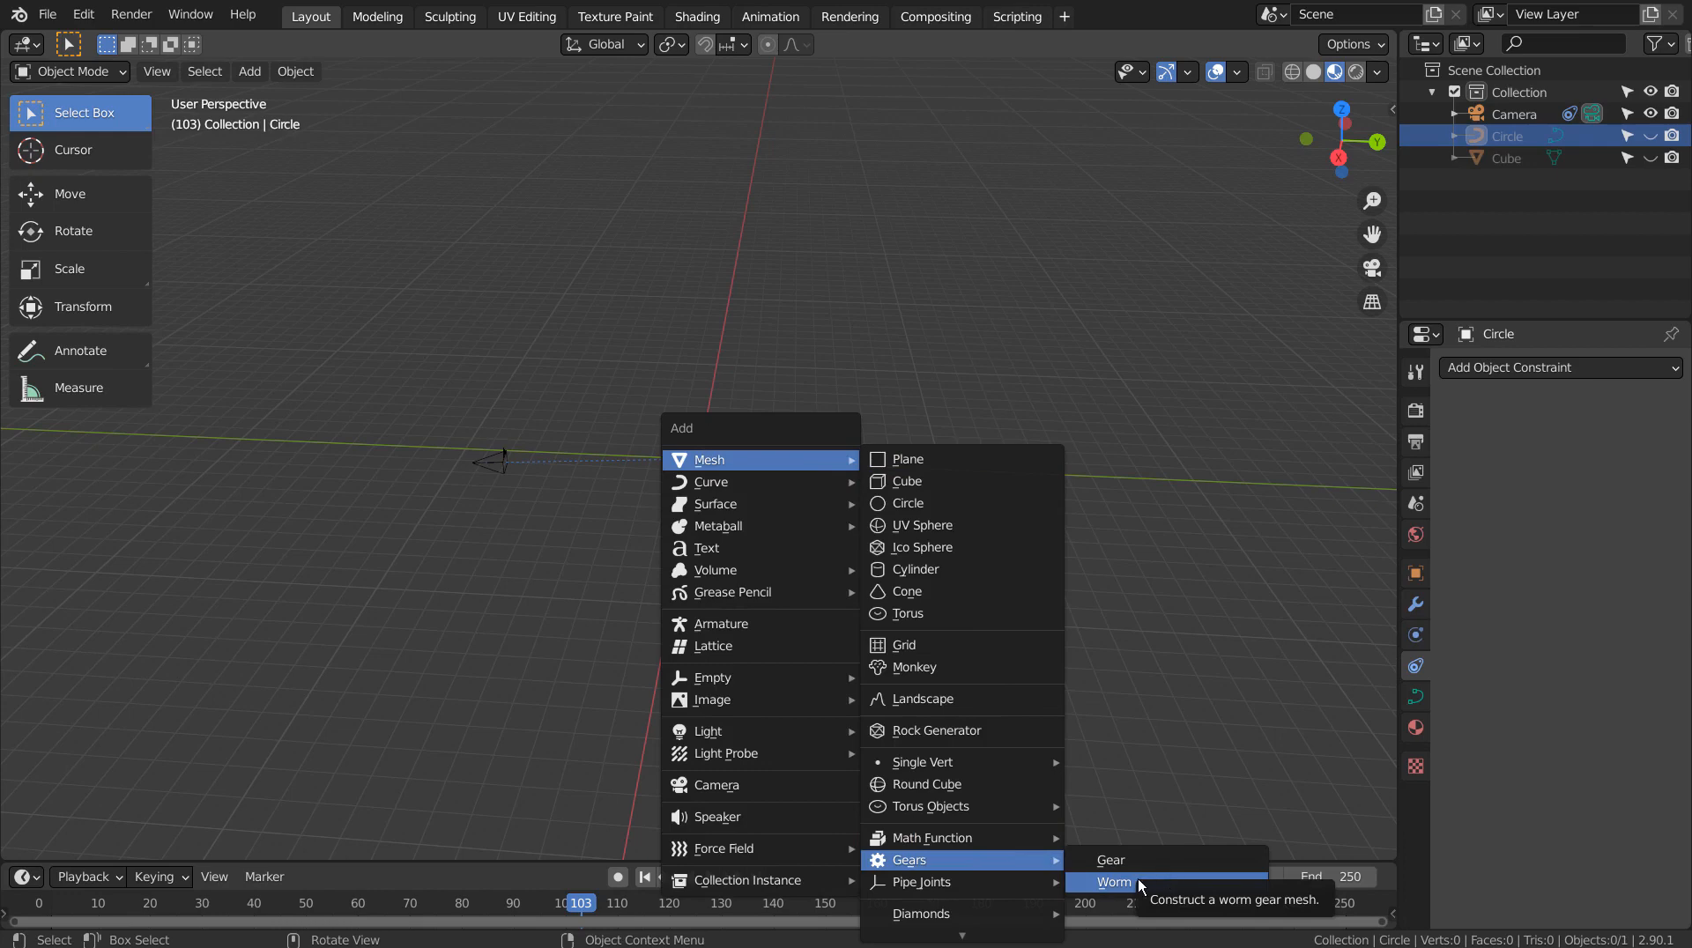
left_click(1215, 879)
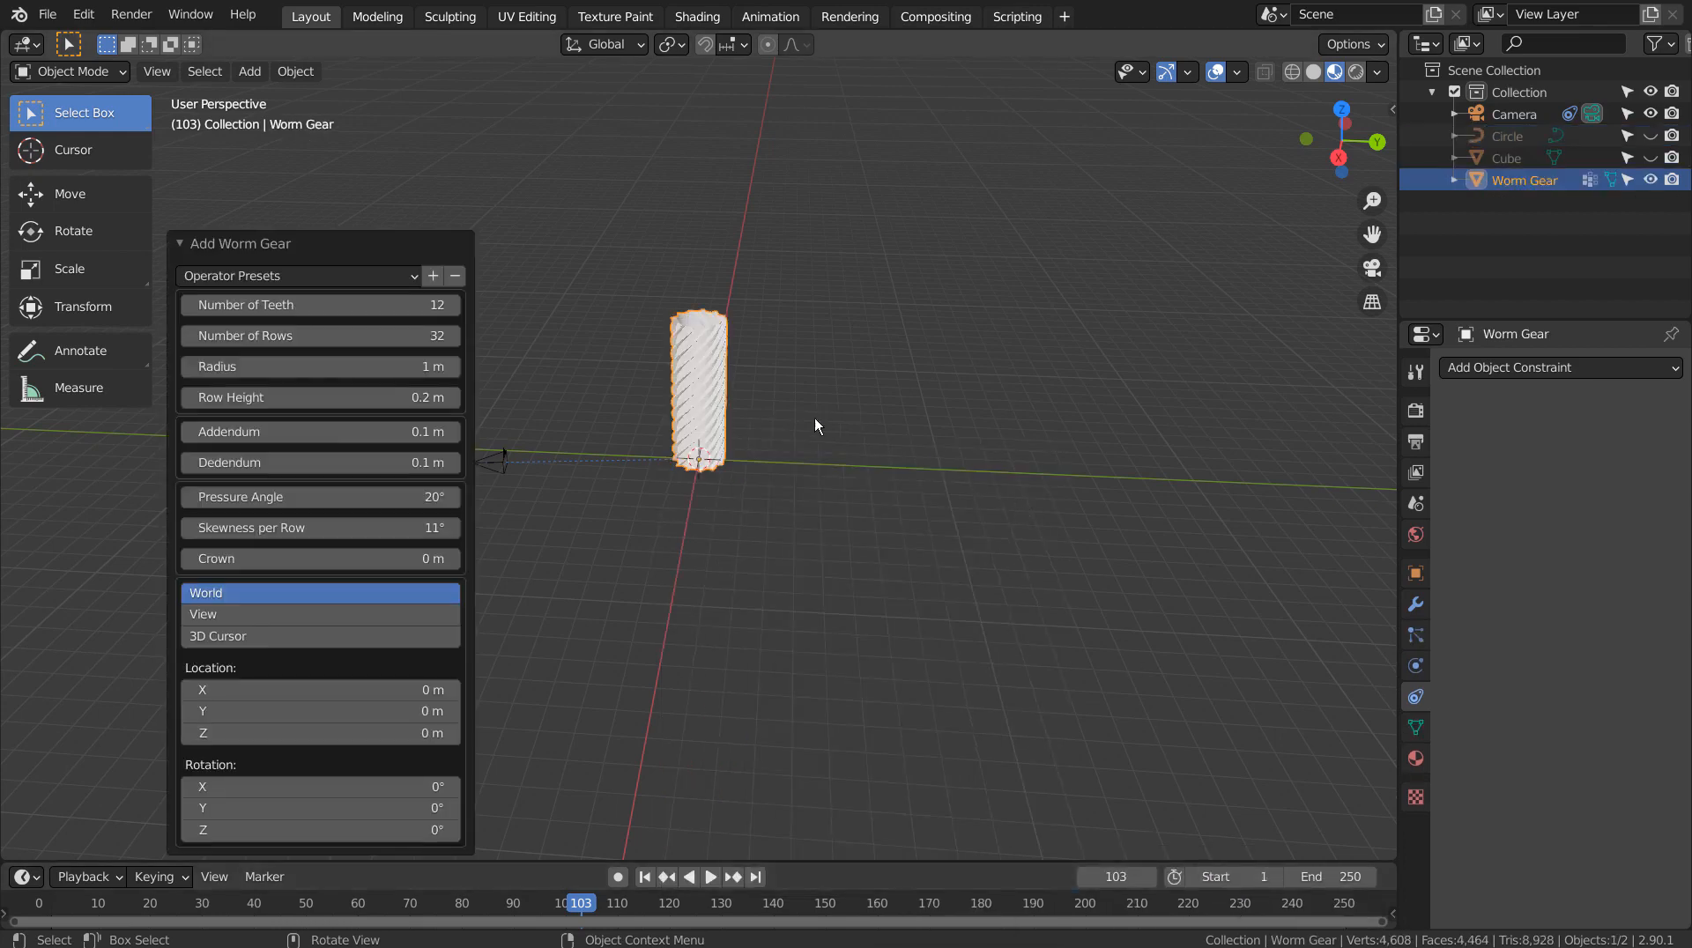
scroll(714, 414, "up", 3)
scroll(714, 414, "up", 1)
middle_click_drag(790, 484, 814, 448)
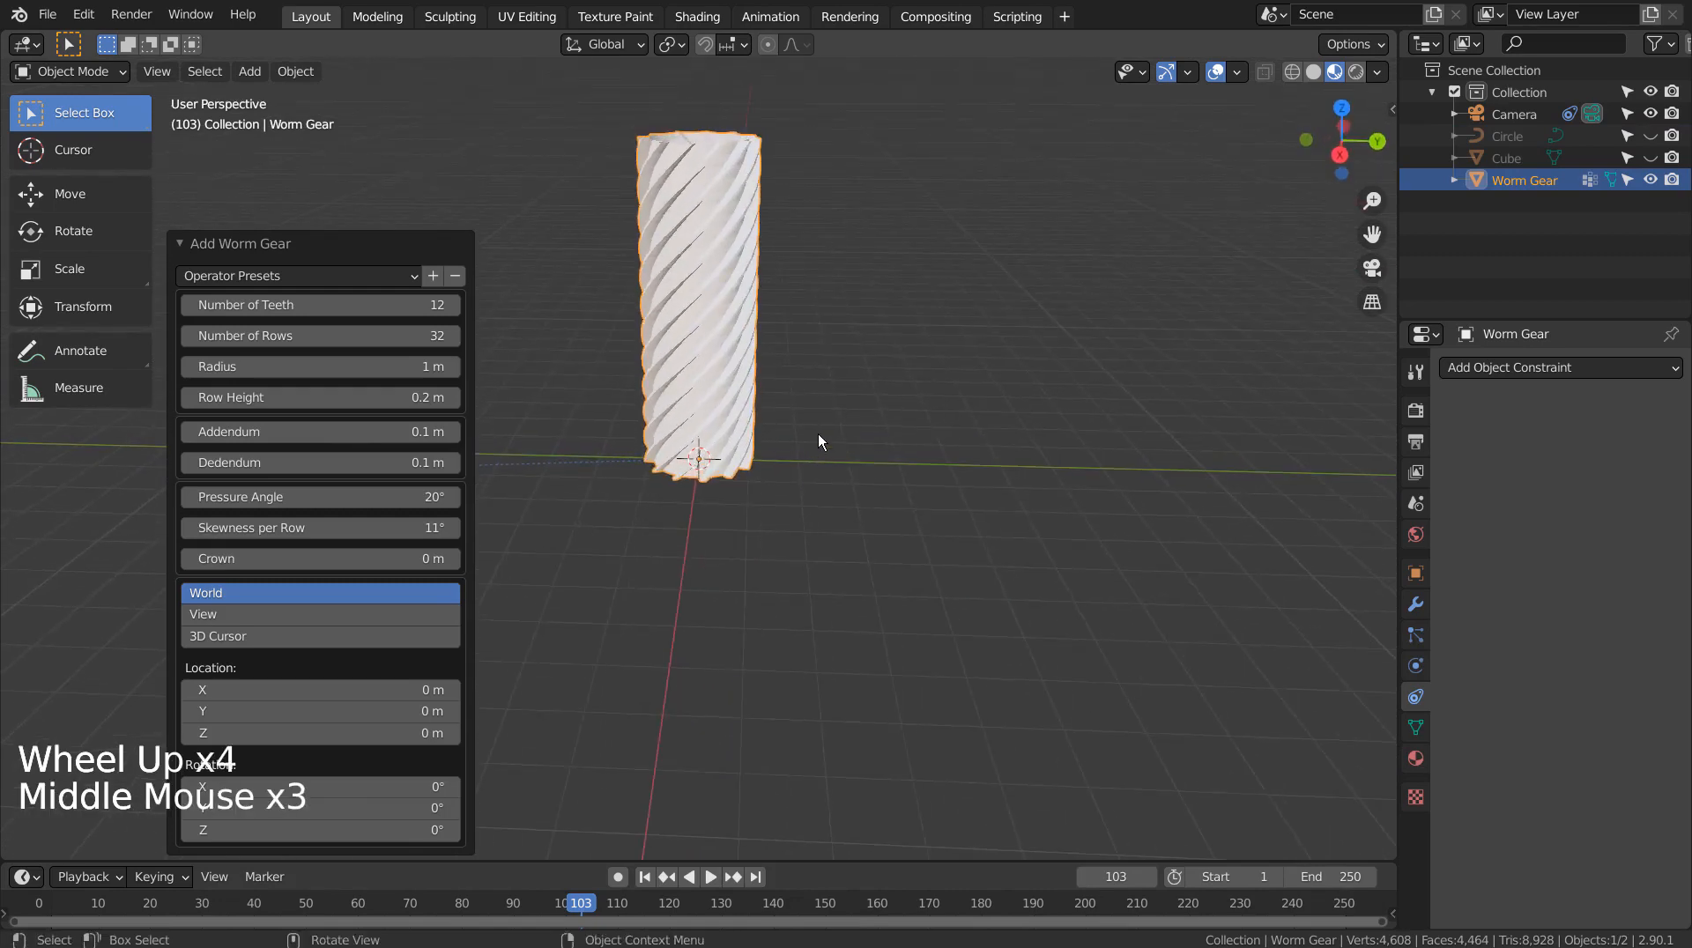
key("KP_1")
key("shift+z")
scroll(832, 434, "up", 7)
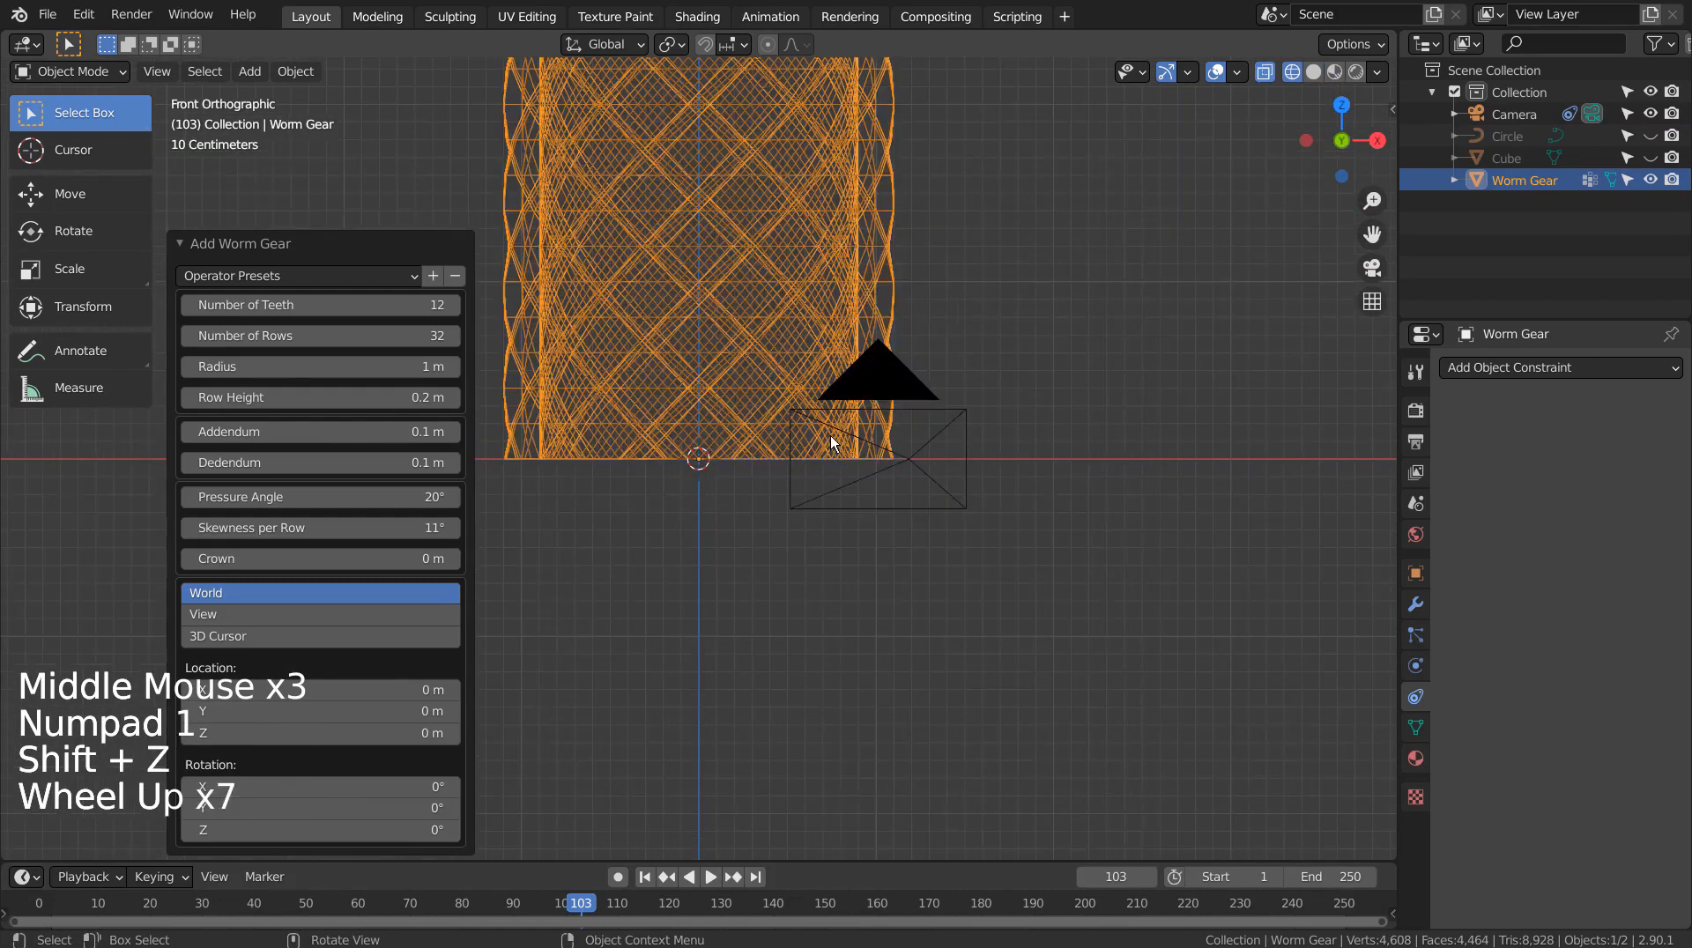
In Edit Mode, box-select the ring of vertices at the gear's top
key("1")
middle_click_drag(775, 557, 805, 678, "shift")
key("Tab")
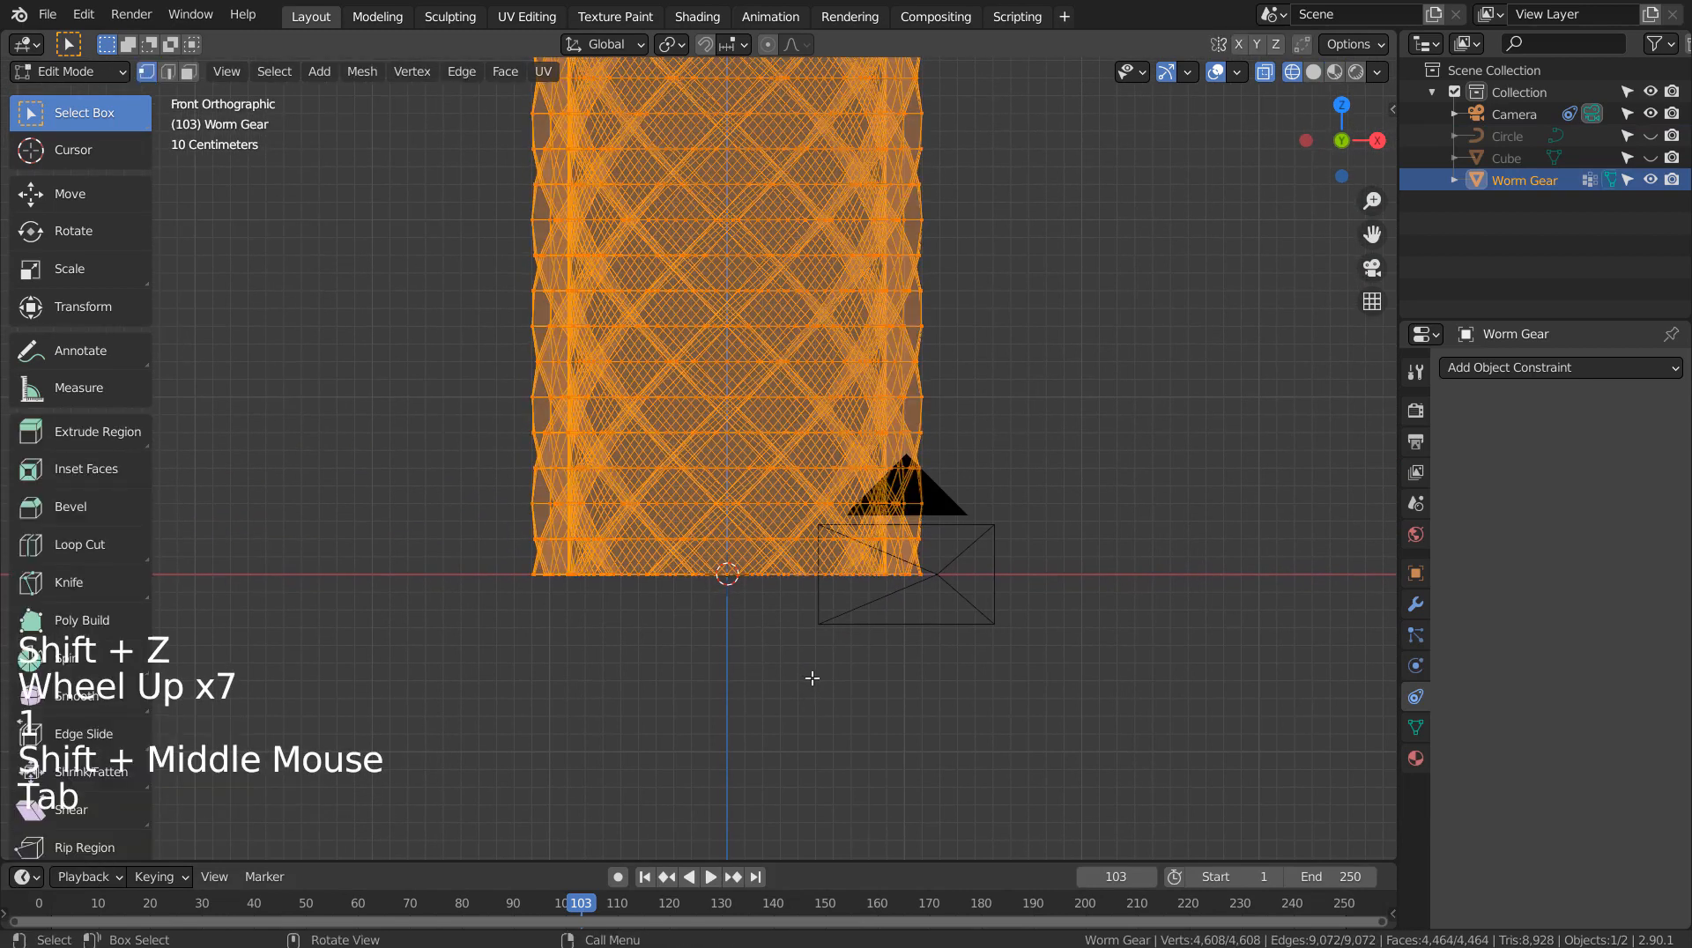
key("1")
left_click(571, 584)
key("b")
left_click_drag(463, 545, 1091, 630)
scroll(1035, 384, "down", 1)
scroll(1035, 383, "down", 5)
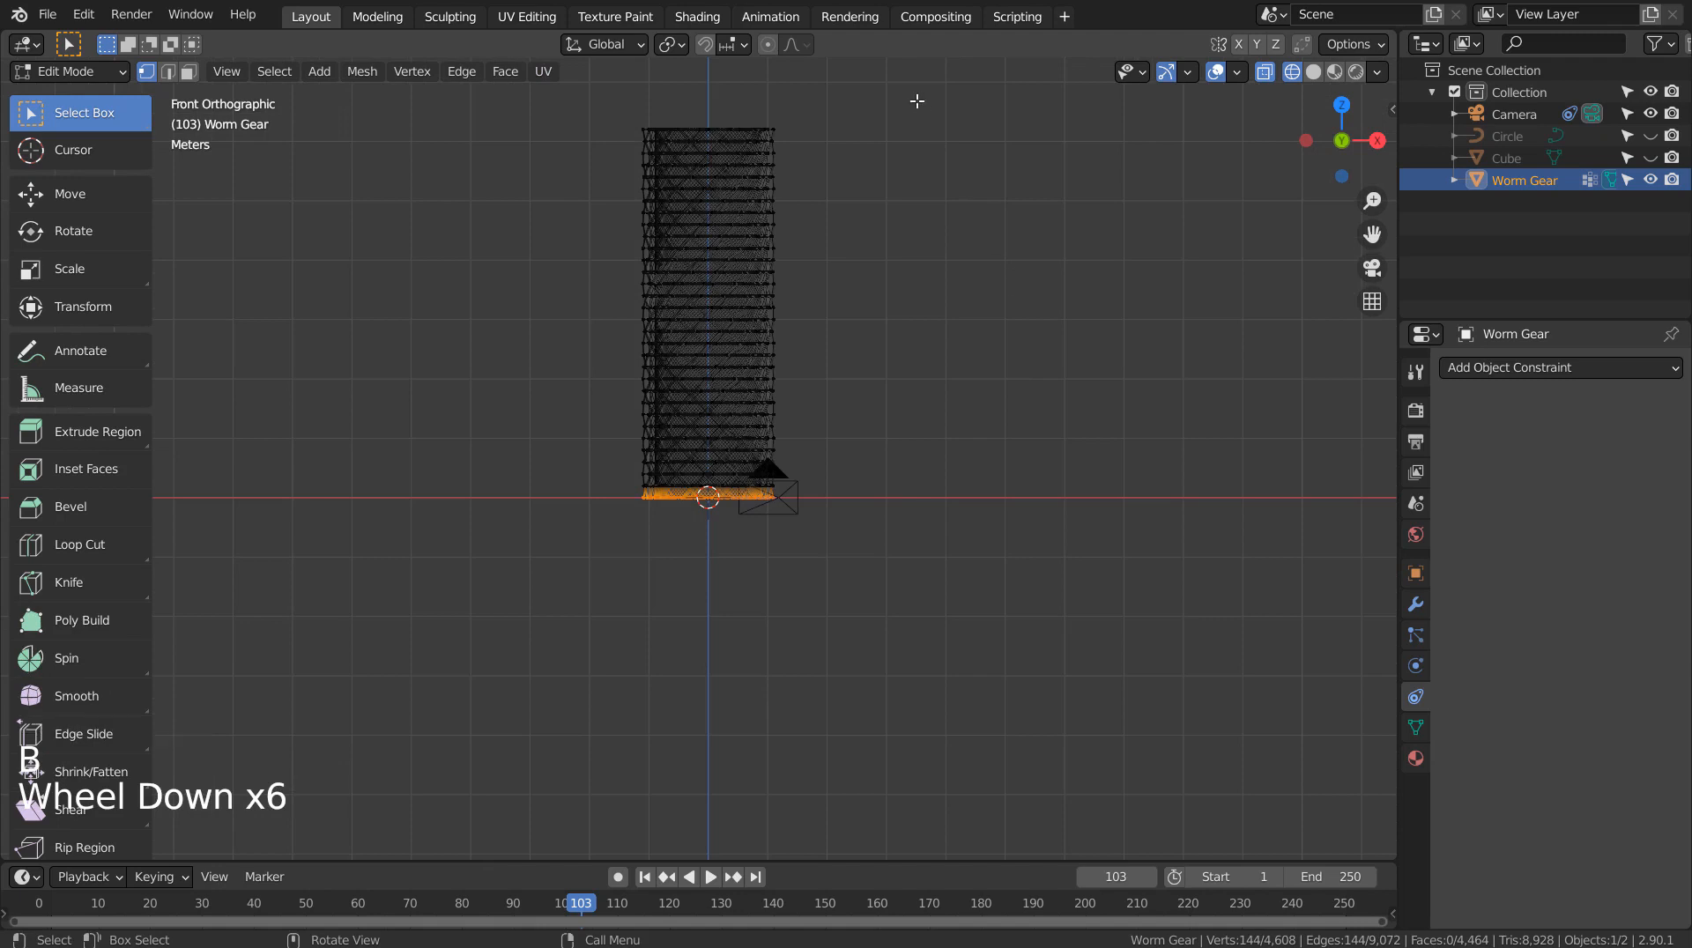
left_click(584, 83)
key("b")
left_click_drag(570, 90, 865, 134)
middle_click_drag(942, 115, 899, 330, "shift")
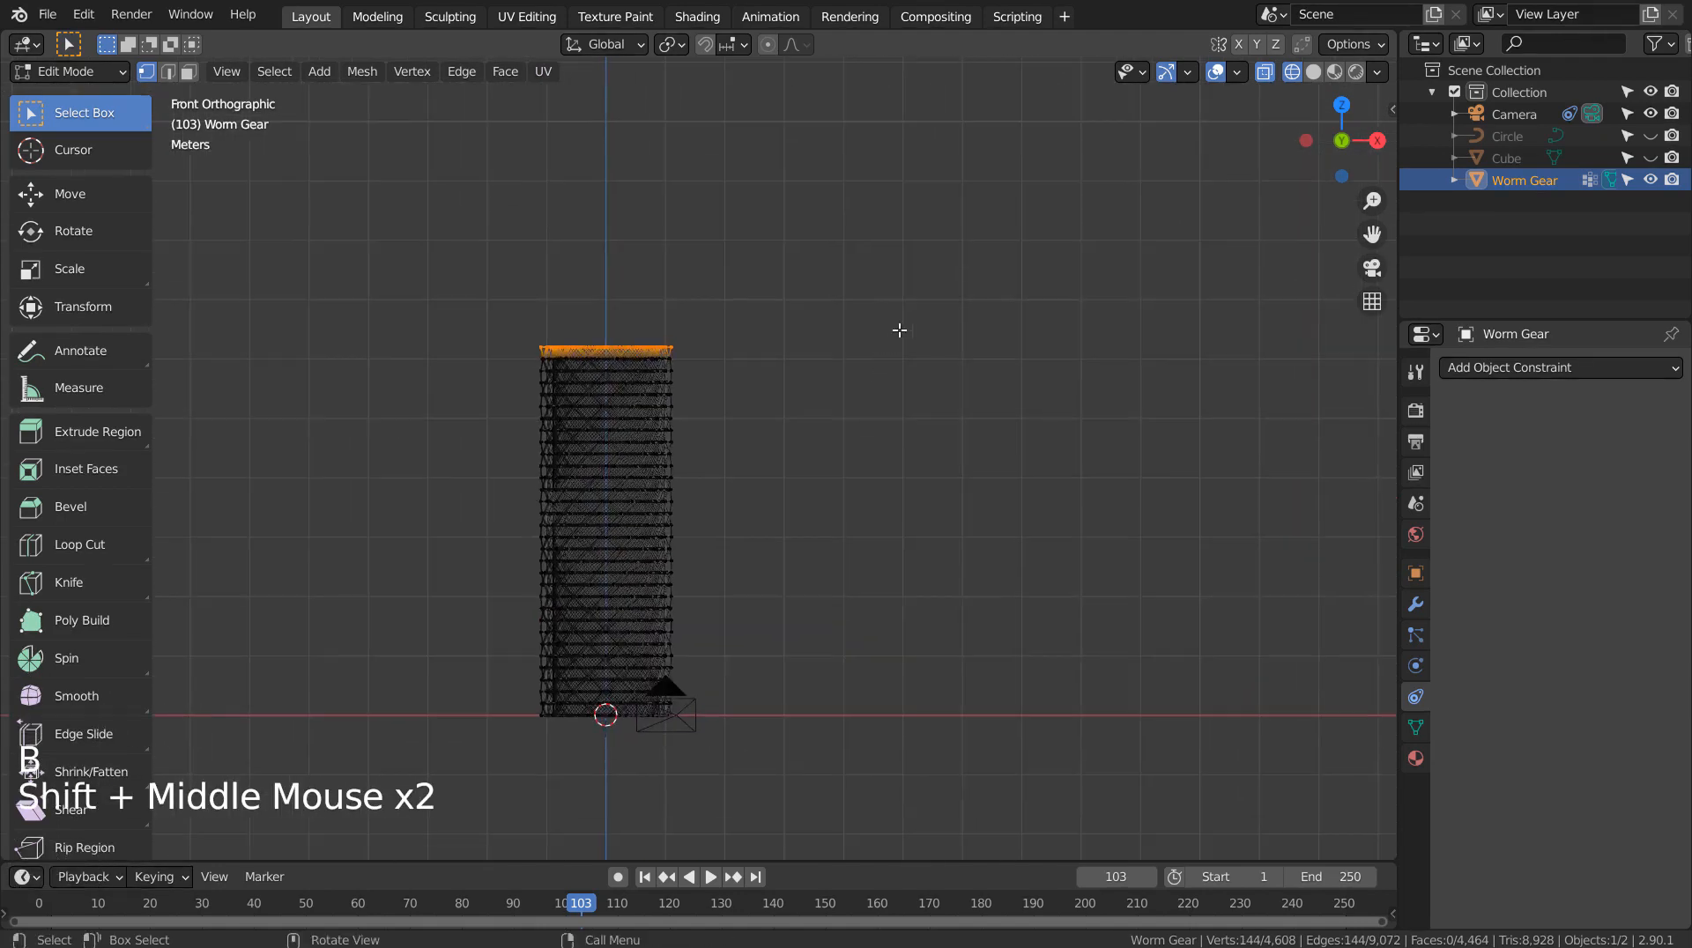
Scale the top ring to 0.021 with proportional editing on, then return to Object Mode
left_click(768, 44)
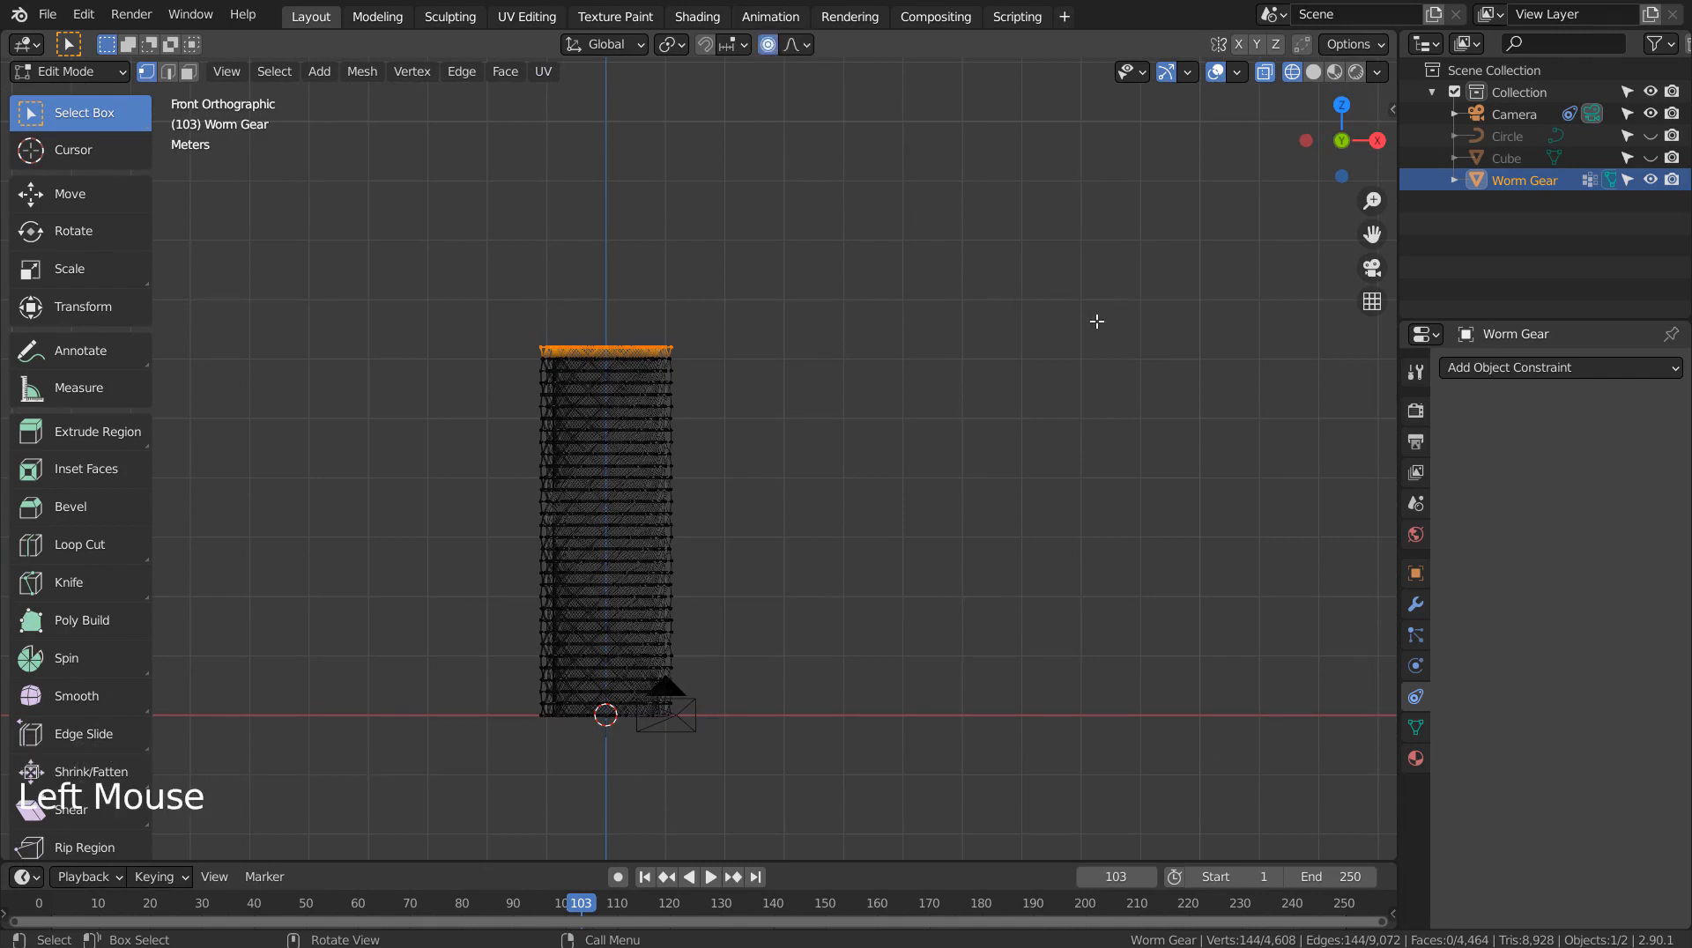
key("s")
scroll(868, 327, "down", 15)
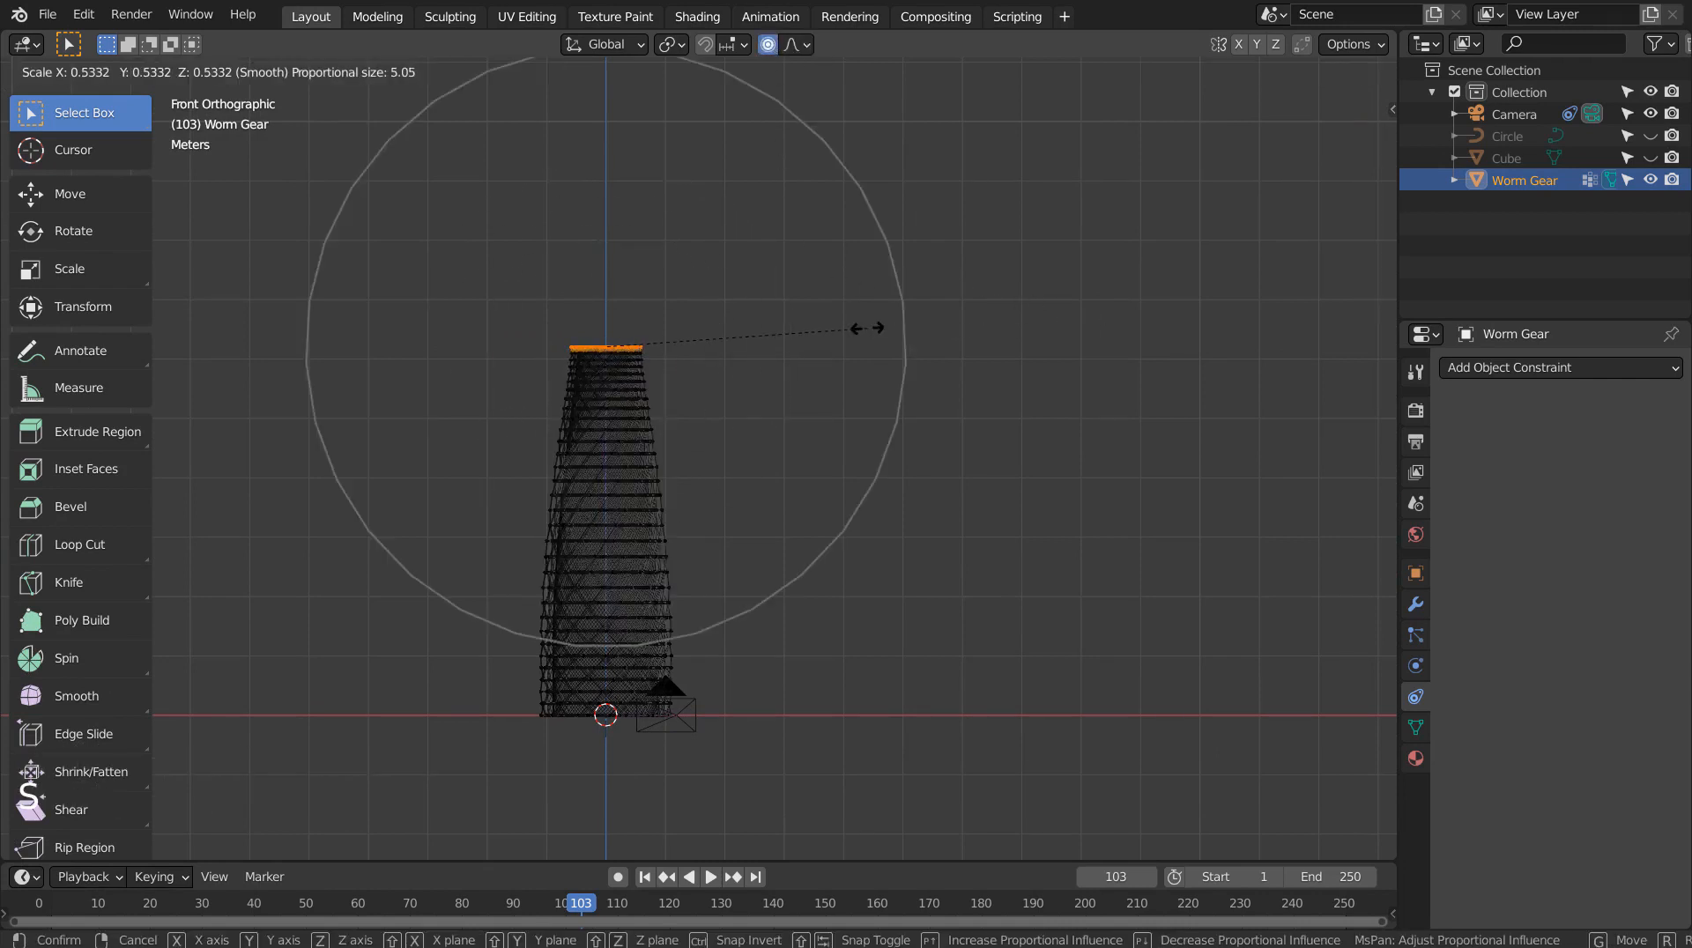
scroll(866, 329, "down", 5)
scroll(830, 351, "up", 4)
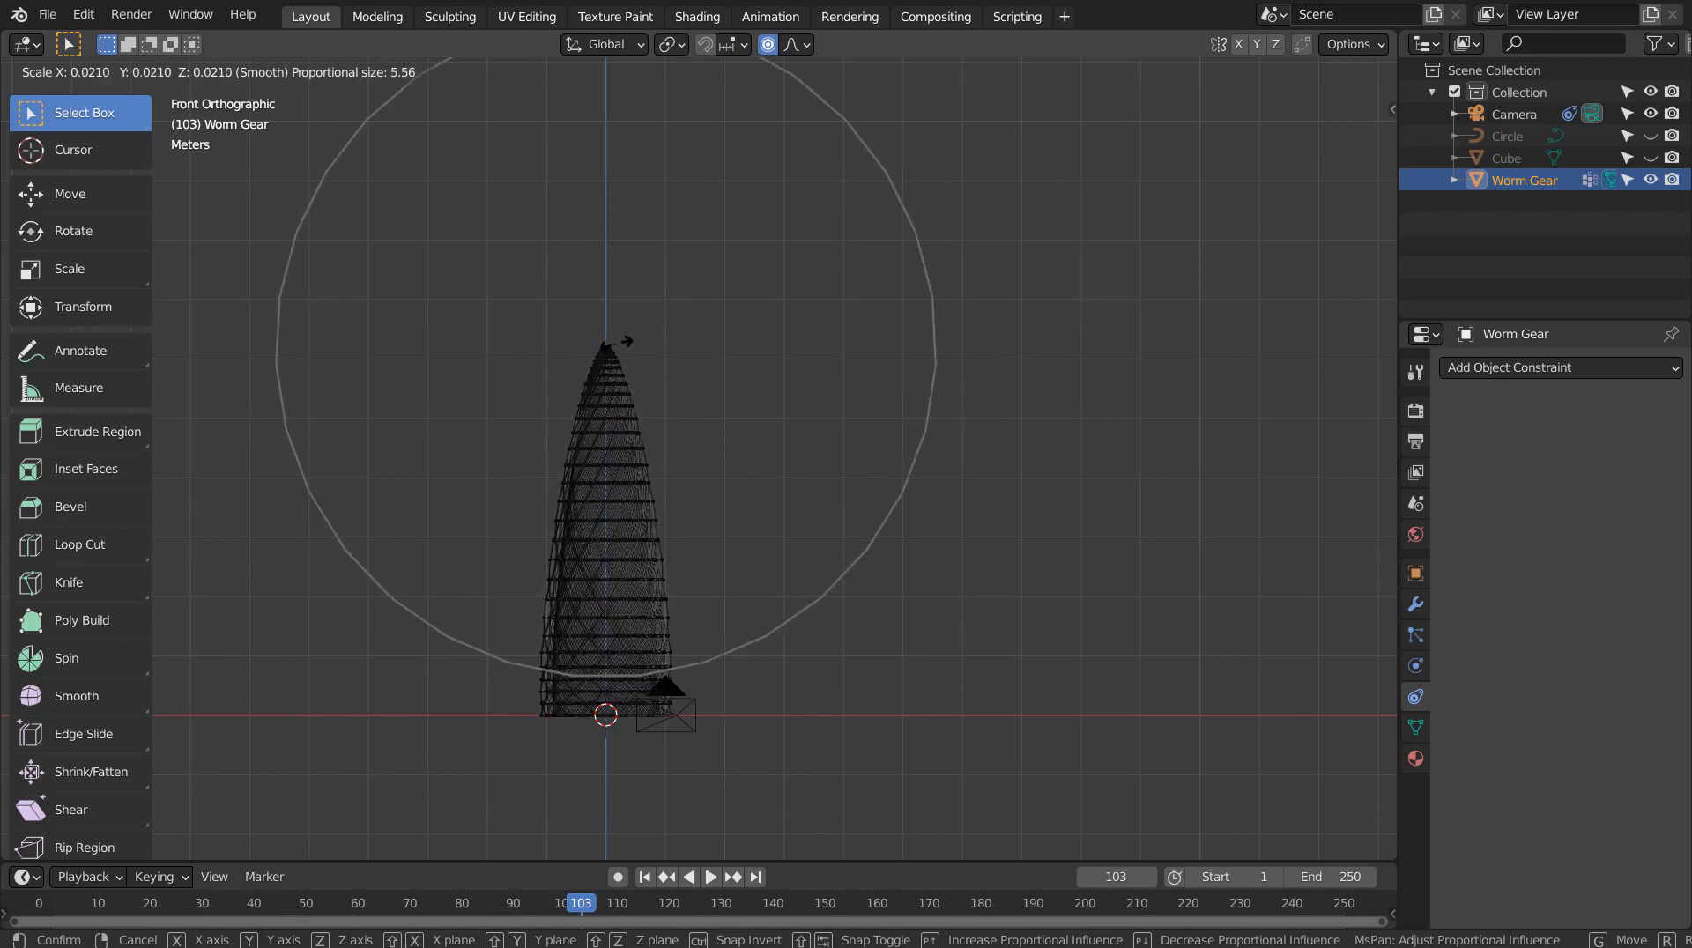
left_click(647, 355)
key("Tab")
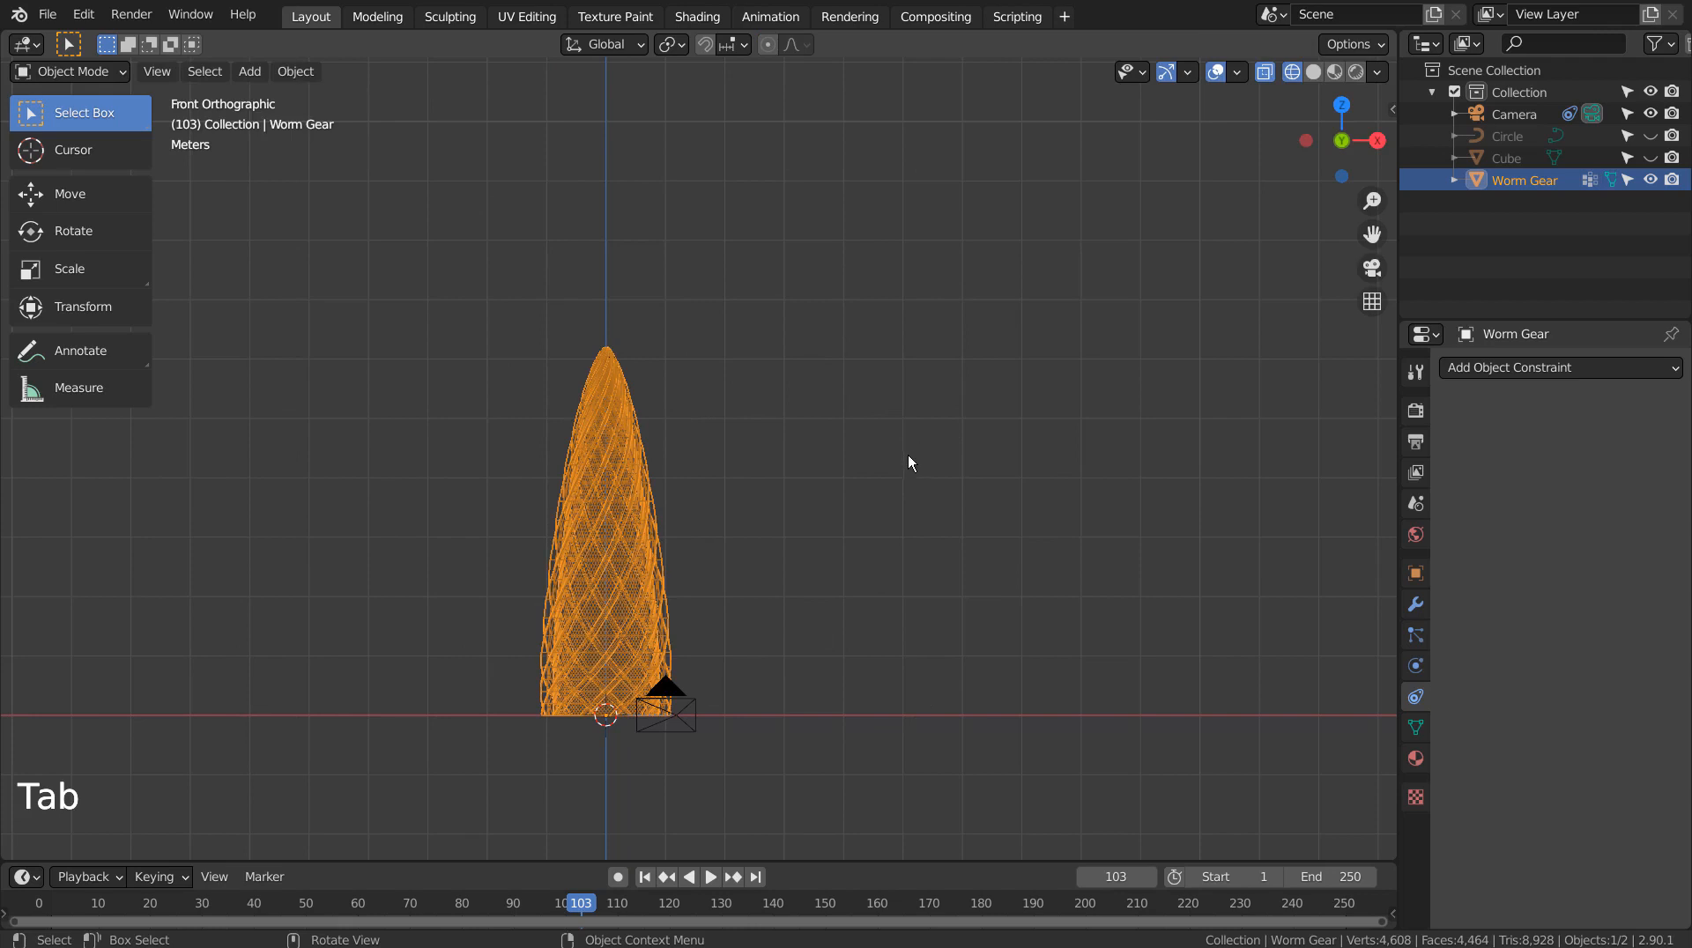
Return to solid shading and add level-3 subdivision to the worm gear spire
key("shift+z")
mouse_move(914, 446)
middle_mouse_down()
mouse_move(582, 446)
mouse_move(563, 389)
mouse_move(617, 423)
middle_mouse_up()
scroll(760, 541, "up", 4)
left_click(787, 572)
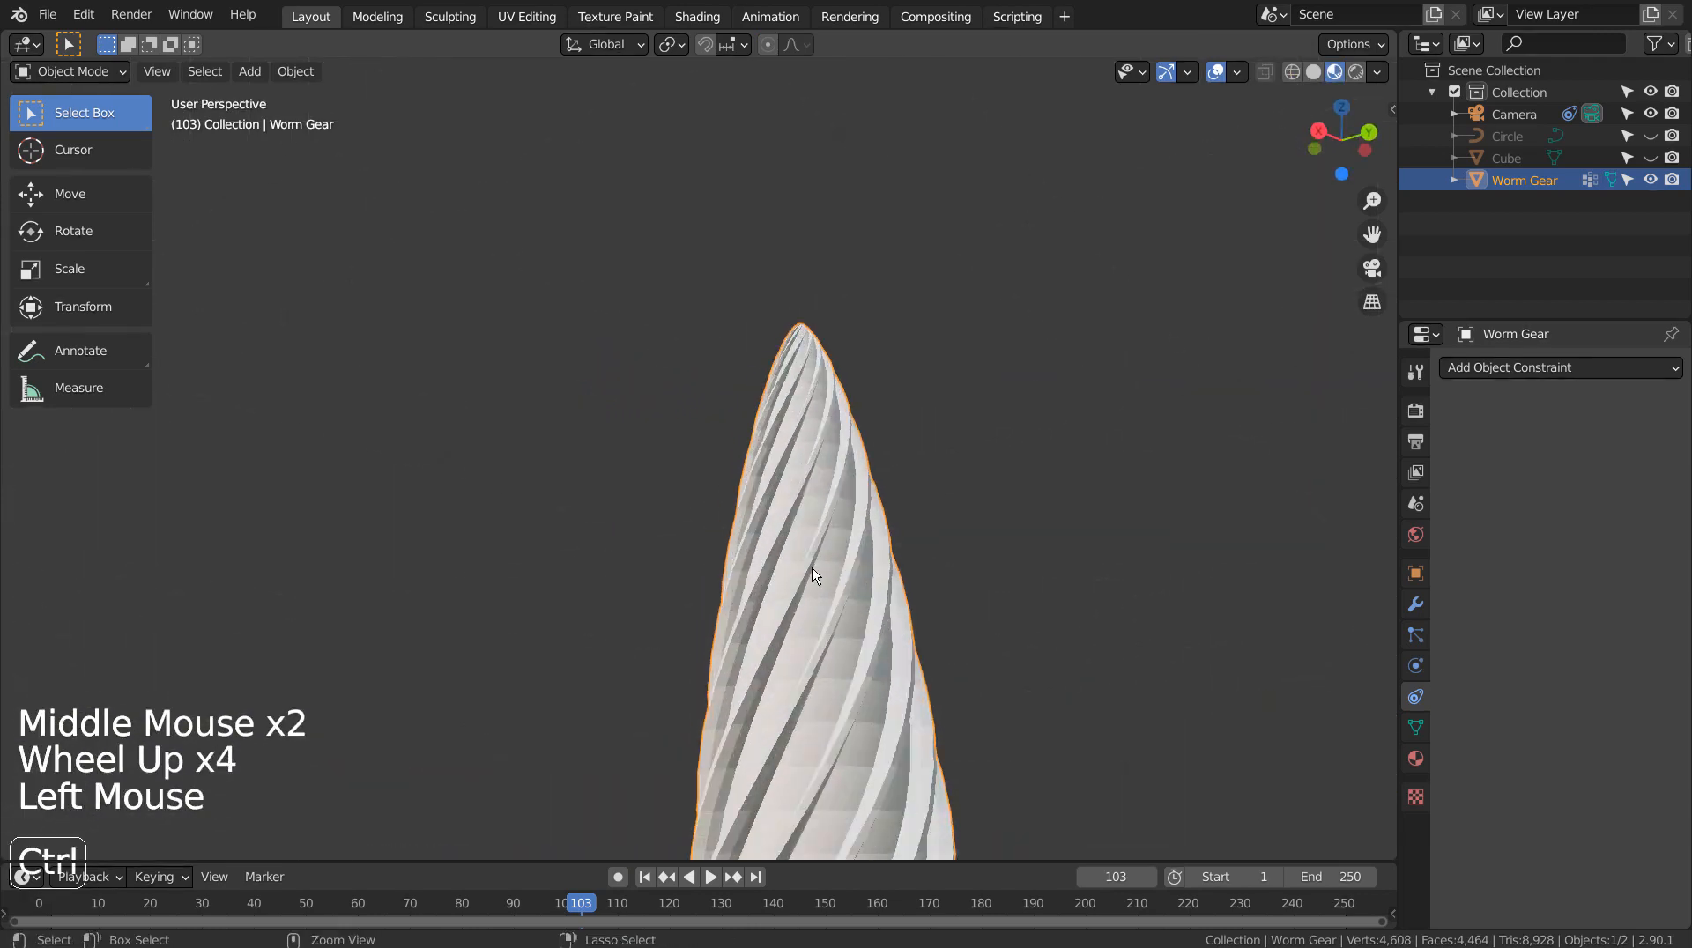
key("ctrl+3")
middle_click_drag(823, 573, 918, 569)
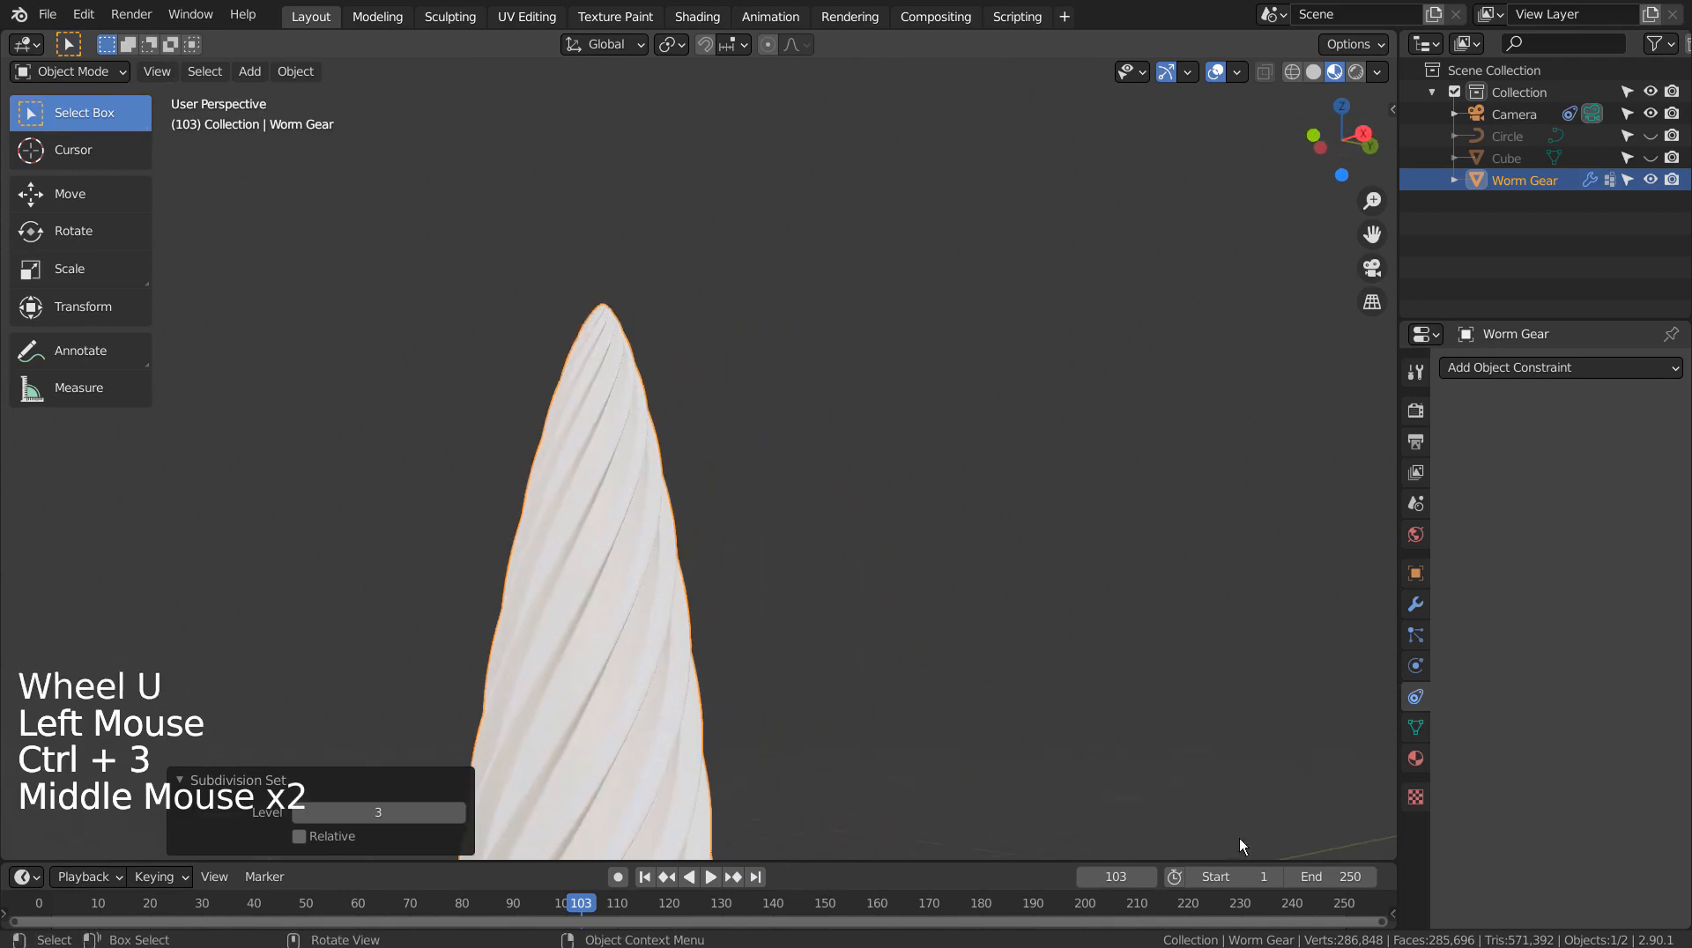
Create Material.001 with a brighter white base colour and Metallic 0.953
left_click(1414, 759)
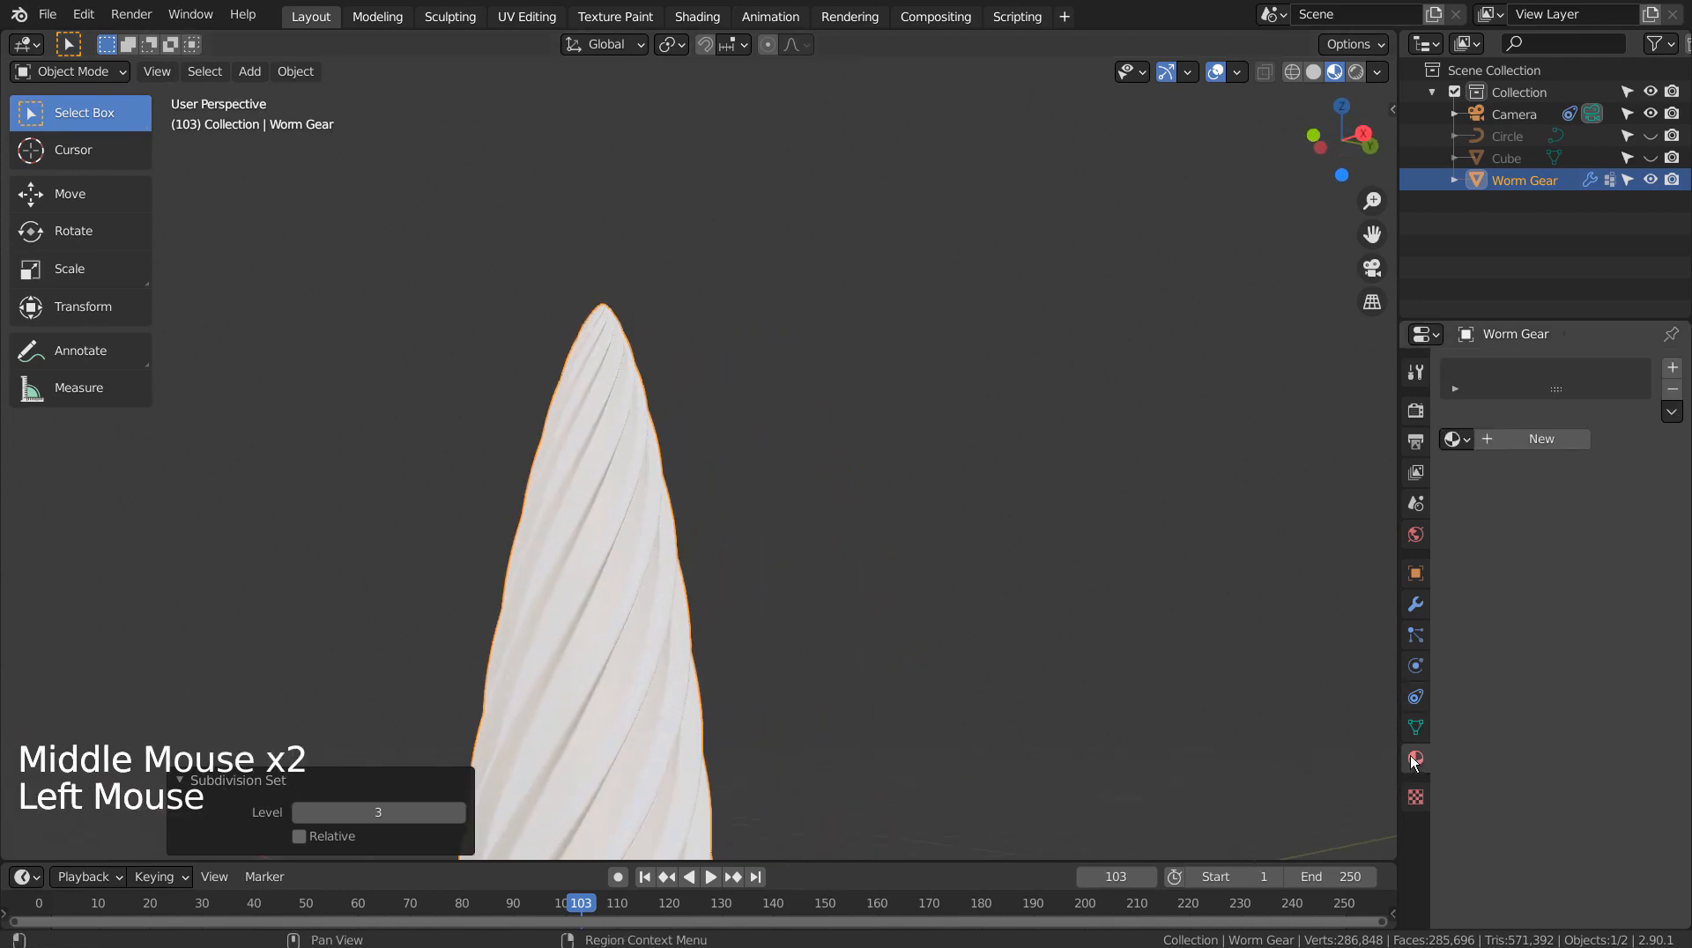
left_click(1539, 440)
left_click(1594, 627)
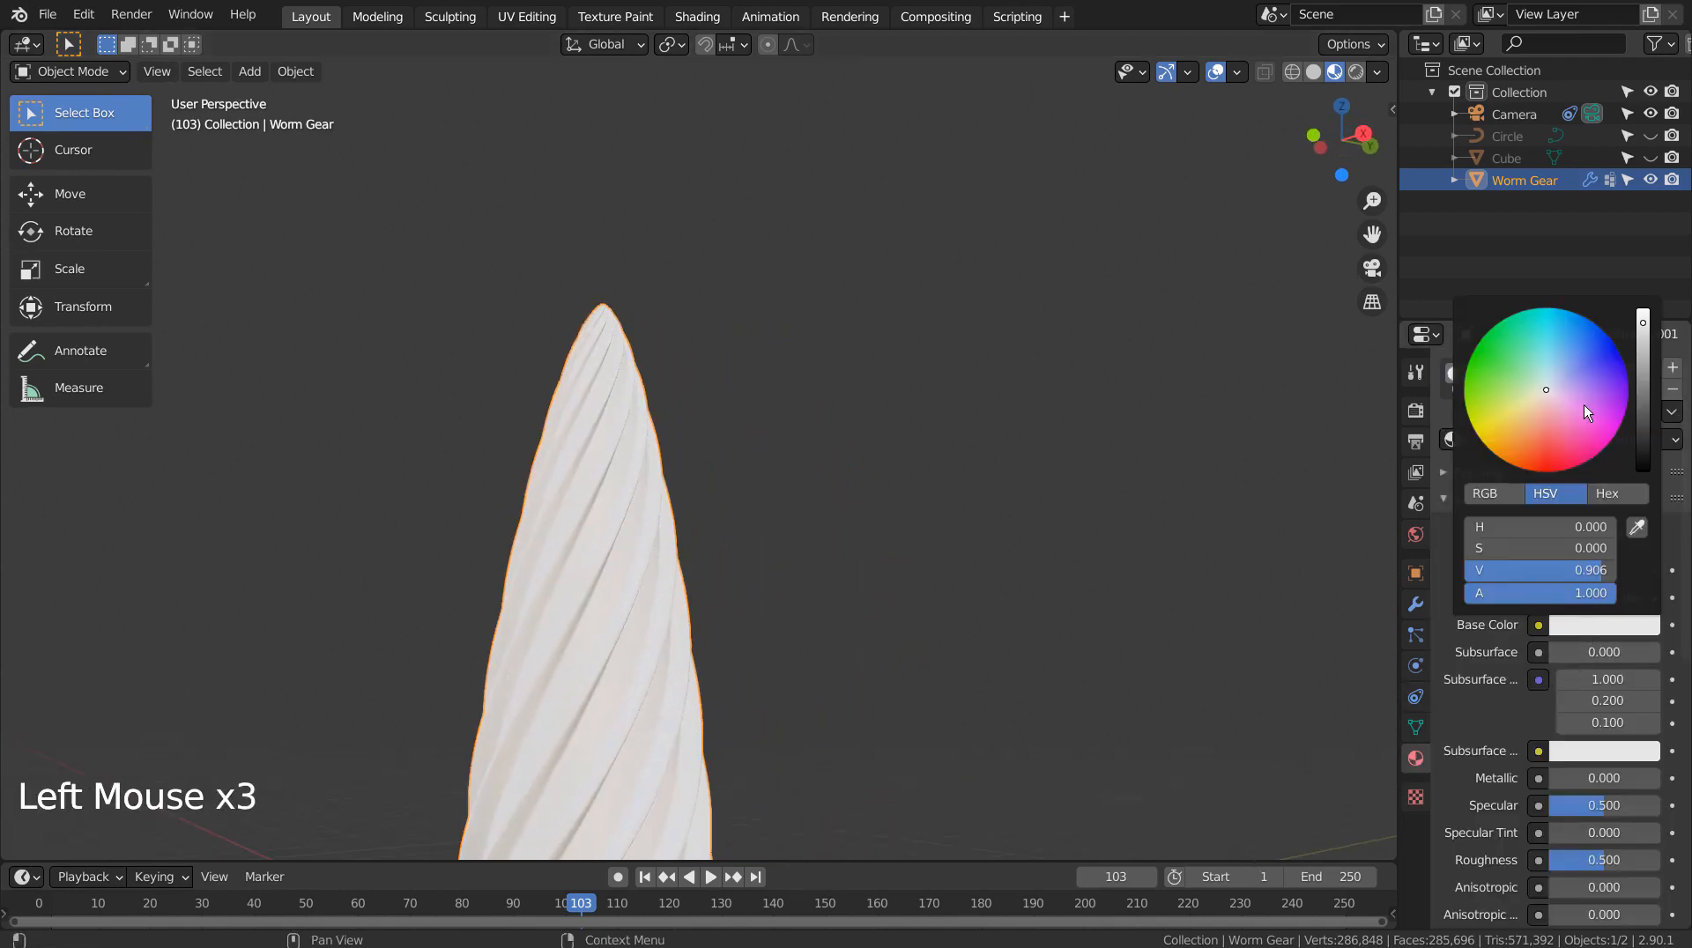
left_click_drag(1643, 333, 1643, 311)
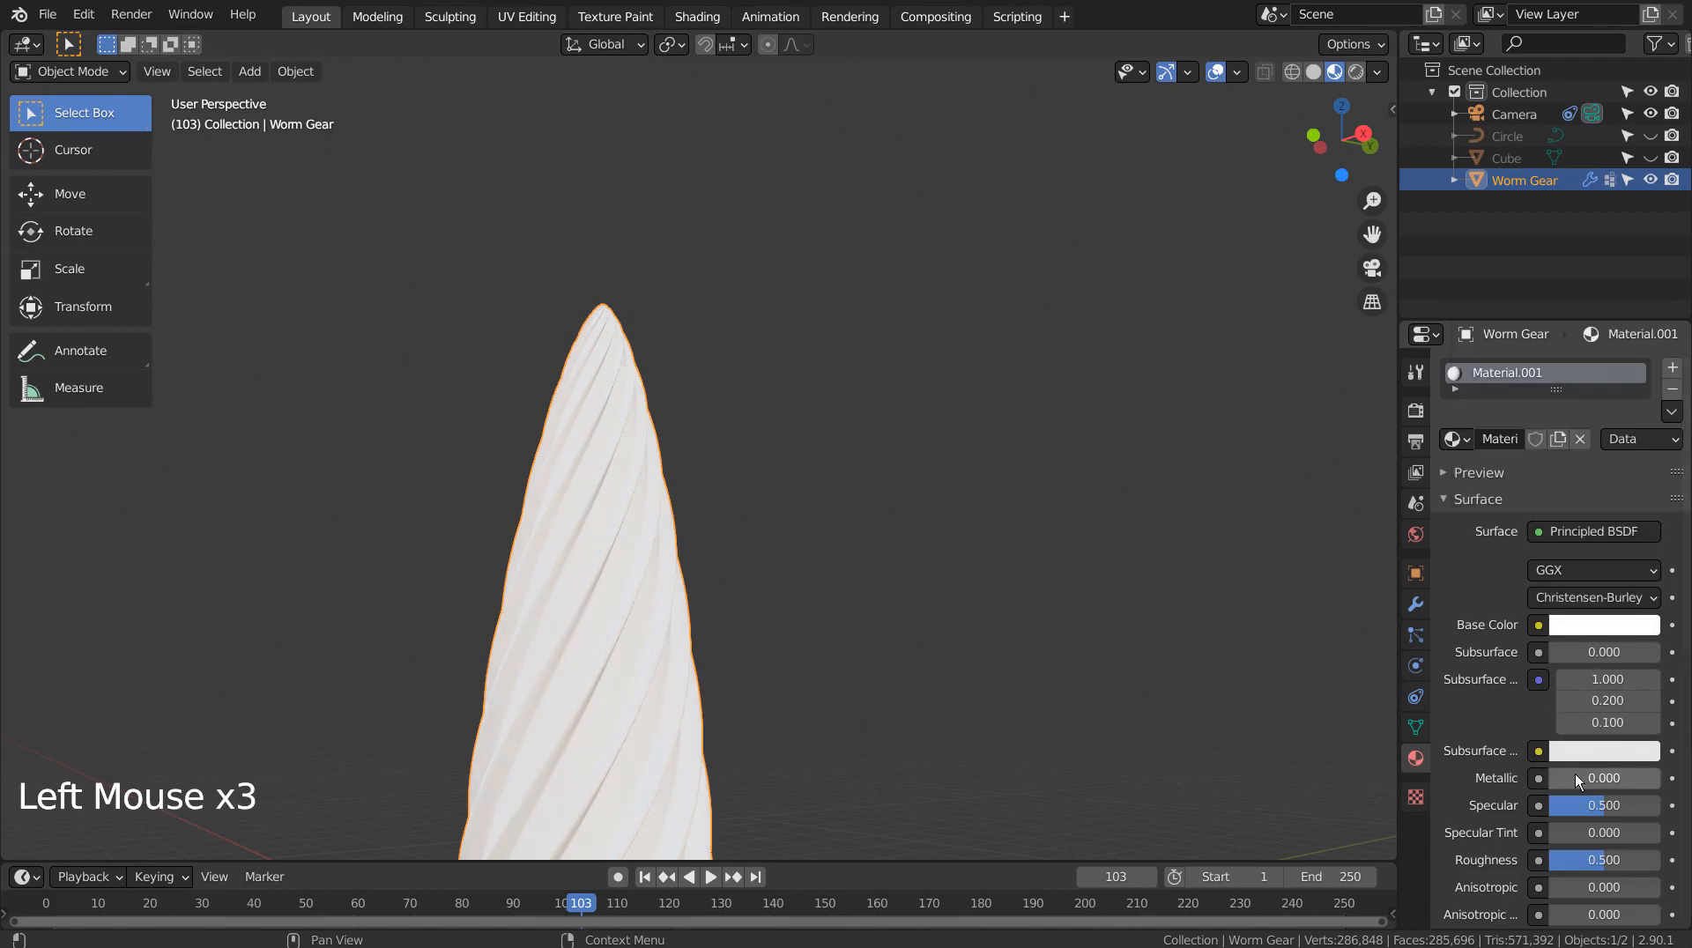
left_click_drag(1574, 773, 1655, 774)
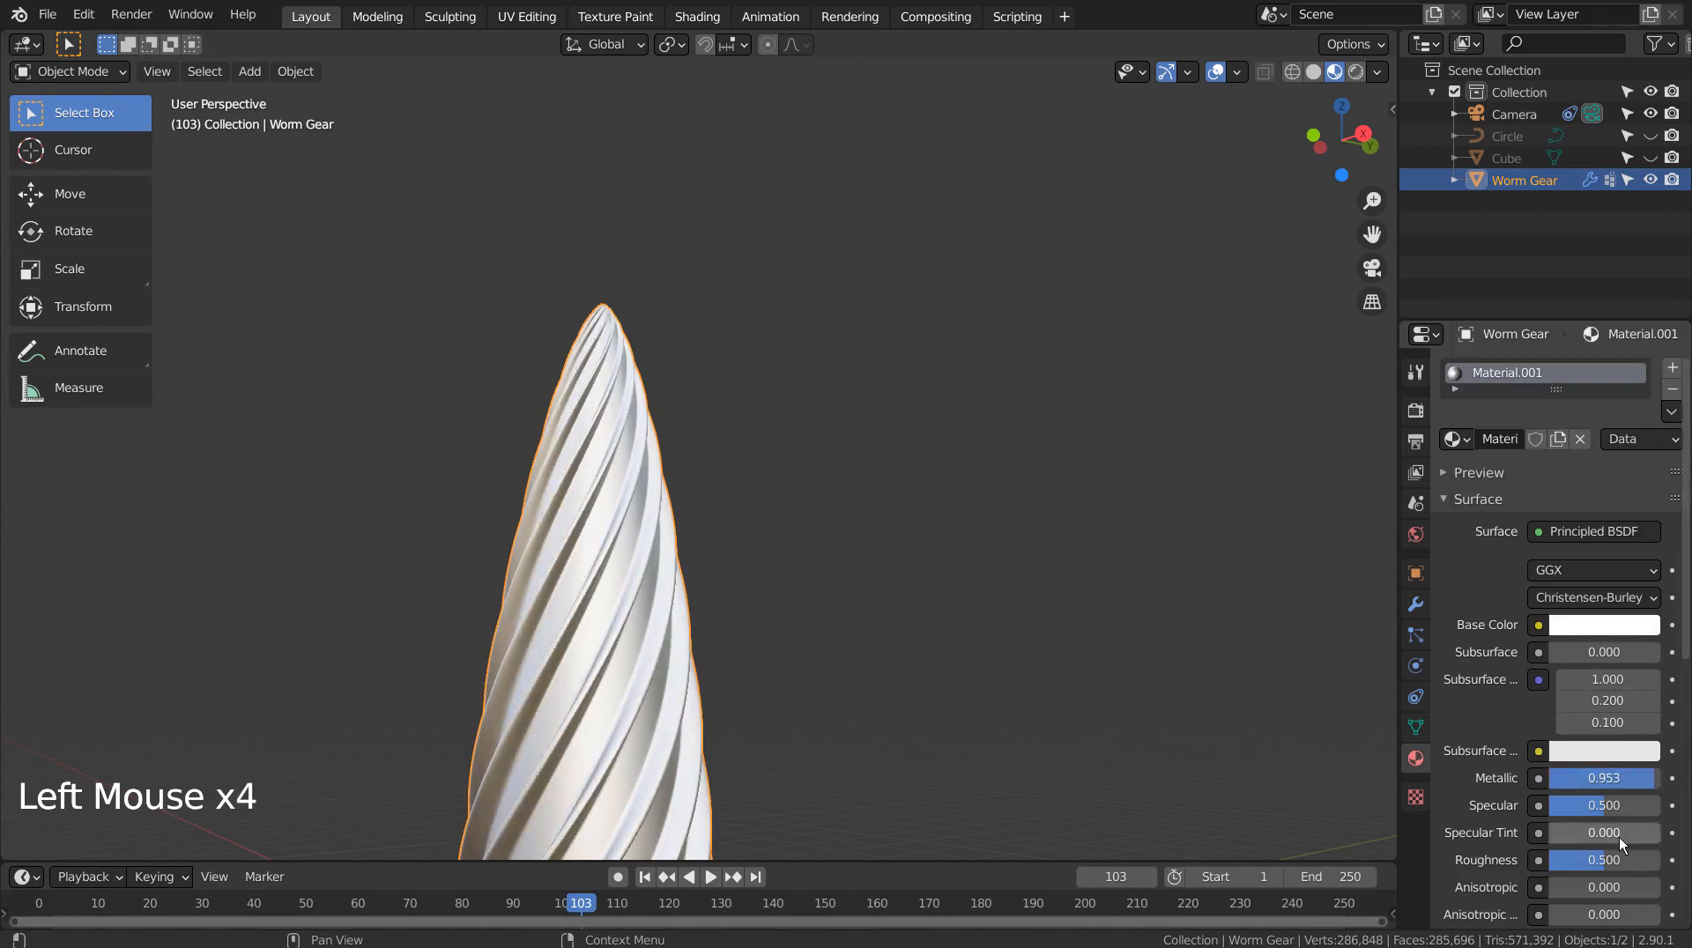
scroll(882, 650, "down", 3)
middle_click_drag(865, 648, 1024, 727)
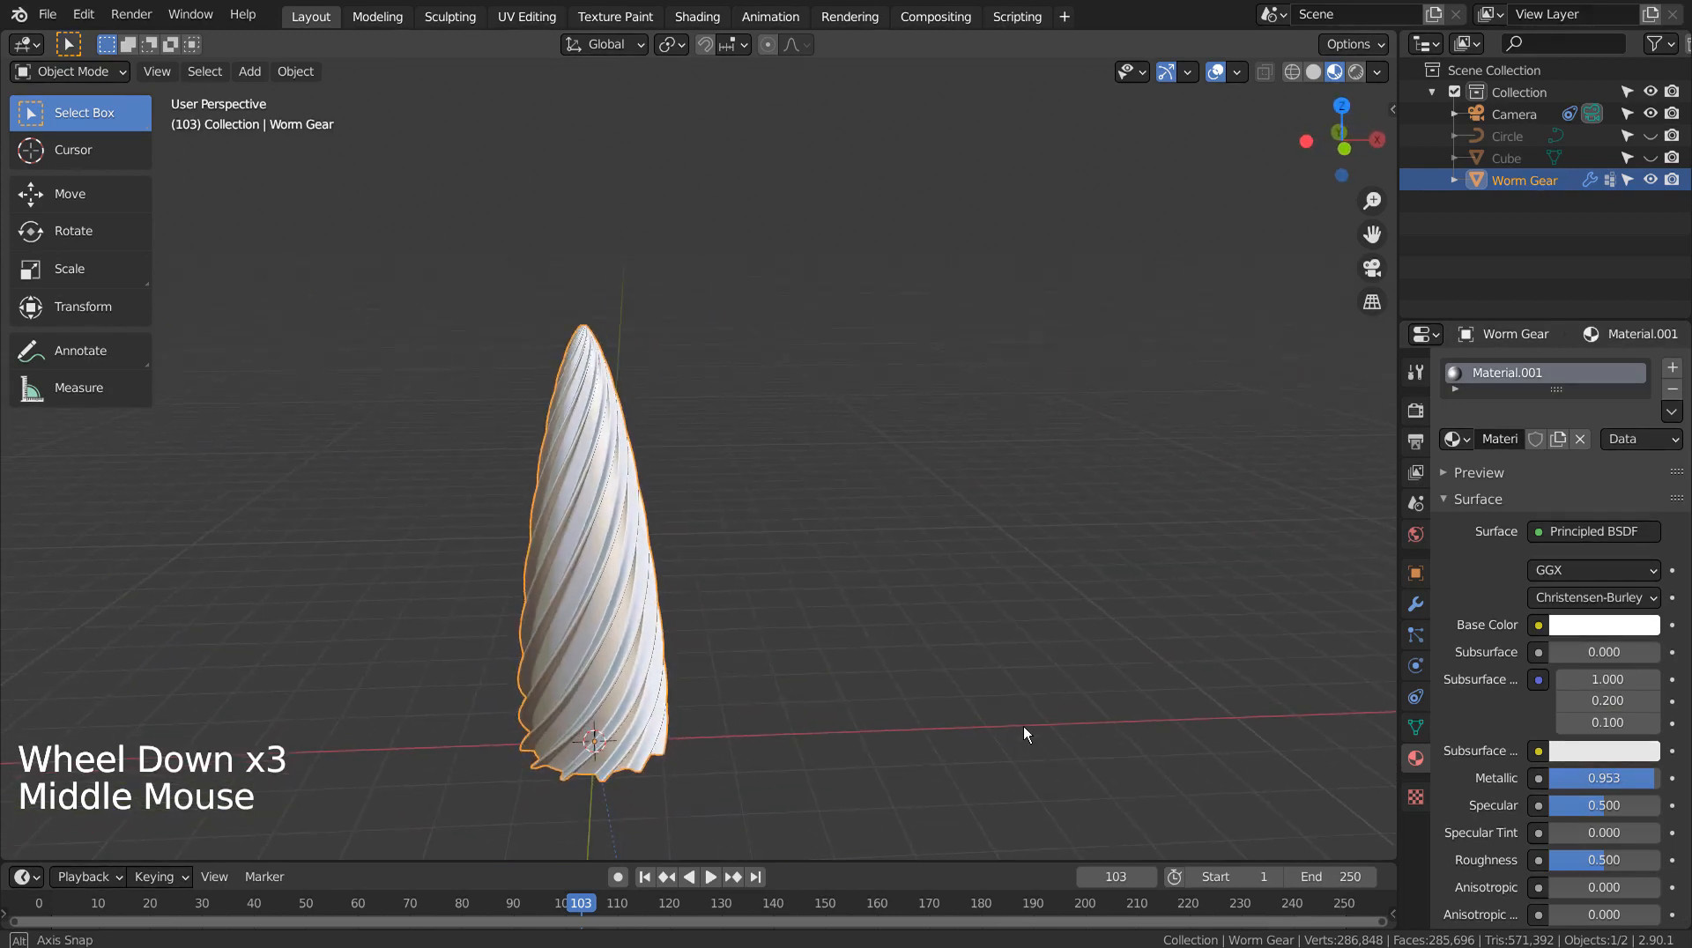
left_click(885, 644)
scroll(885, 644, "down", 4)
Add an Archimedean spiral curve around the spire
middle_click_drag(906, 647, 913, 640)
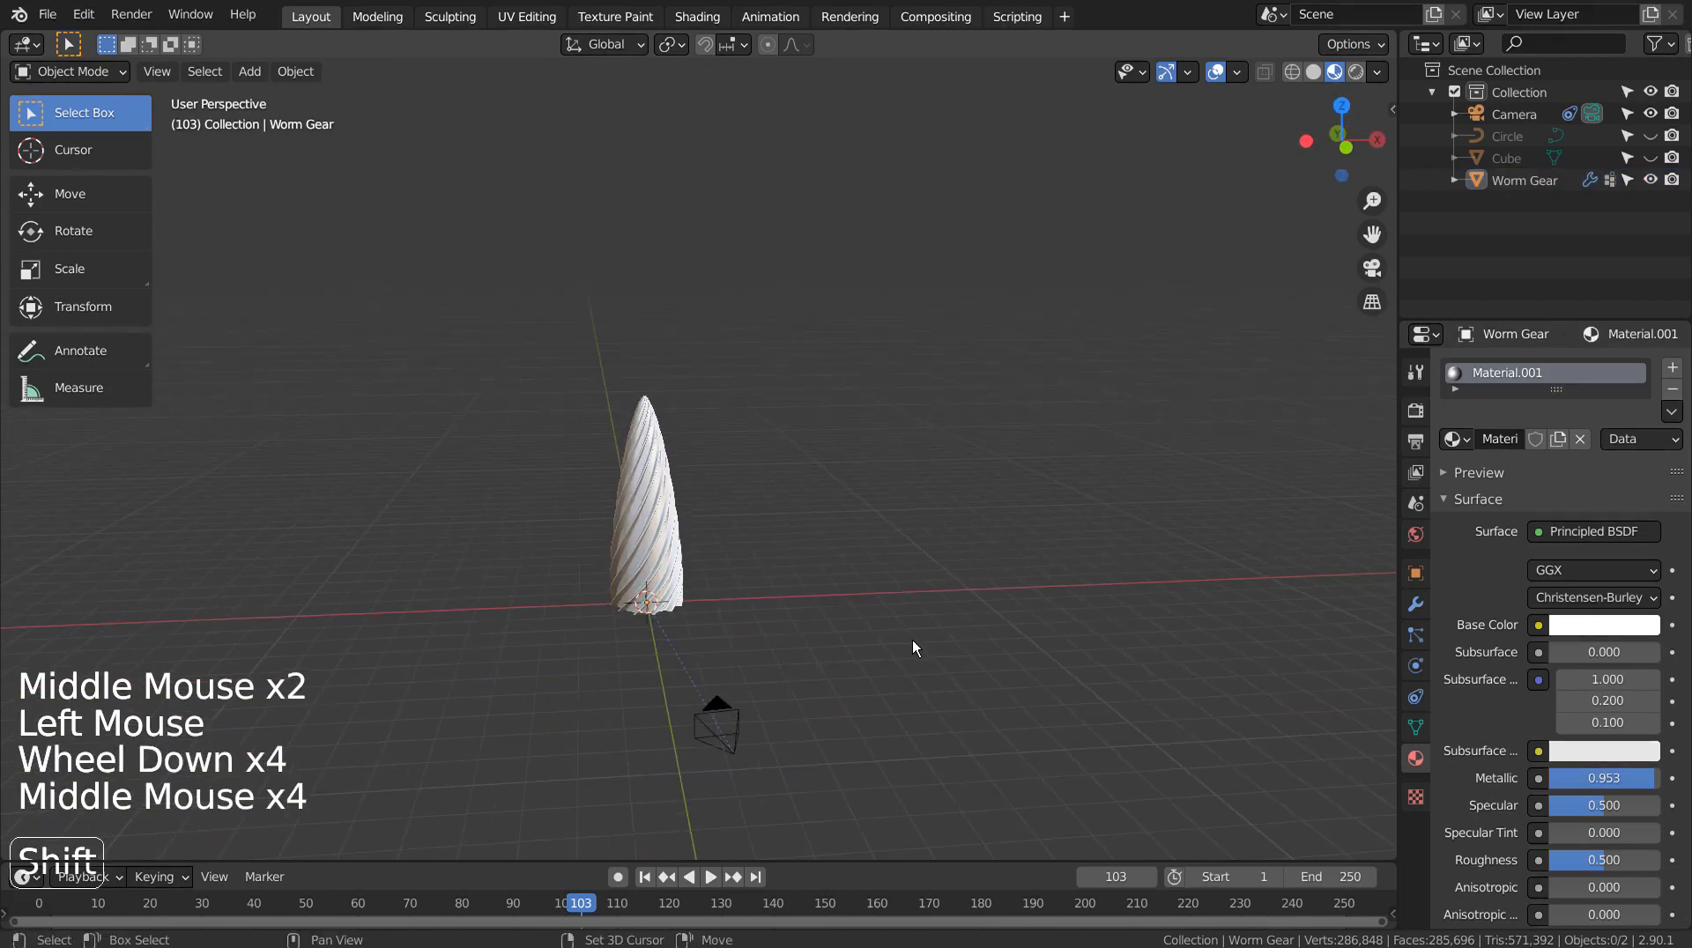
key("shift+a")
mouse_move(913, 520)
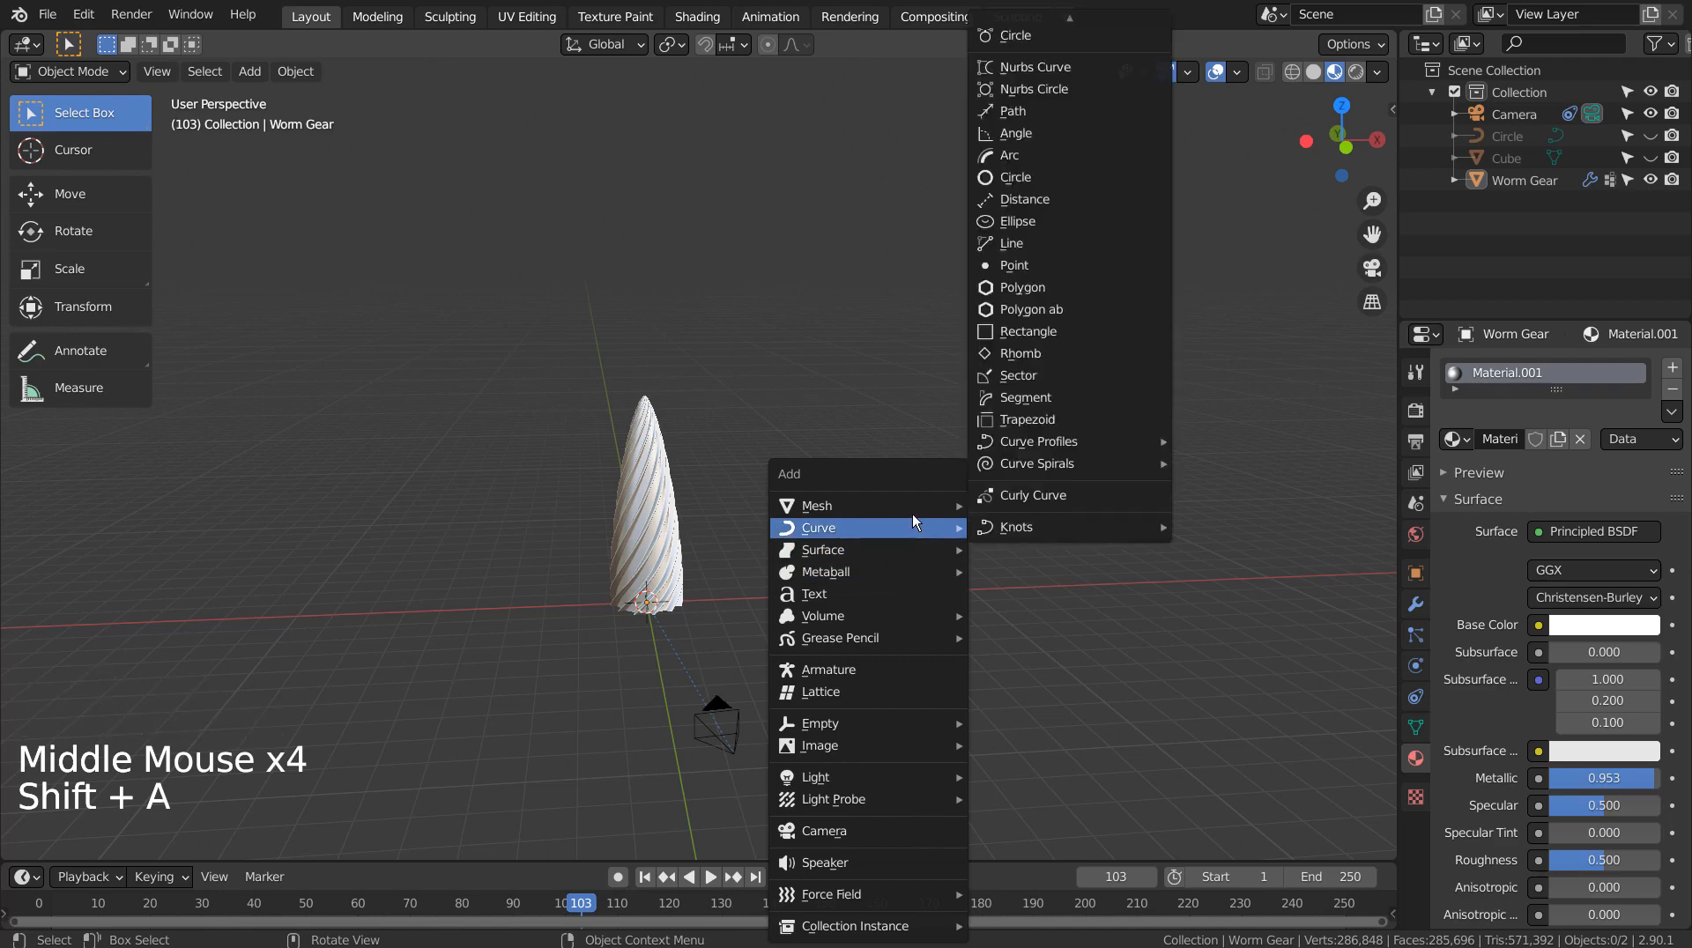
mouse_move(1123, 465)
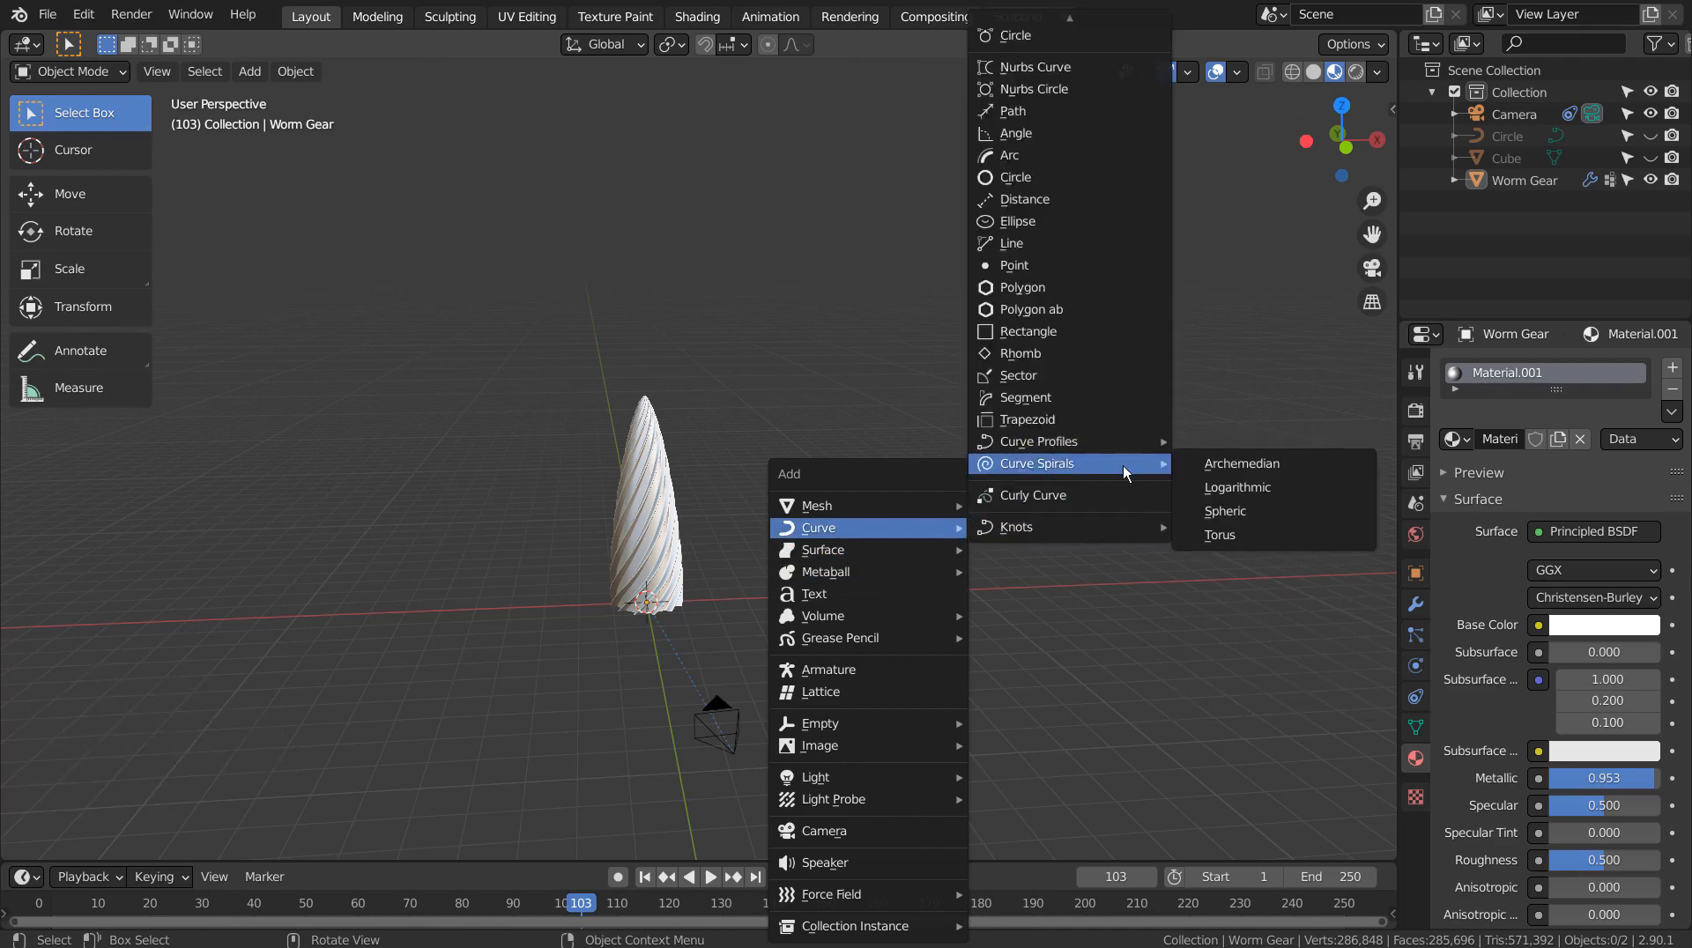
left_click(1318, 472)
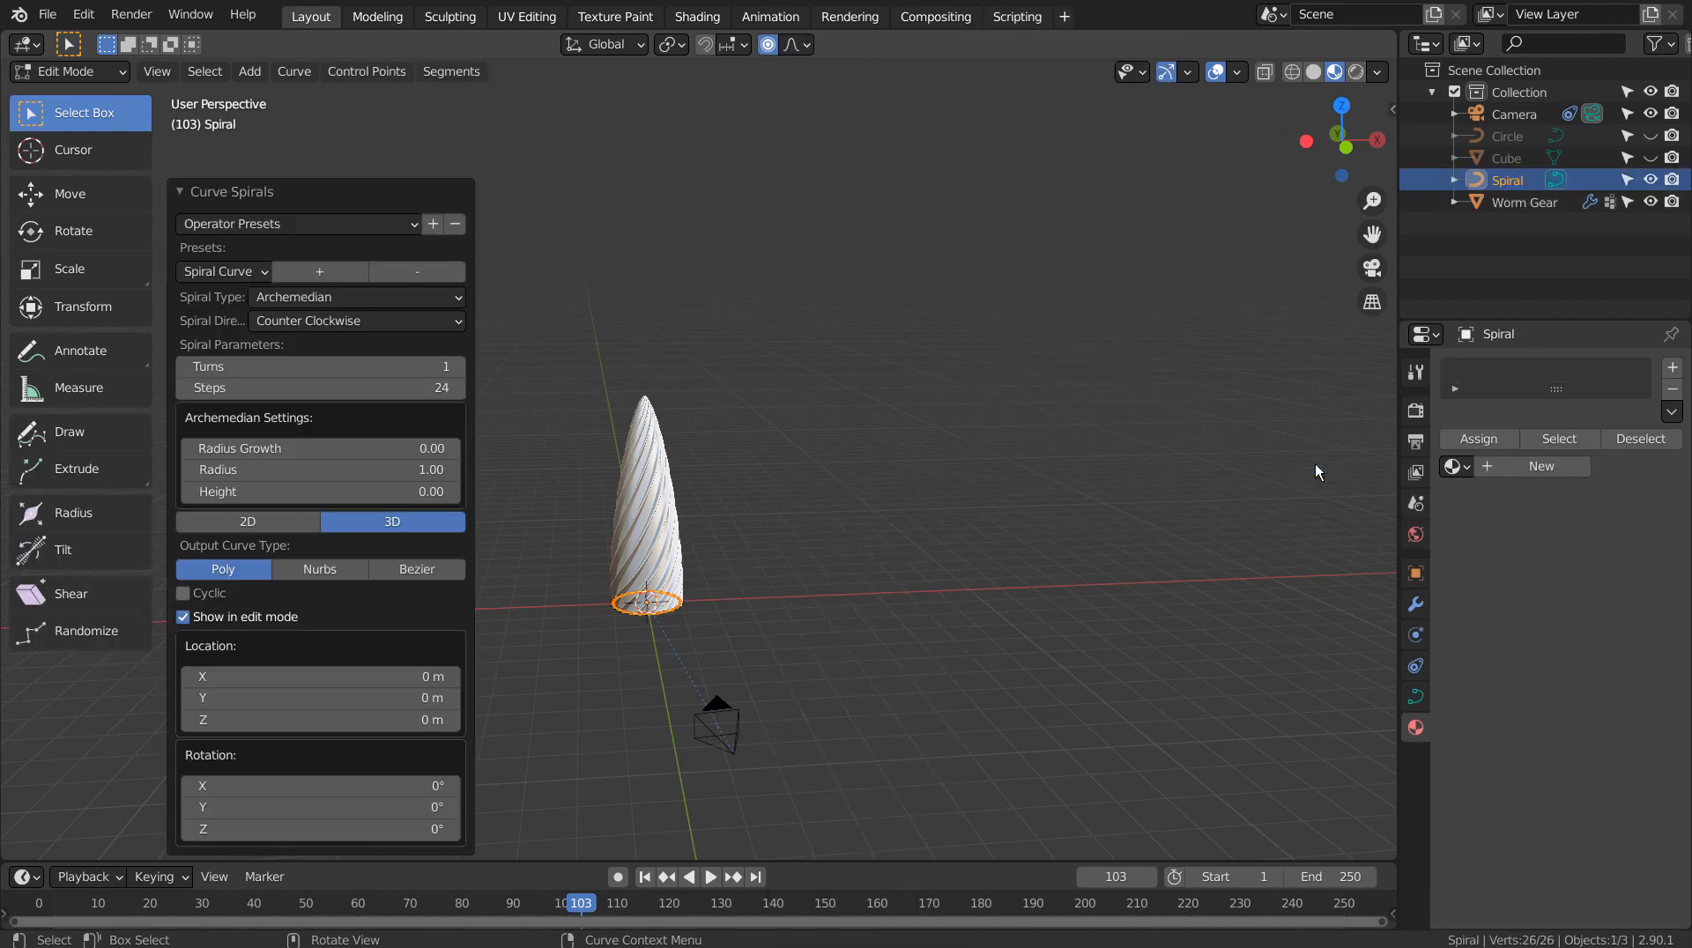
Set the spiral's radius to 4.69, height to 2 and turns to 3
left_click(318, 470)
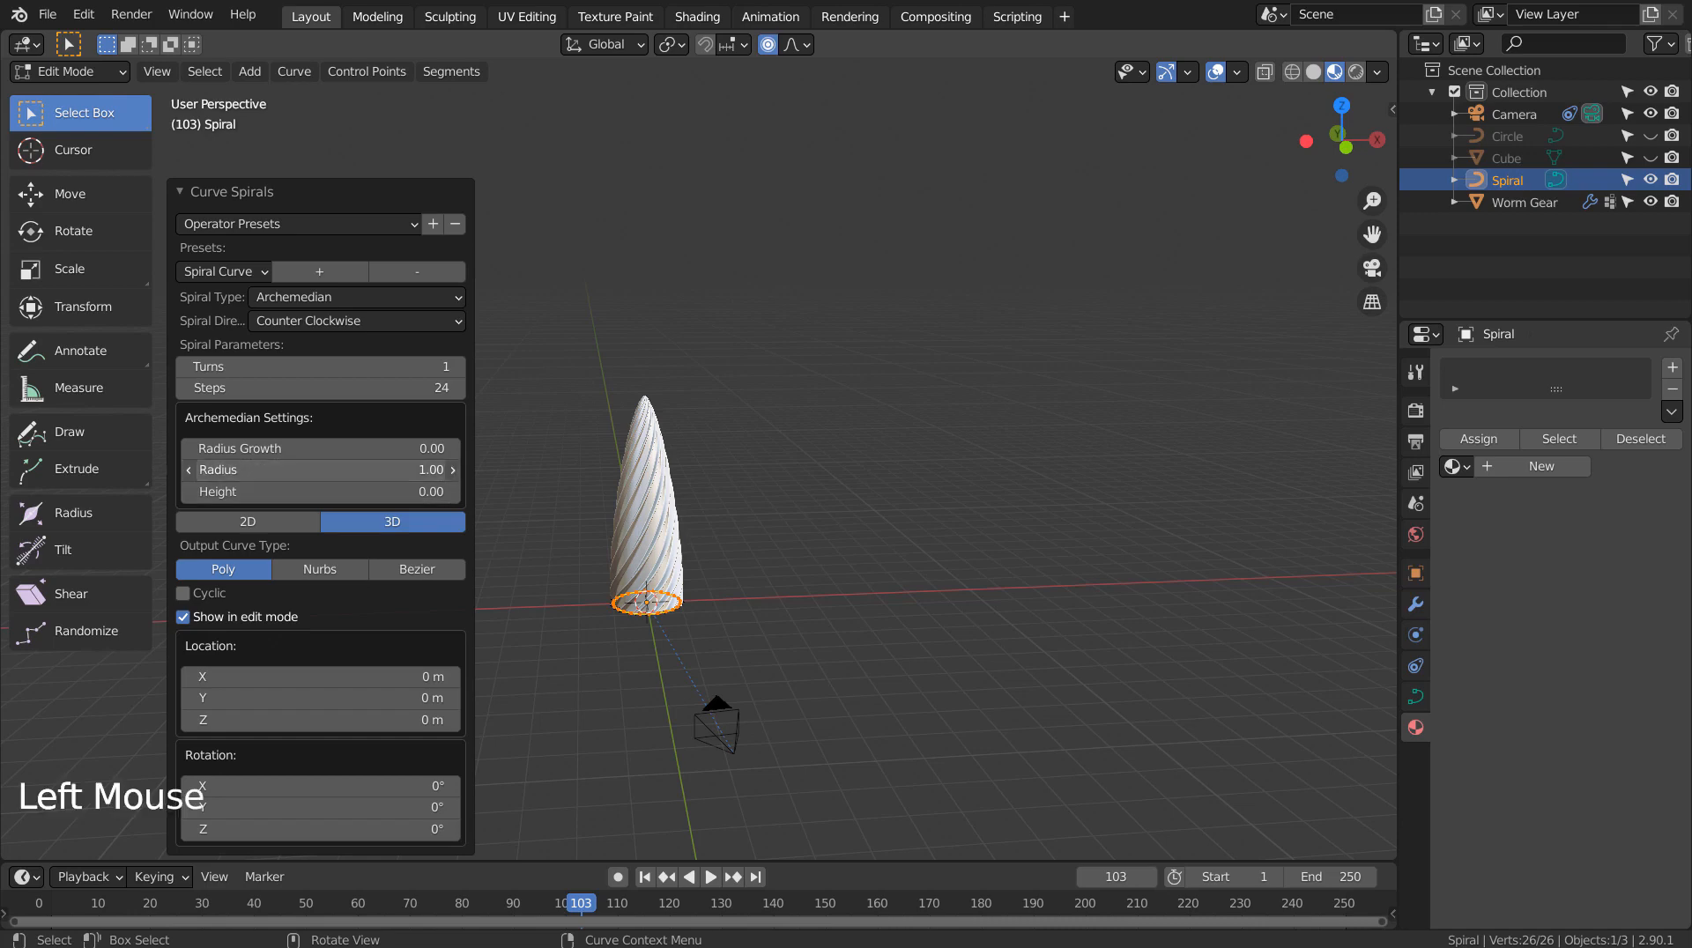
left_click_drag(317, 470, 365, 475)
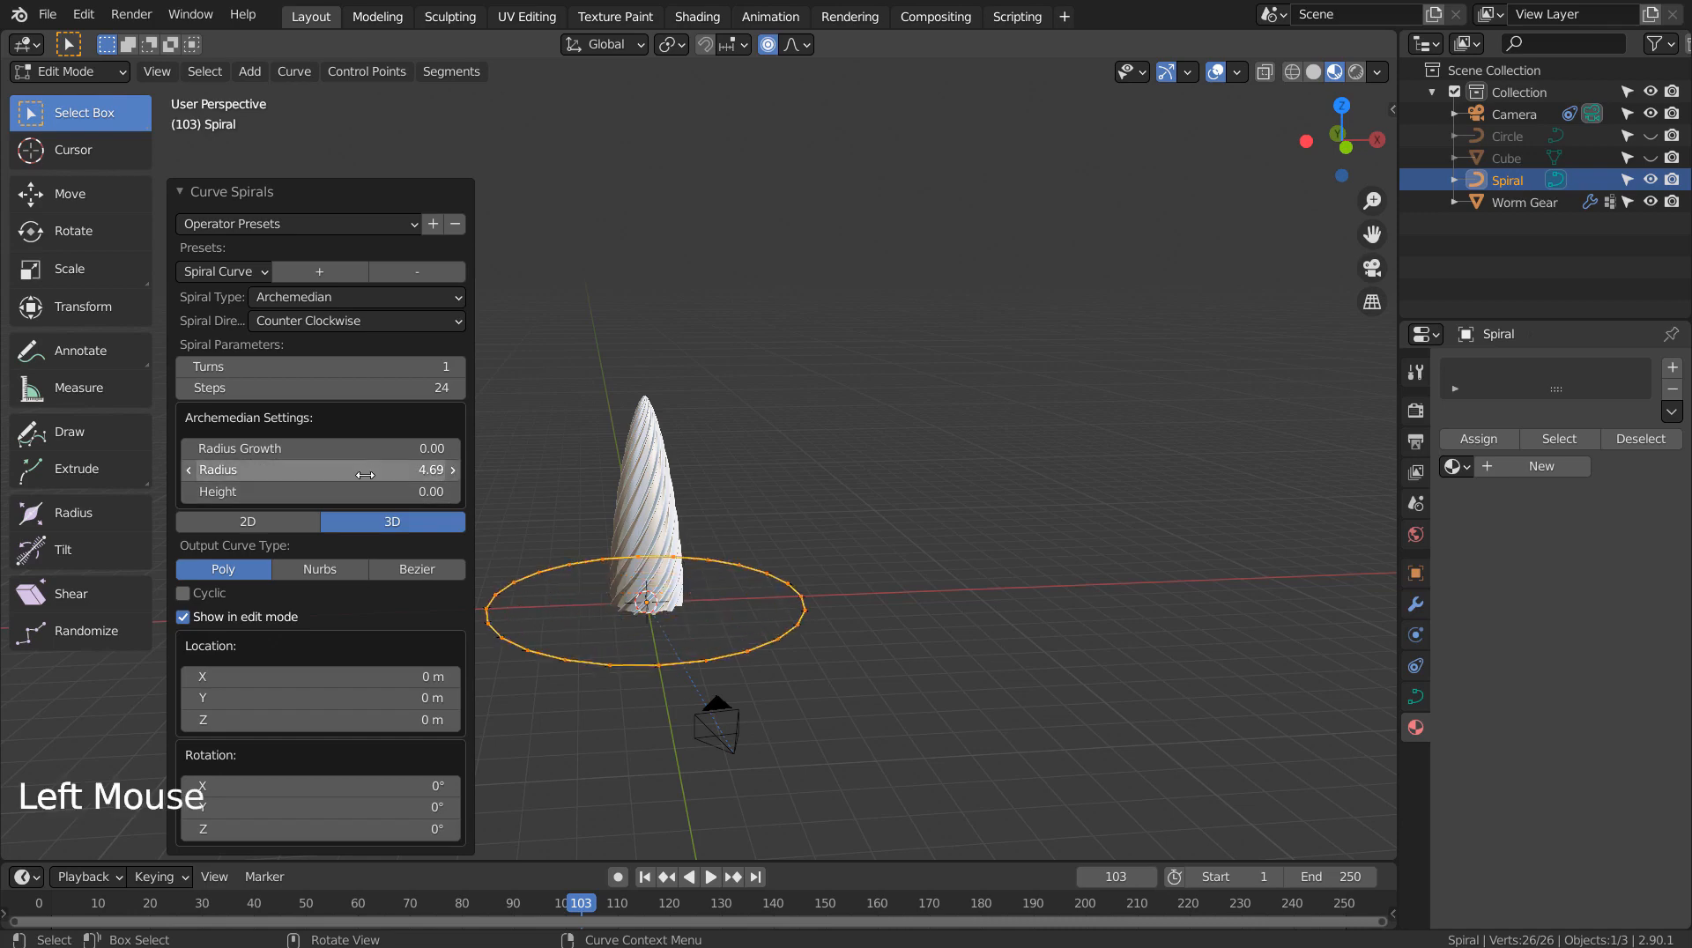
left_click(361, 491)
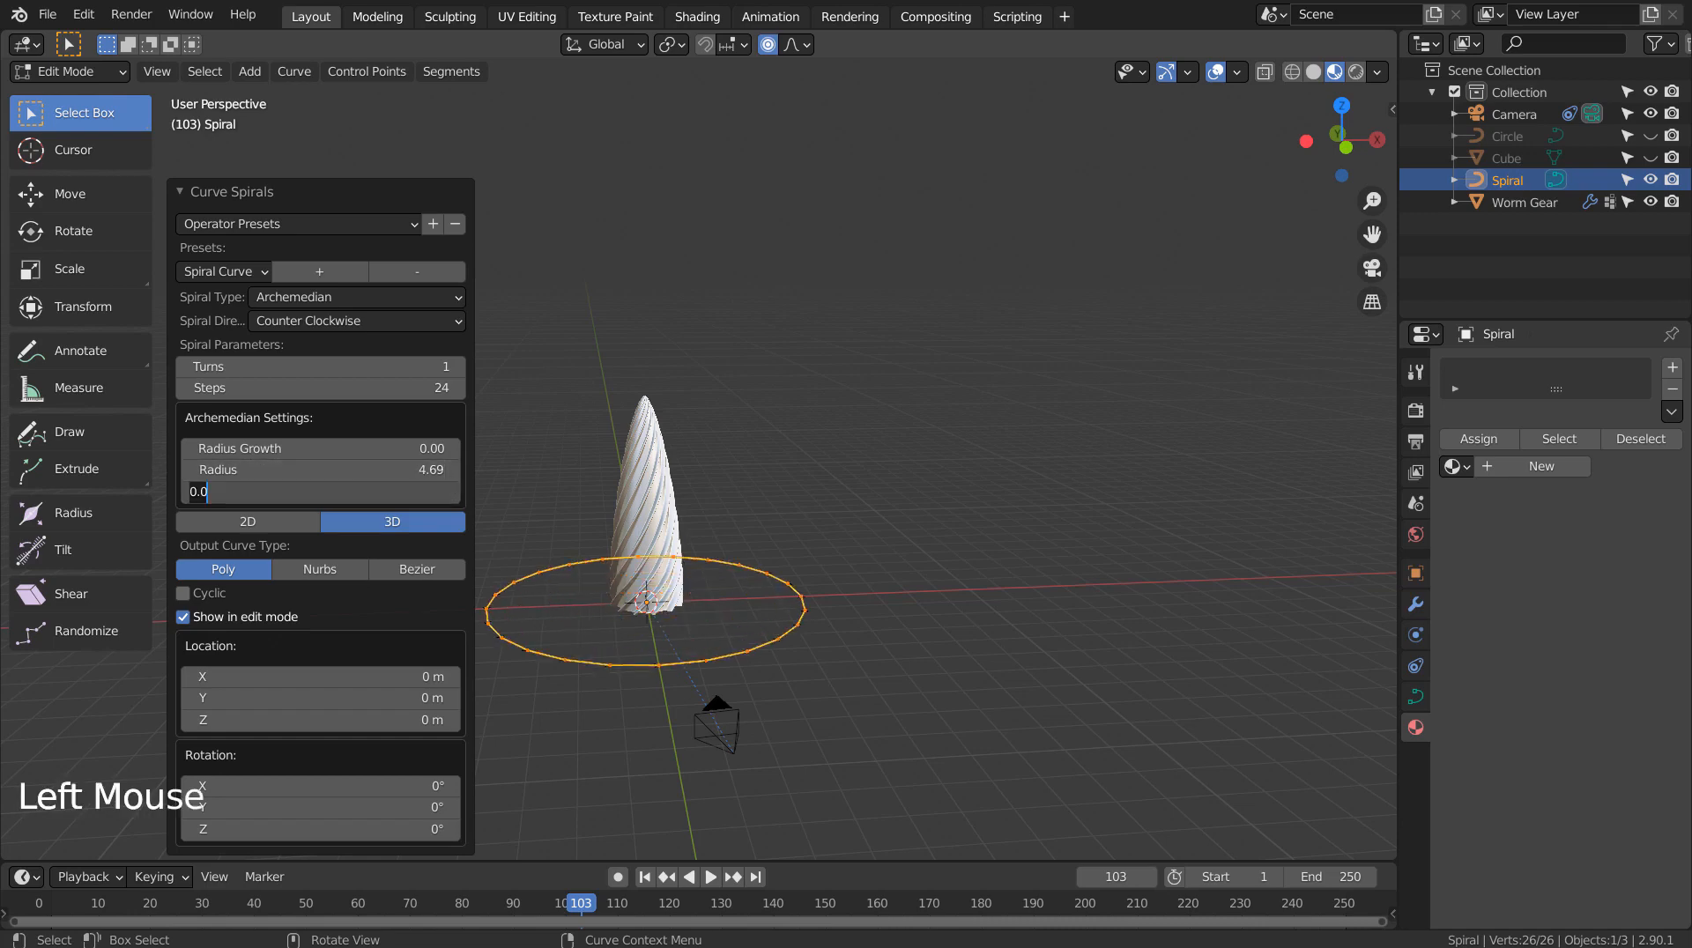
type("2")
key("Return")
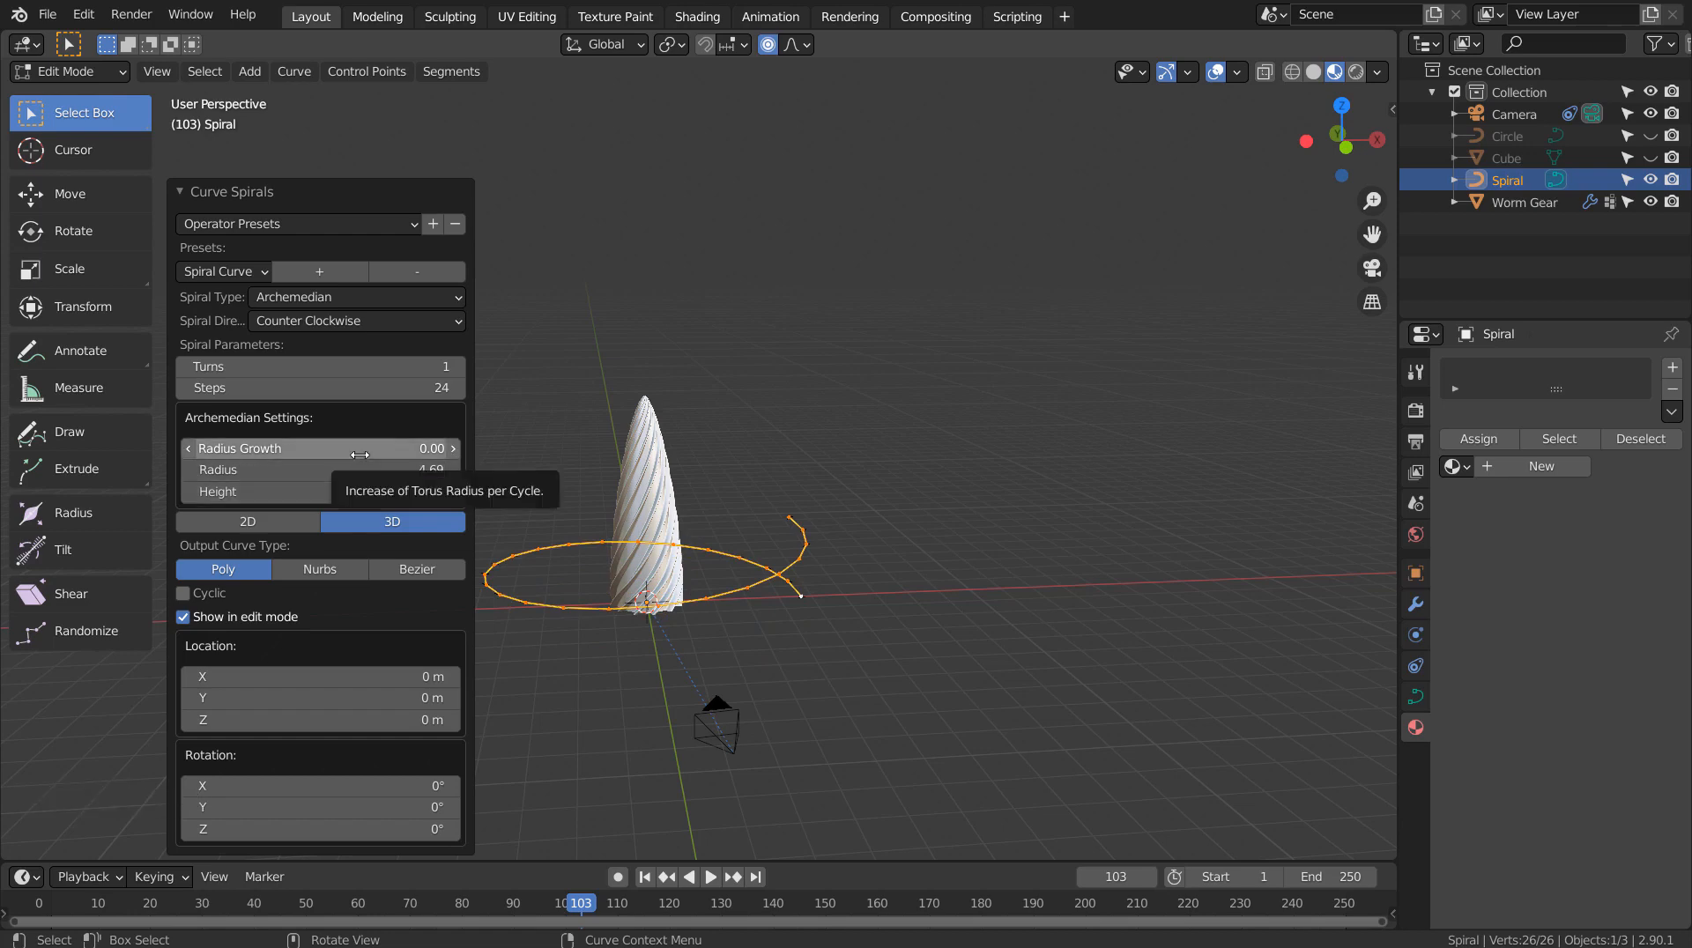
left_click(458, 367)
left_click(458, 367)
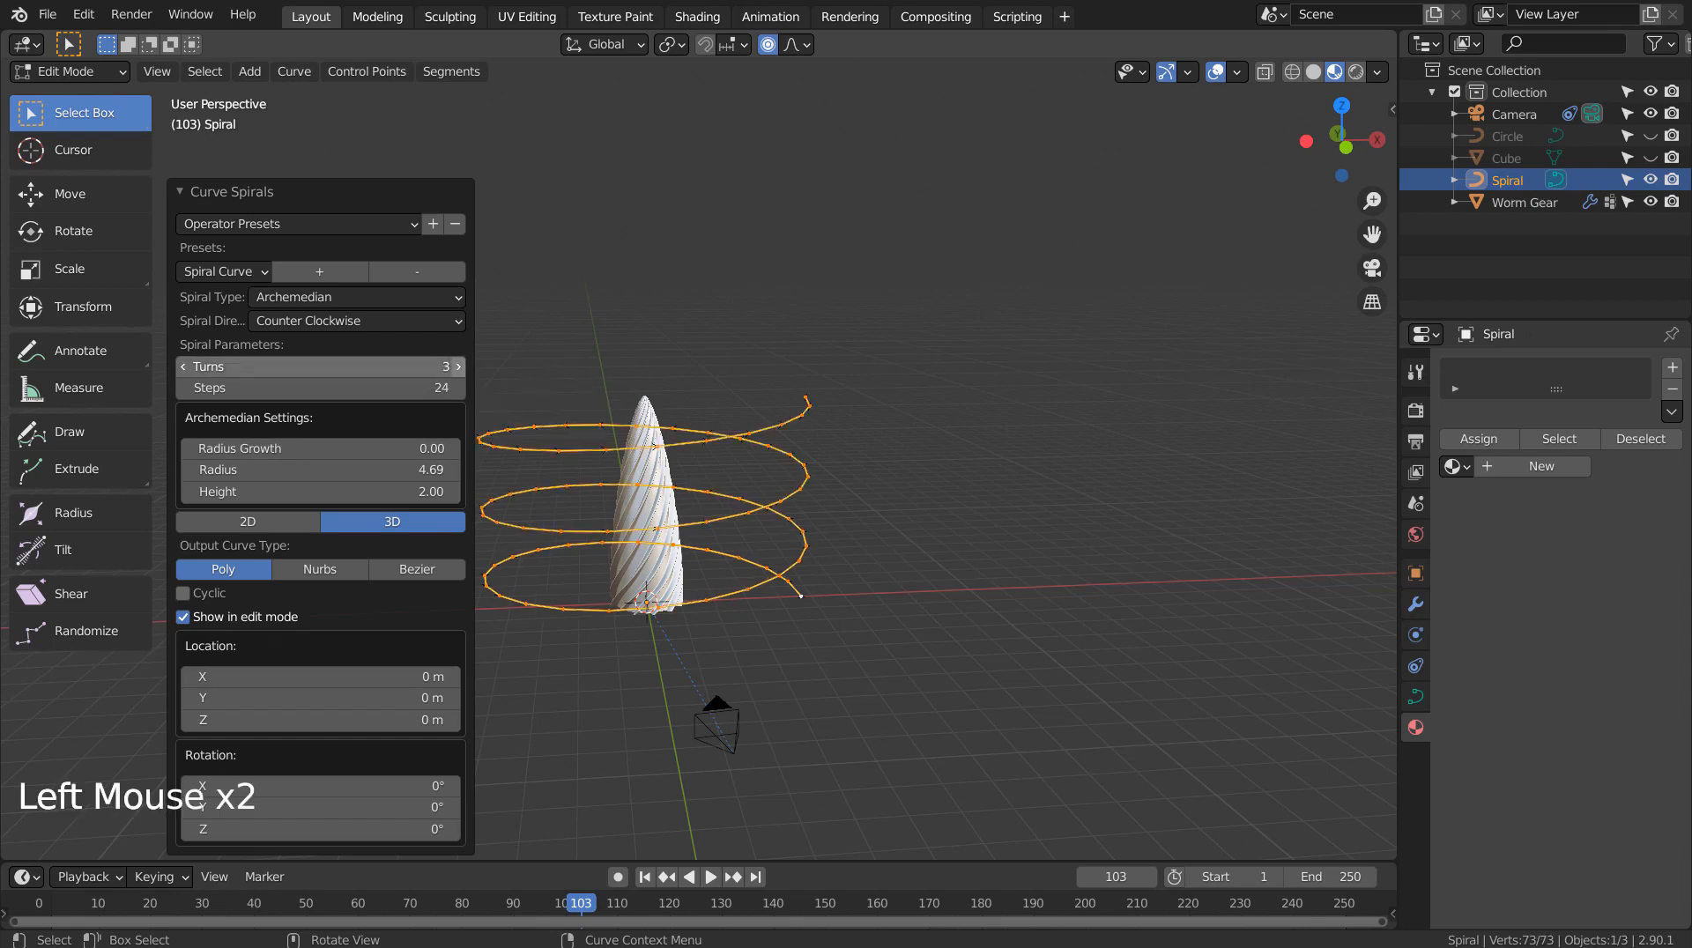
middle_click_drag(938, 616, 990, 612)
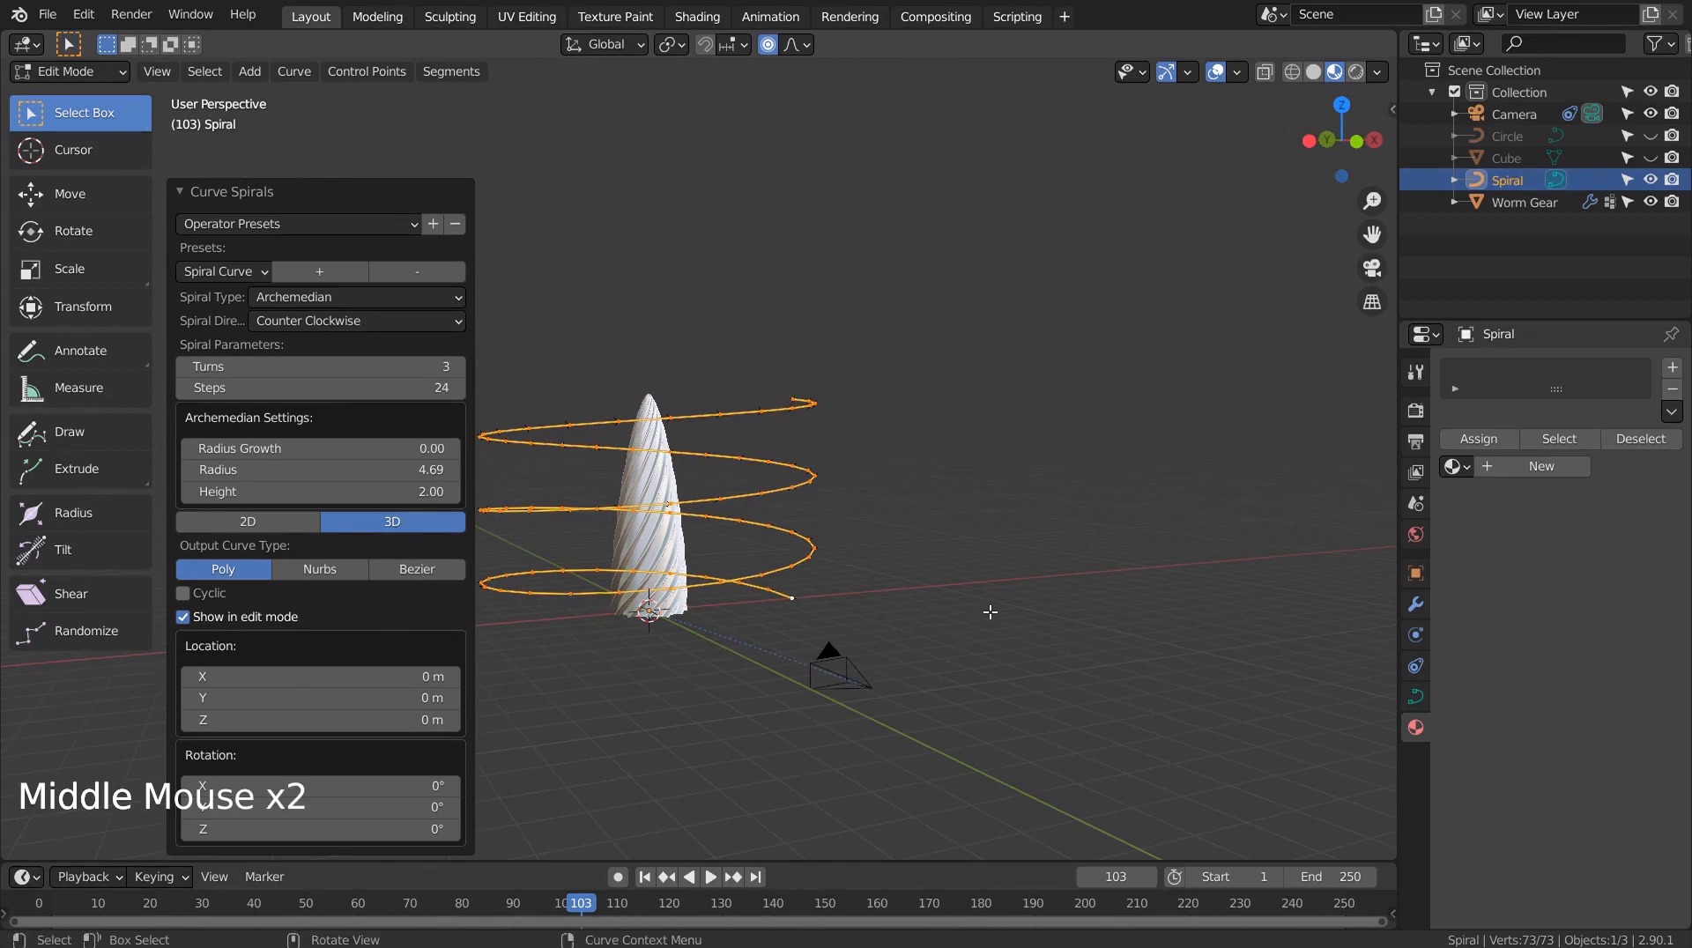
Return to Object Mode and add a Plain Axes empty at the origin
left_click(951, 583)
key("shift+a")
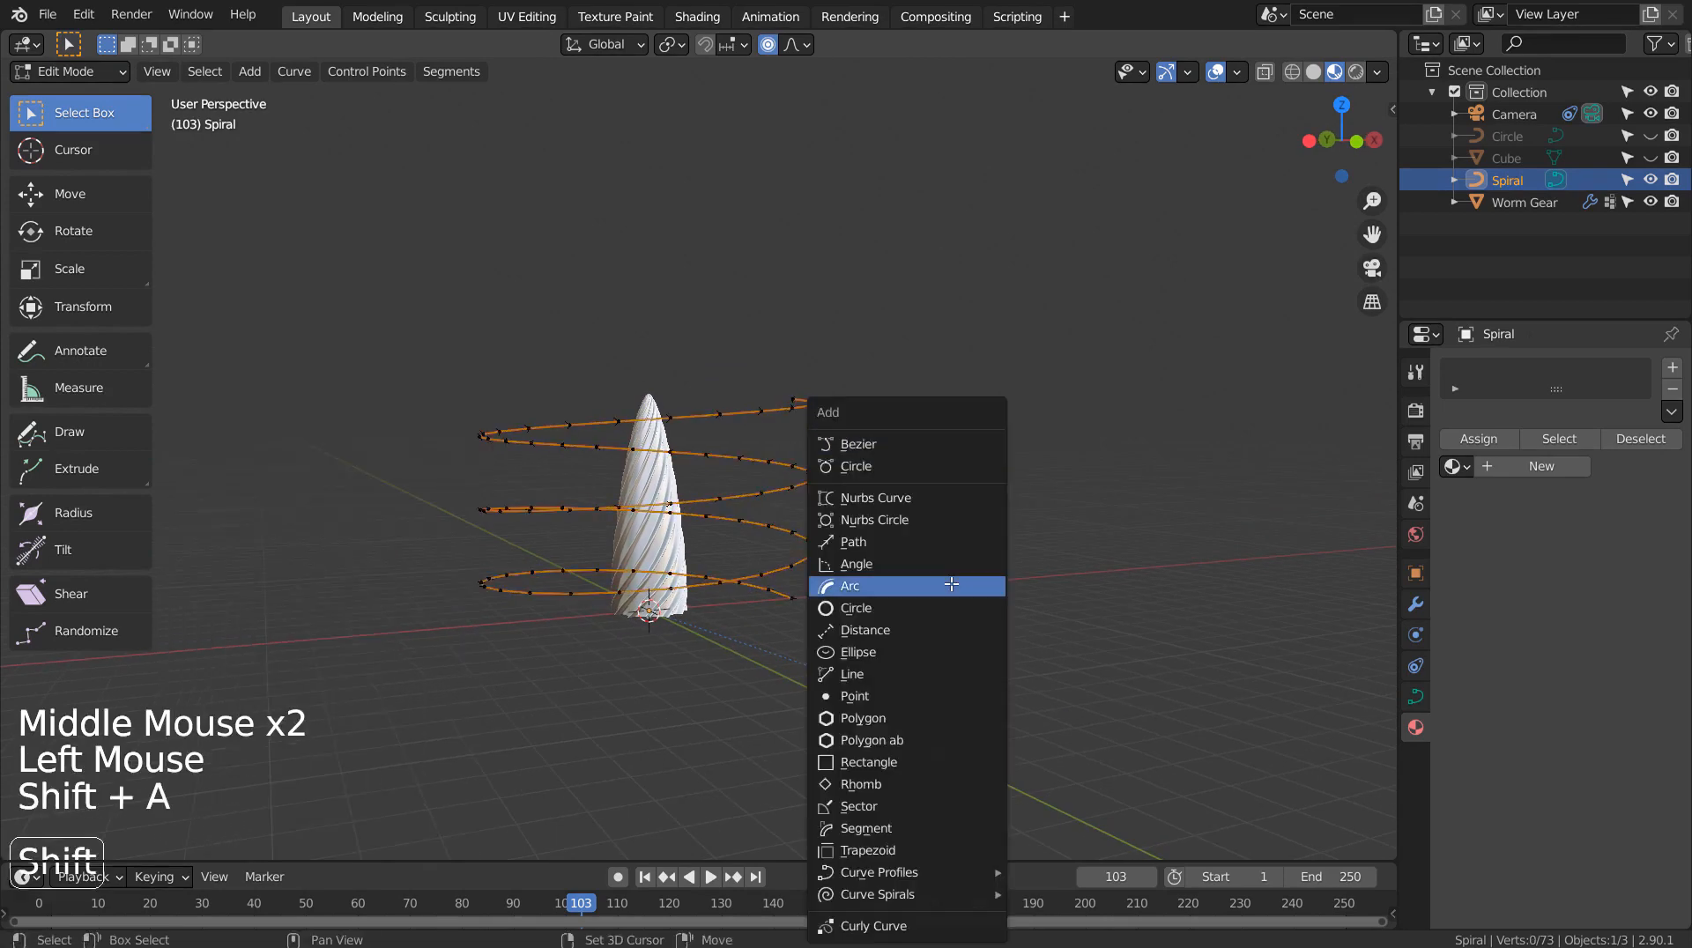
key("Tab")
key("shift+a")
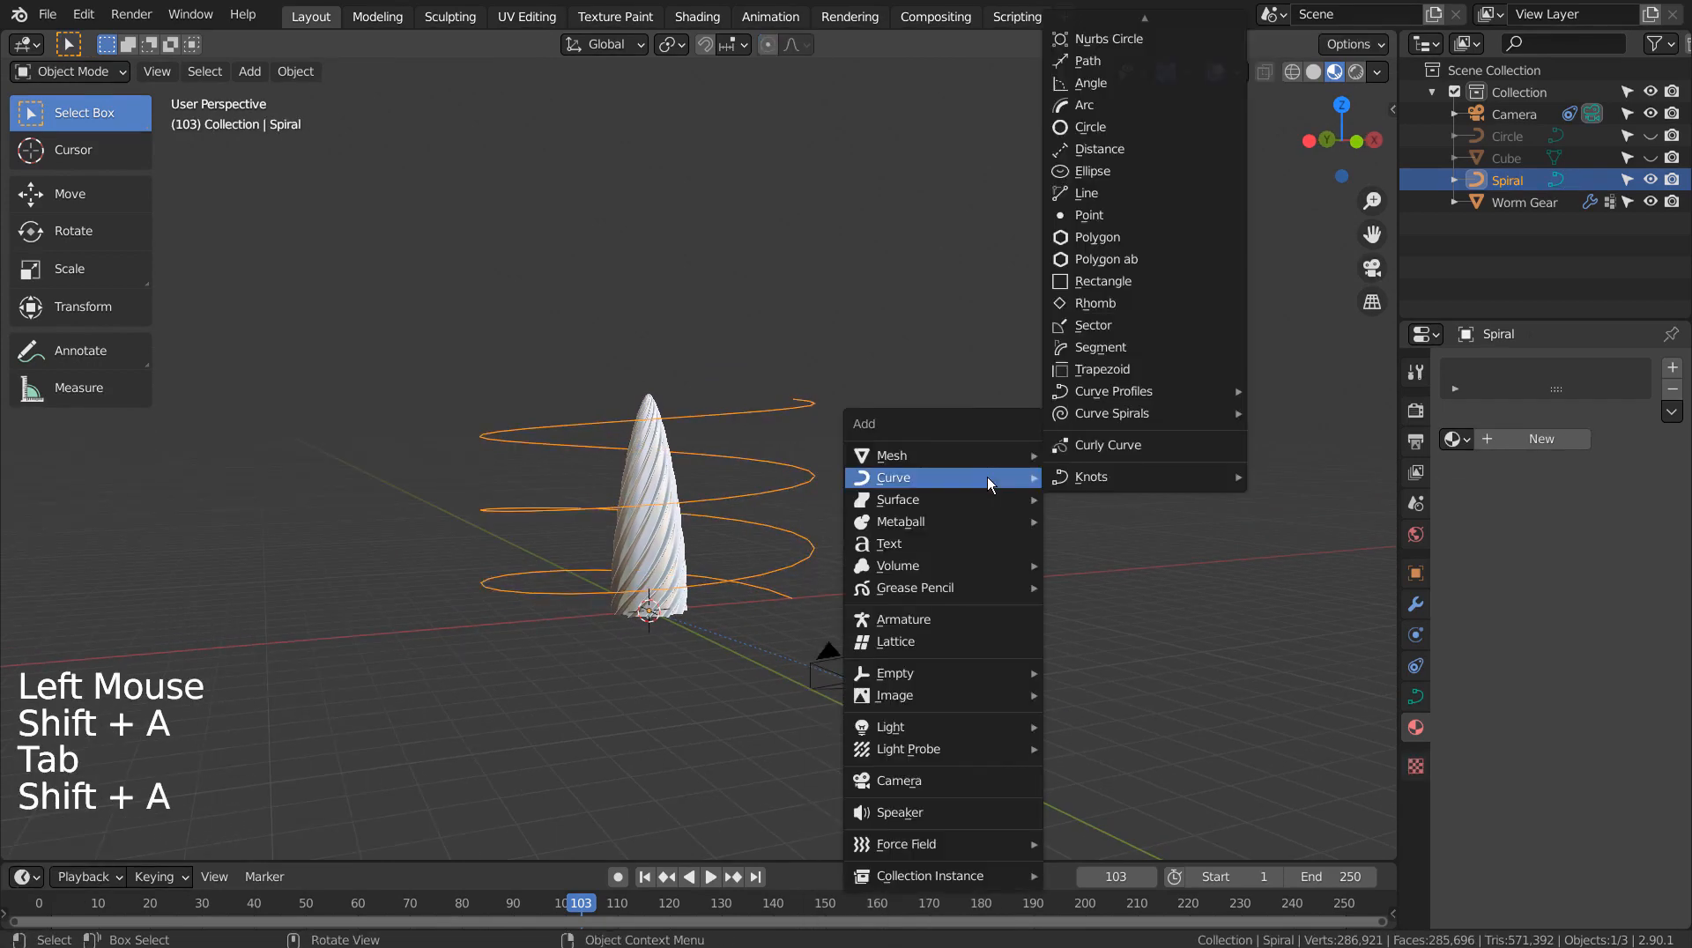
mouse_move(1000, 672)
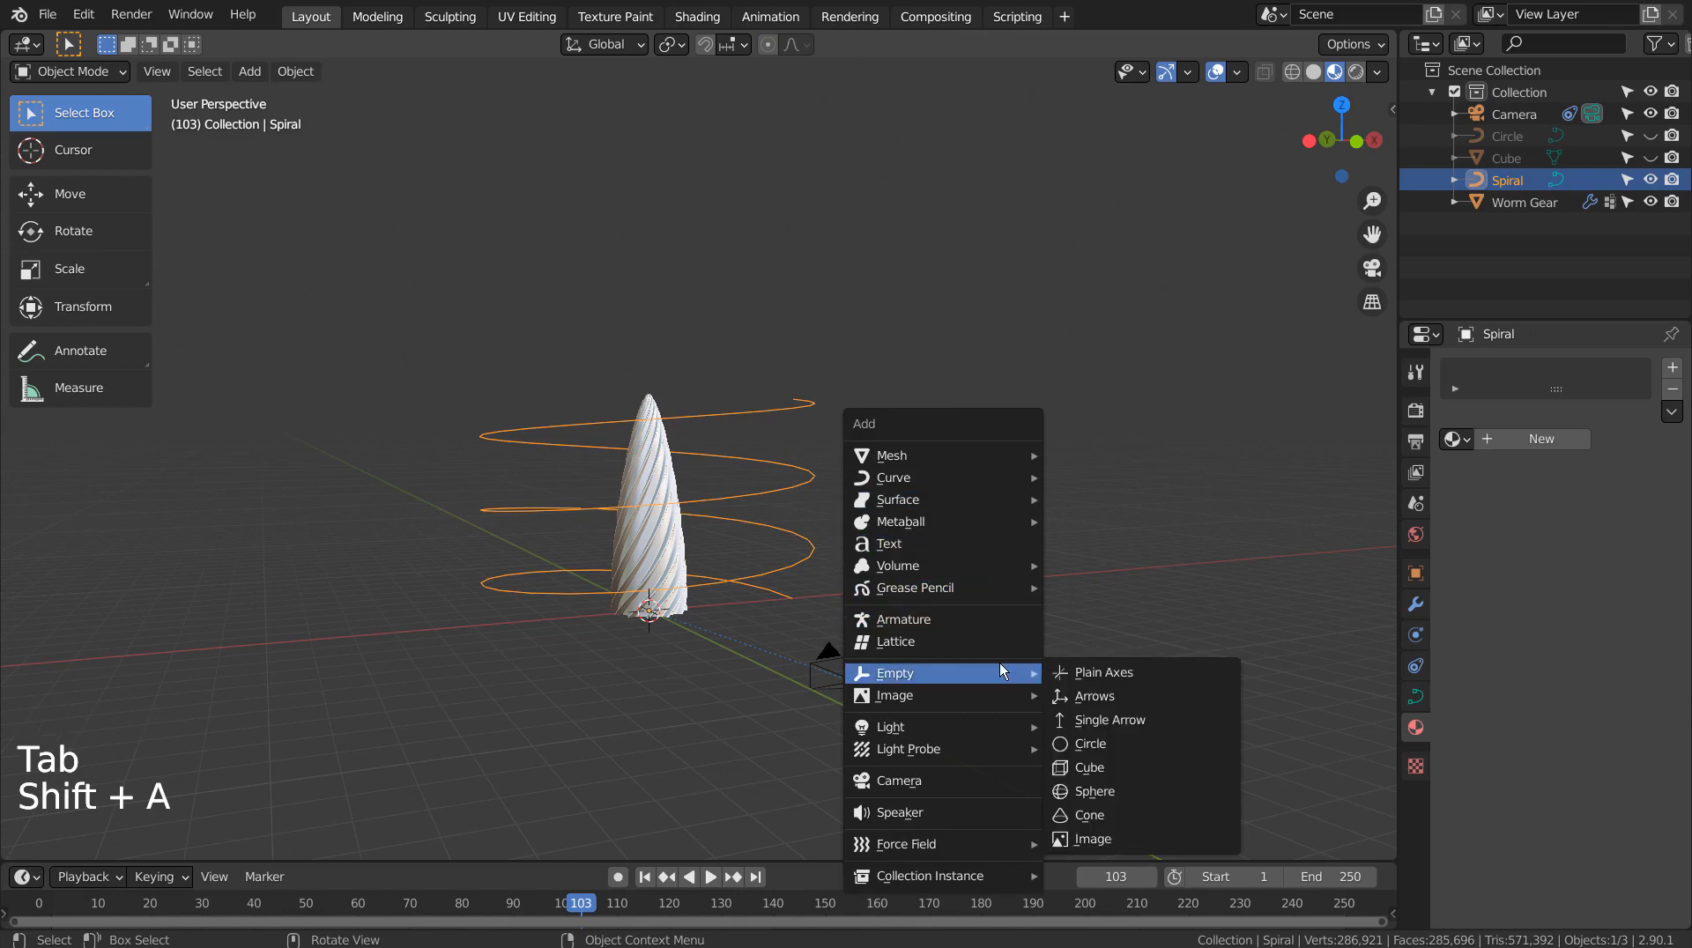
left_click(1096, 672)
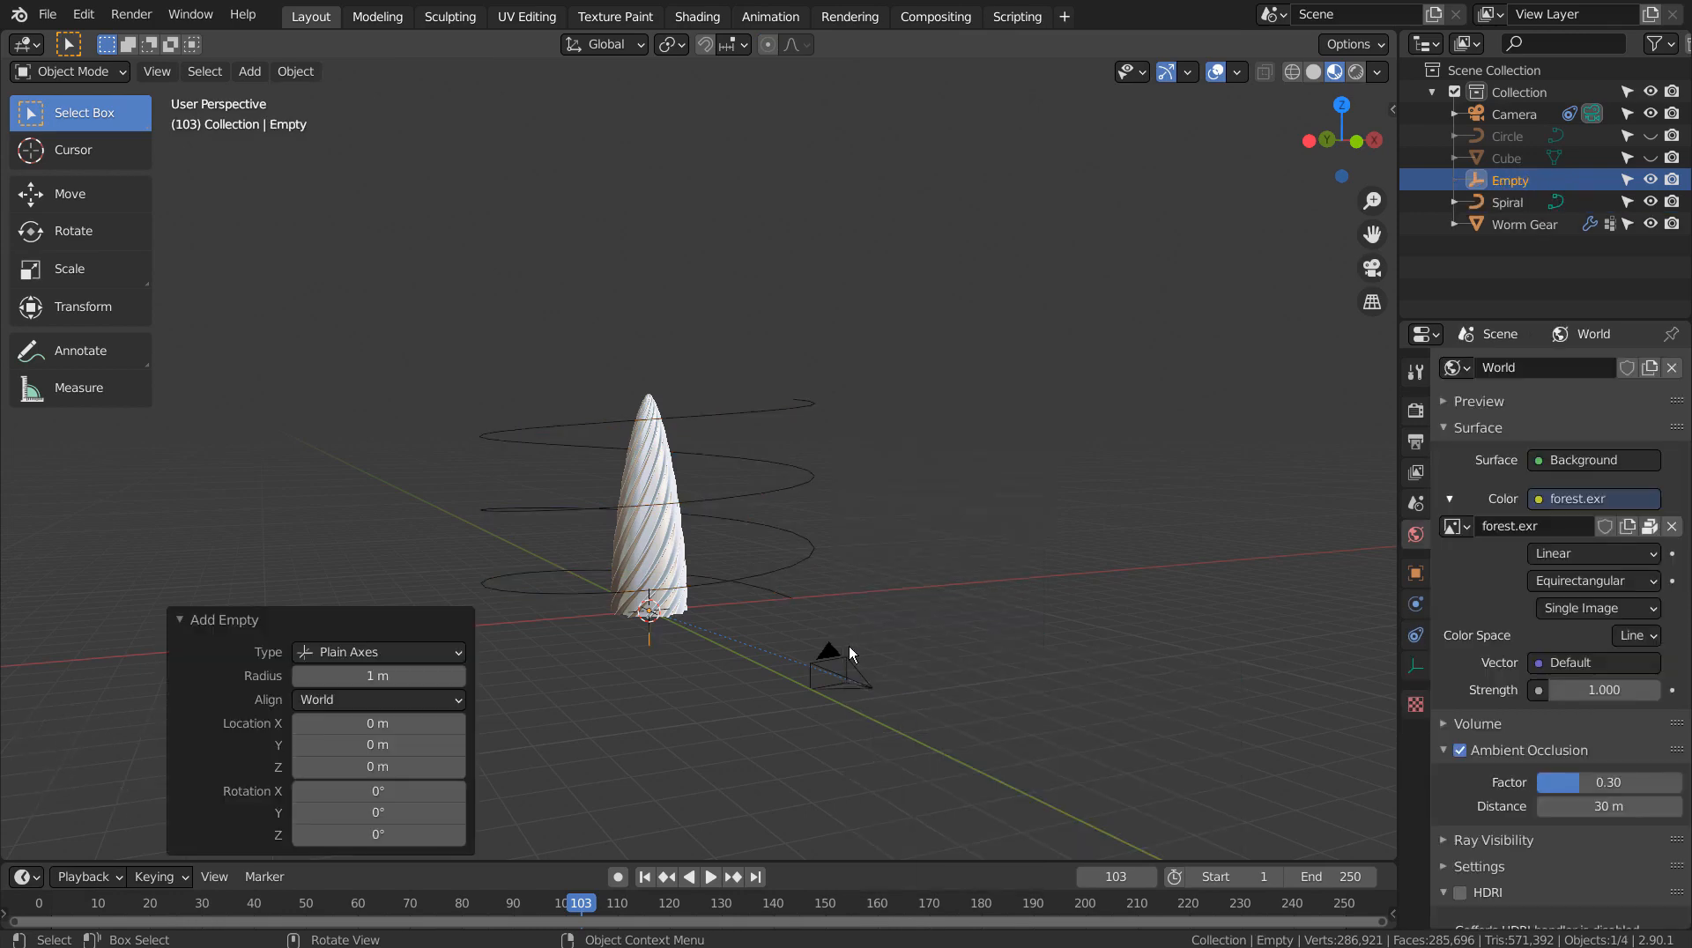
Raise the empty about 2.83 m straight up along Z
key("g")
key("z")
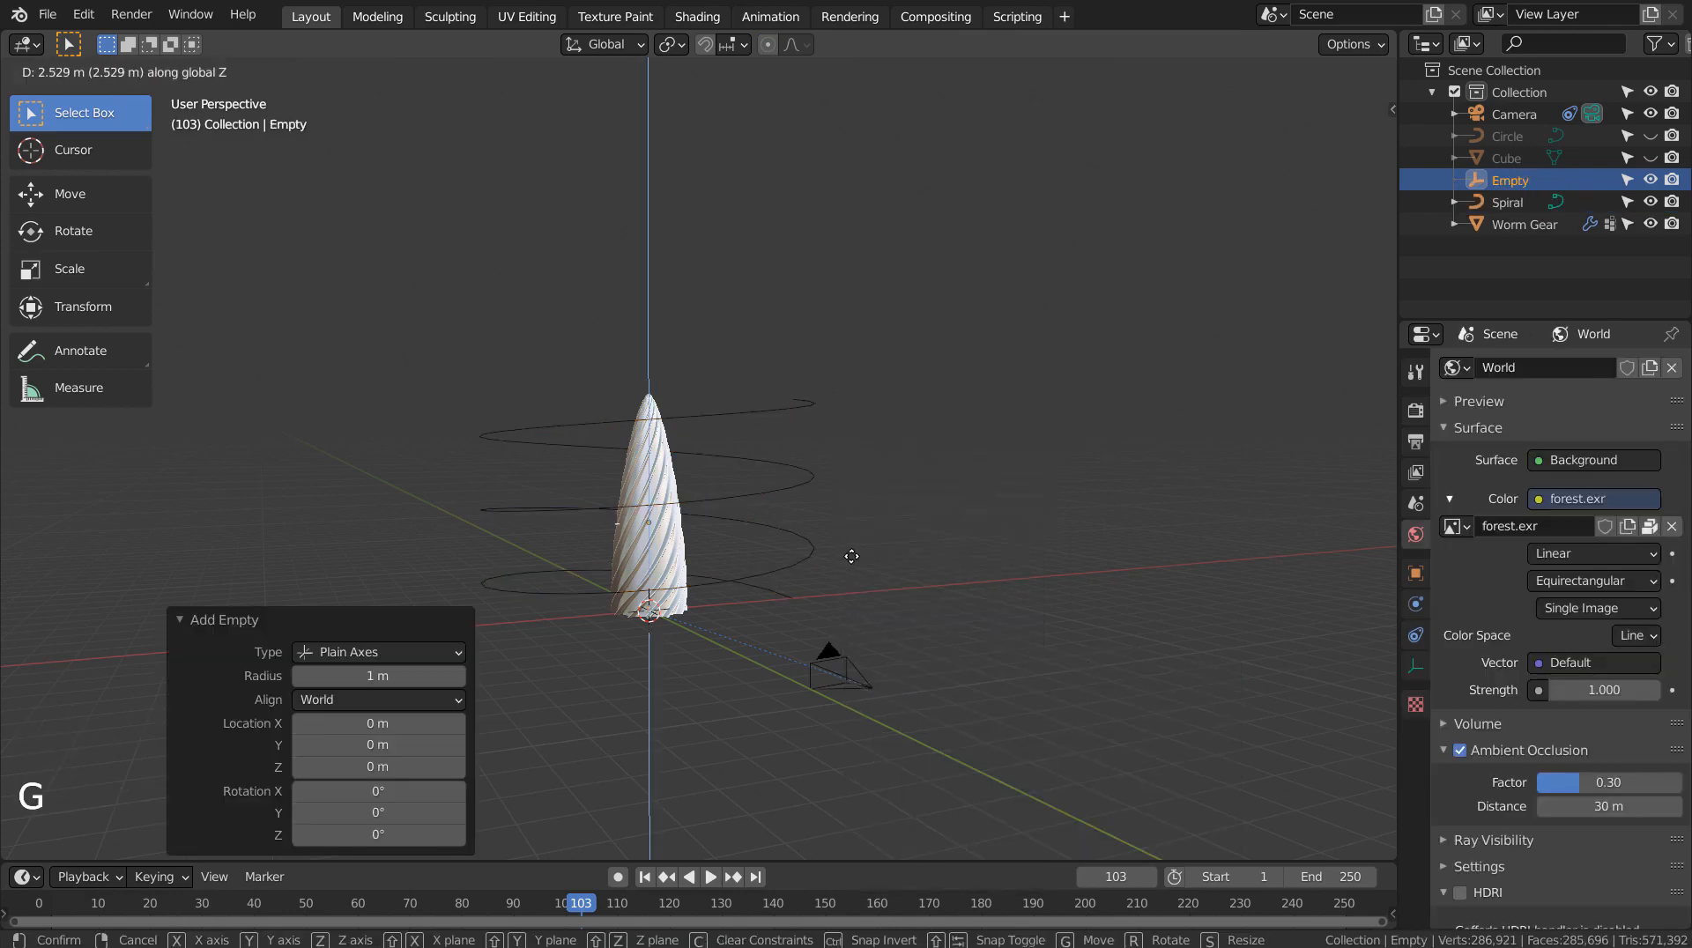
left_click(851, 547)
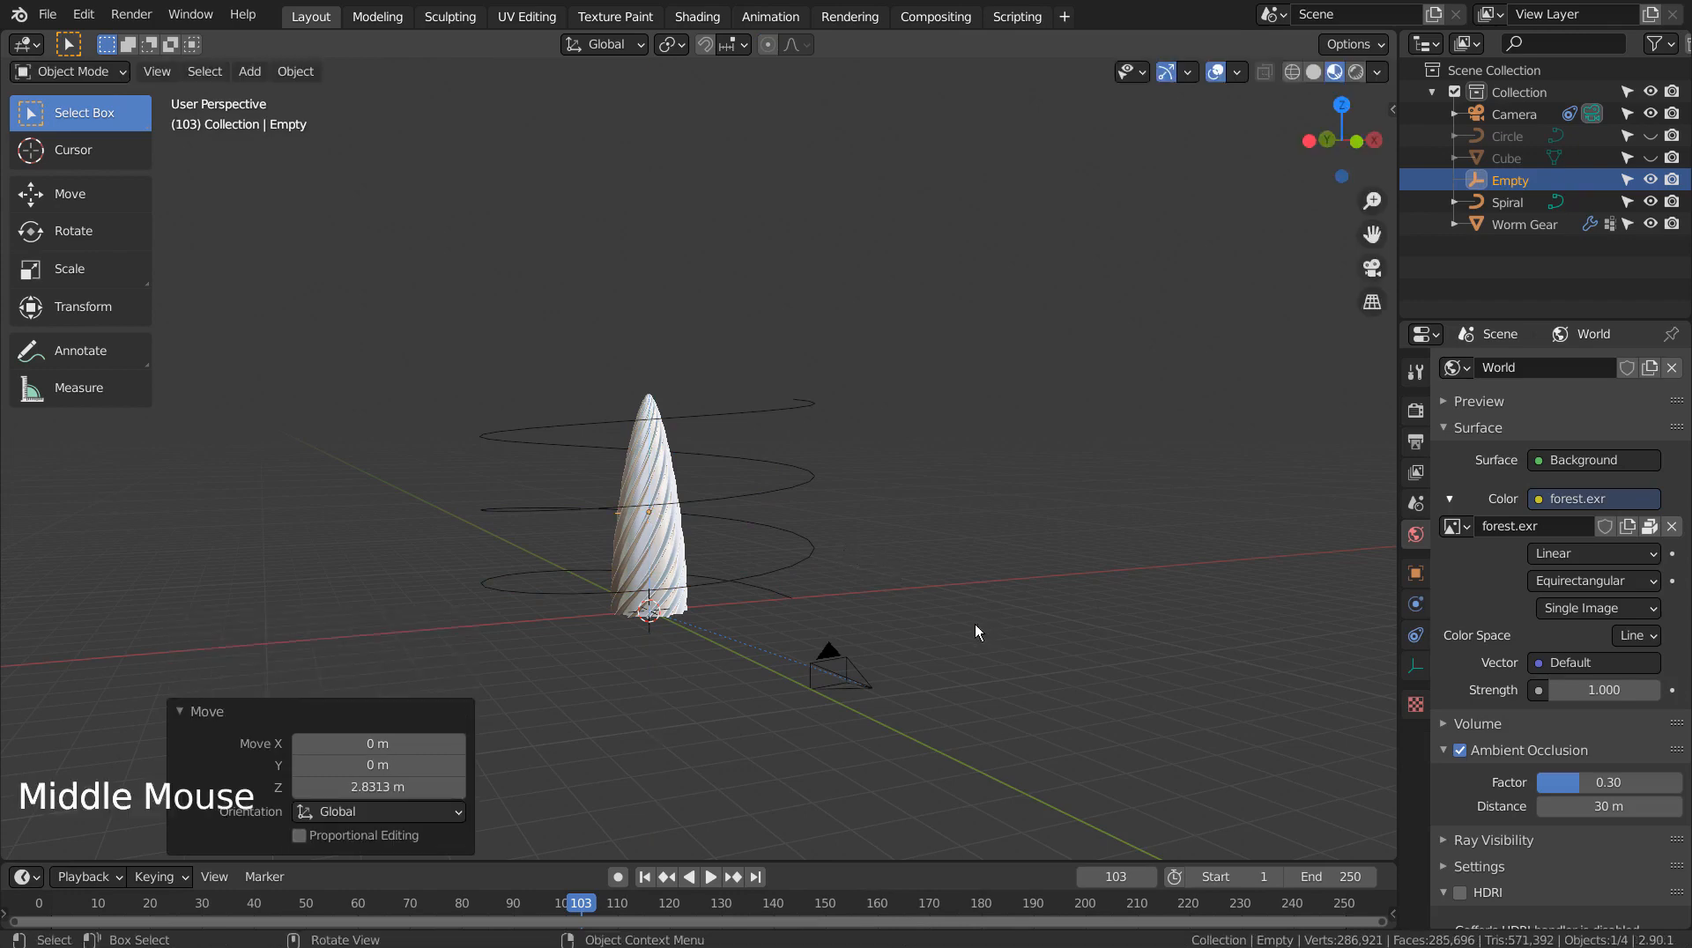
middle_click_drag(975, 623, 983, 537)
left_click(984, 537)
key("shift+a")
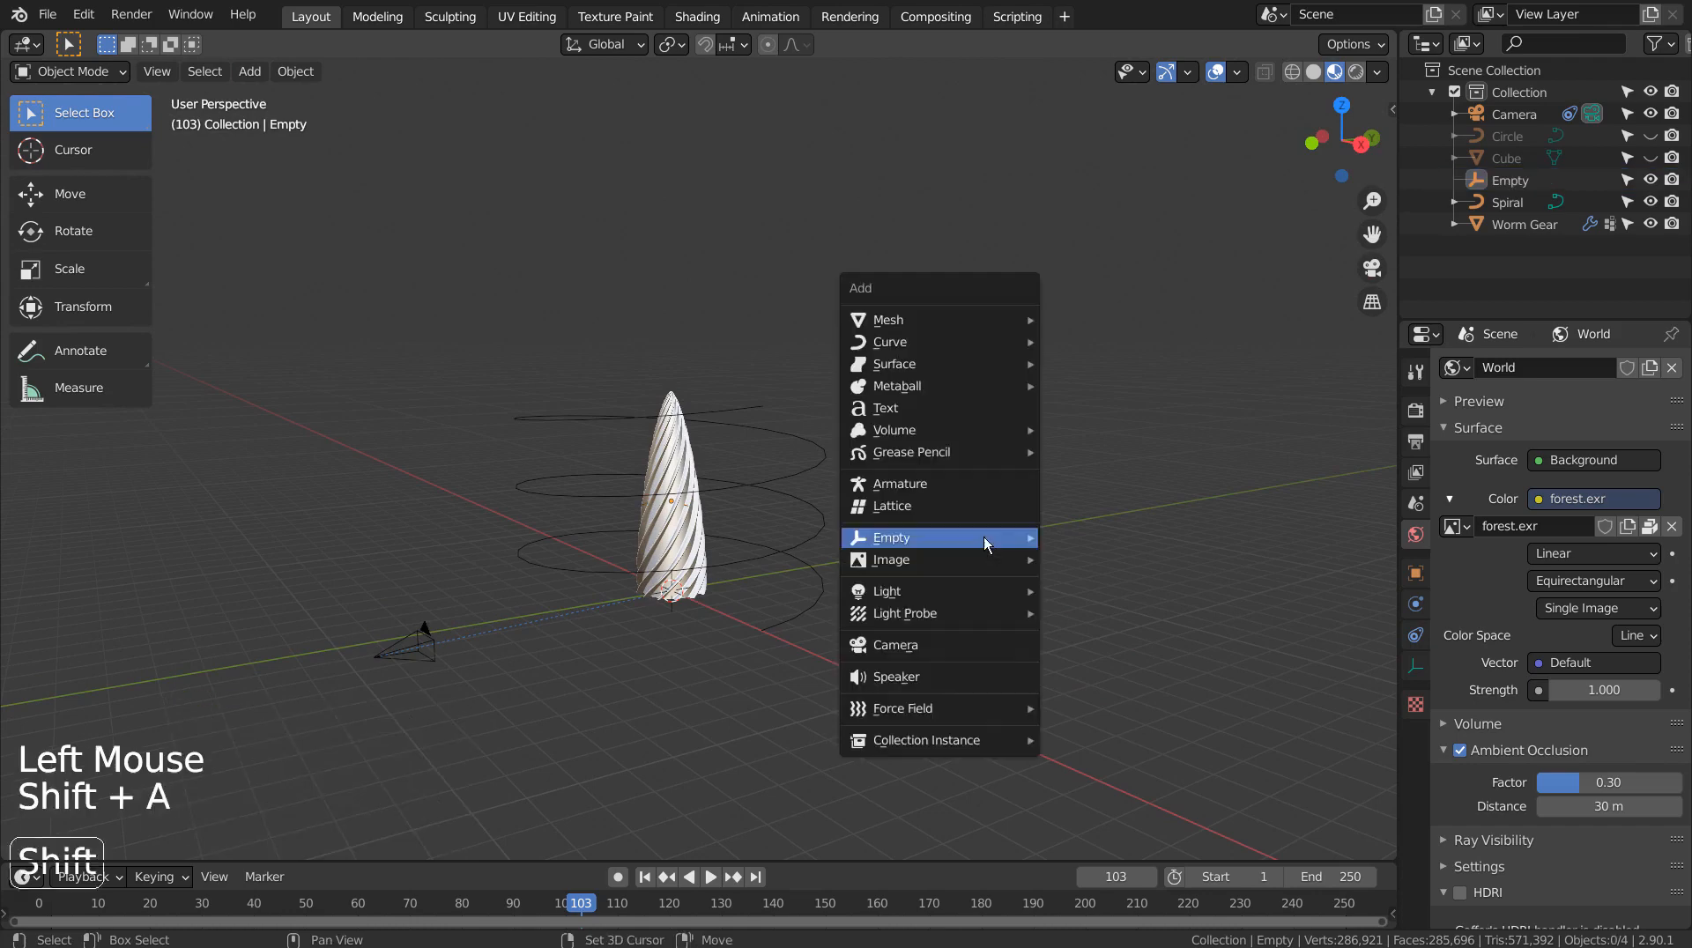
Add a plane and scale it about 22.78 times into a broad floor under the spire
mouse_move(981, 316)
left_click(1113, 319)
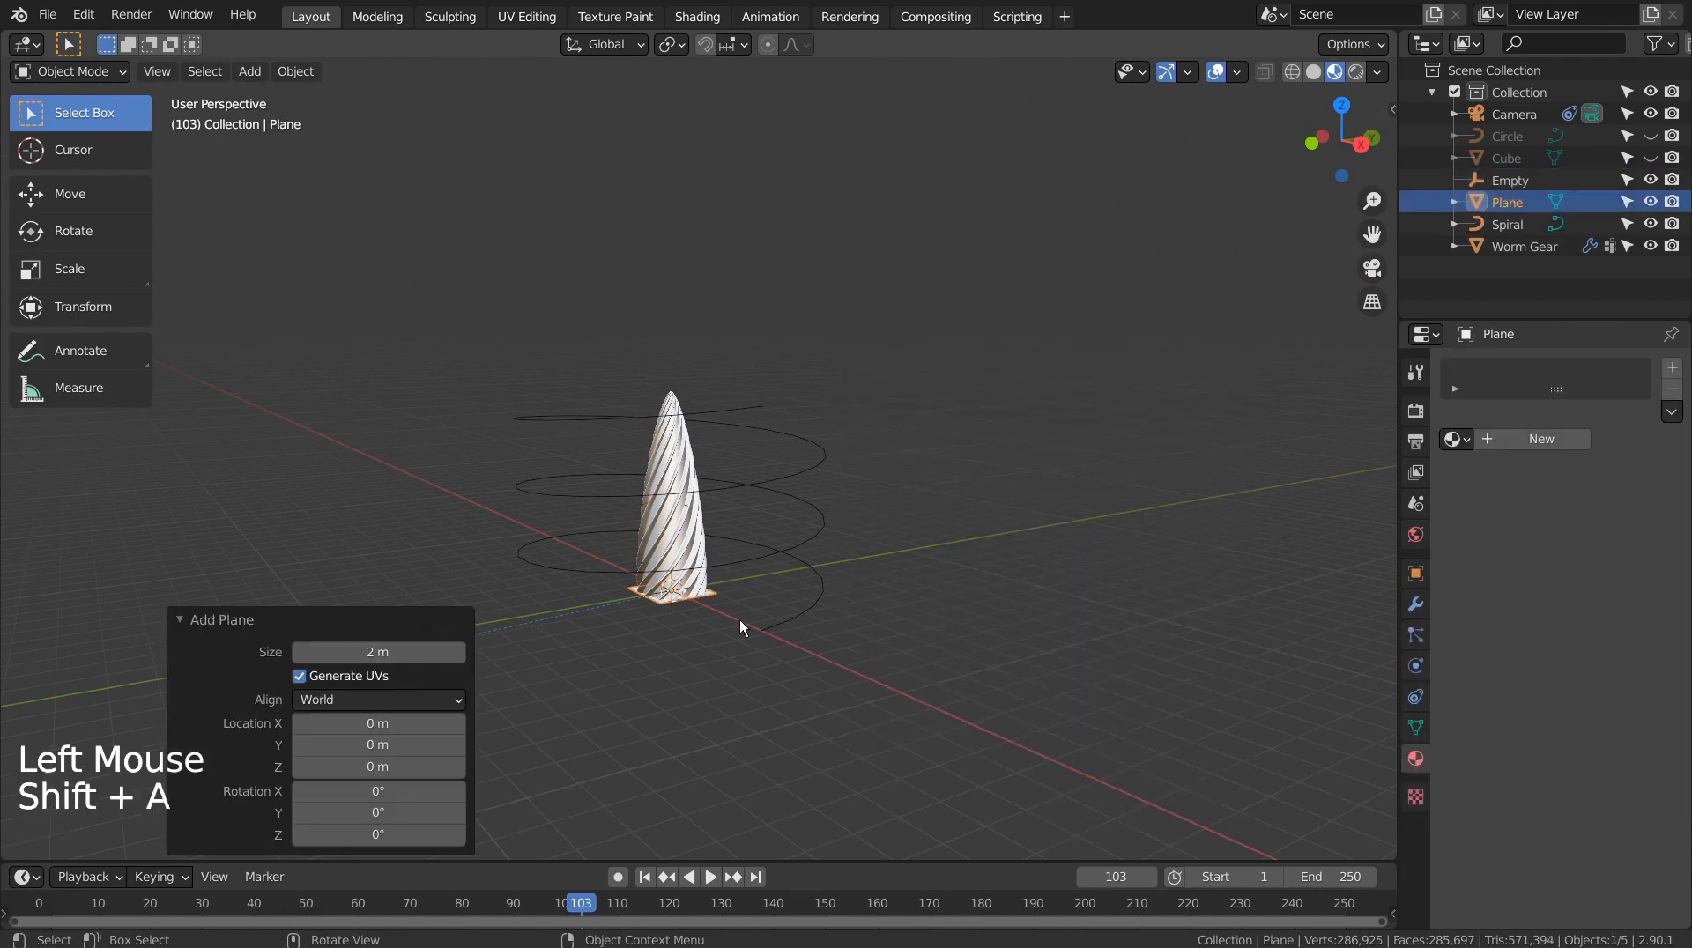
key("s")
left_click(936, 538)
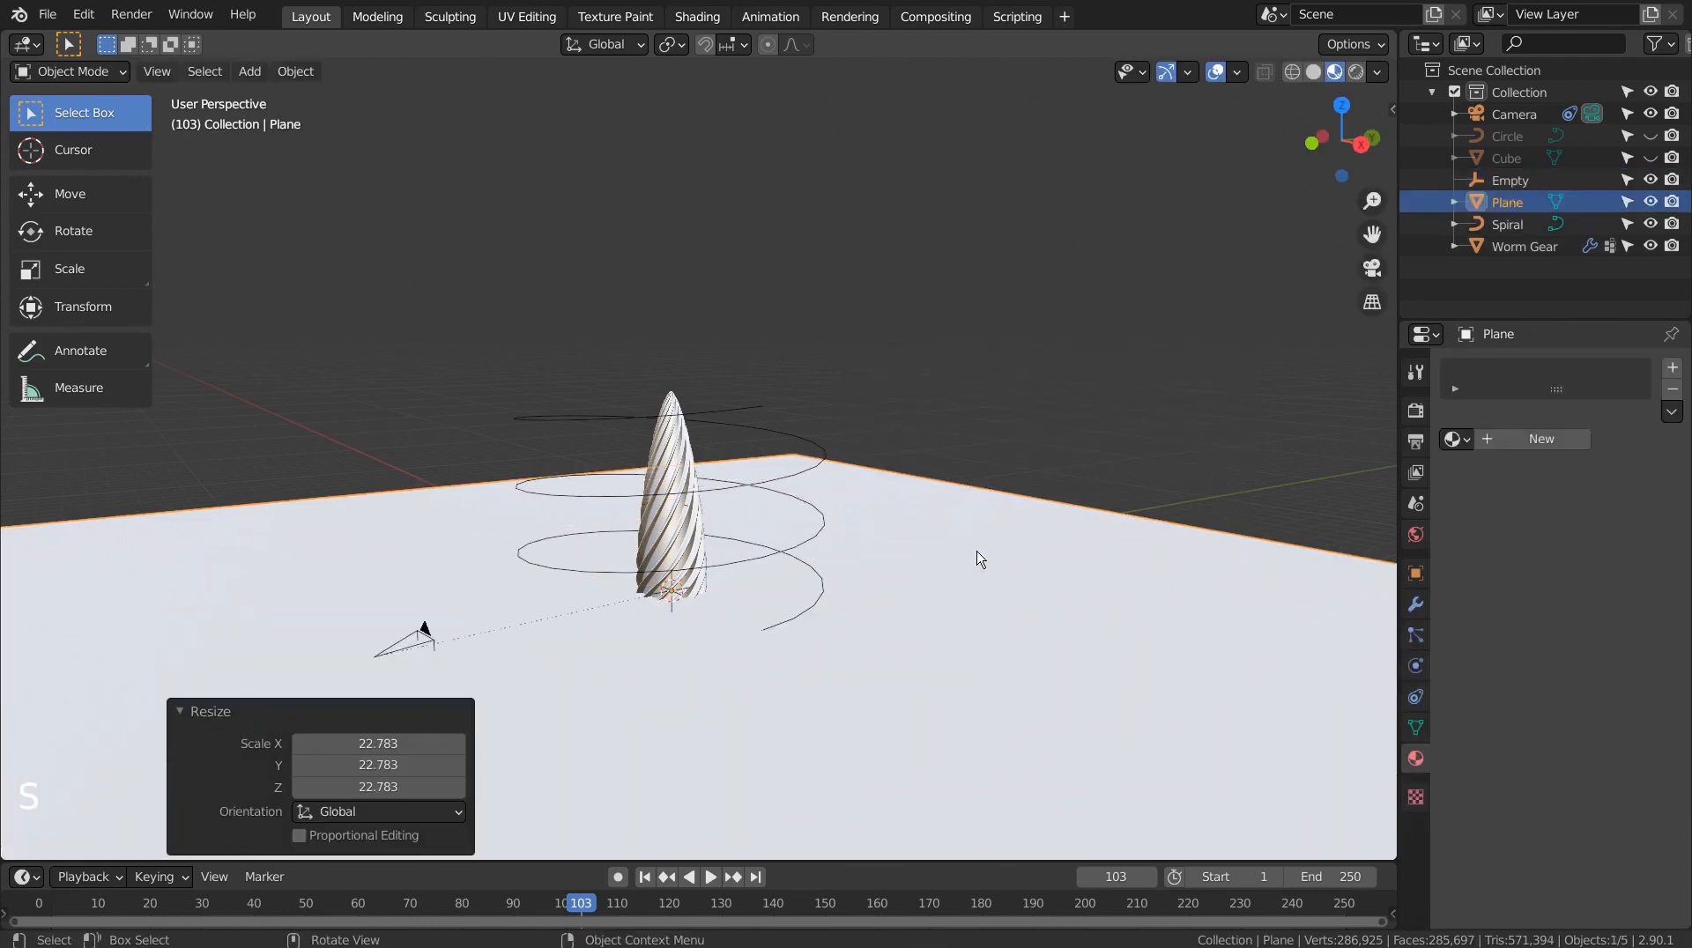
scroll(978, 560, "down", 5)
middle_click_drag(978, 560, 950, 643)
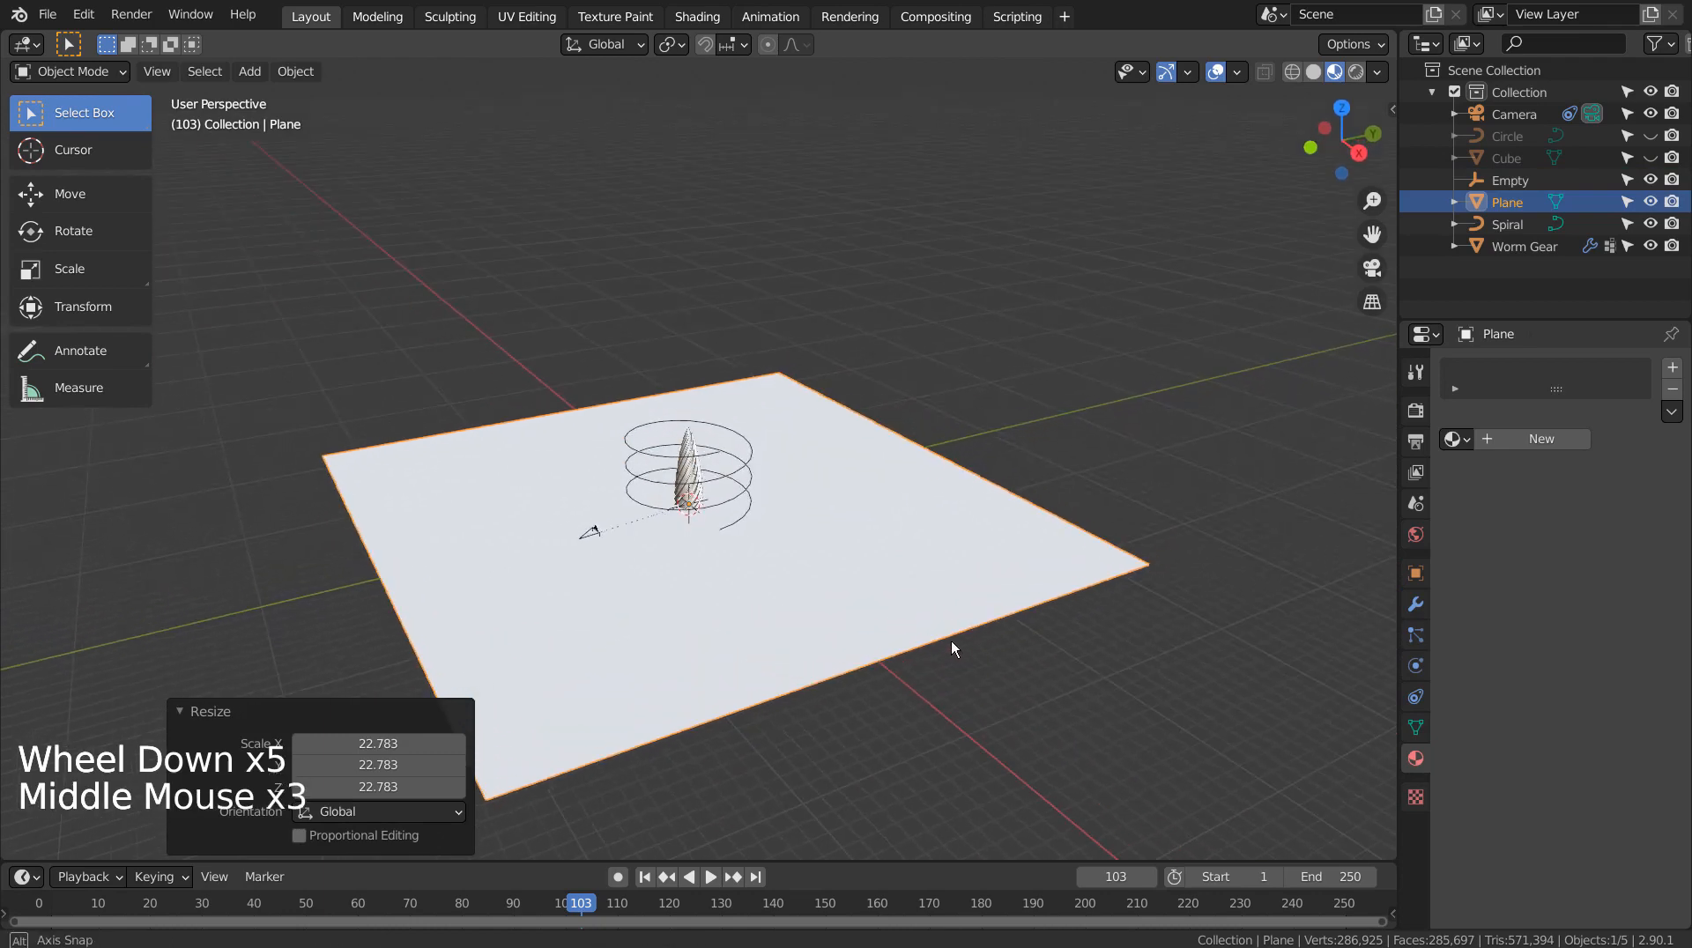
middle_click(952, 645)
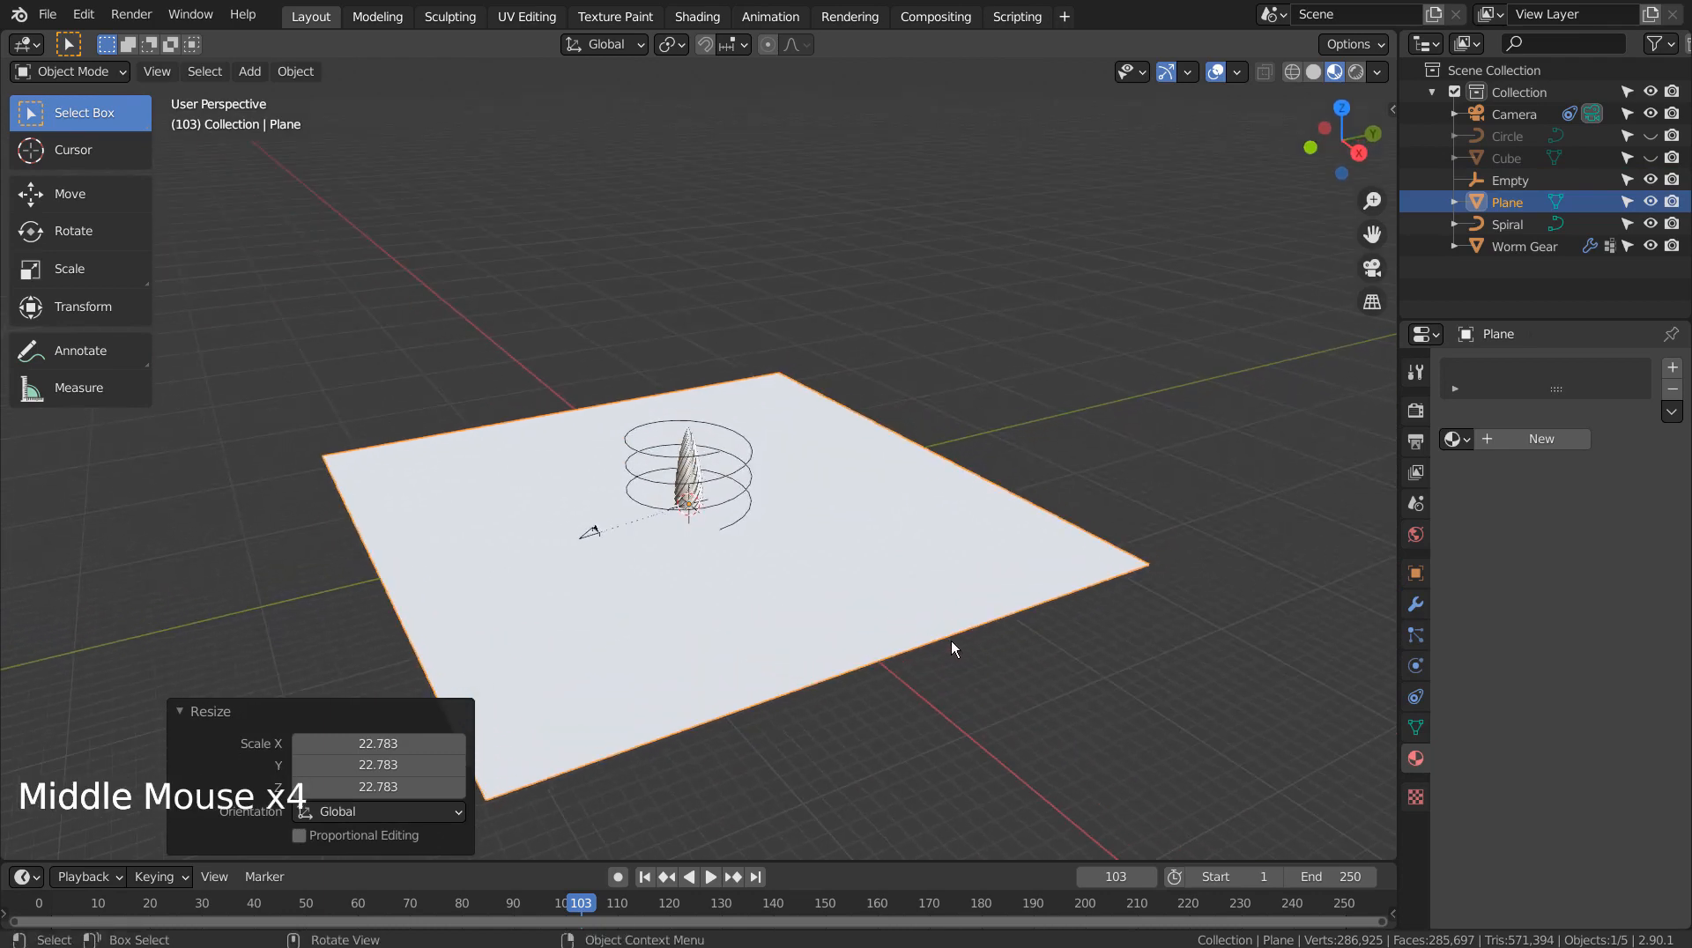
scroll(863, 560, "up", 2)
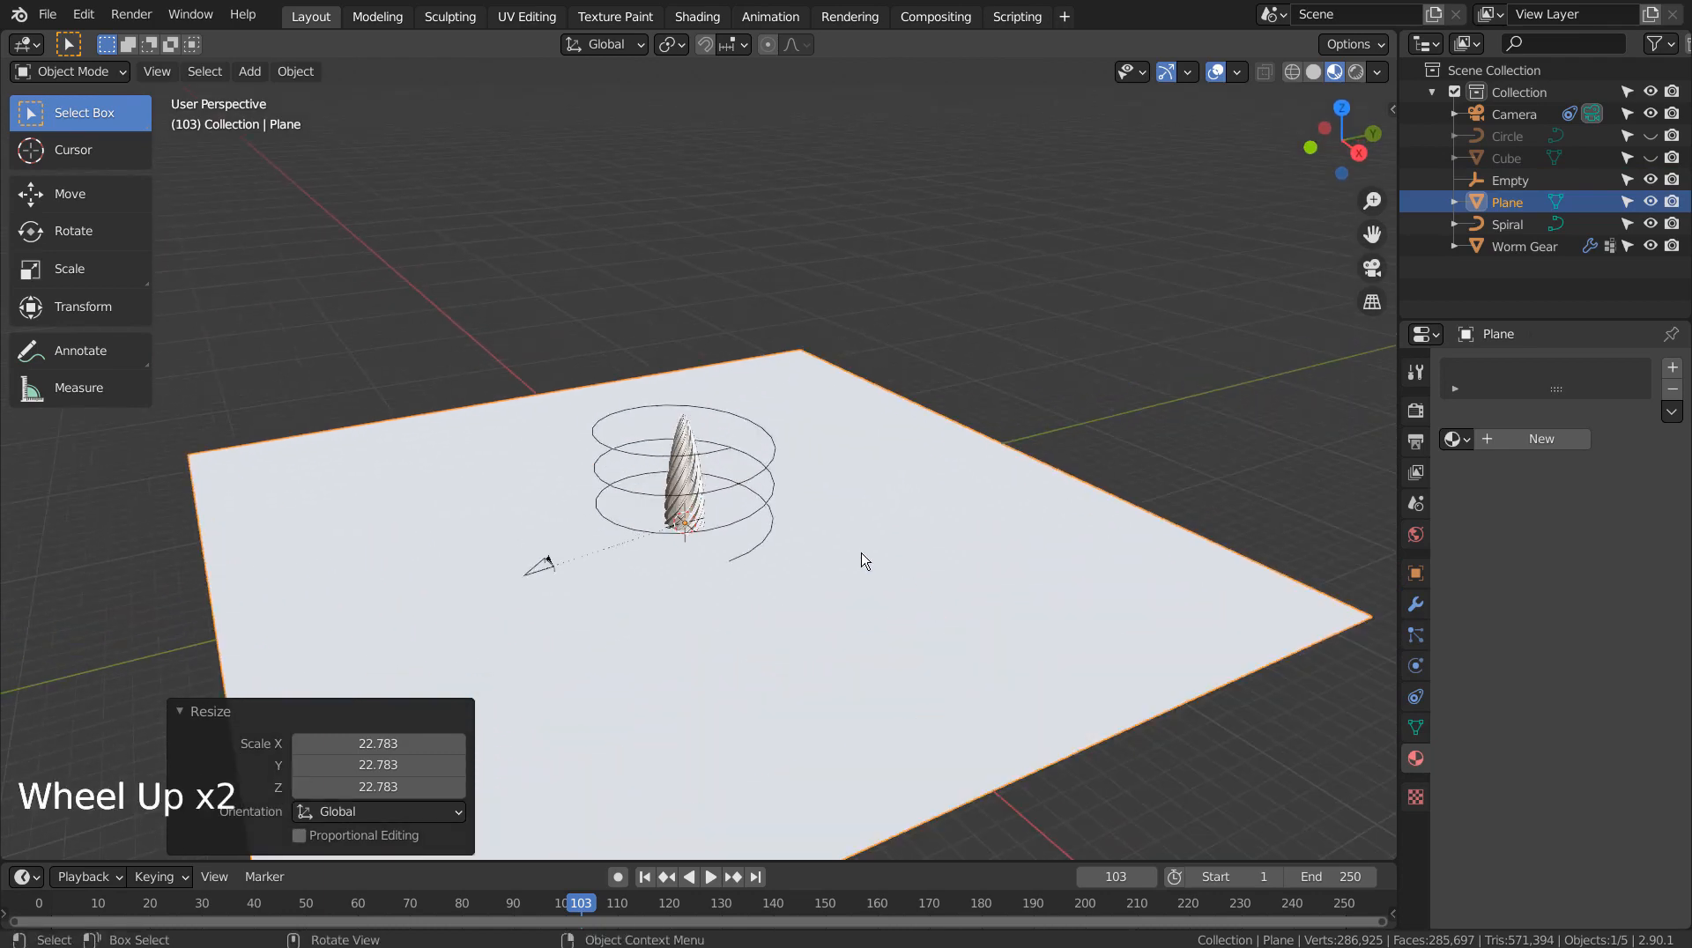
middle_click_drag(851, 589, 919, 560)
scroll(901, 566, "up", 4)
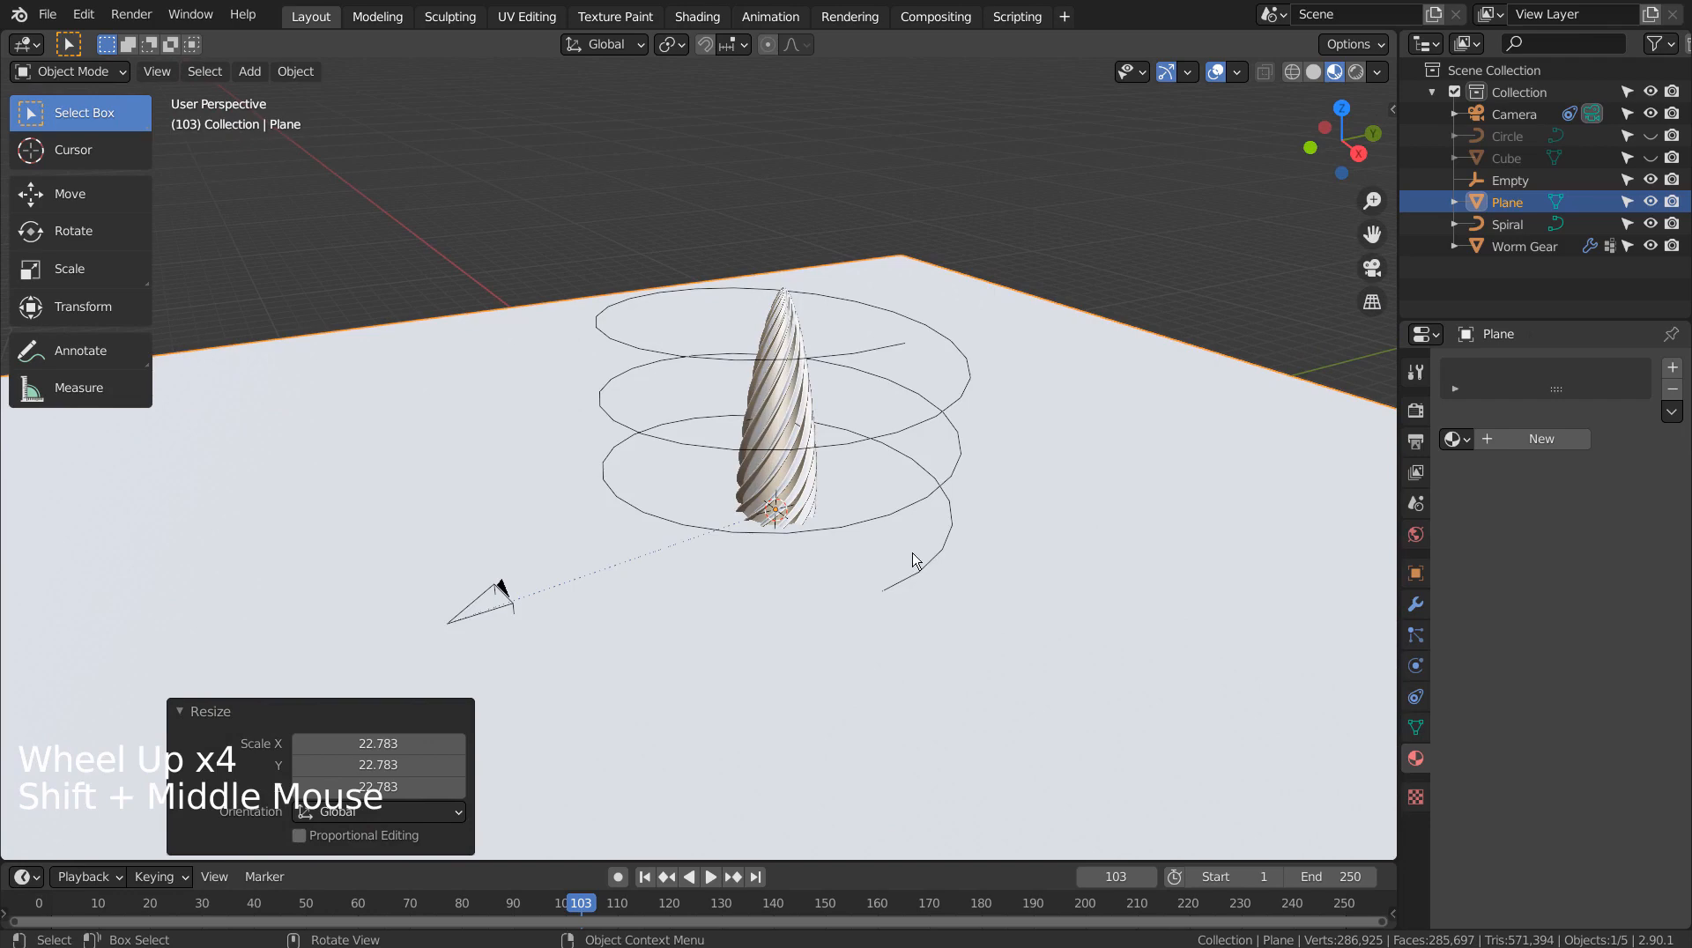
Set the camera's Follow Path target to Spiral and Track To target to Empty, then view through it
left_click(508, 609)
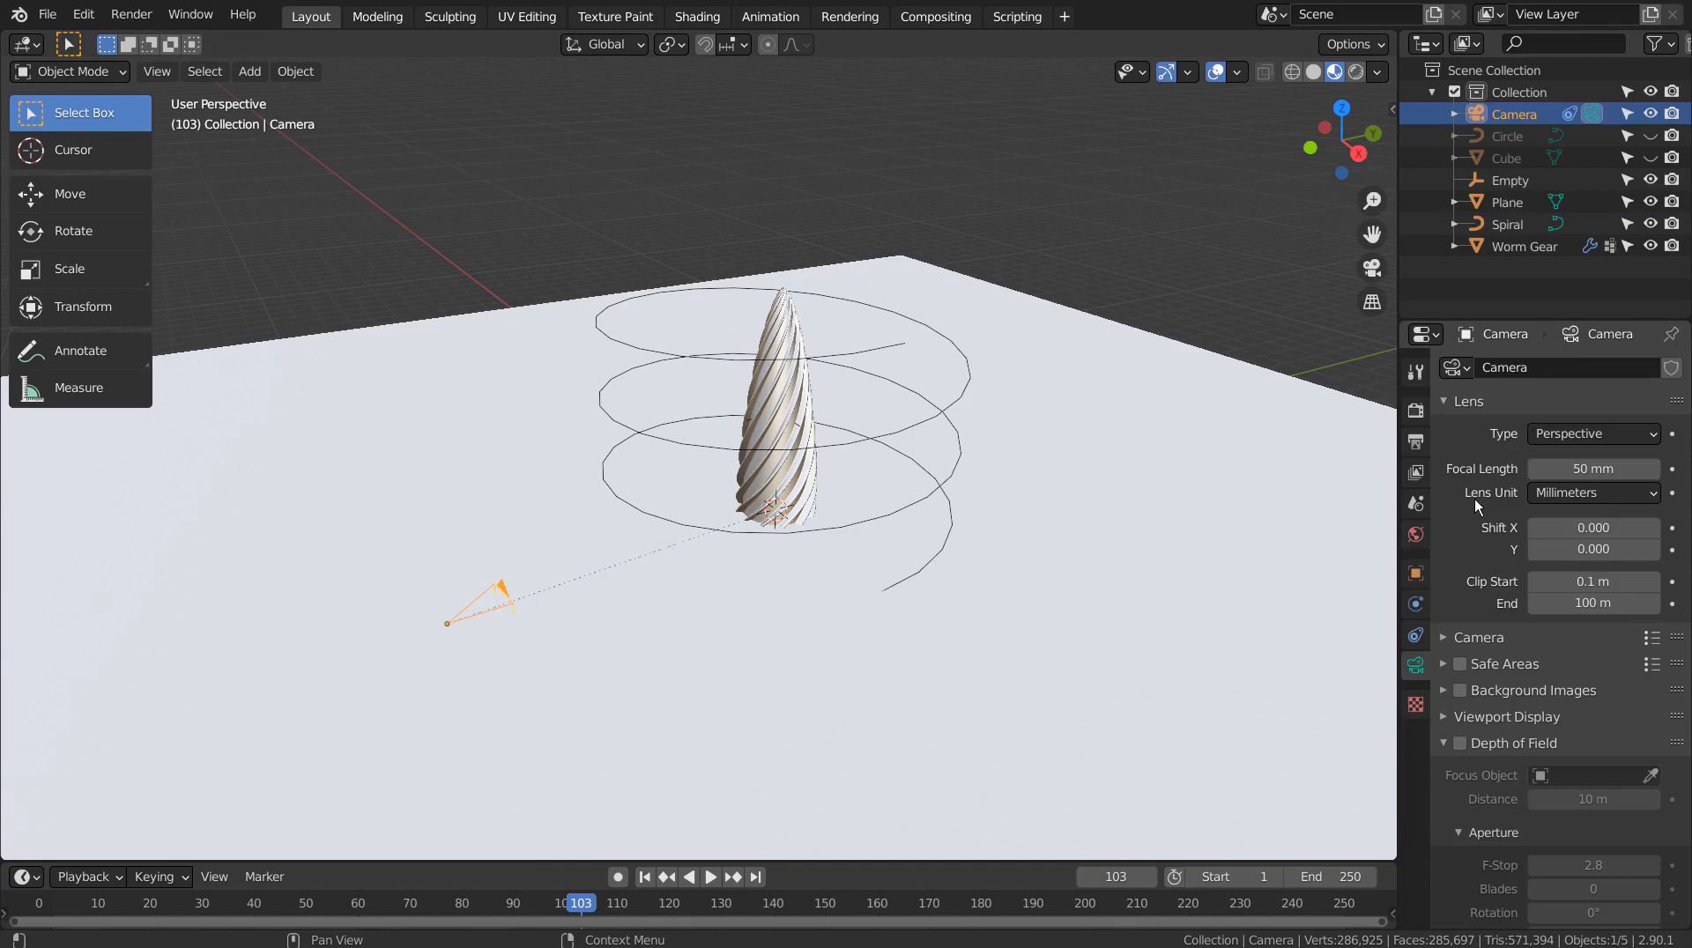
left_click(1416, 635)
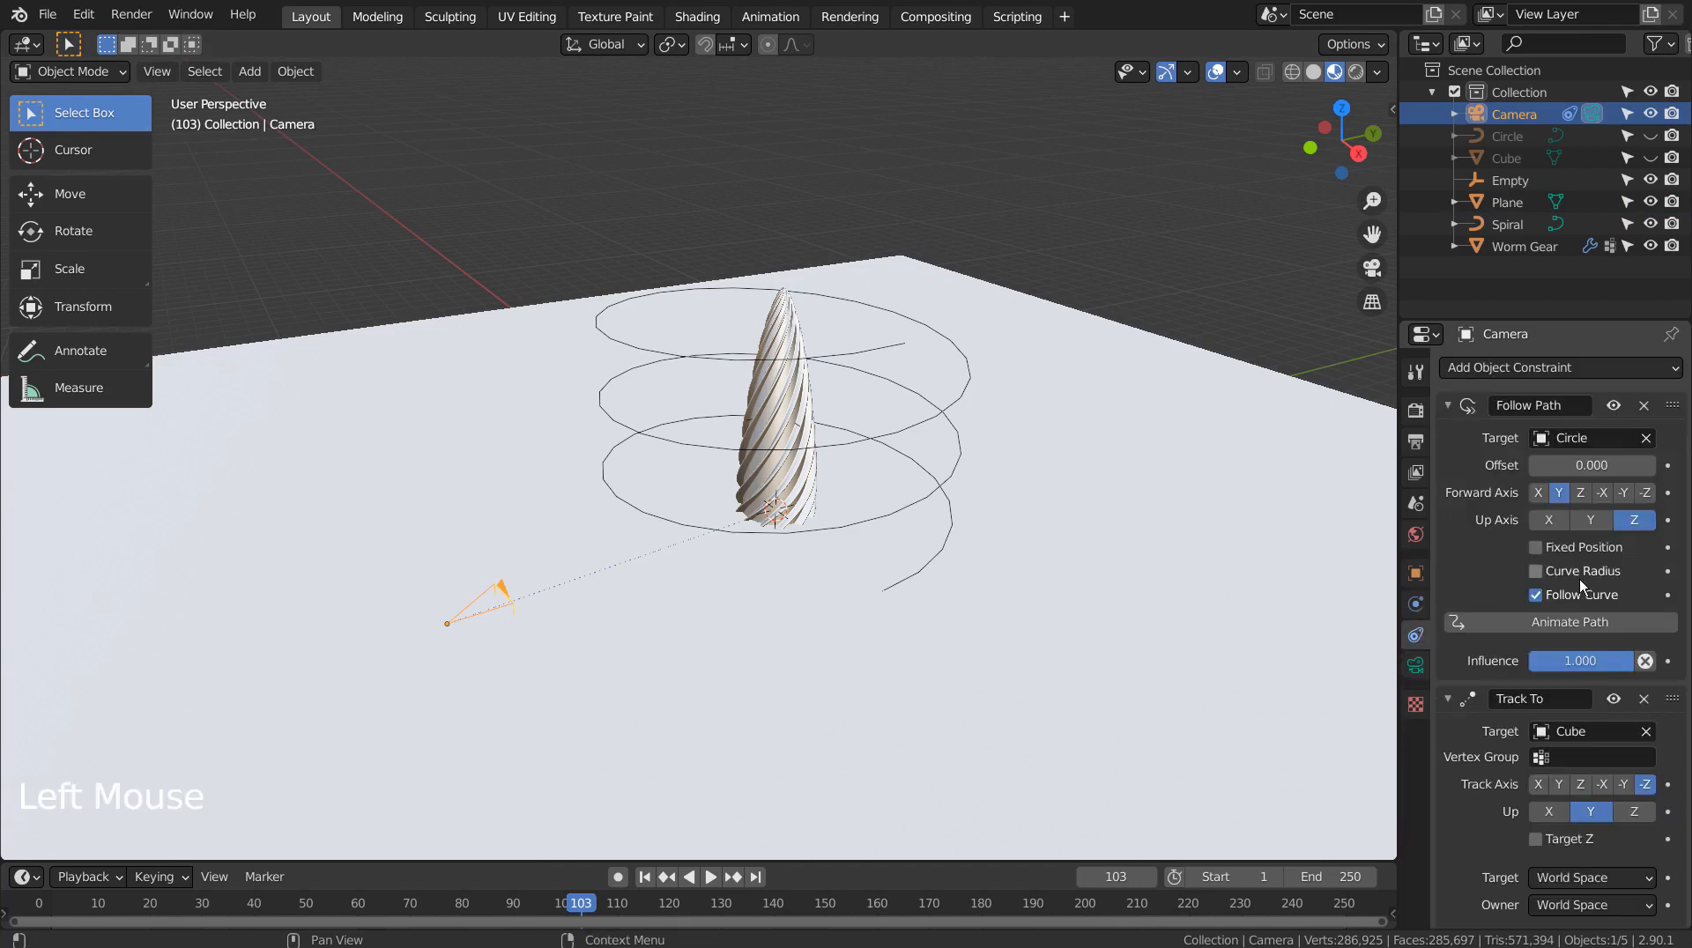
double_click(1584, 435)
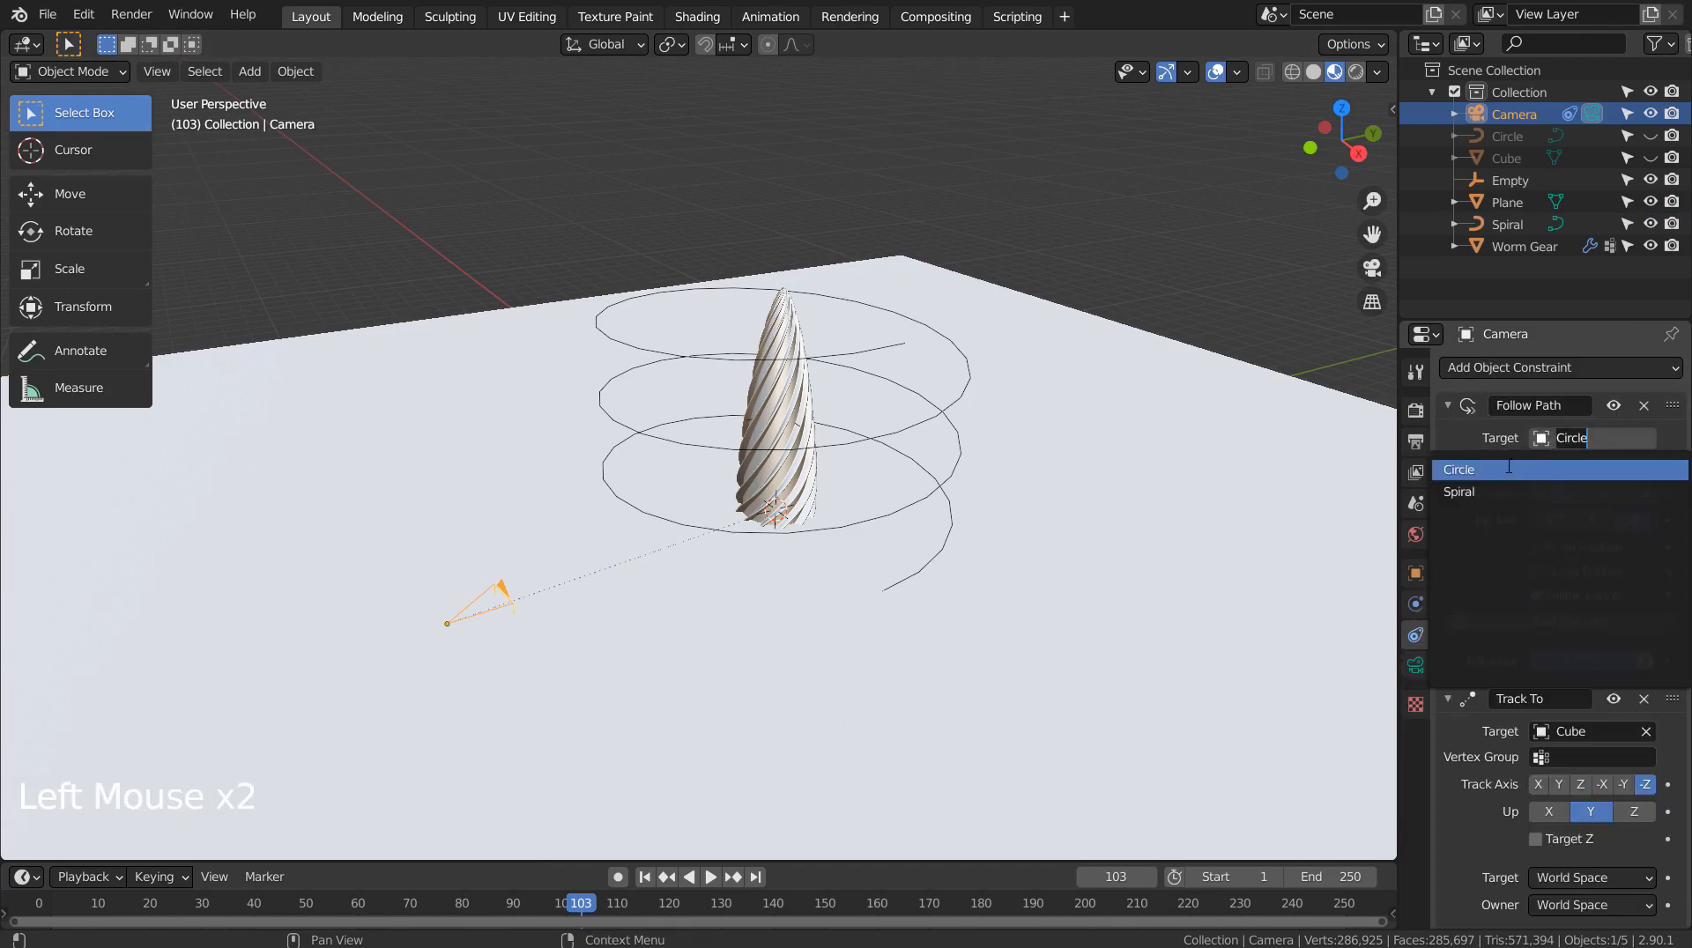
left_click(1477, 492)
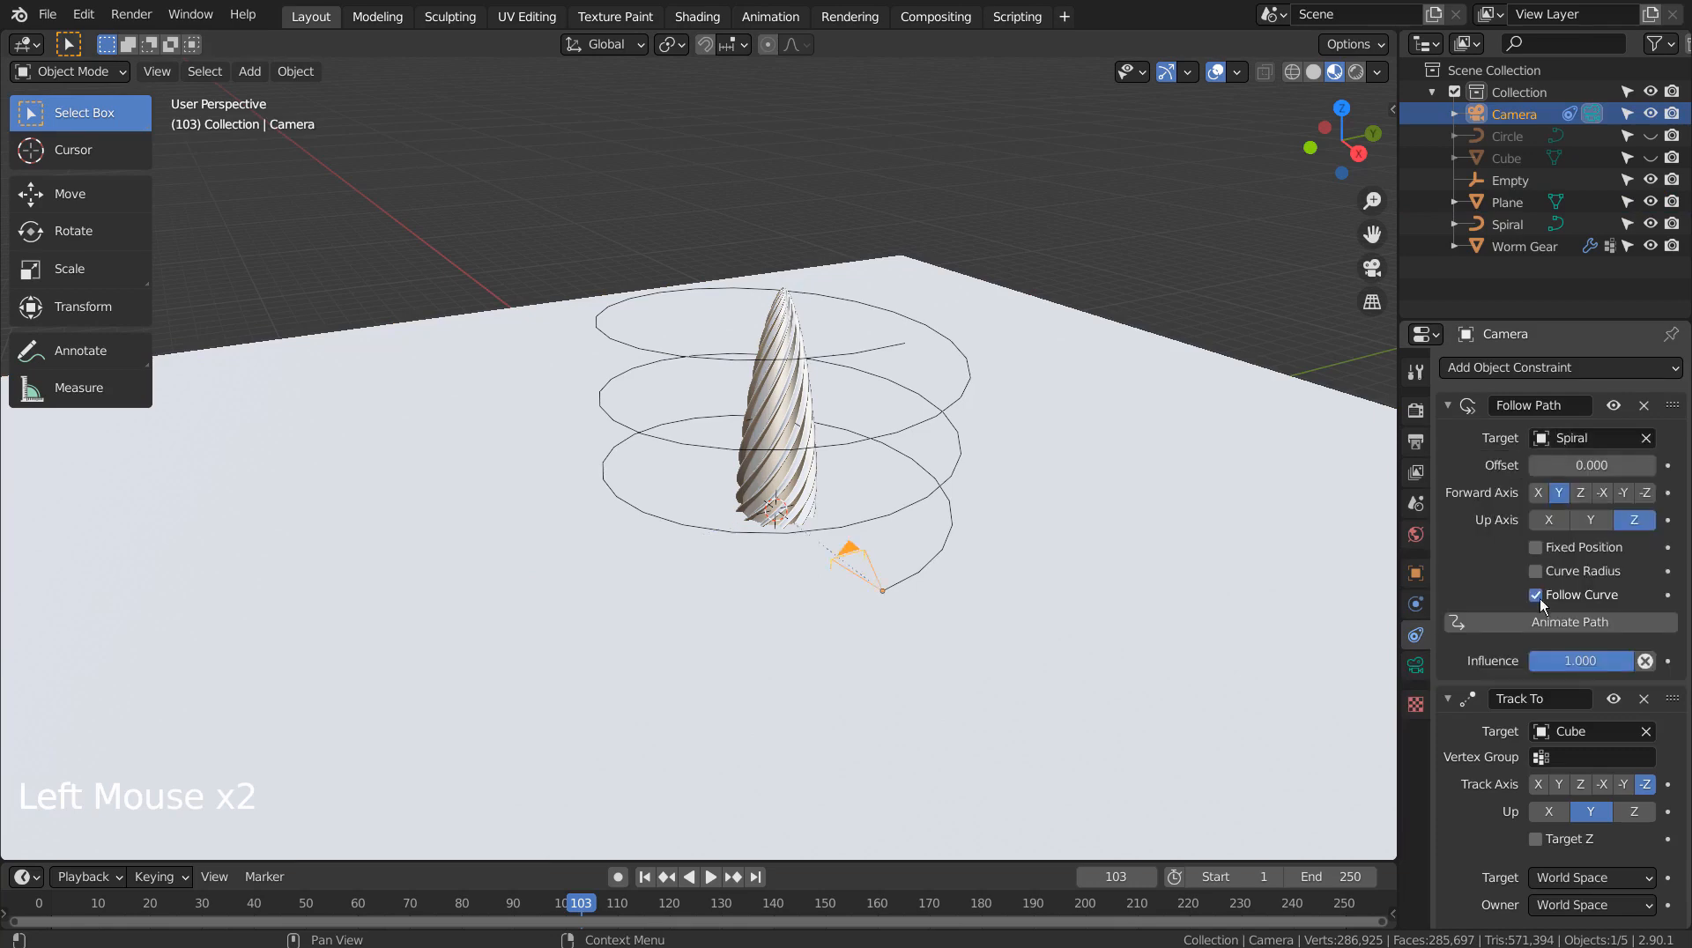
left_click(1542, 737)
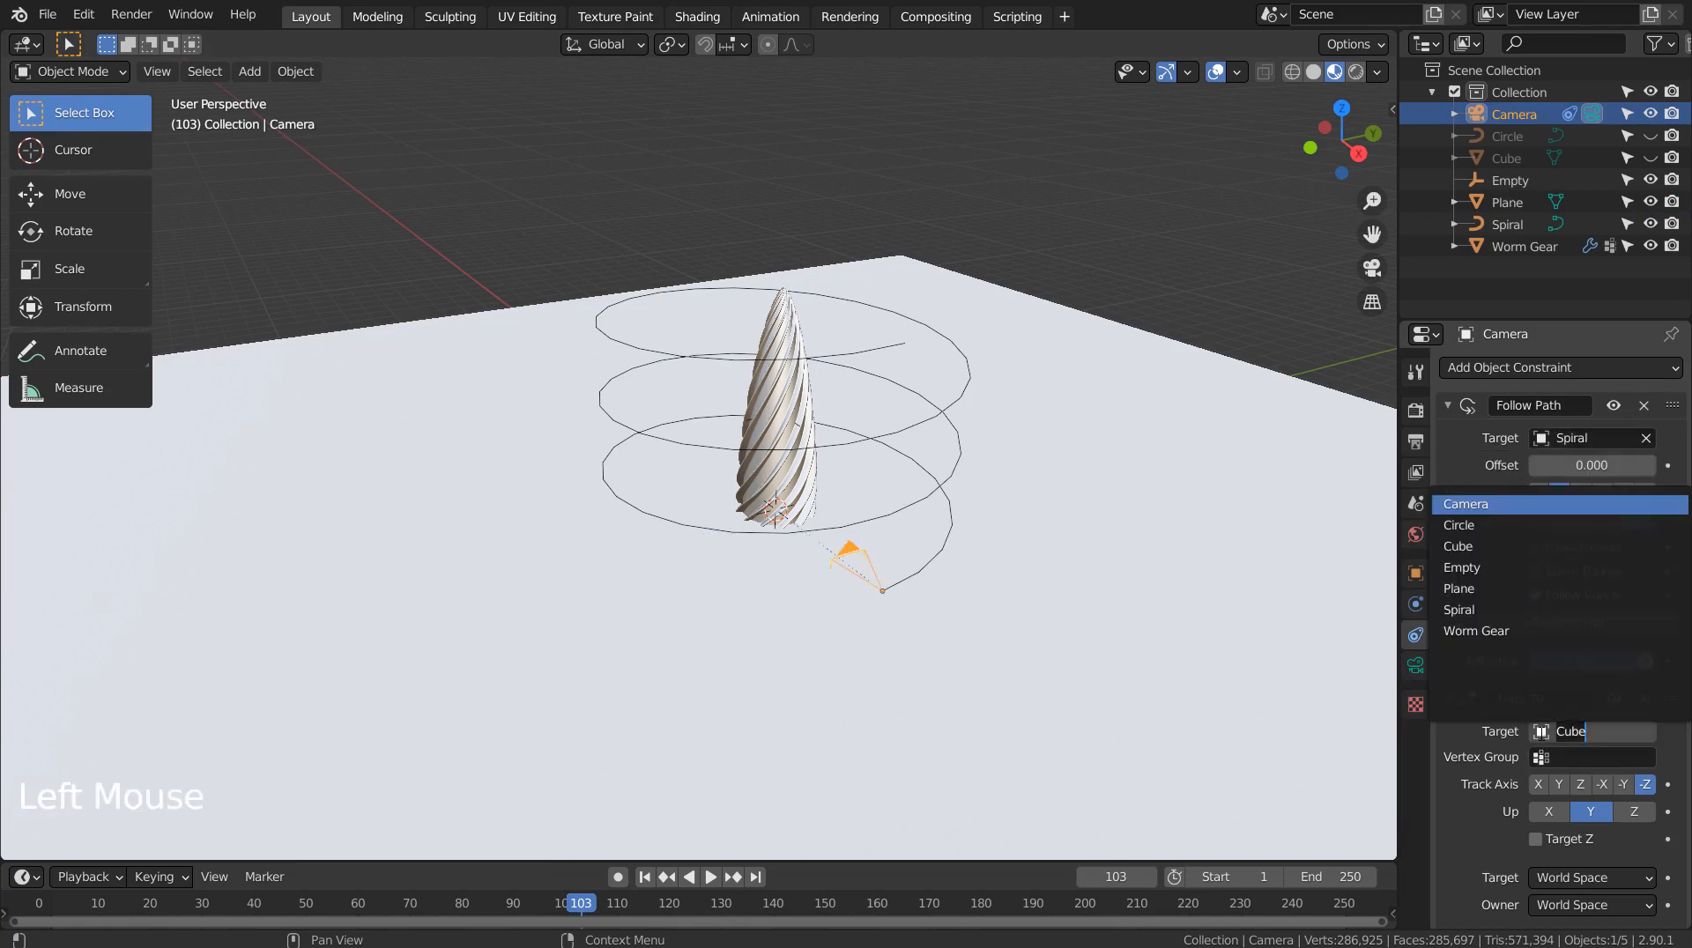
left_click(1485, 573)
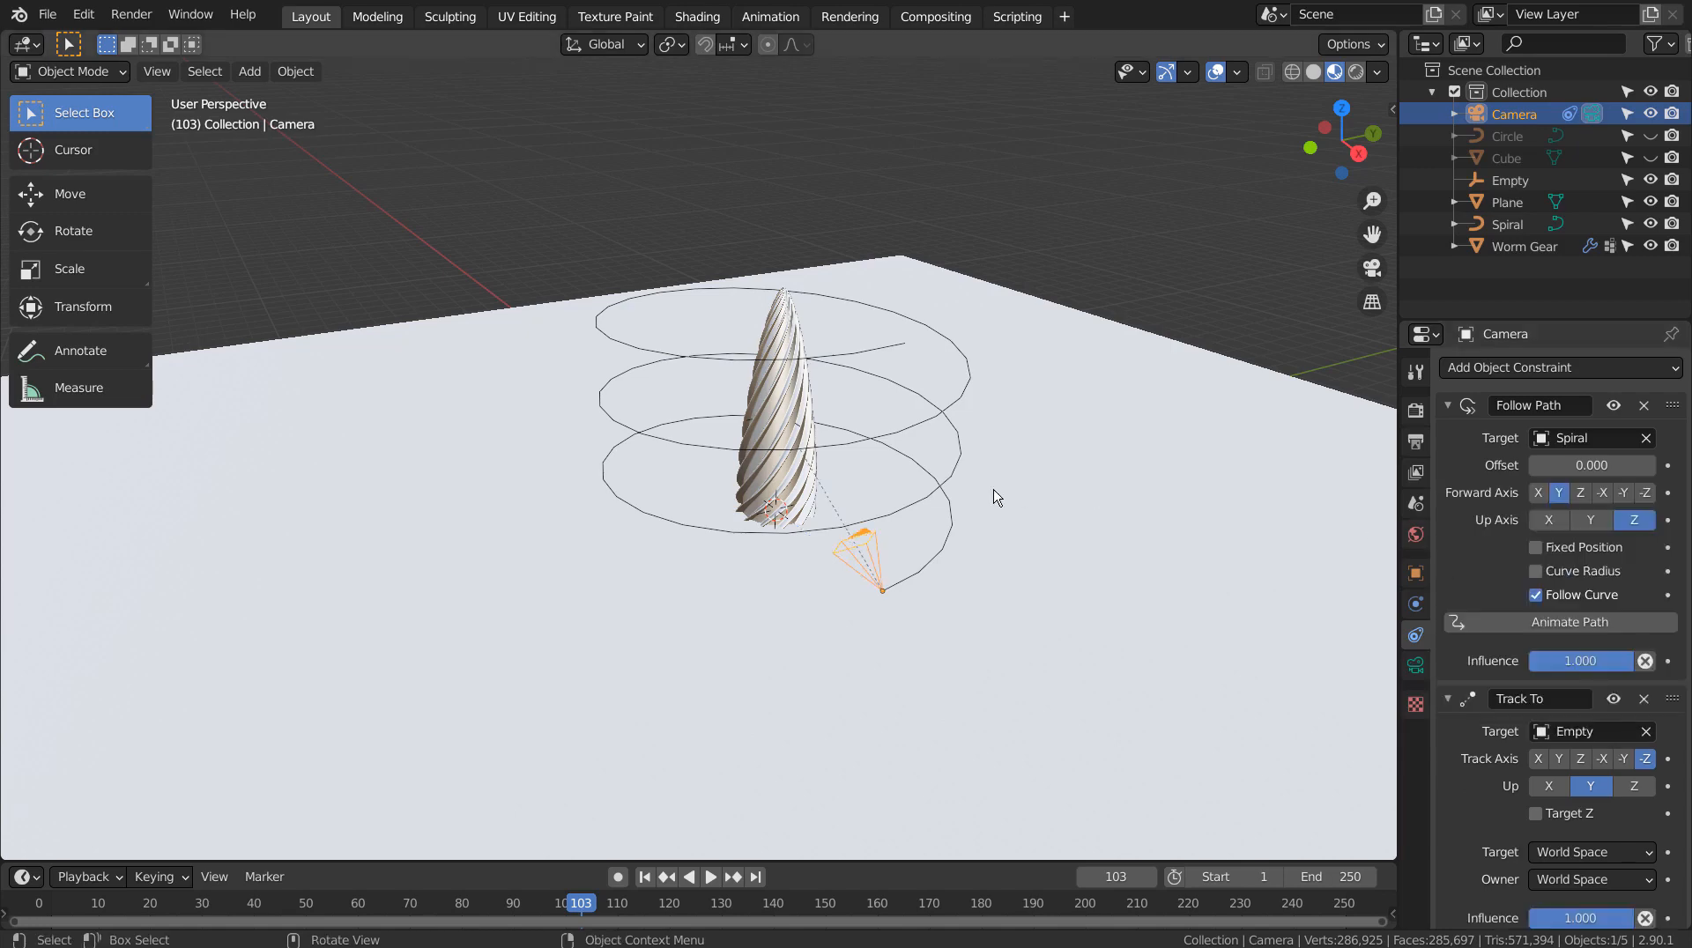
key("KP_0")
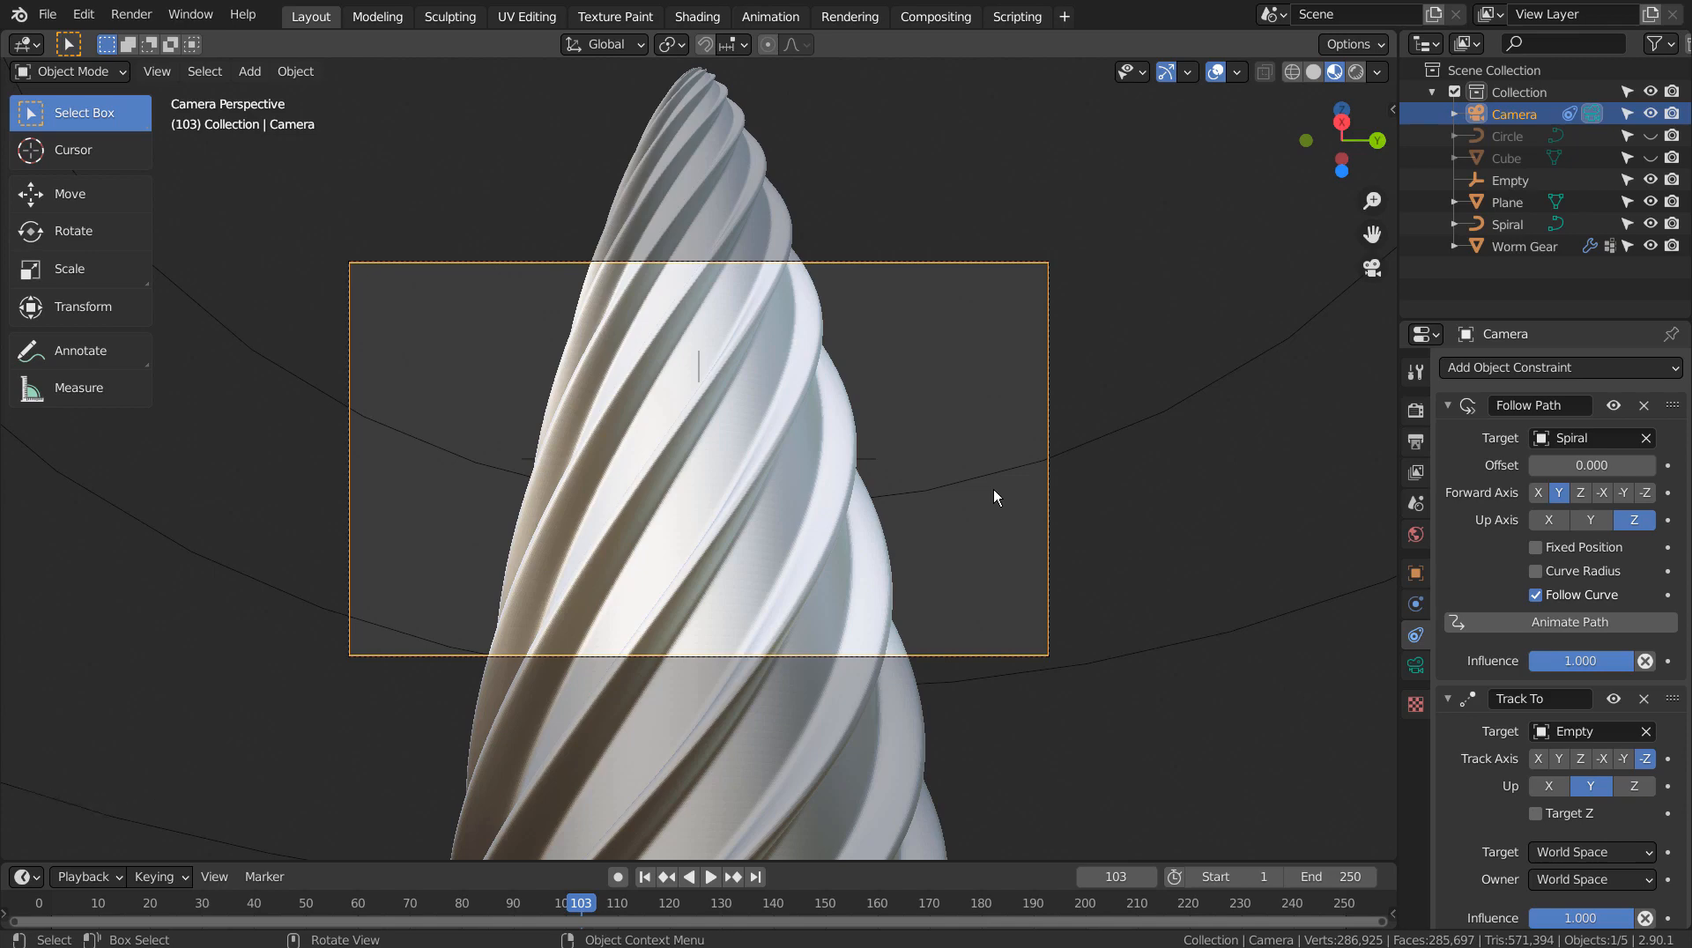
Test-play the timeline, rewind to frame 1 and orbit to see the whole scene
left_click(713, 875)
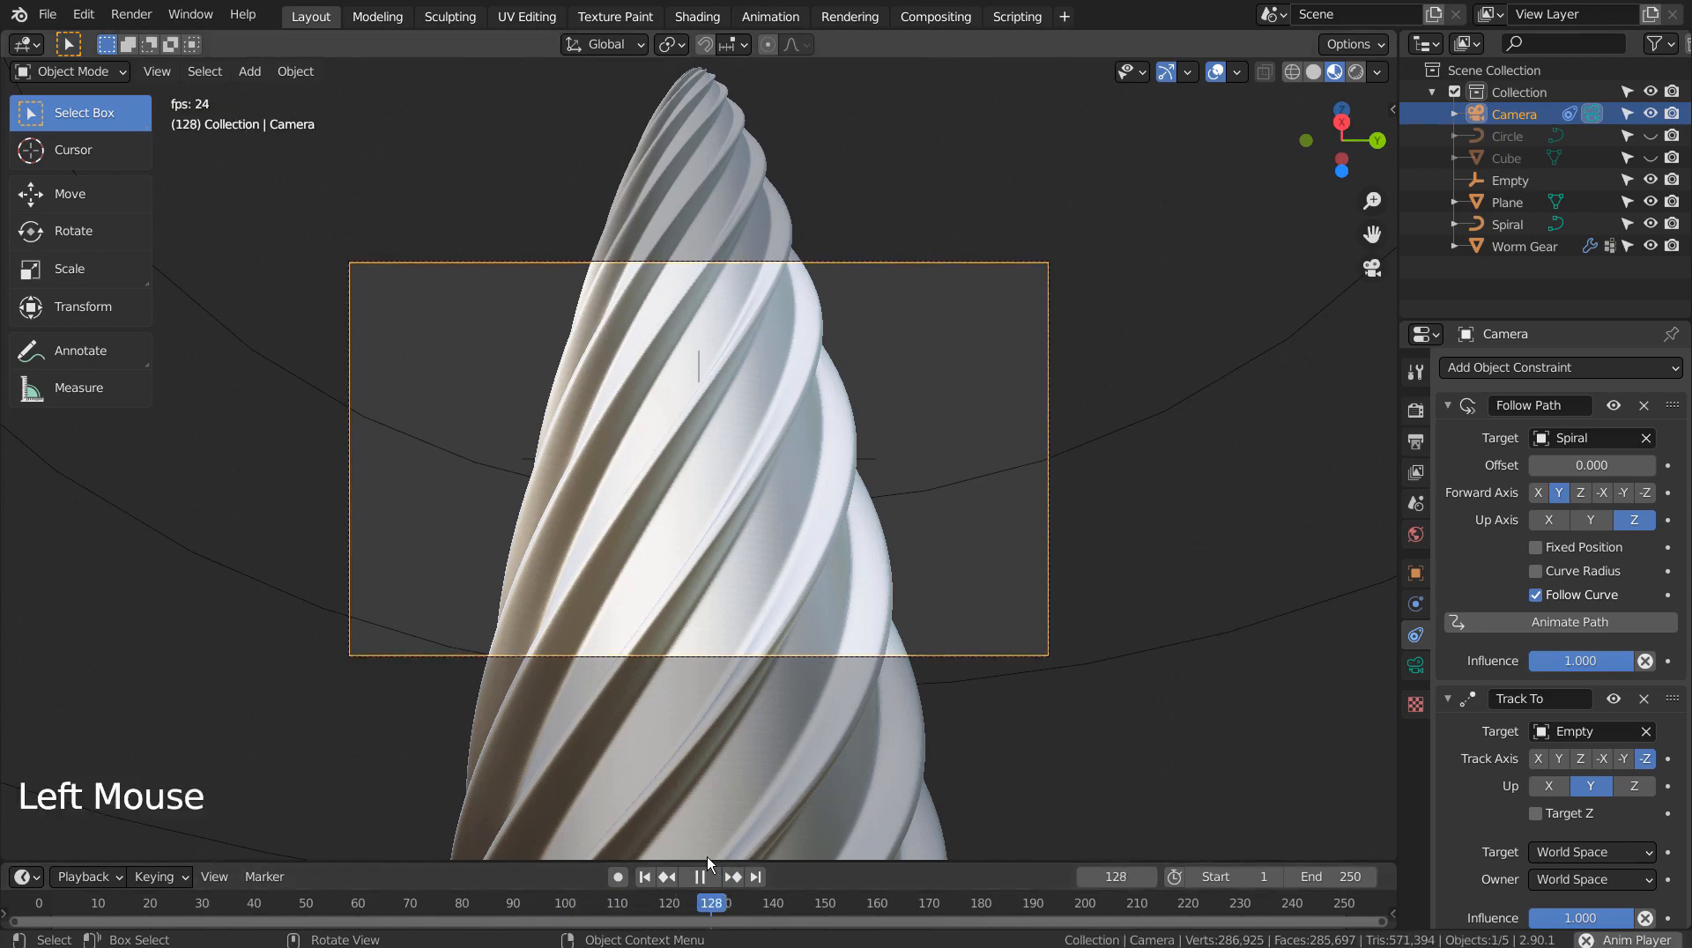
left_click(647, 876)
left_click(648, 876)
scroll(846, 758, "down", 5)
mouse_move(902, 715)
middle_mouse_down()
mouse_move(934, 658)
mouse_move(1023, 696)
mouse_move(922, 578)
mouse_move(917, 642)
mouse_move(884, 687)
middle_mouse_up()
scroll(985, 655, "down", 7)
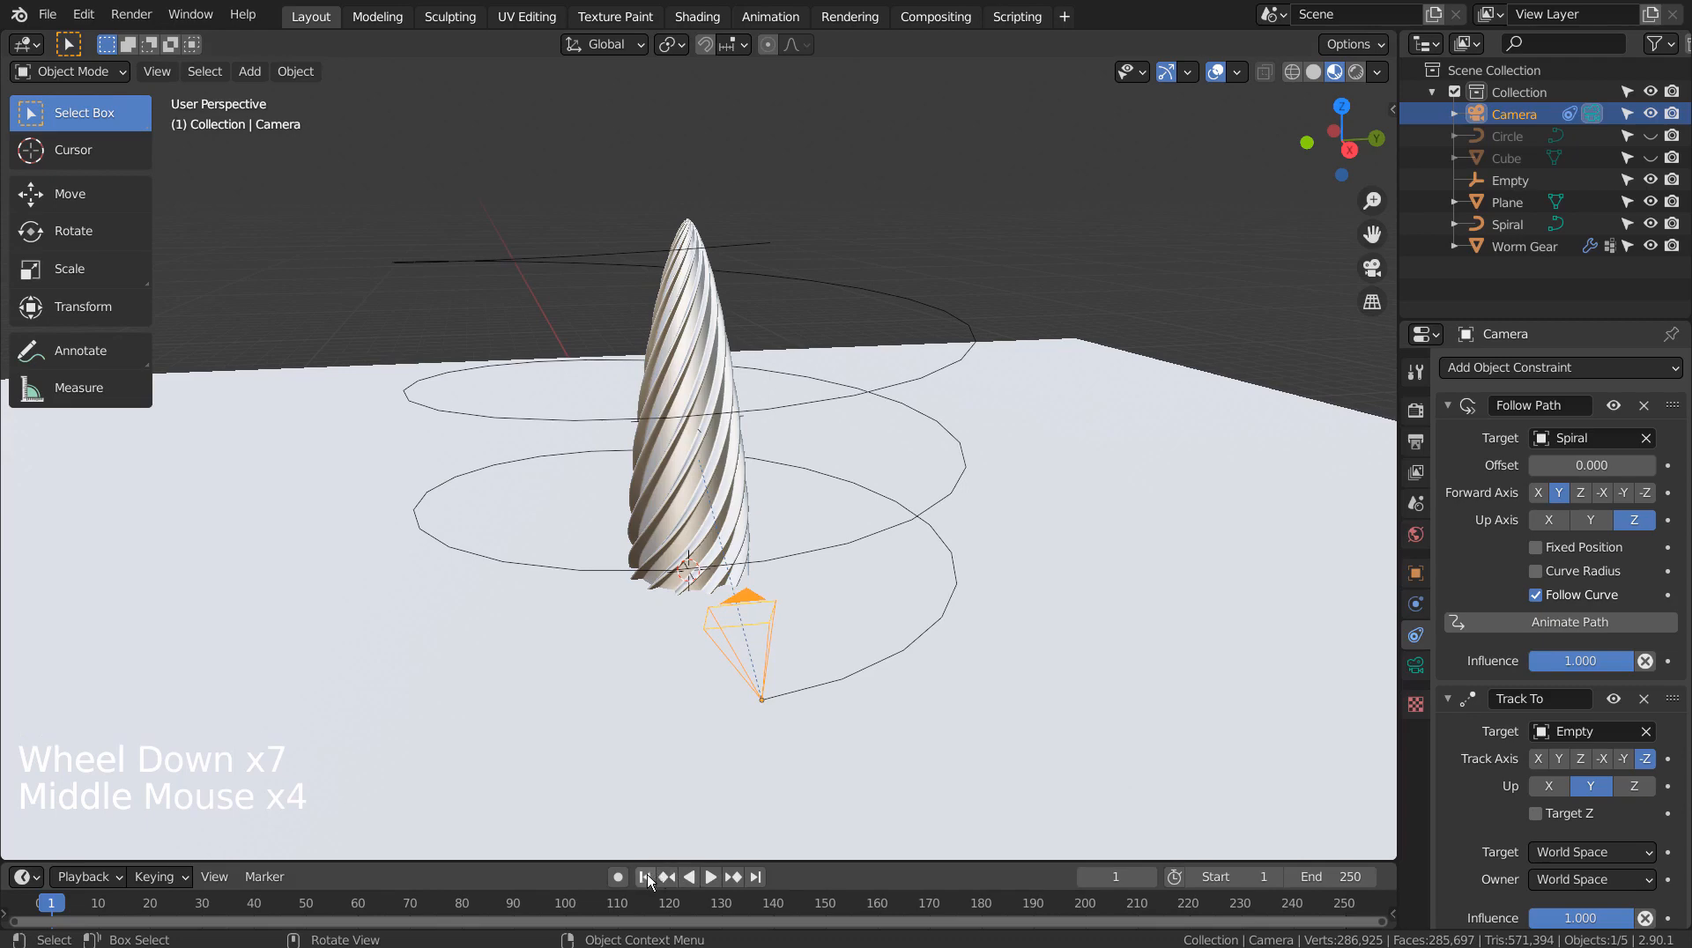
left_click(698, 875)
left_click(706, 875)
left_click(704, 875)
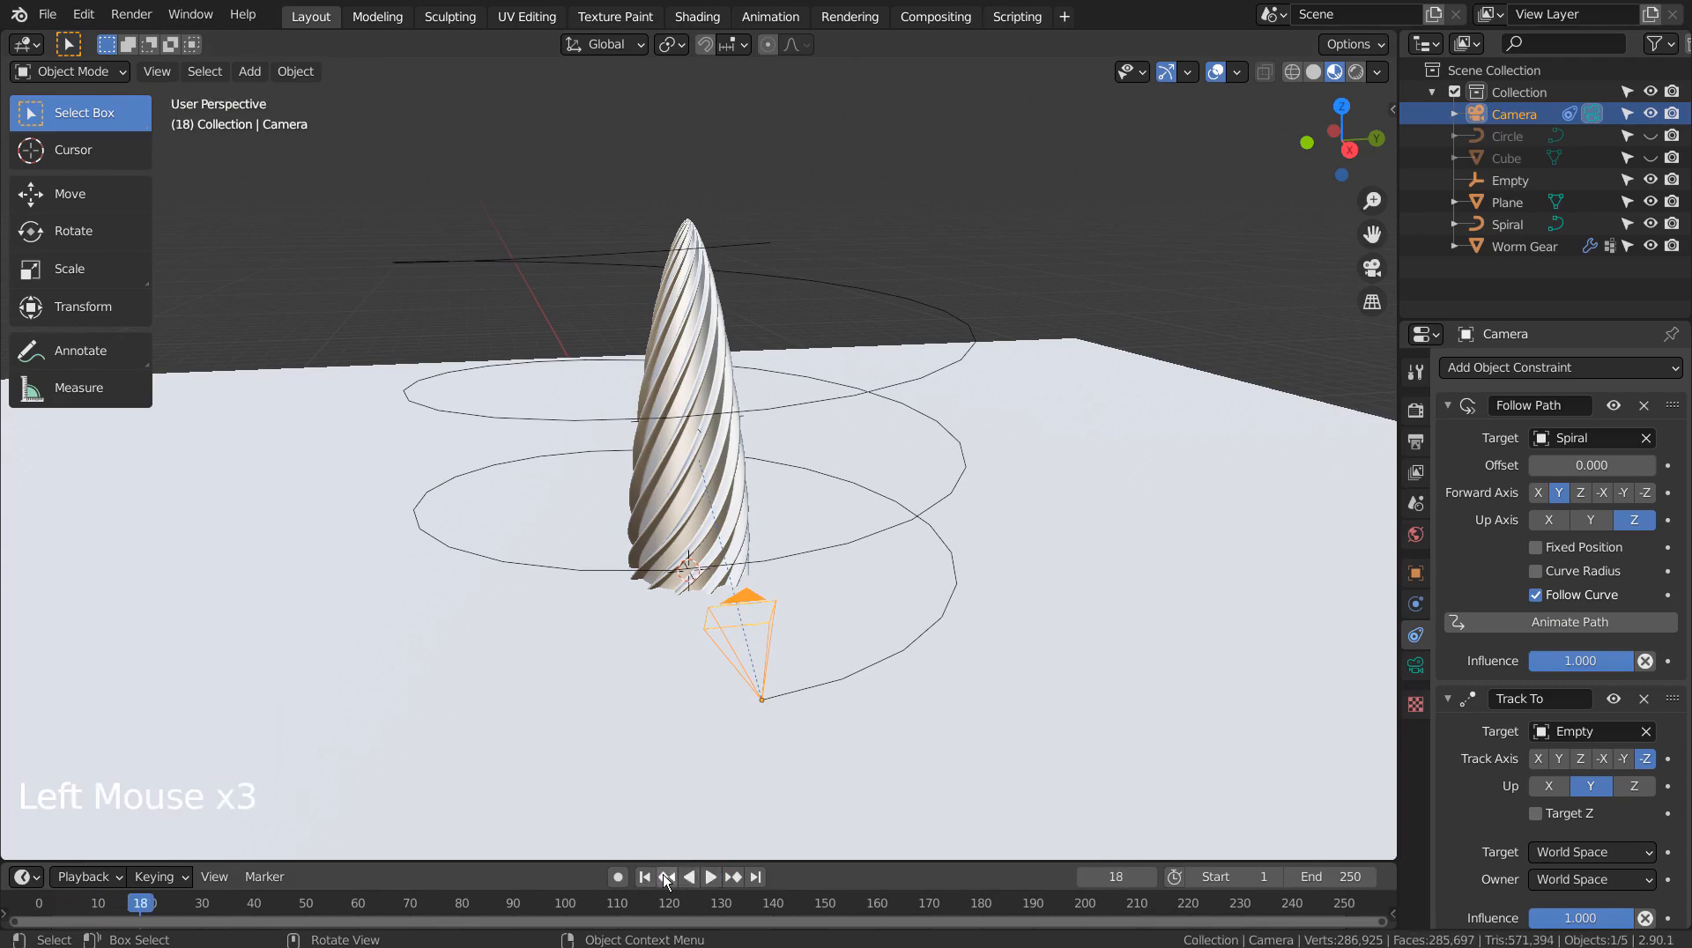
left_click(649, 876)
scroll(1595, 826, "down", 4)
Enable Animate Path on the Follow Path constraint, preview the climb, and return to frame 1
left_click(1557, 614)
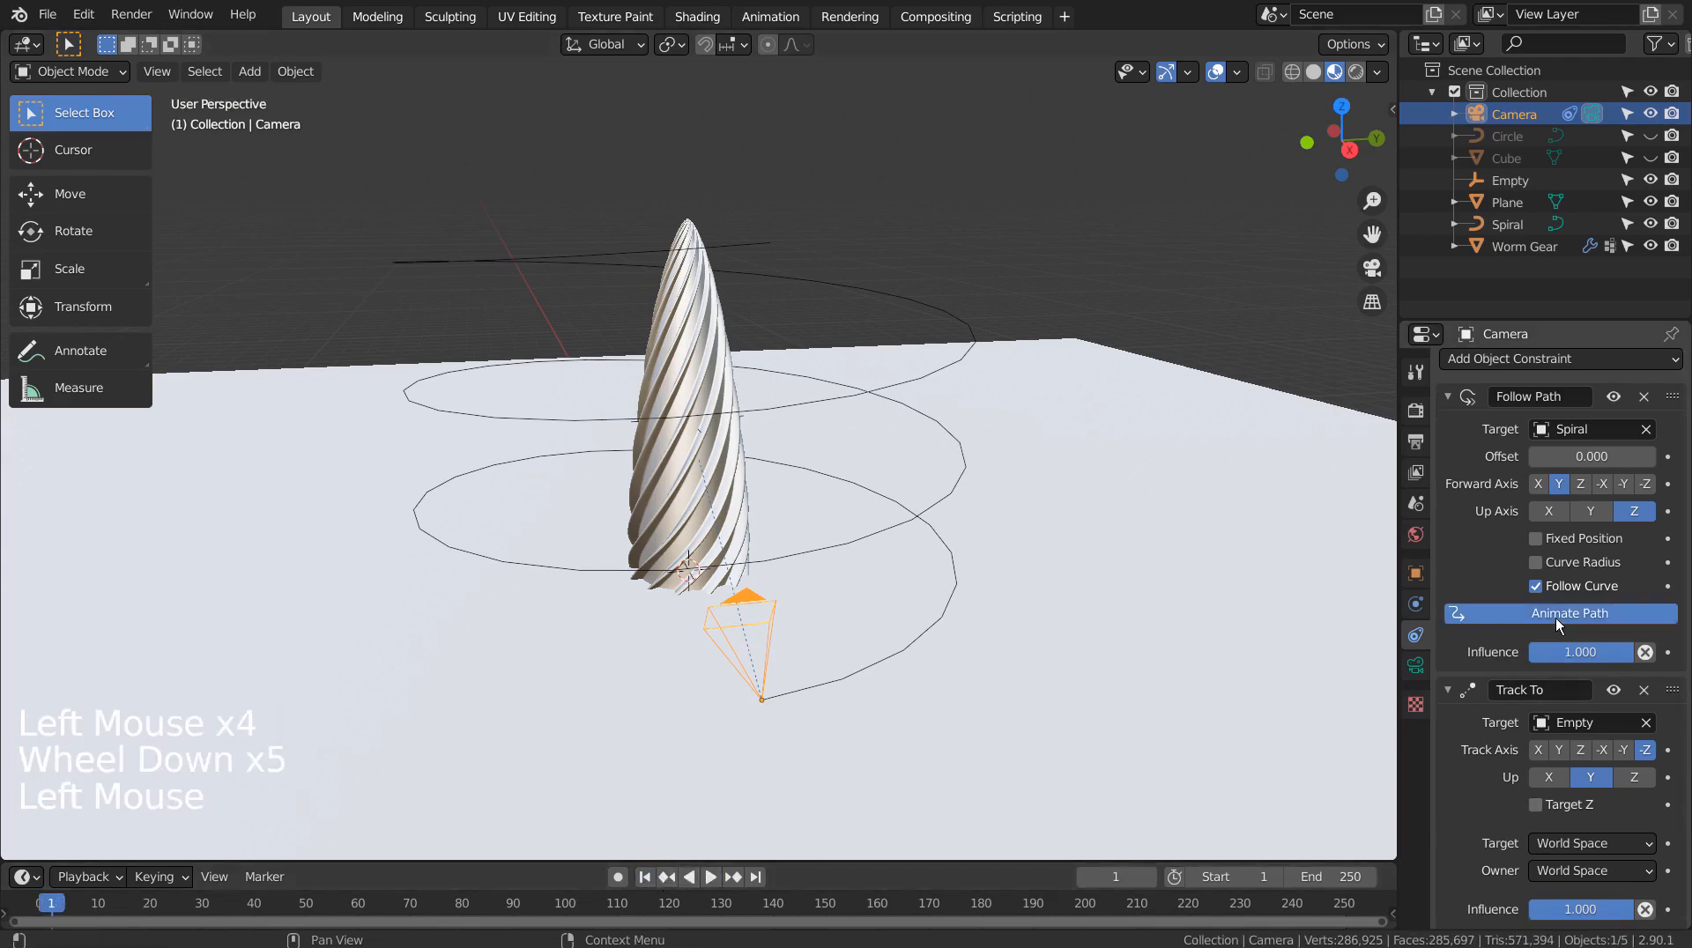
left_click(680, 877)
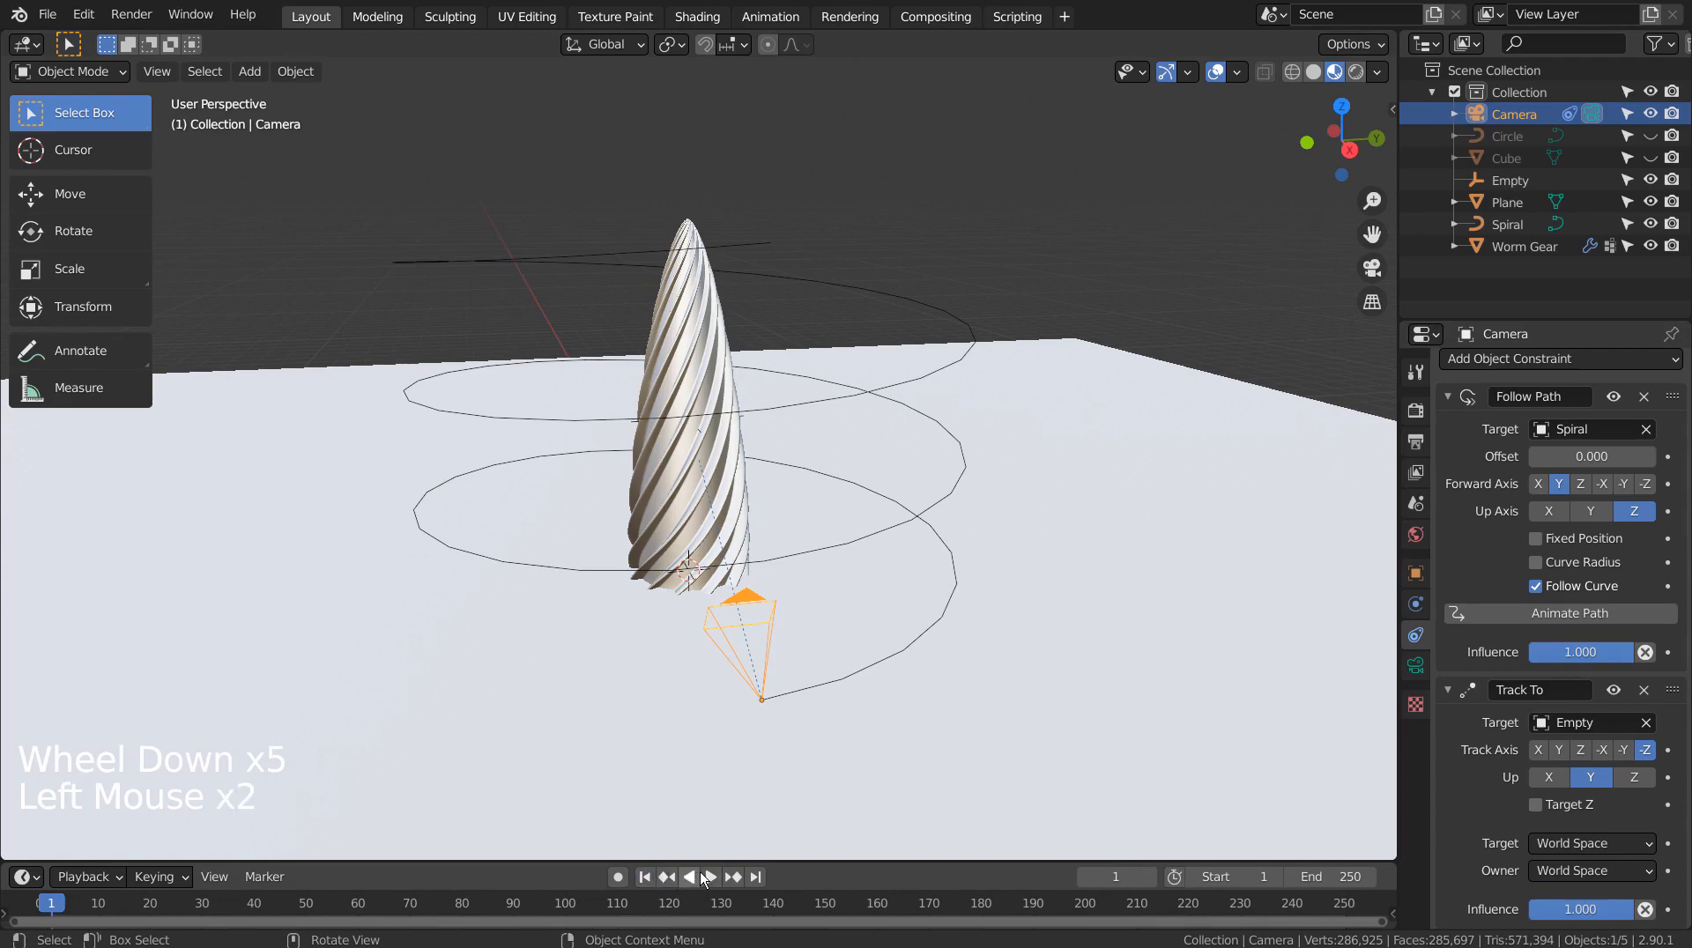
left_click(707, 877)
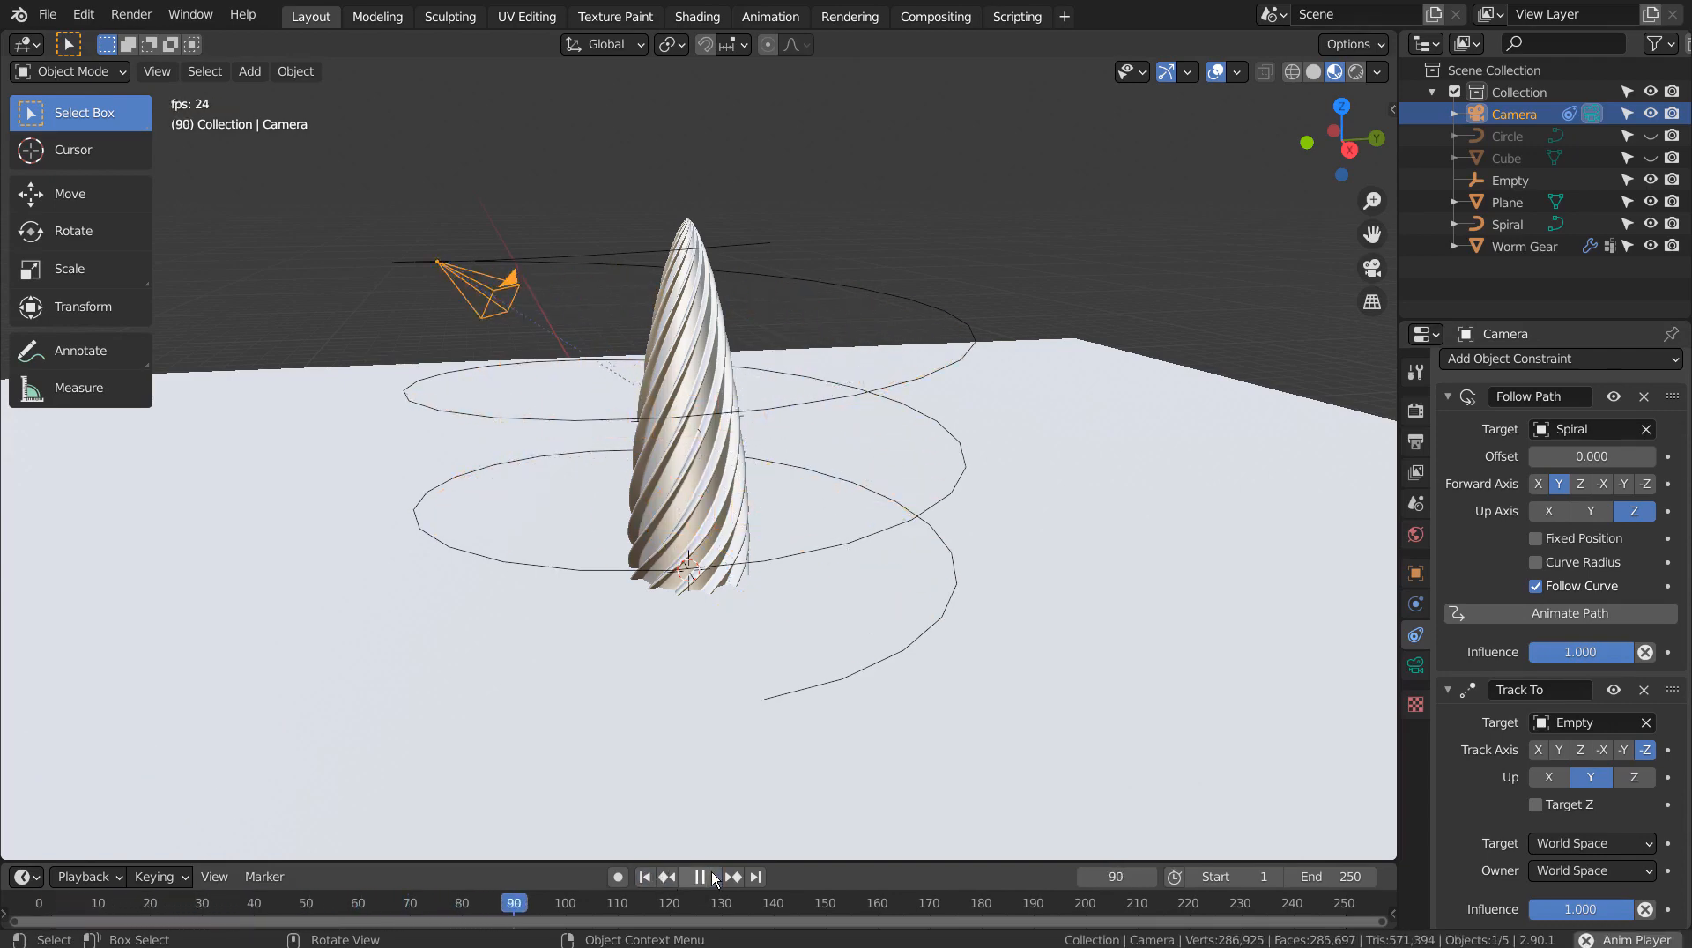
left_click(699, 877)
left_click(644, 877)
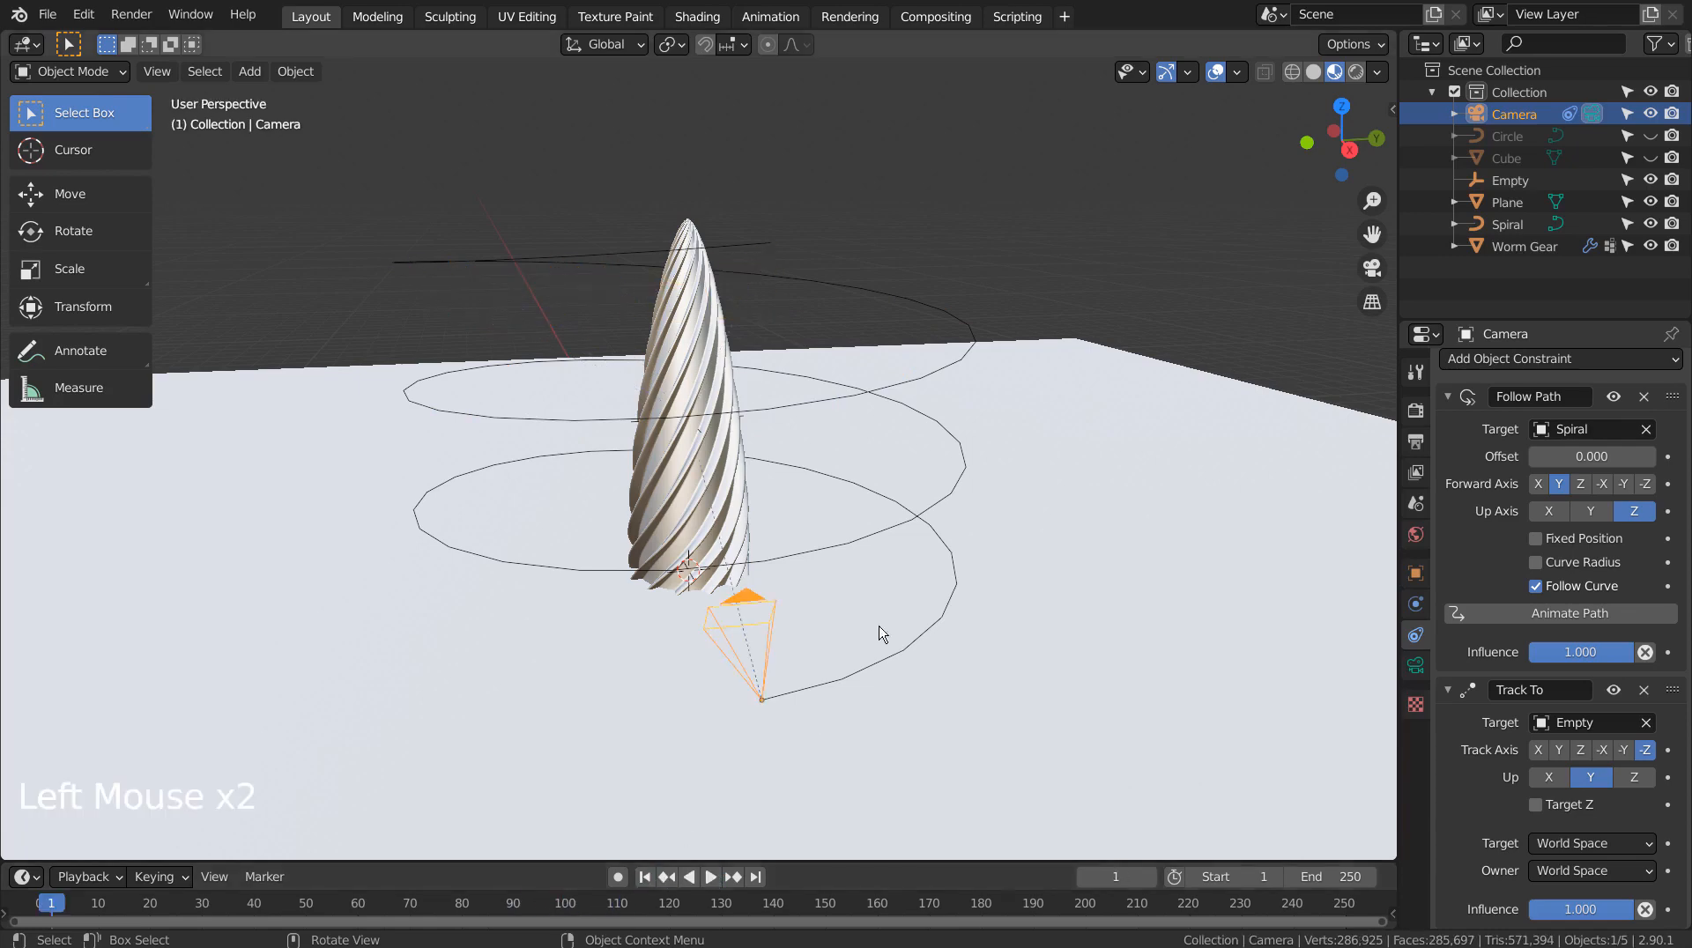
left_click(902, 529)
Scale the Spiral 3.292 times and look through the camera
scroll(903, 530, "down", 9)
key("s")
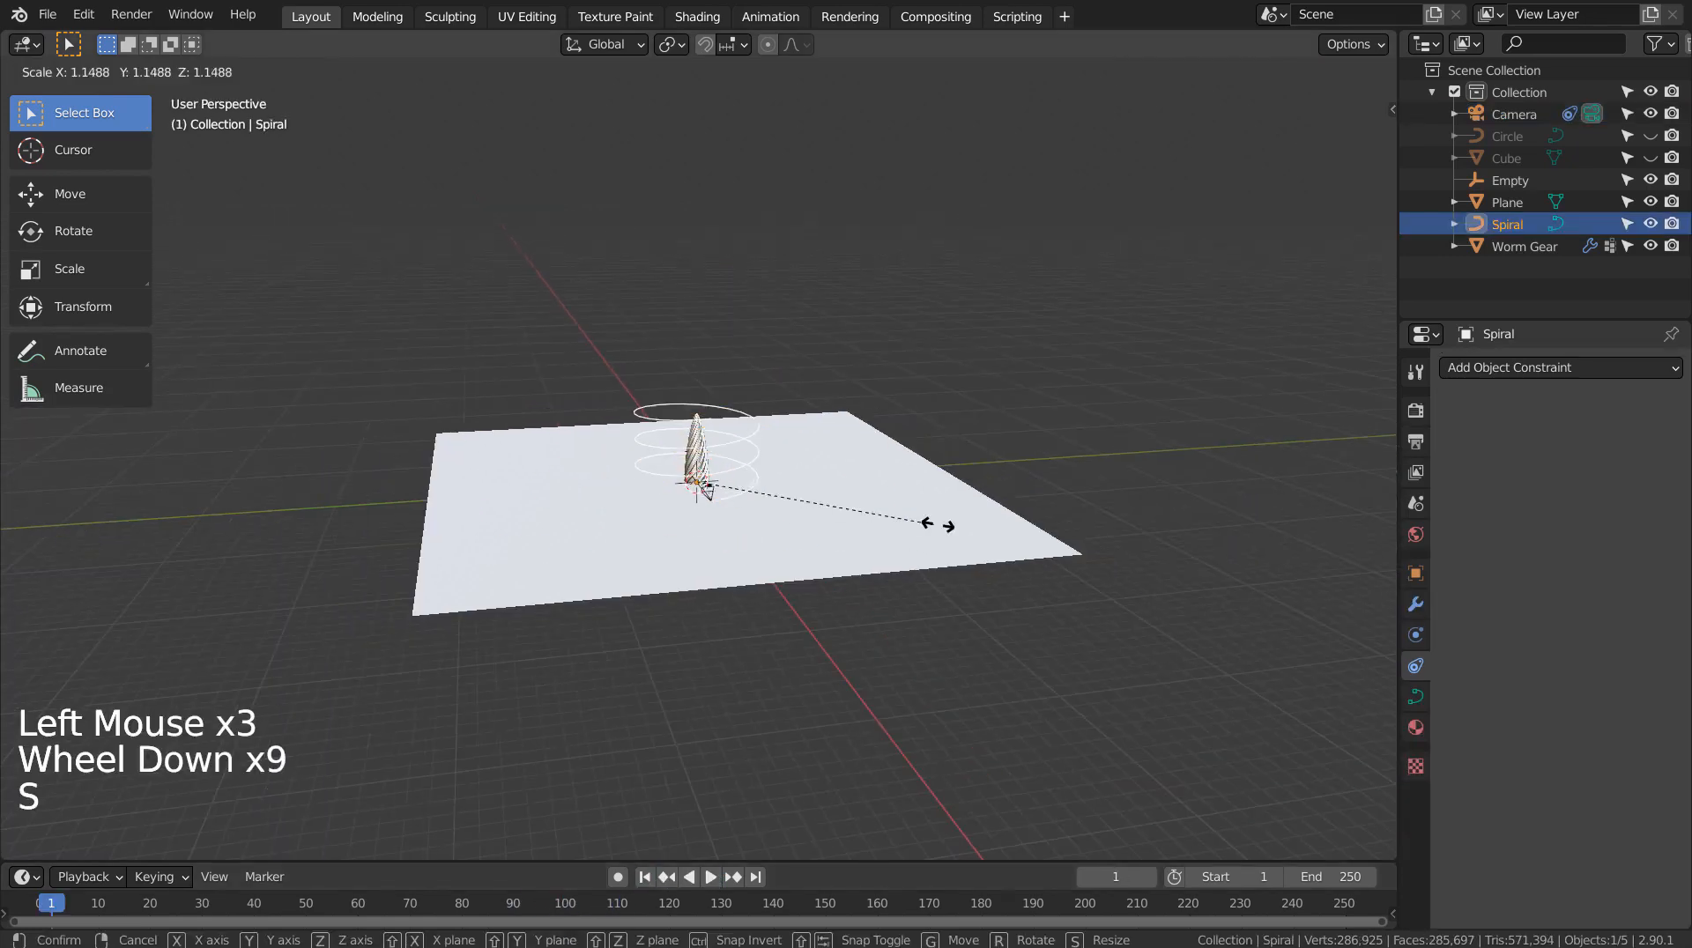
left_click(1379, 518)
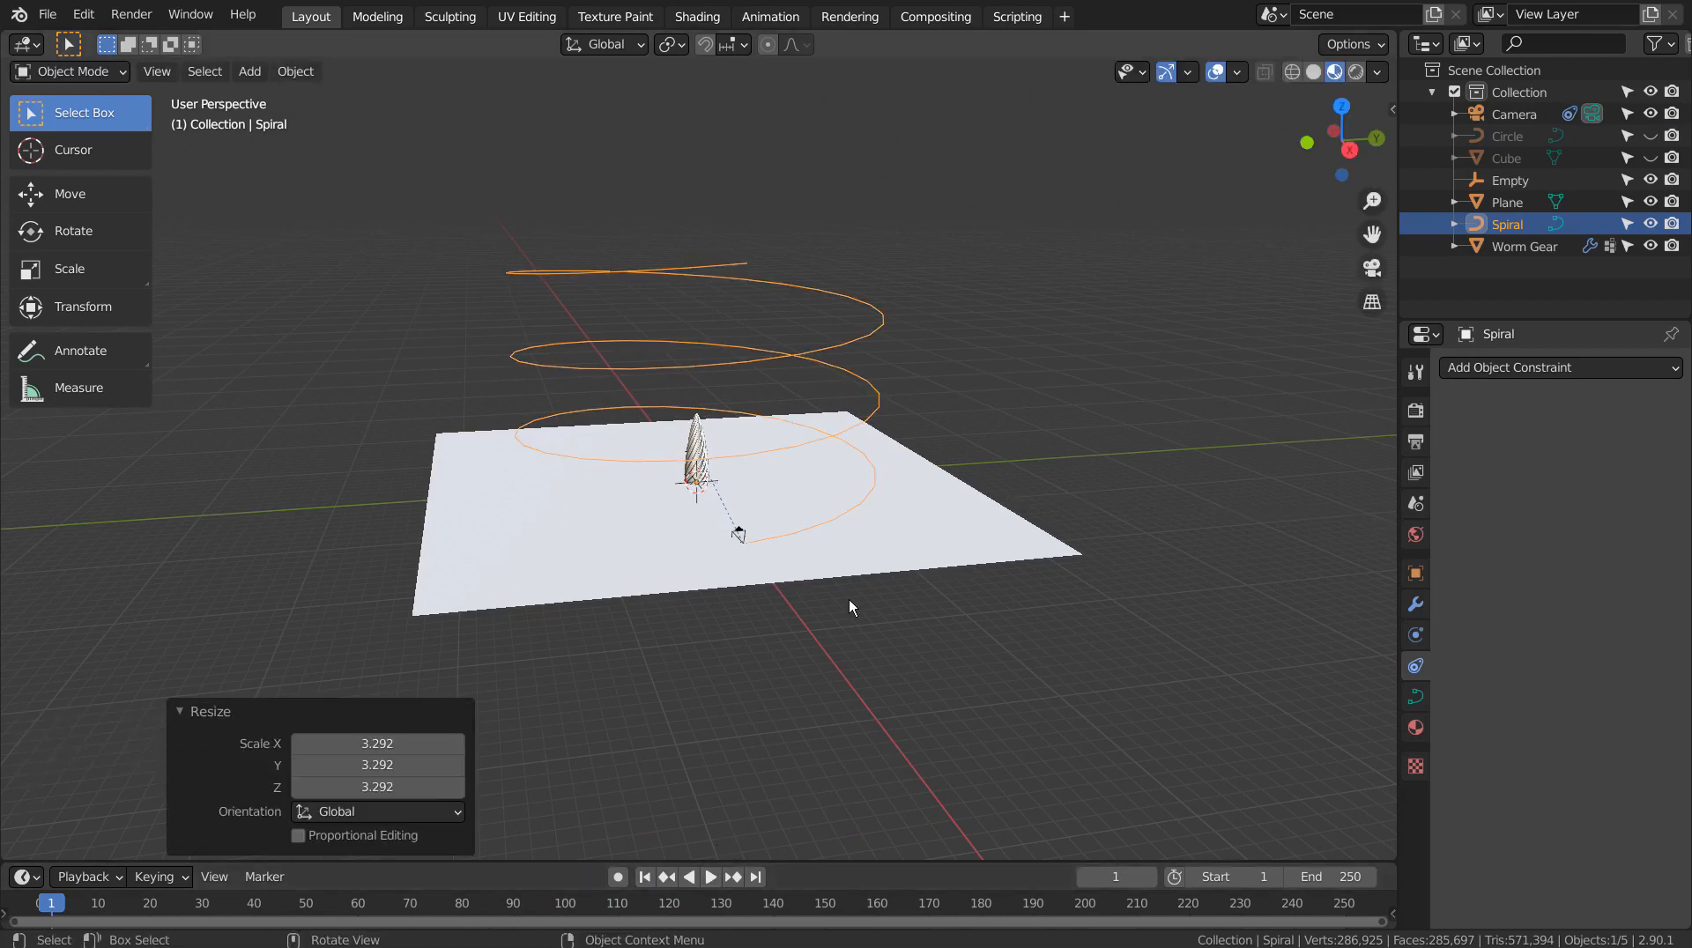
key("KP_0")
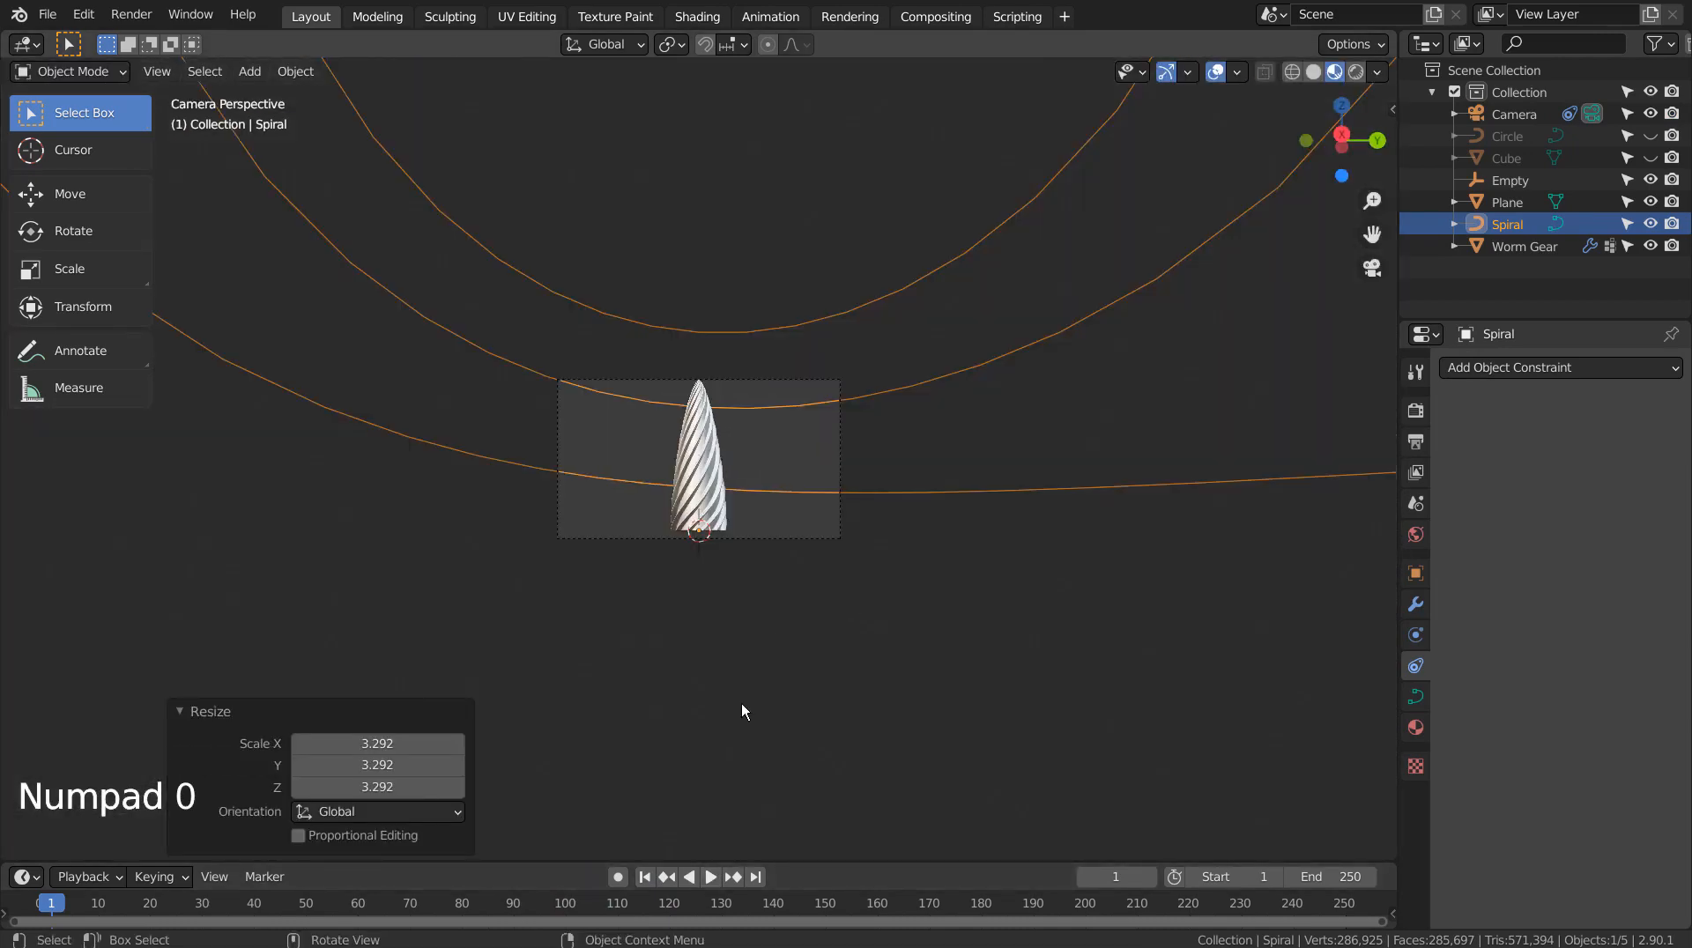
Preview the wider camera orbit, then rewind to frame 1
left_click(712, 883)
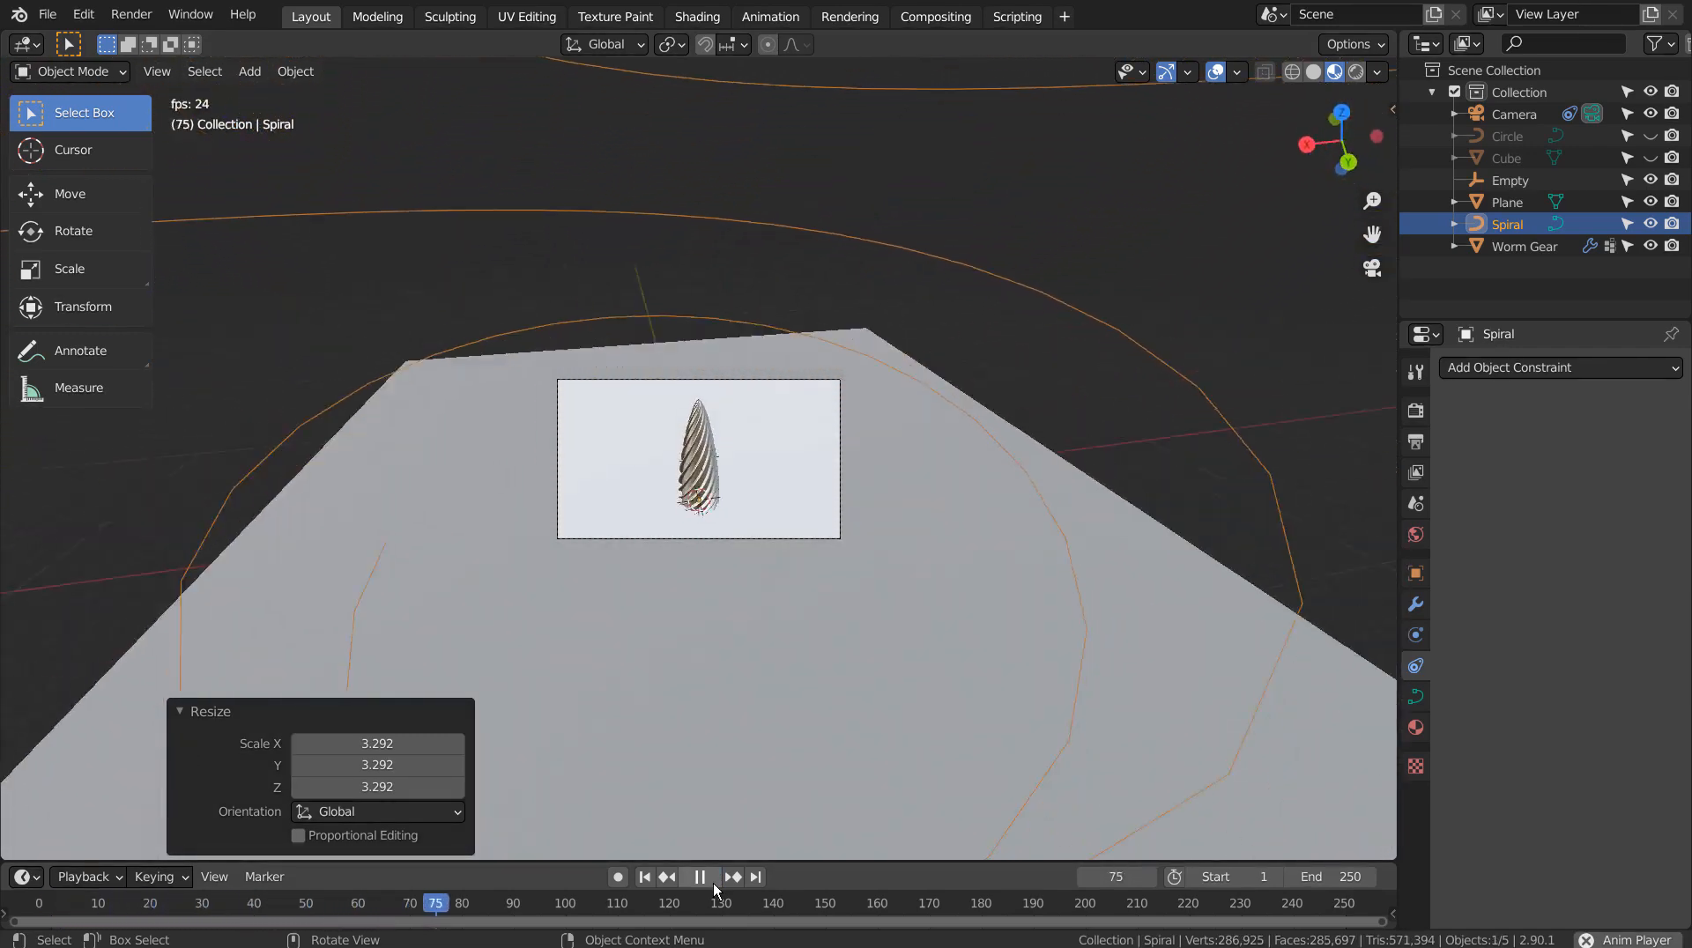
left_click(712, 883)
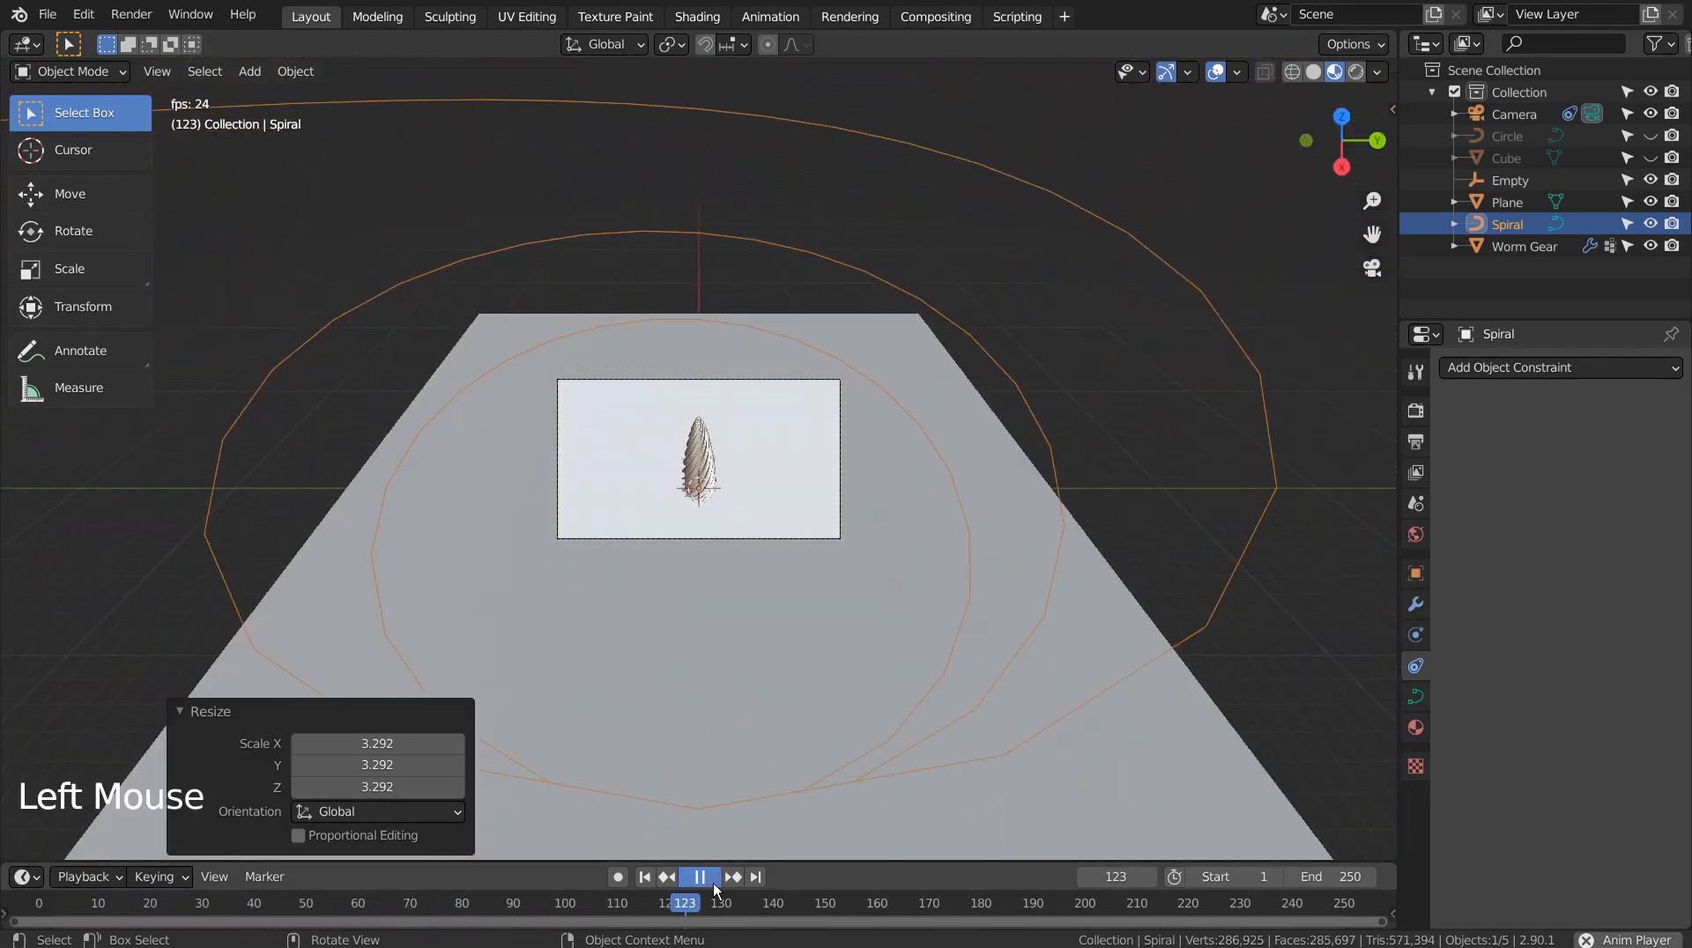
left_click(644, 878)
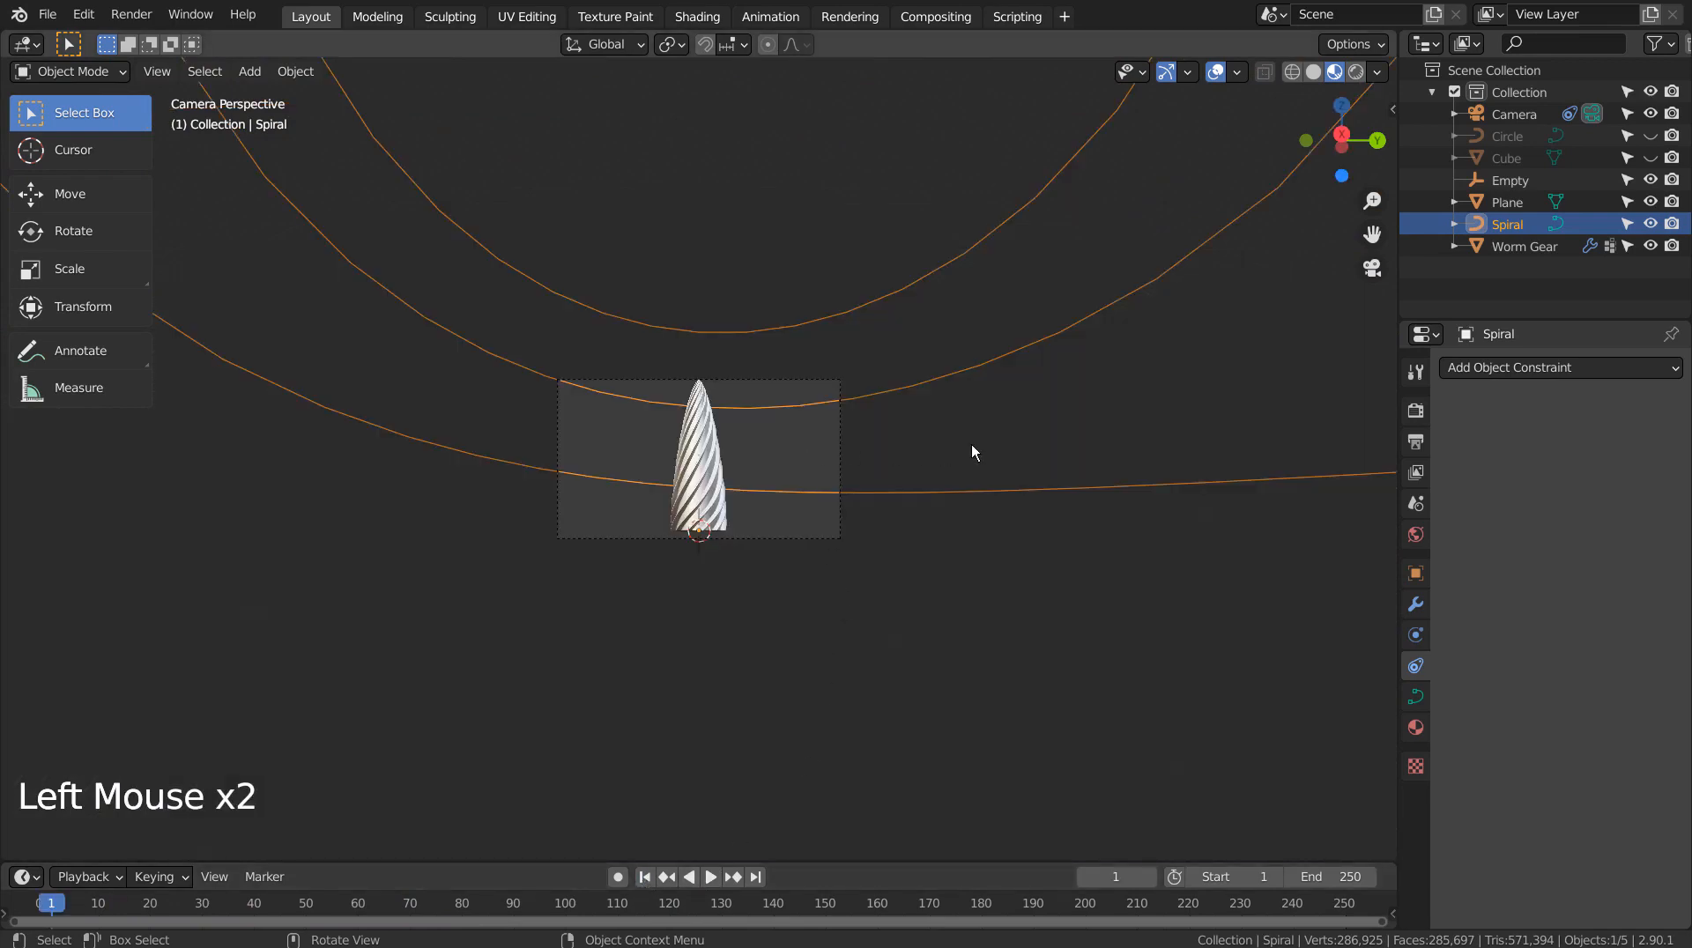
middle_click_drag(971, 444, 1107, 490)
left_click(1107, 491)
Scale the floor plane up 4.839 times
scroll(1103, 490, "down", 13)
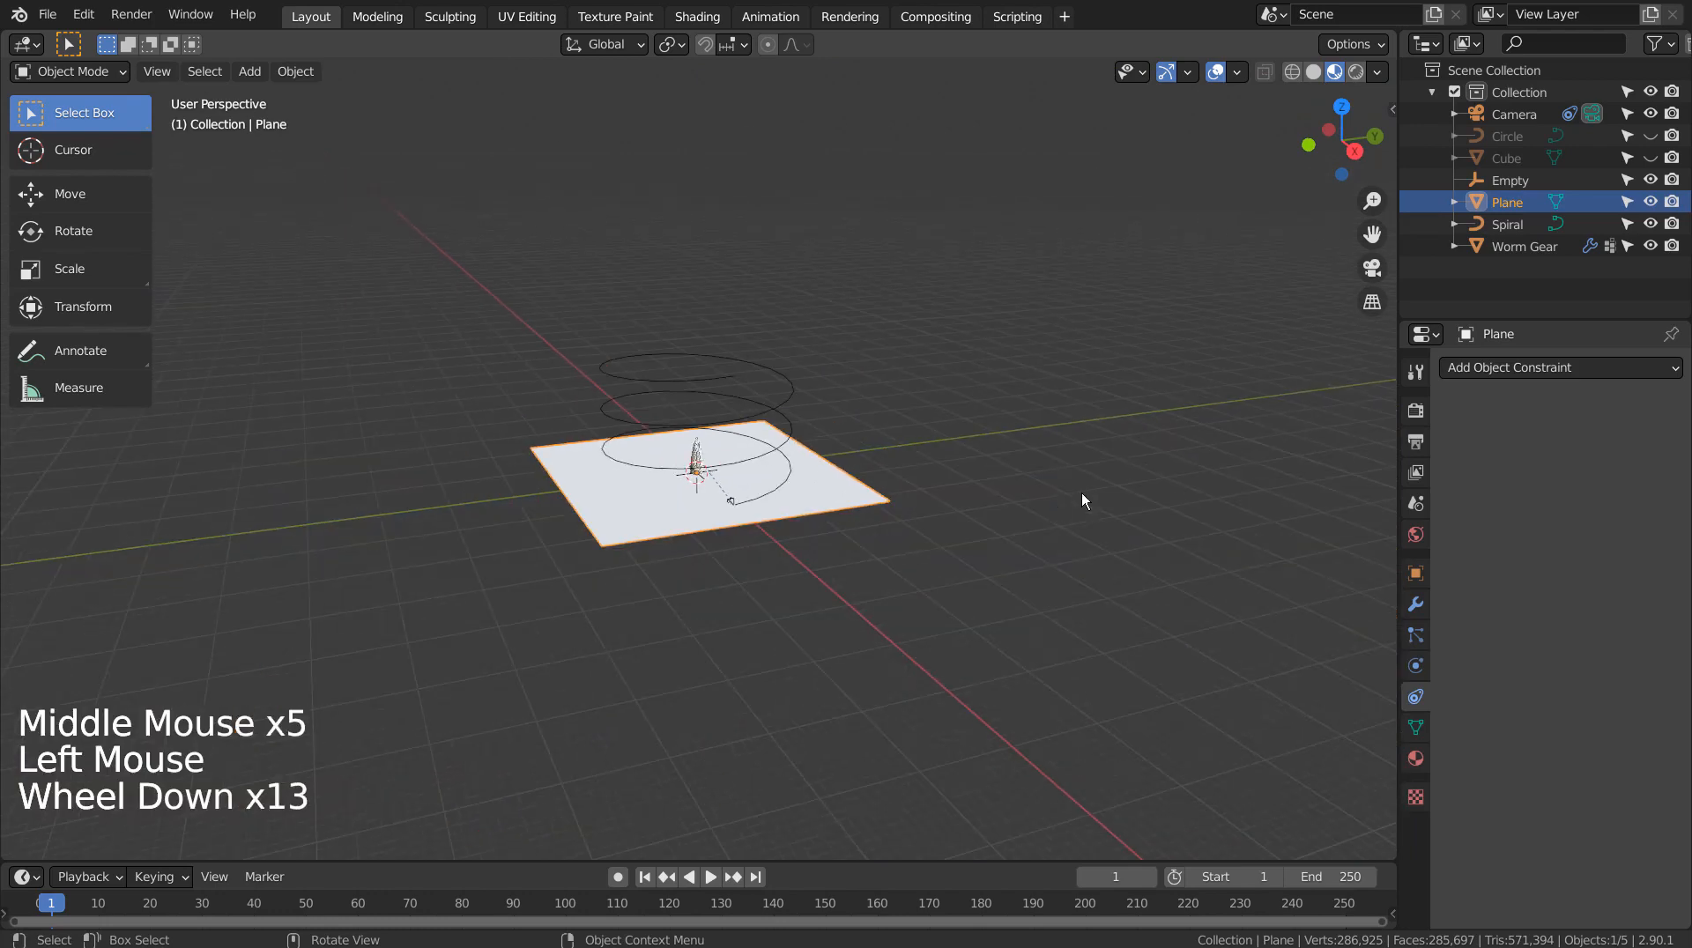
key("s")
left_click(686, 540)
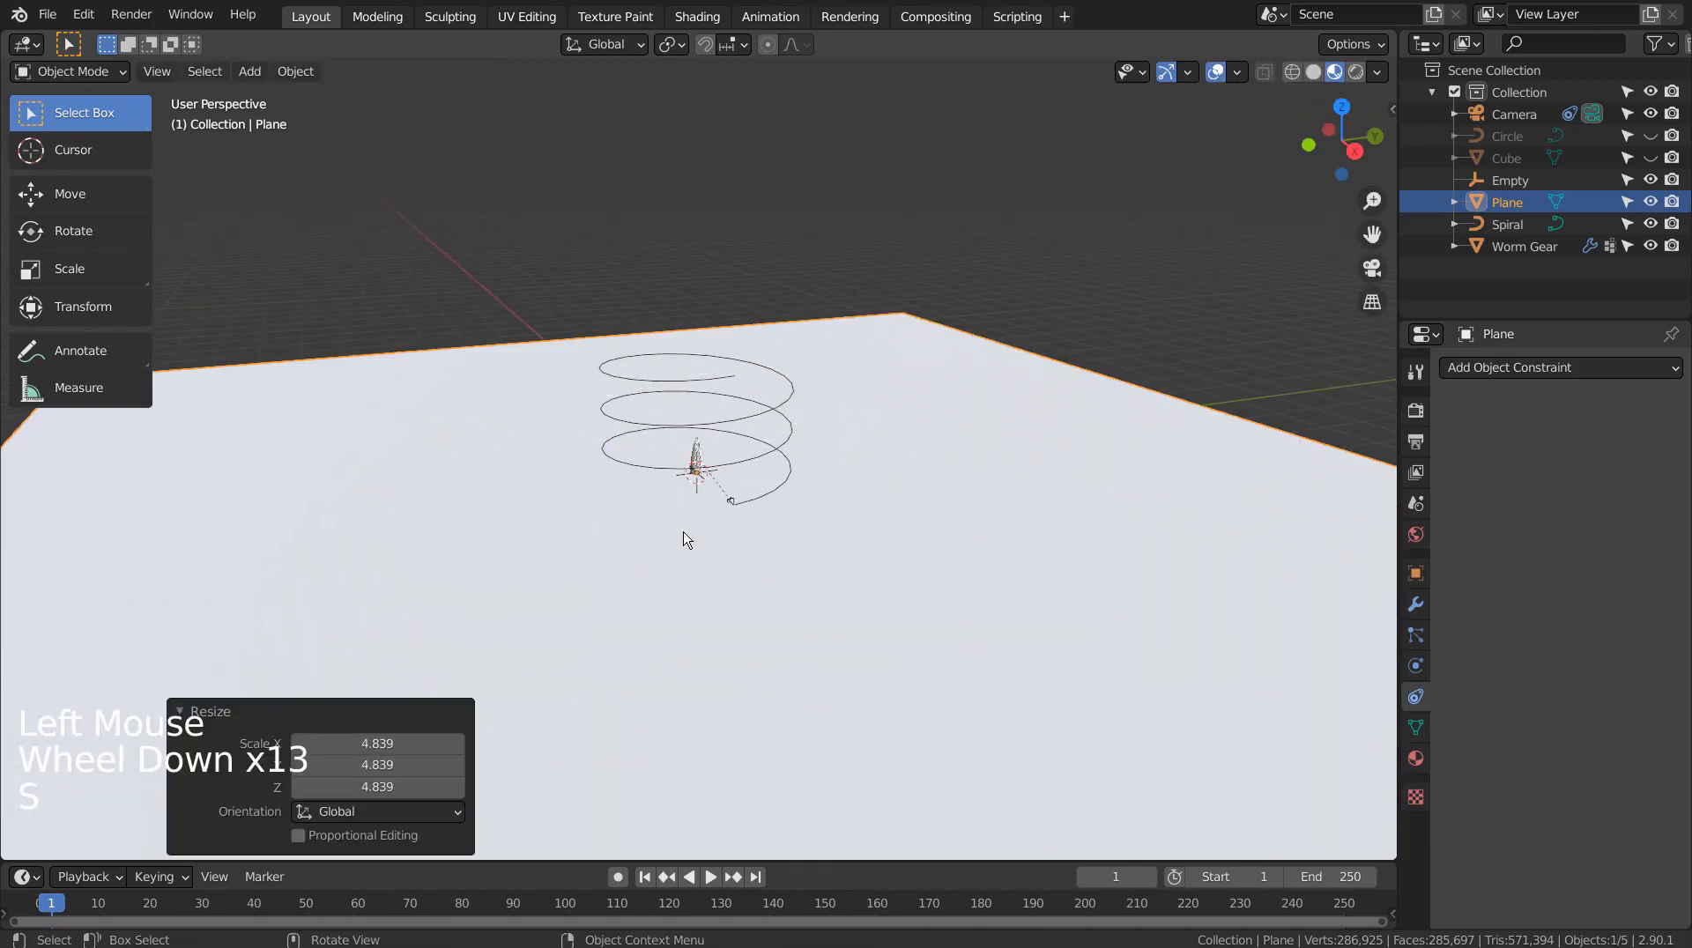
scroll(1113, 498, "down", 4)
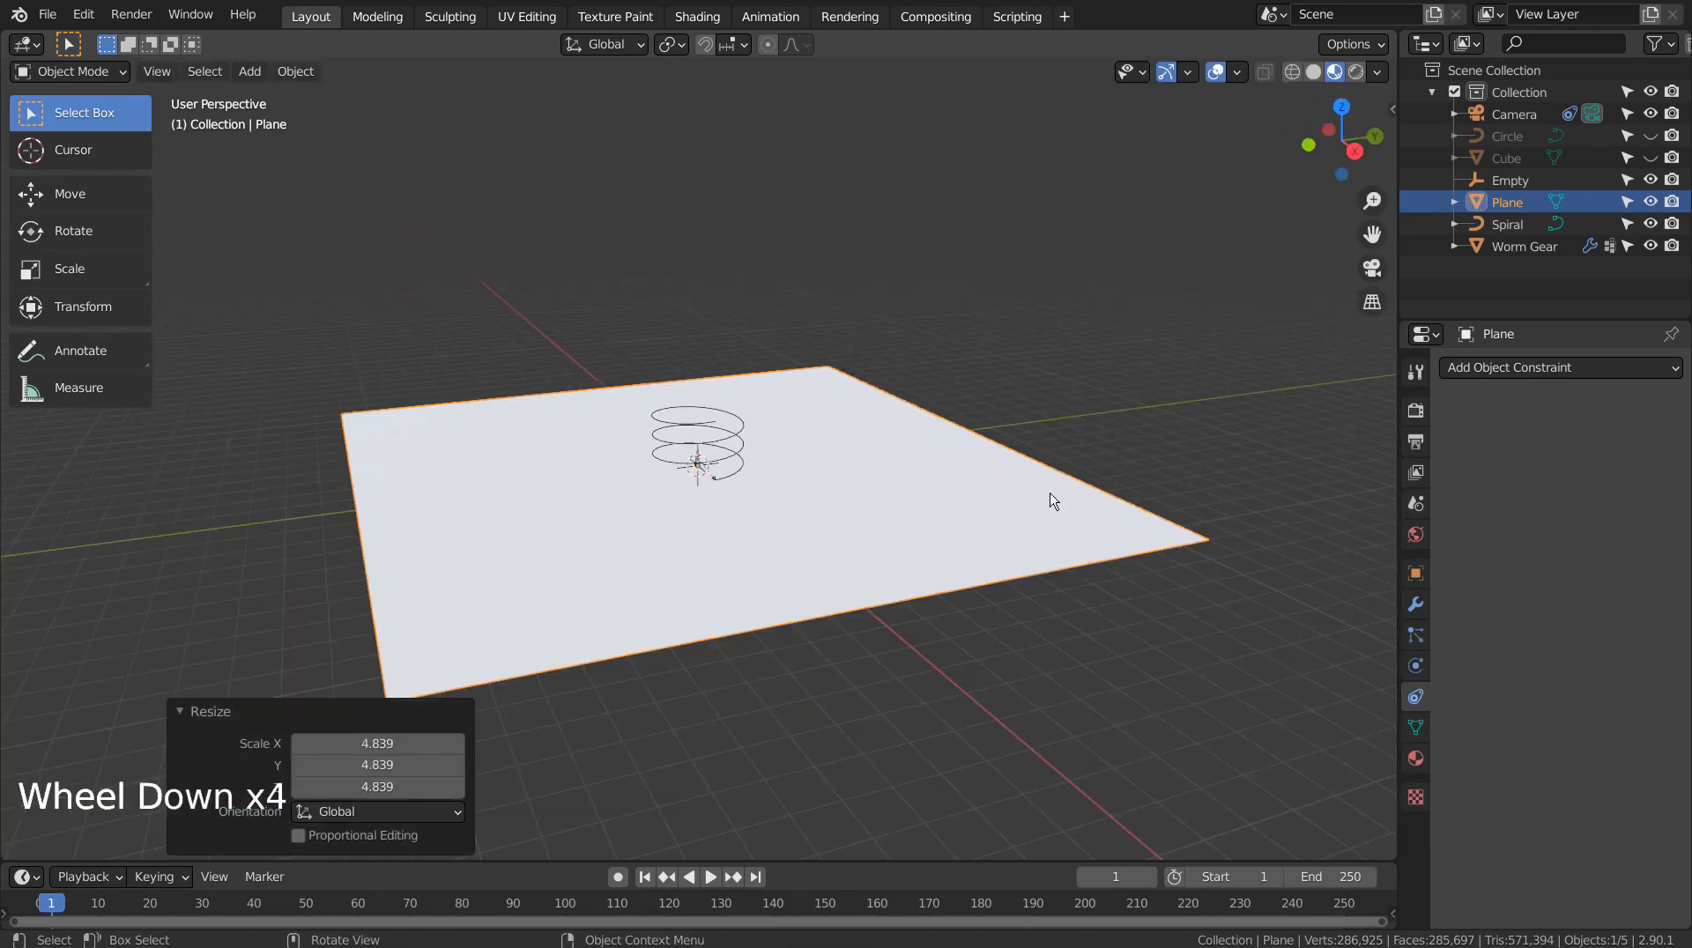
key("2")
left_click(1050, 453)
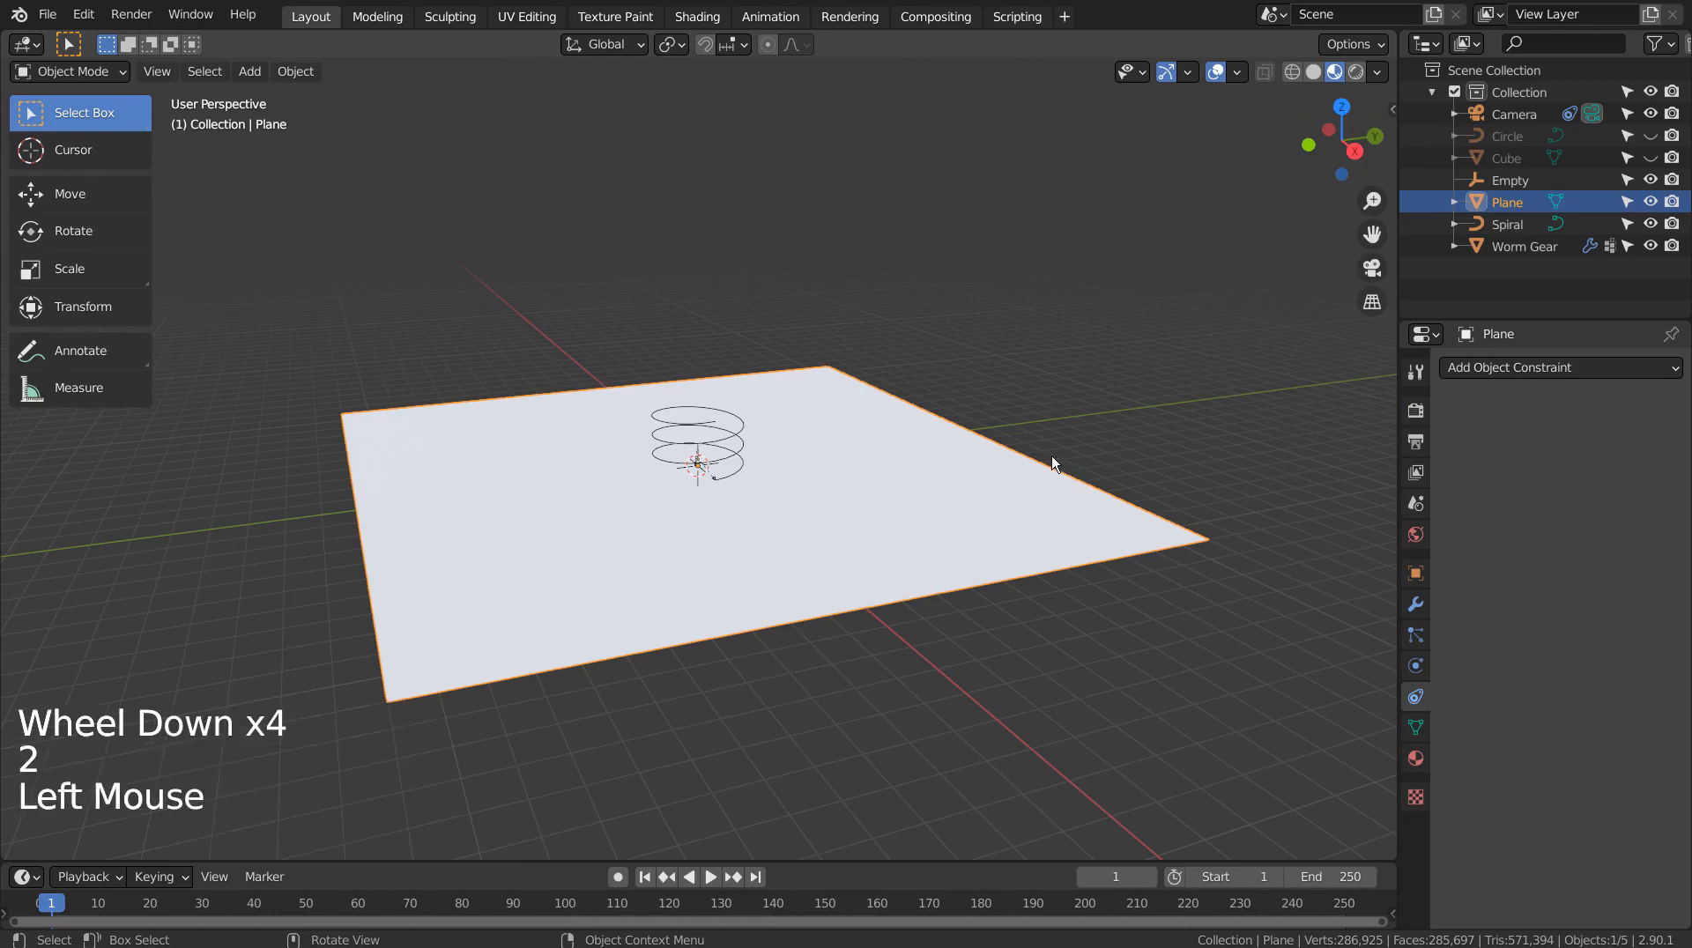
In edge mode, extrude two opposite floor edges into 131.31 m walls
key("Tab")
key("2")
left_click(912, 445)
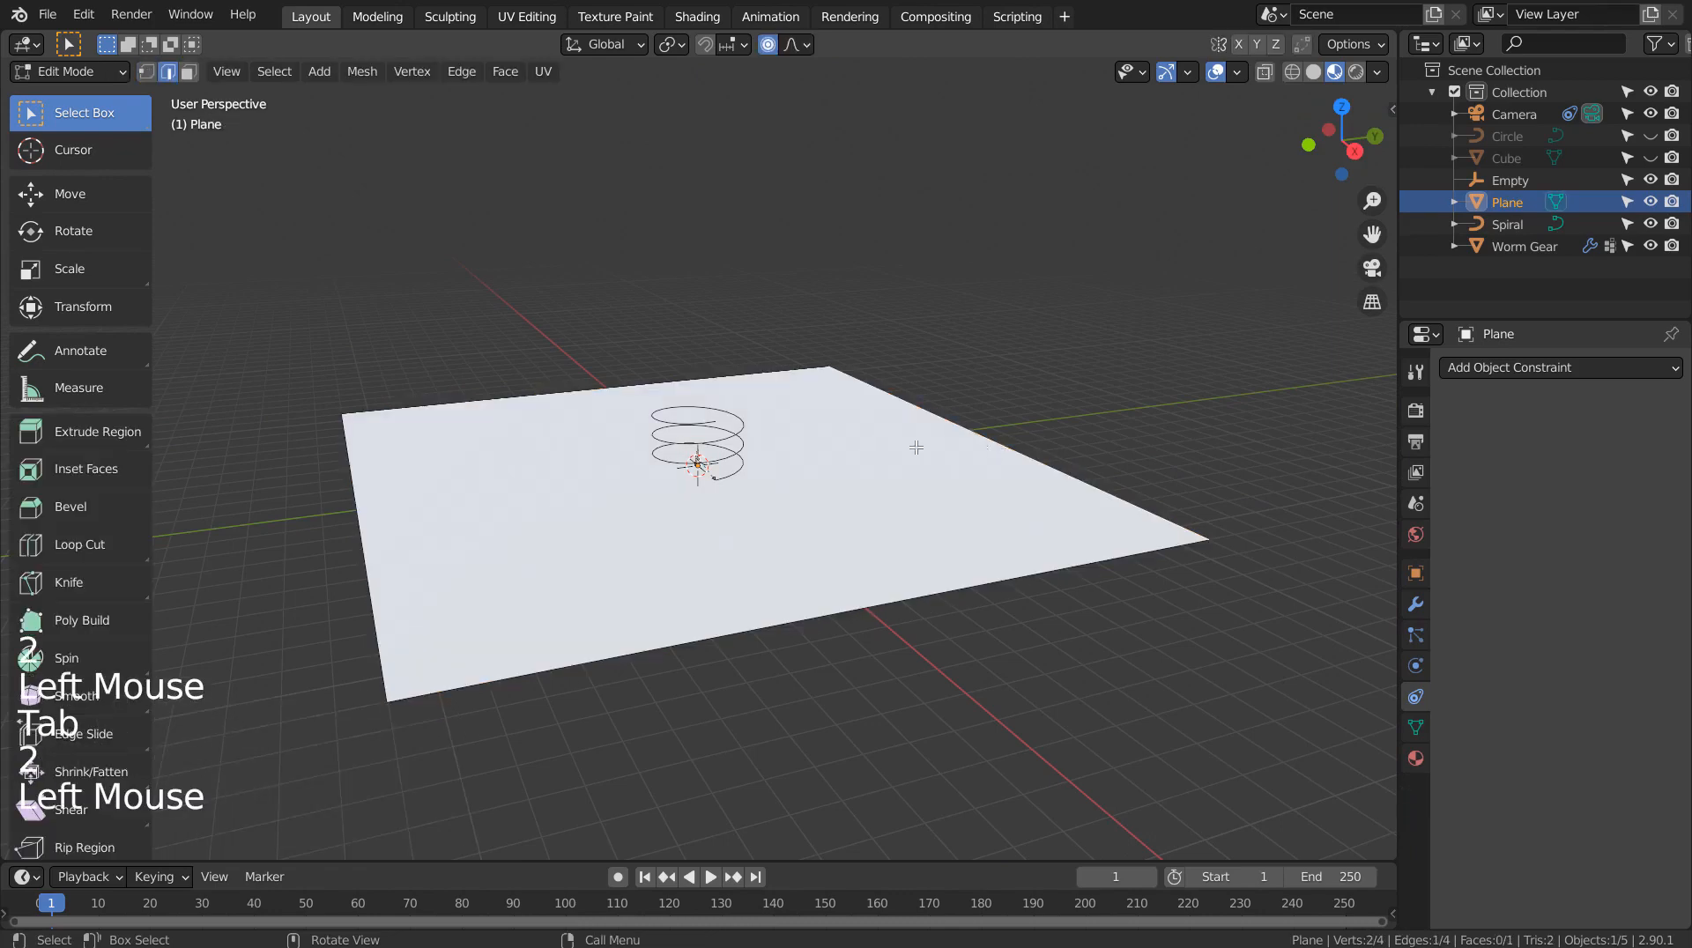
left_click(364, 540, "shift")
key("e")
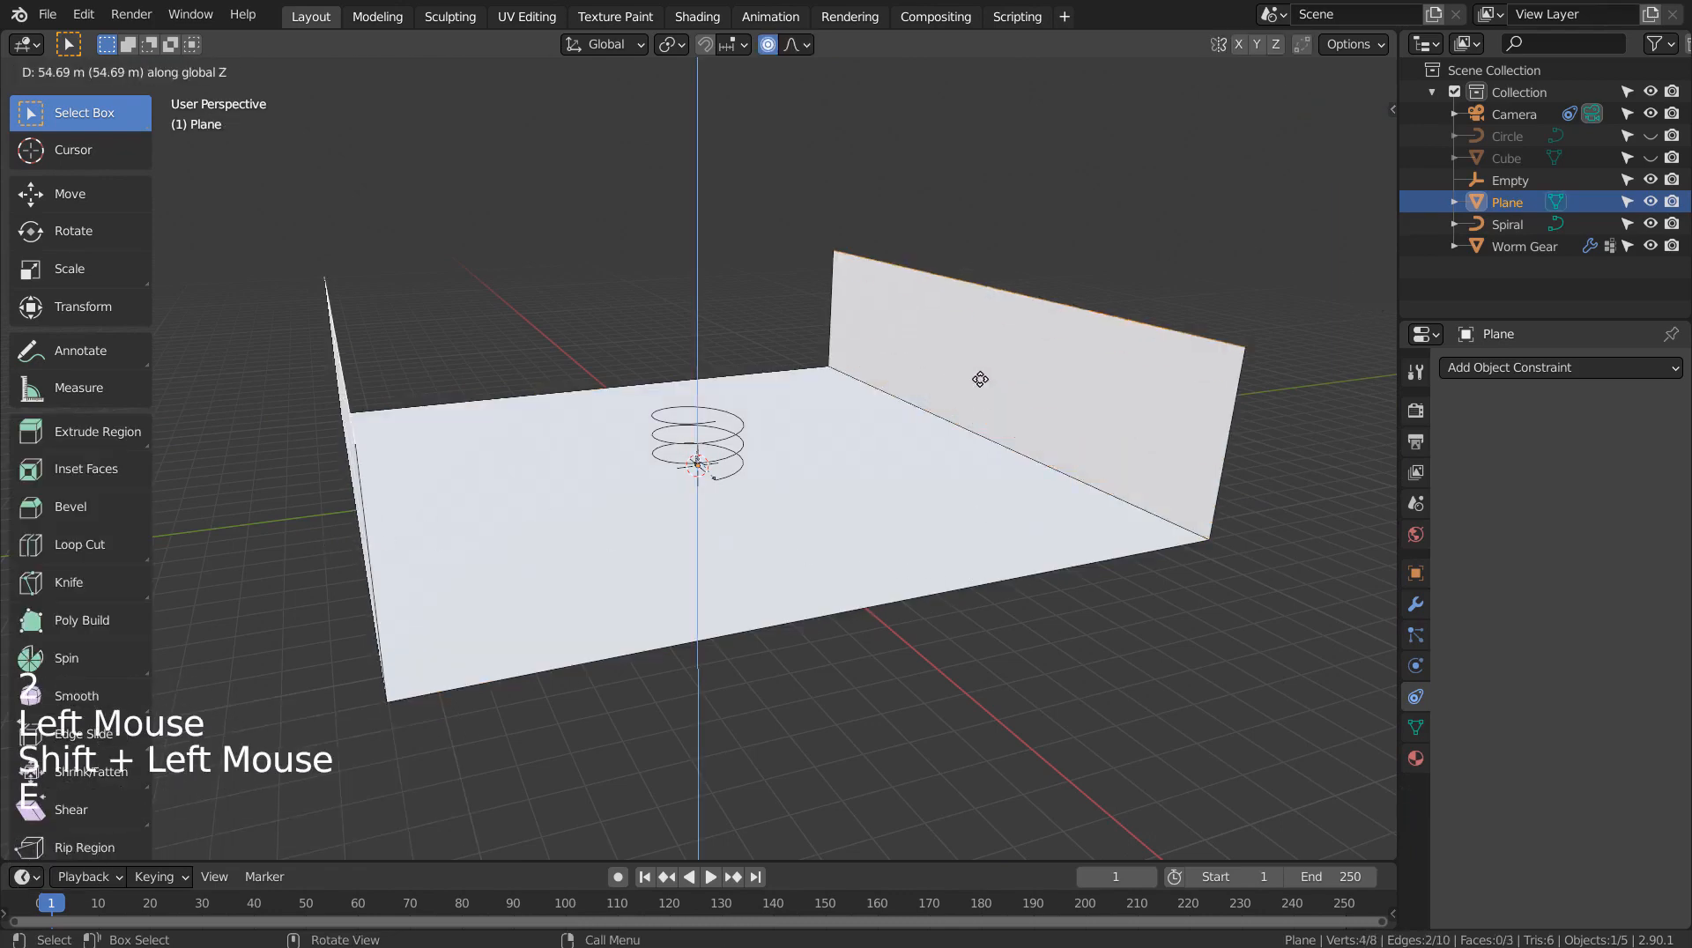
left_click(993, 160)
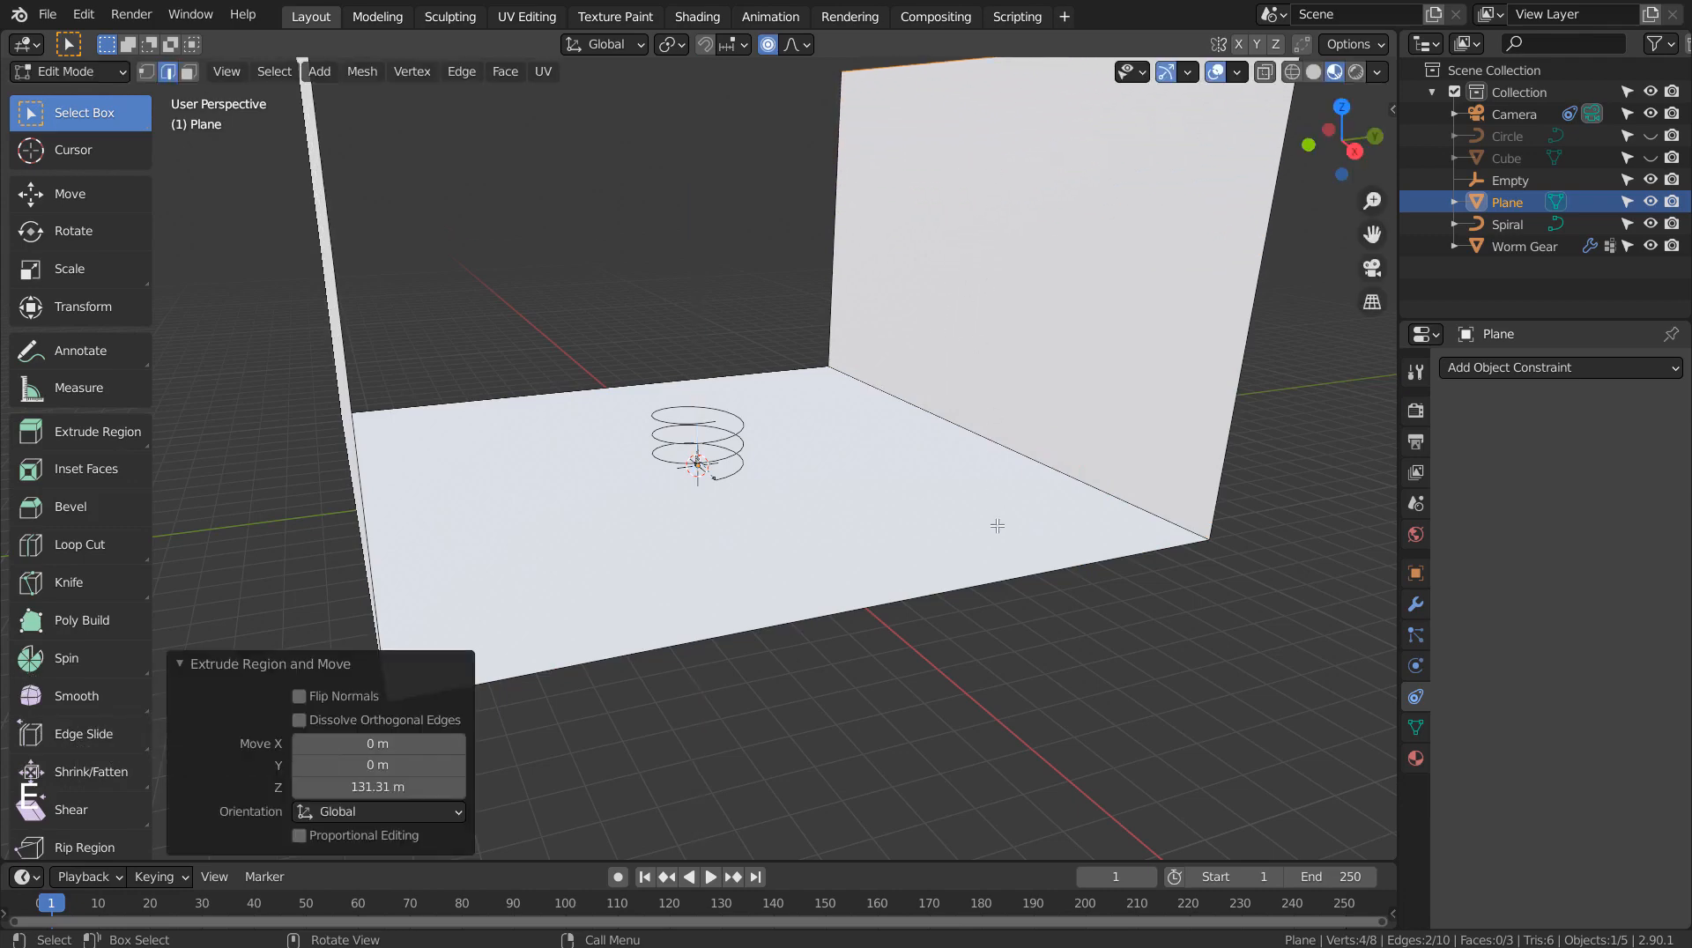
Extrude the front and back edges into 120.59 m walls, then view through the camera
left_click(992, 592)
left_click(745, 374, "shift")
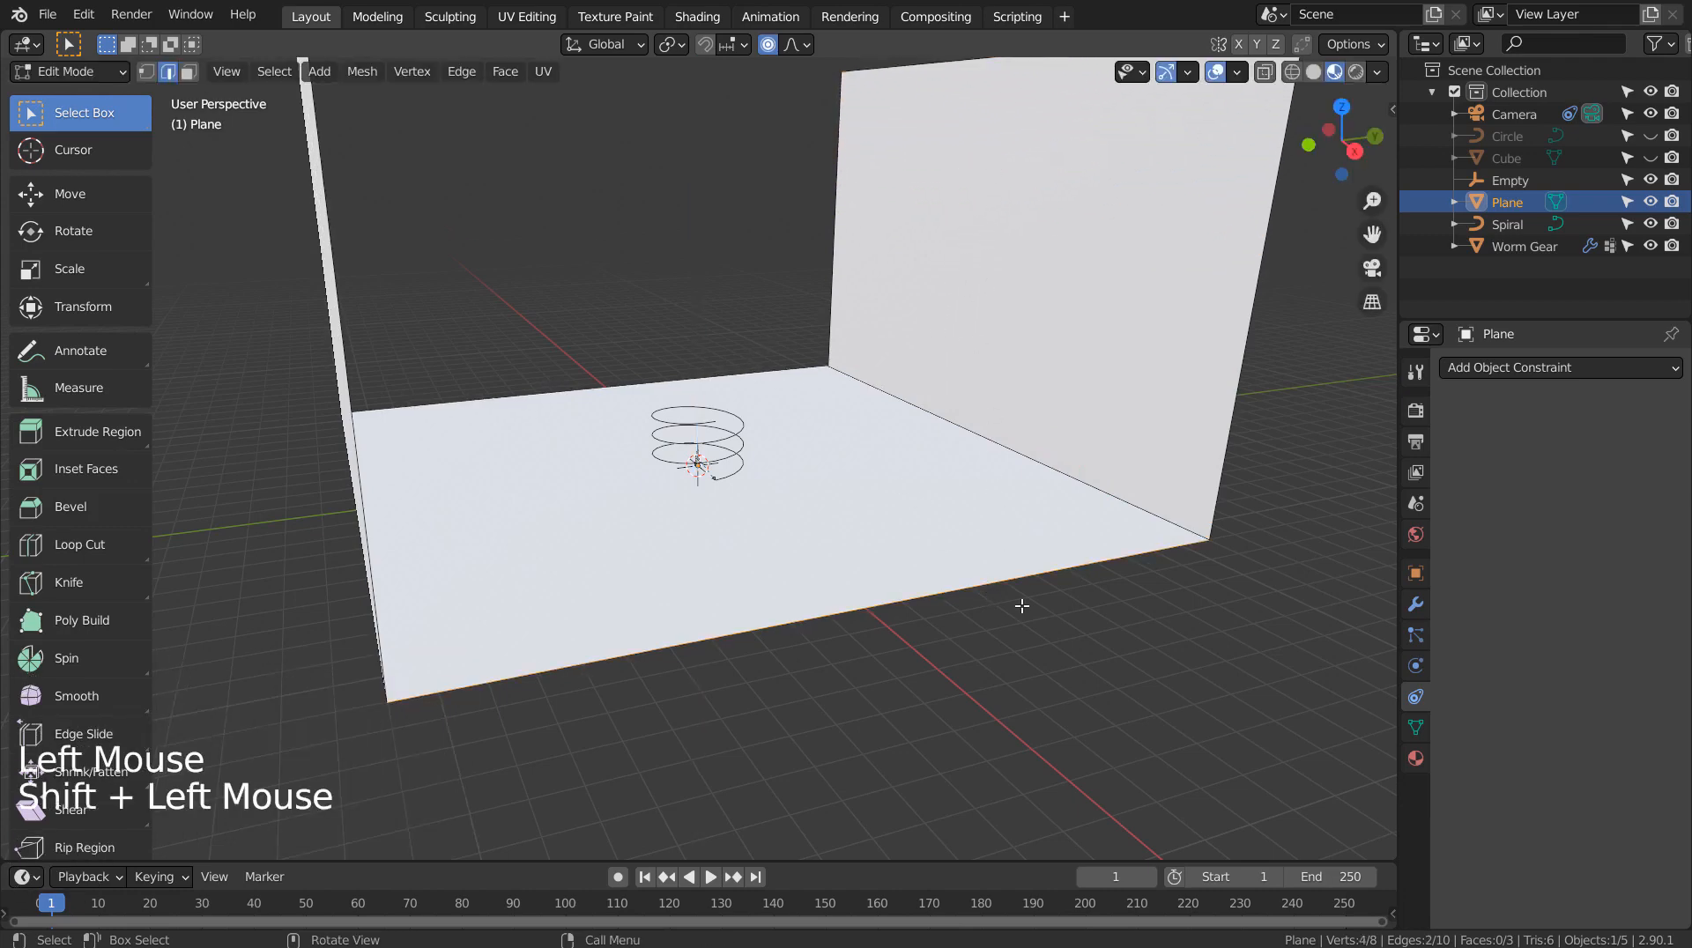
key("e")
left_click(1005, 231)
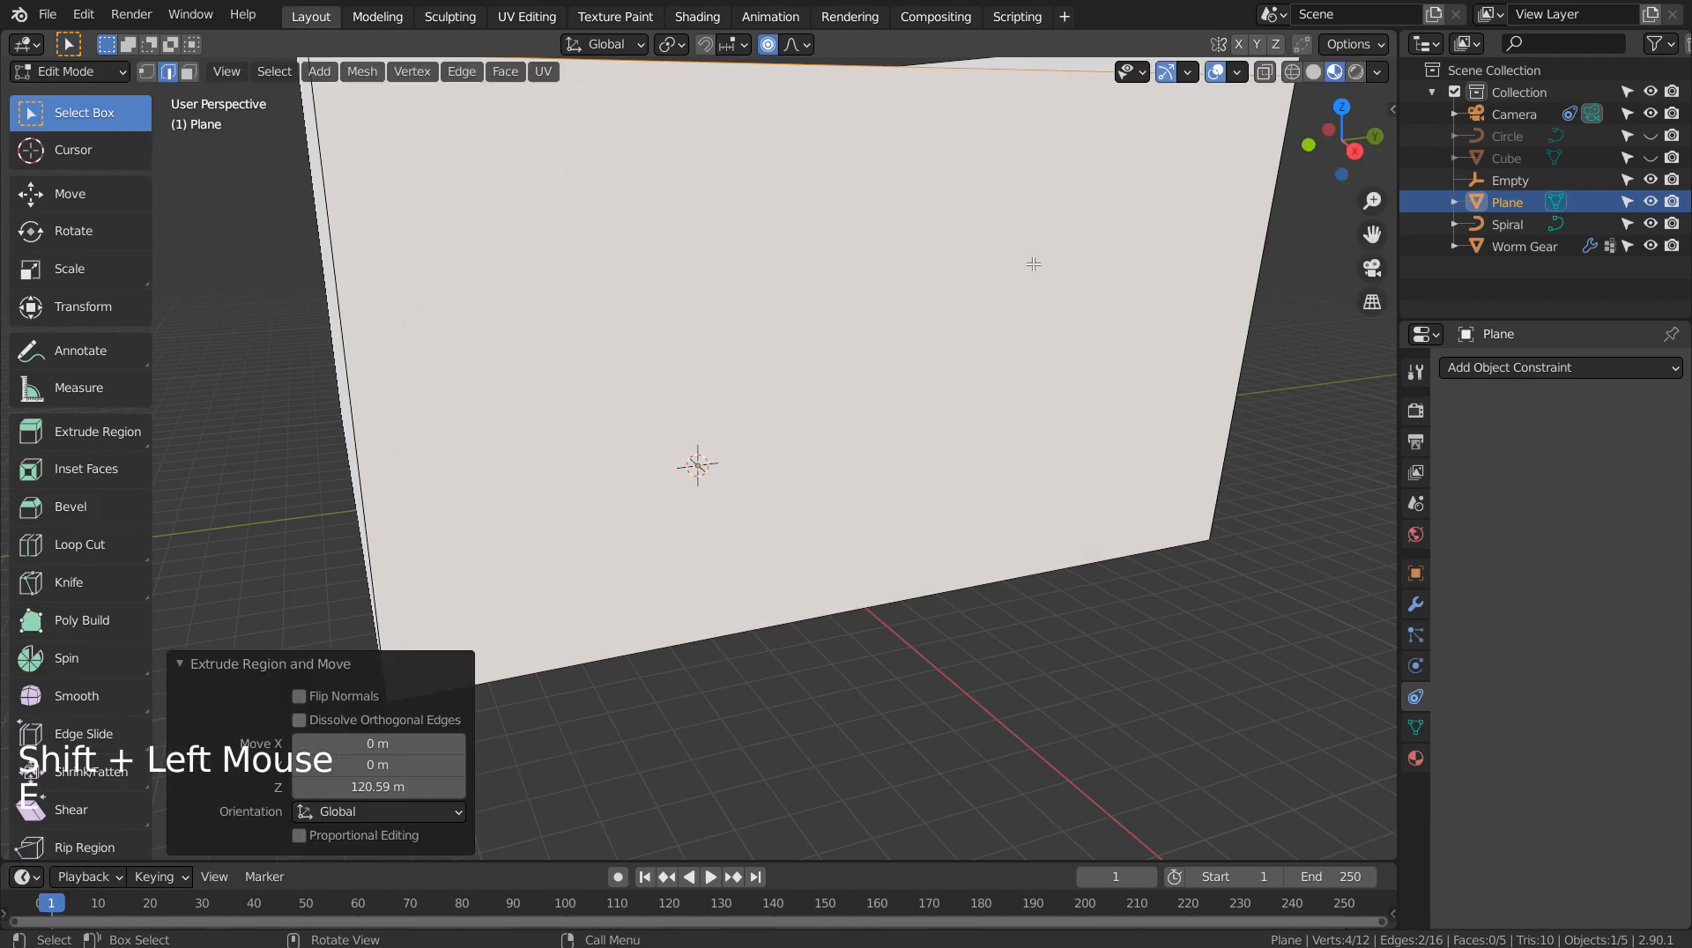
middle_click_drag(1035, 264, 1002, 353)
scroll(970, 445, "up", 1)
key("Tab")
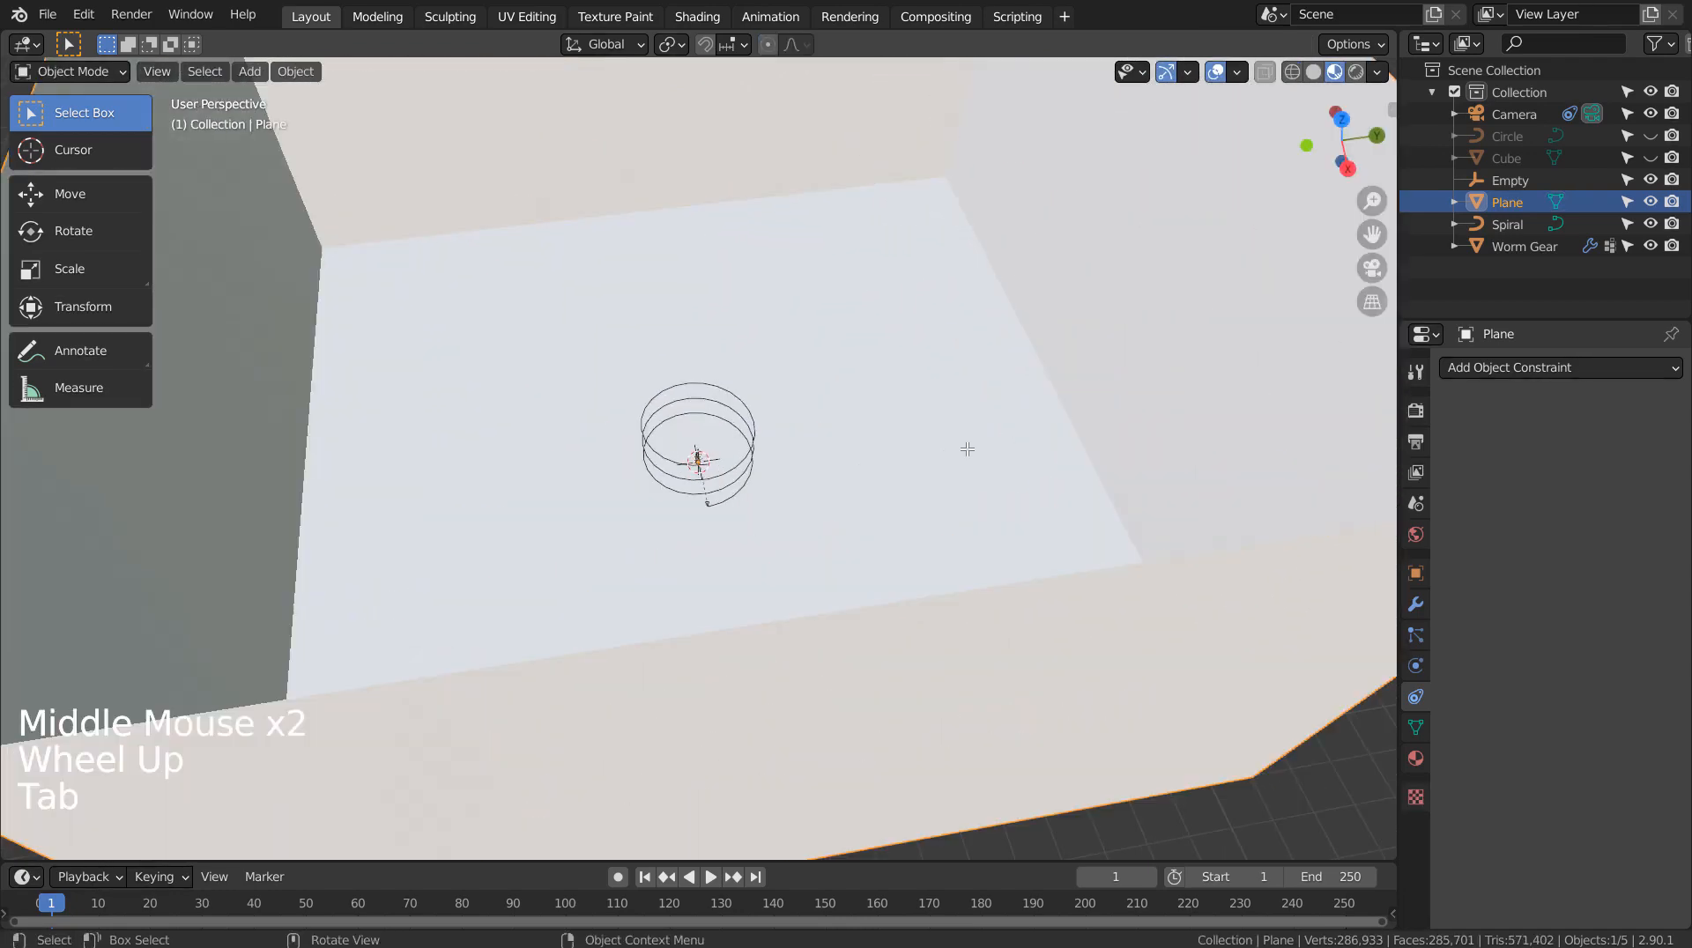
key("KP_0")
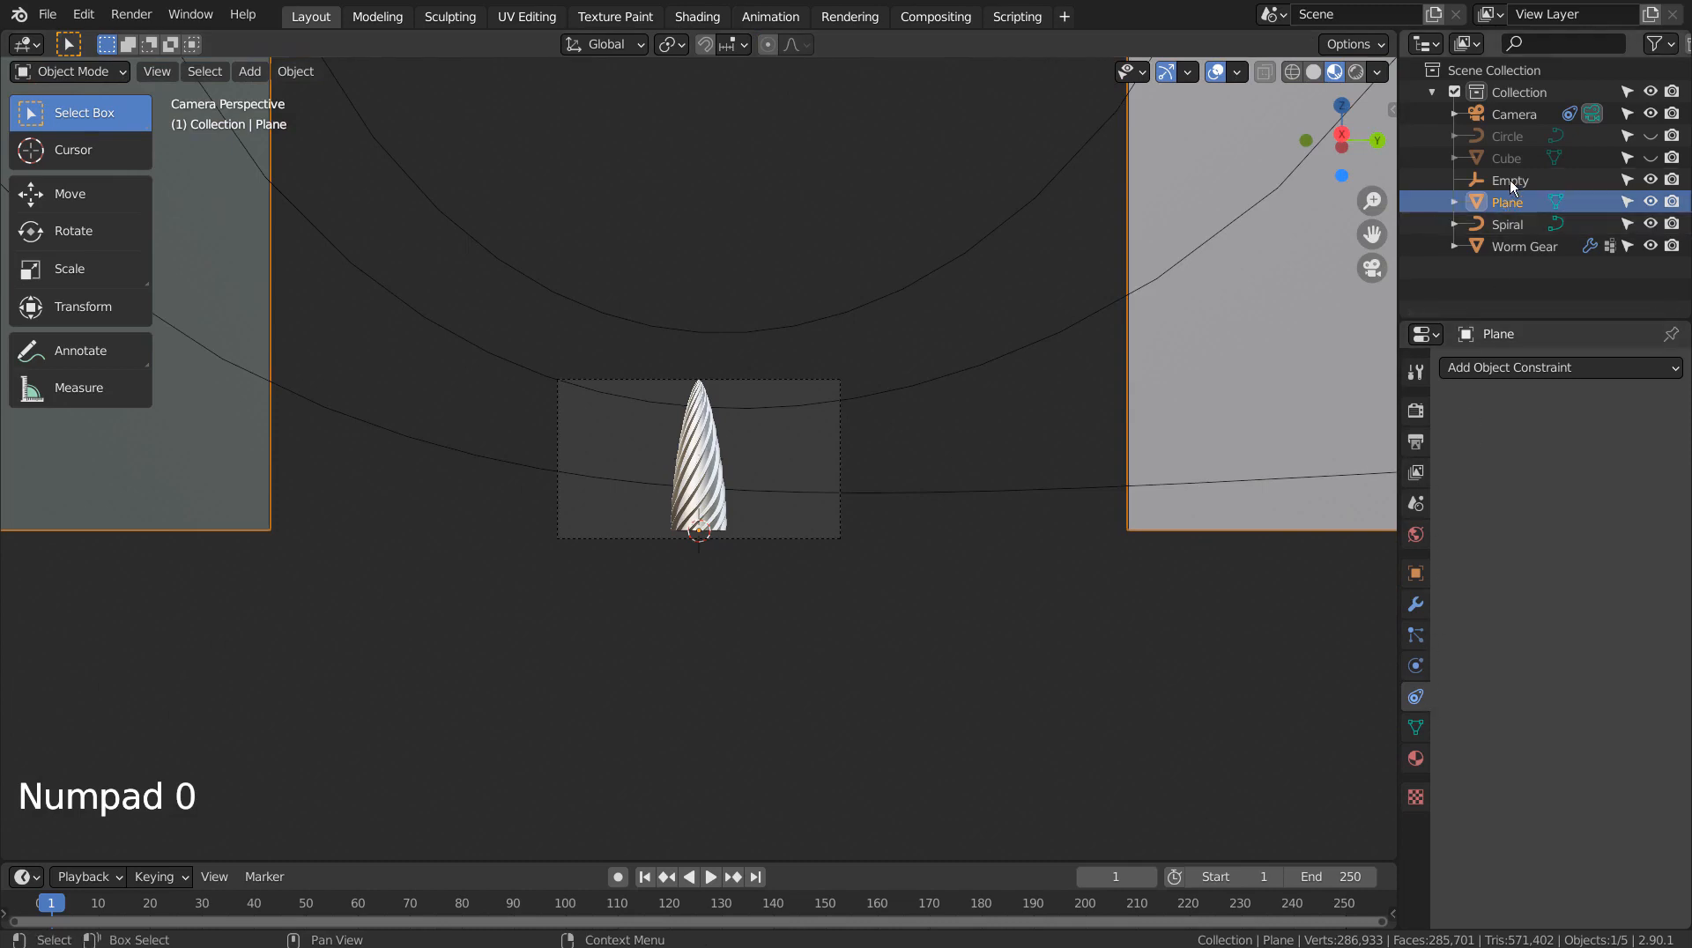
Set the camera's Clip End to 11111 m
left_click(1510, 120)
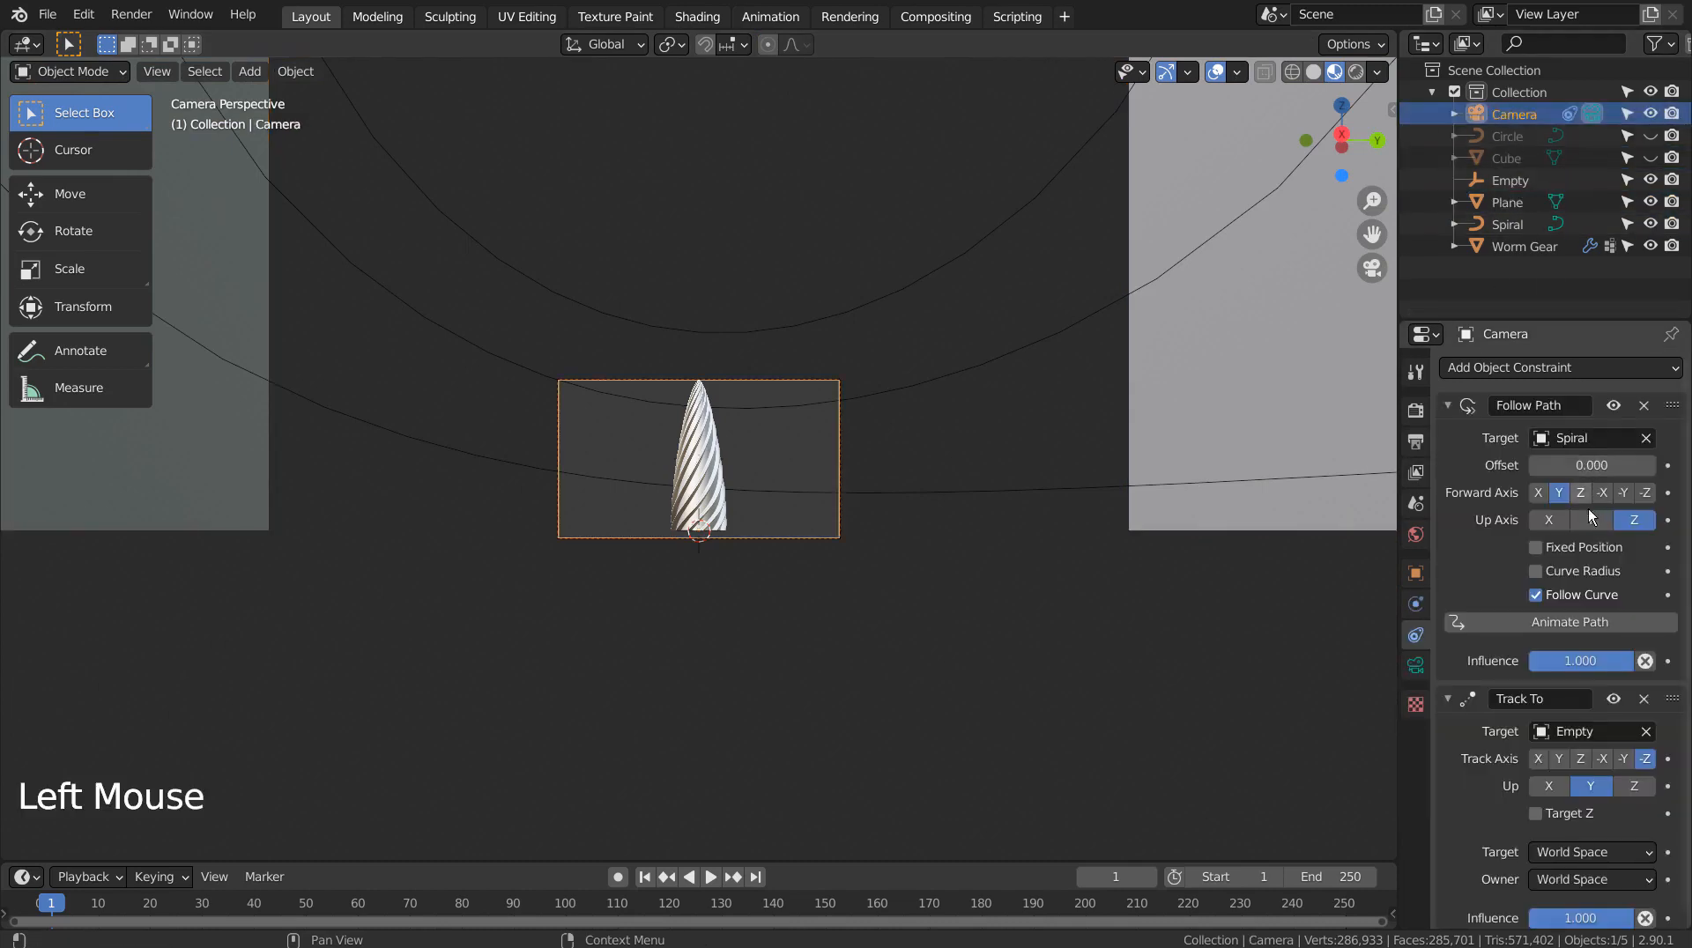
left_click(1416, 665)
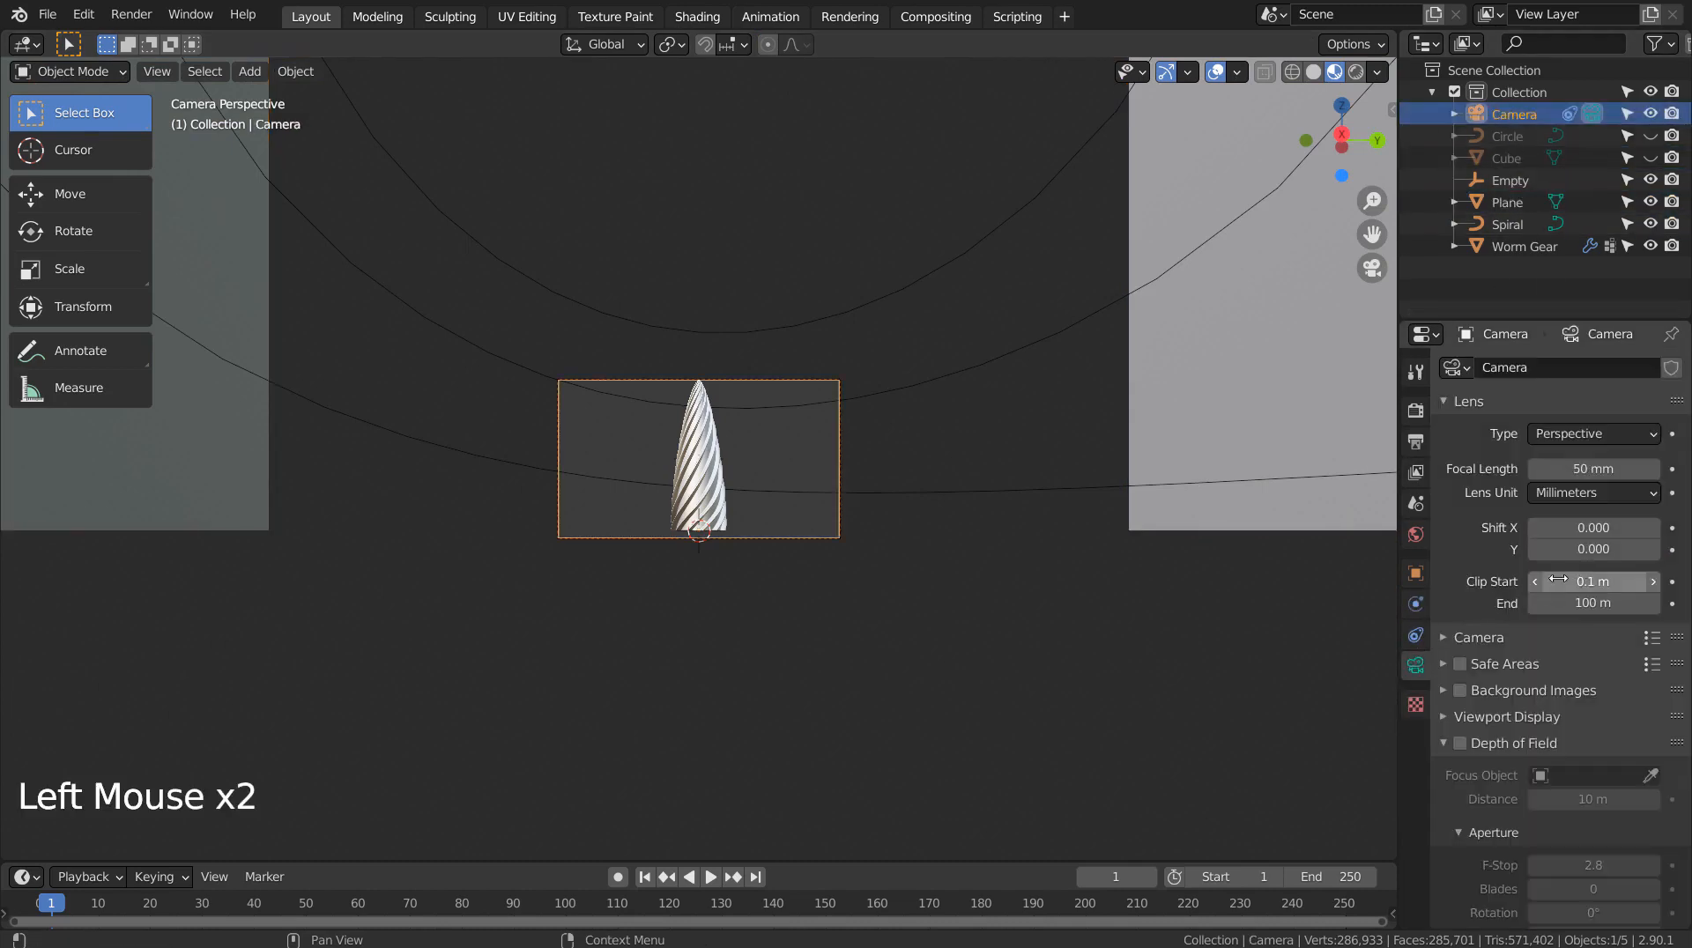
double_click(1595, 604)
type("11111")
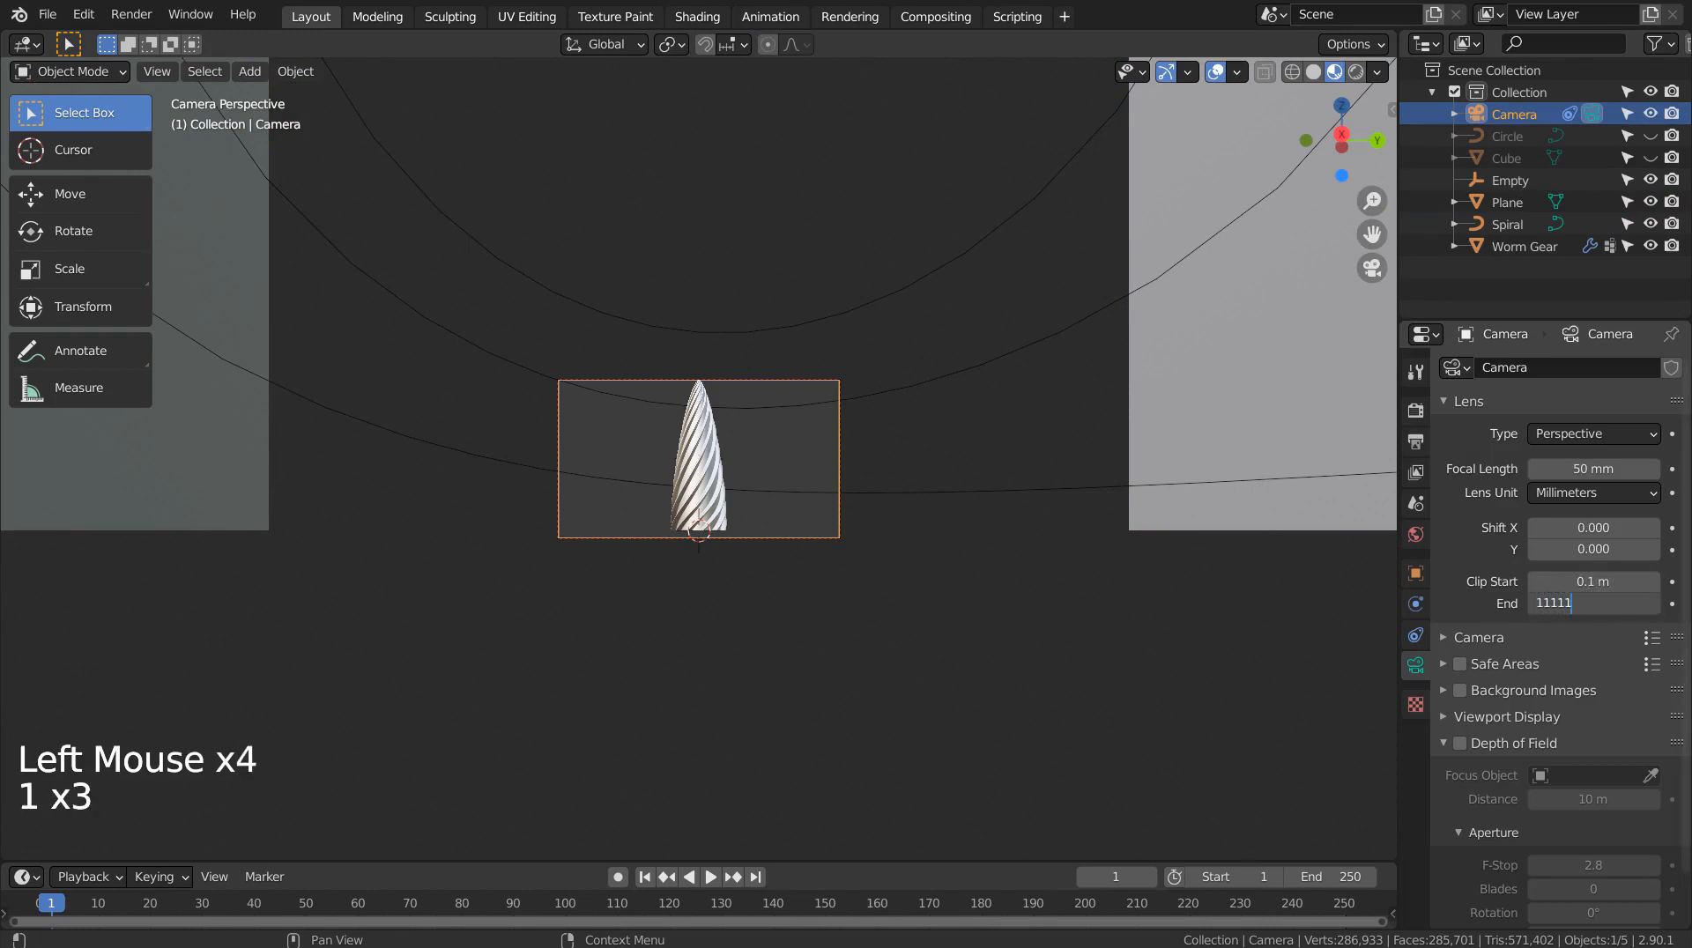
key("Return")
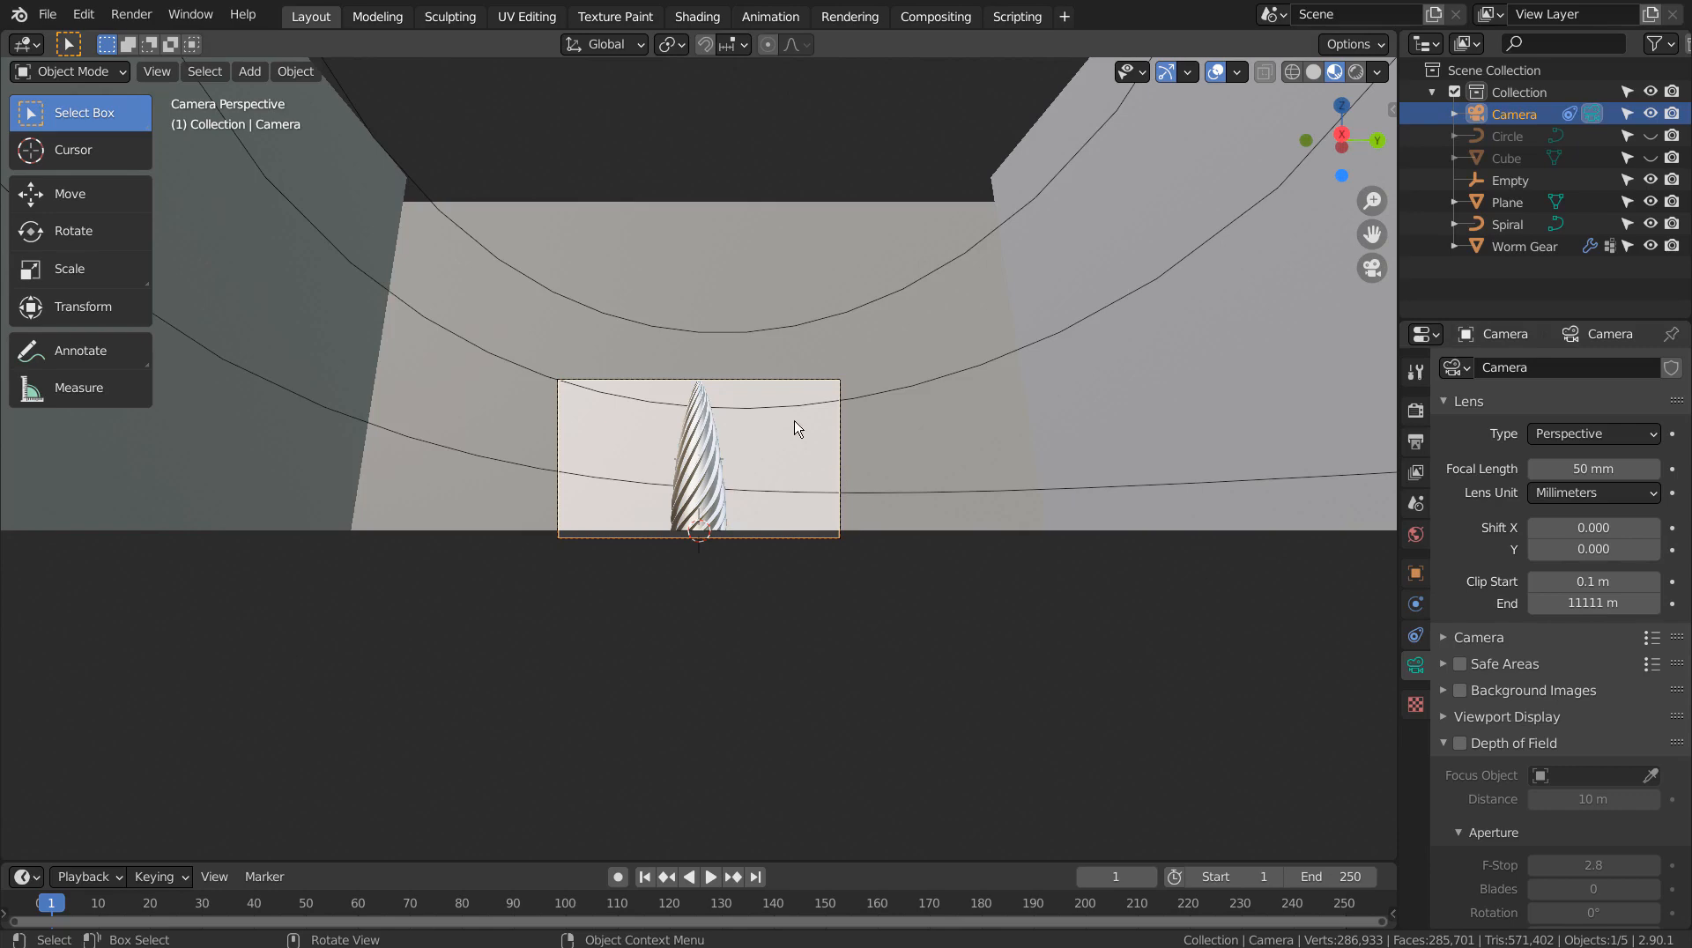
Play the camera animation preview, then stop and rewind to frame 1
left_click(731, 877)
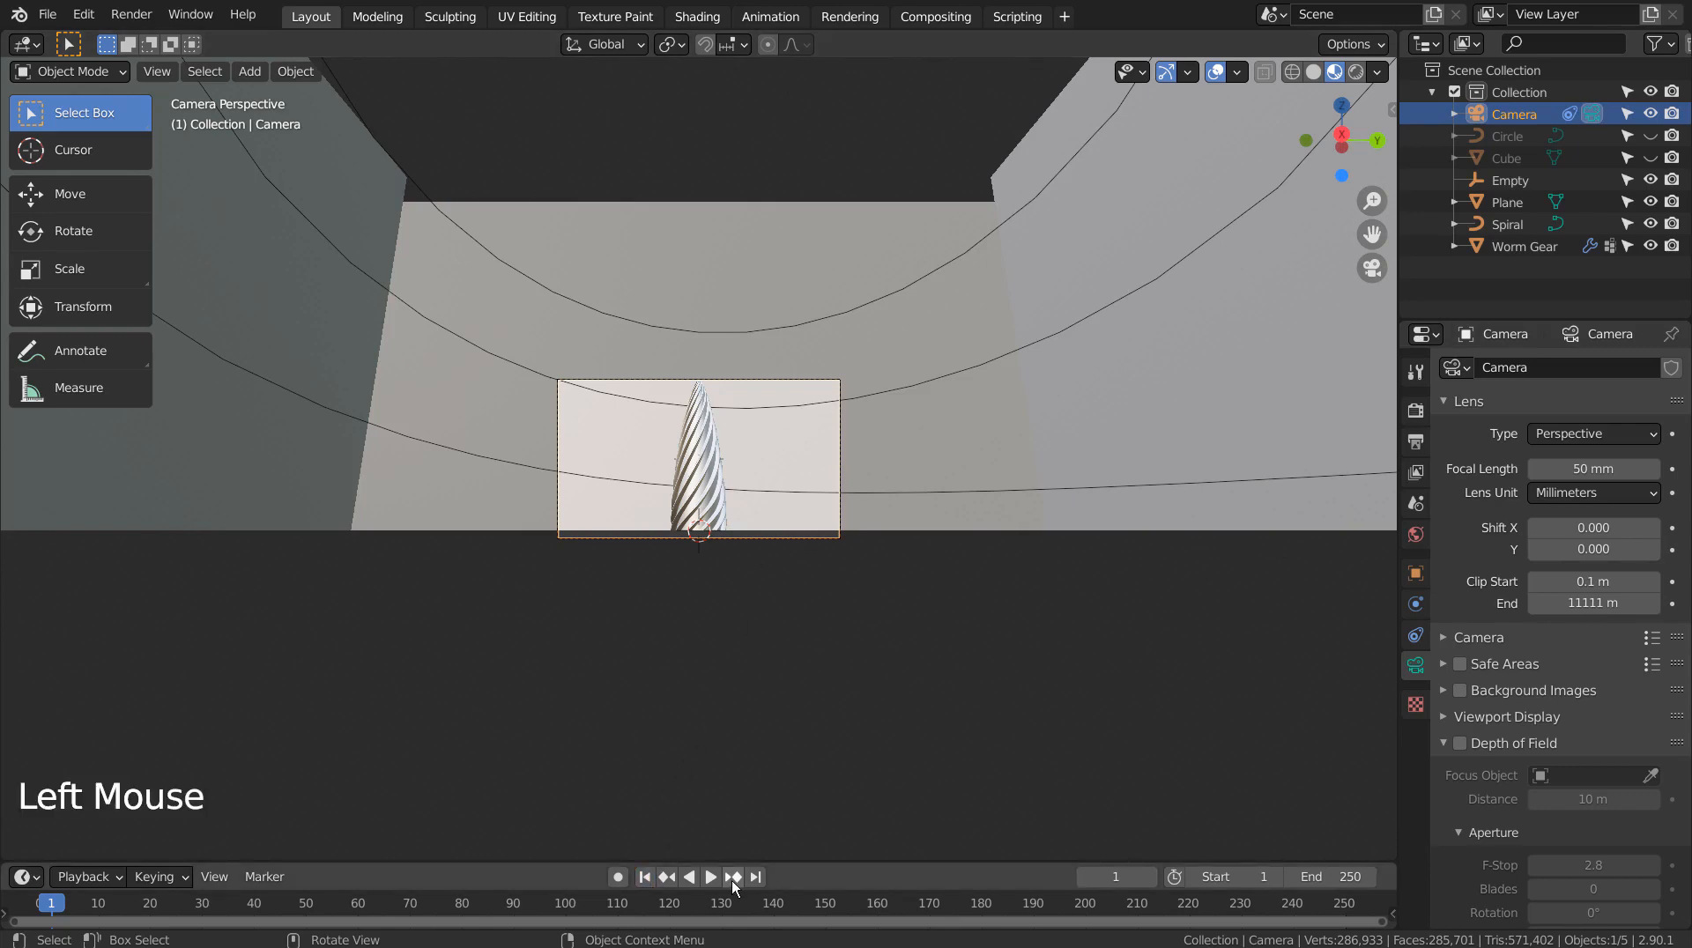
key("KP_0")
key("KP_0")
scroll(774, 513, "up", 7)
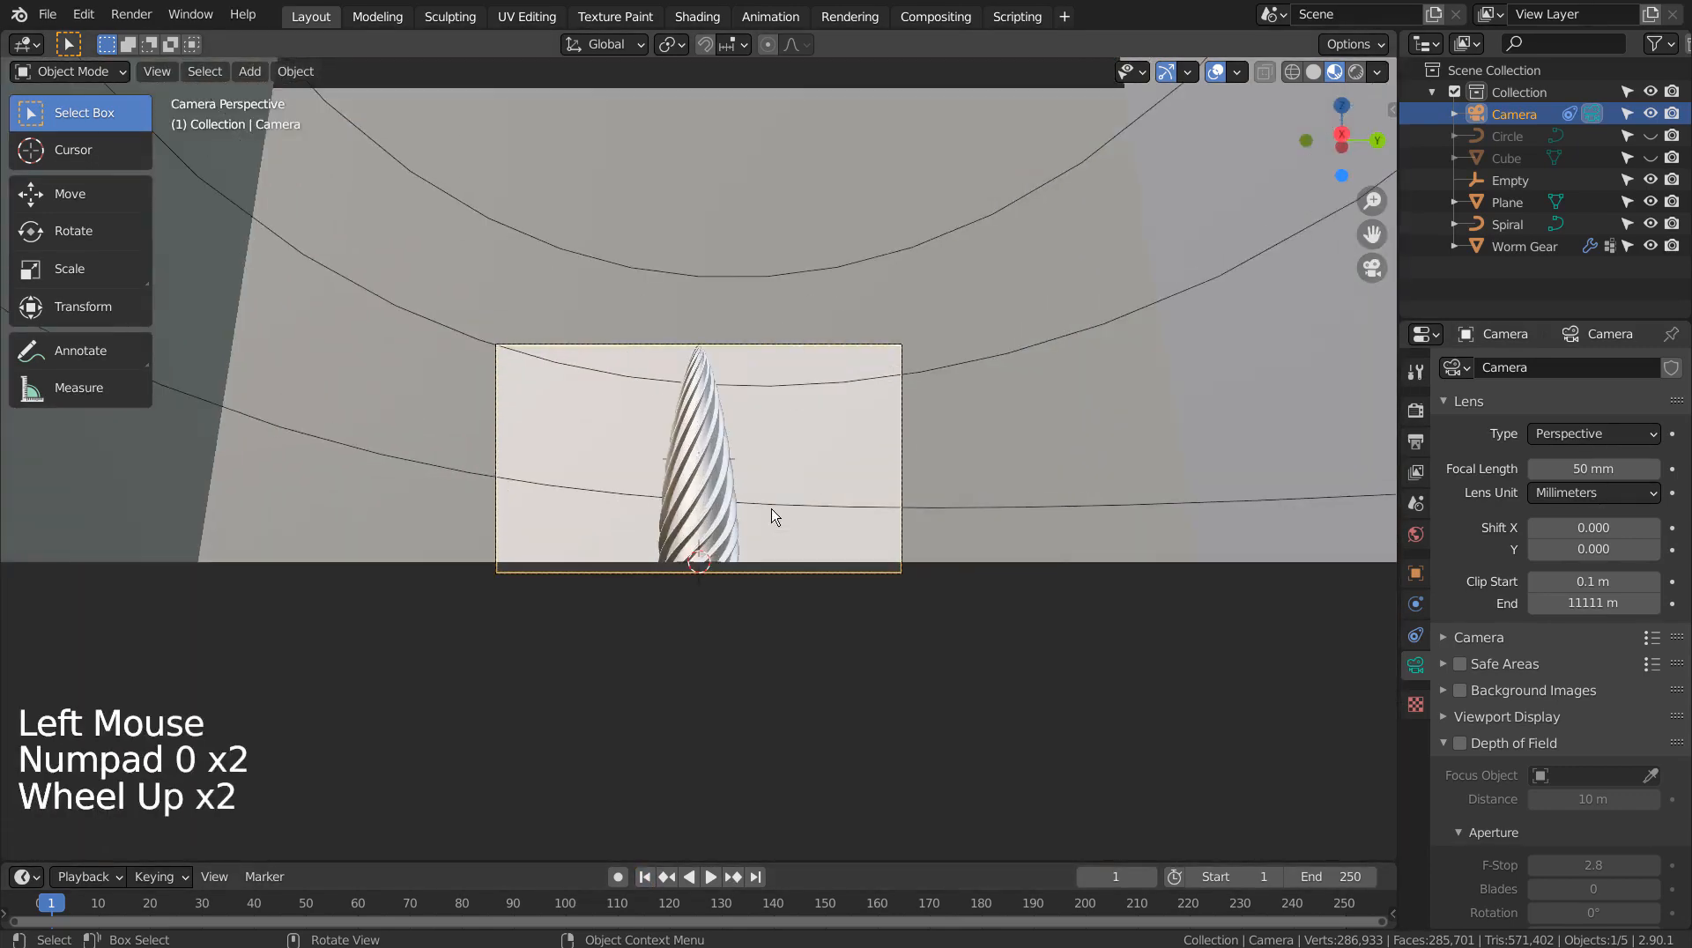
left_click(715, 883)
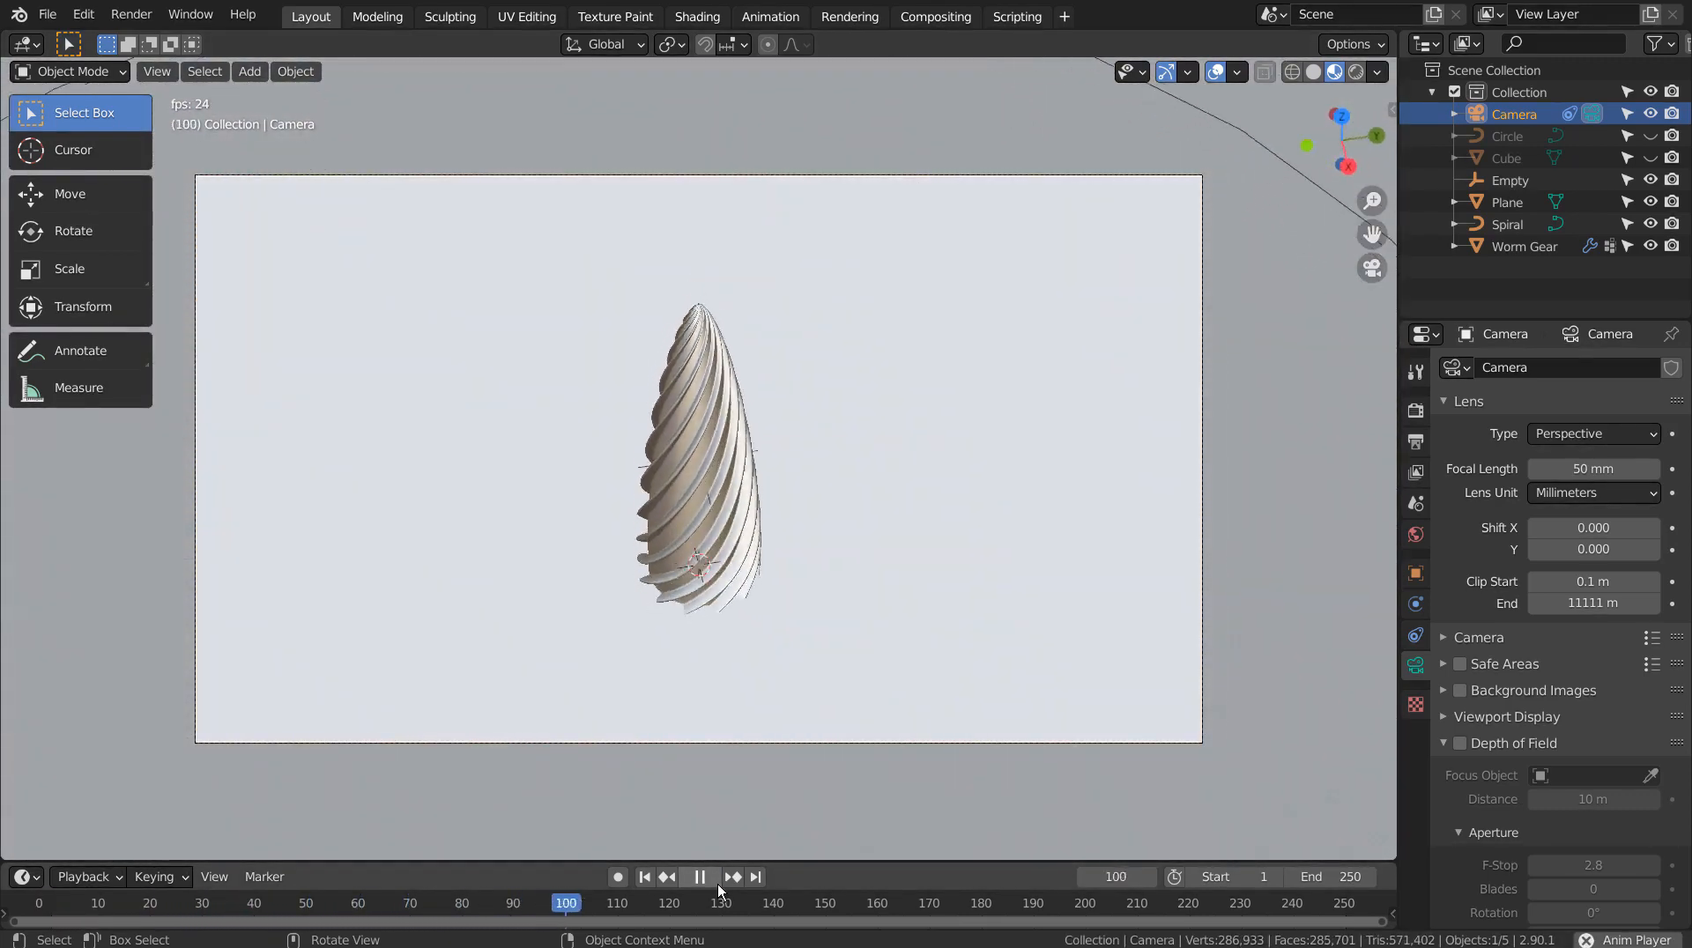
left_click(718, 885)
left_click(647, 879)
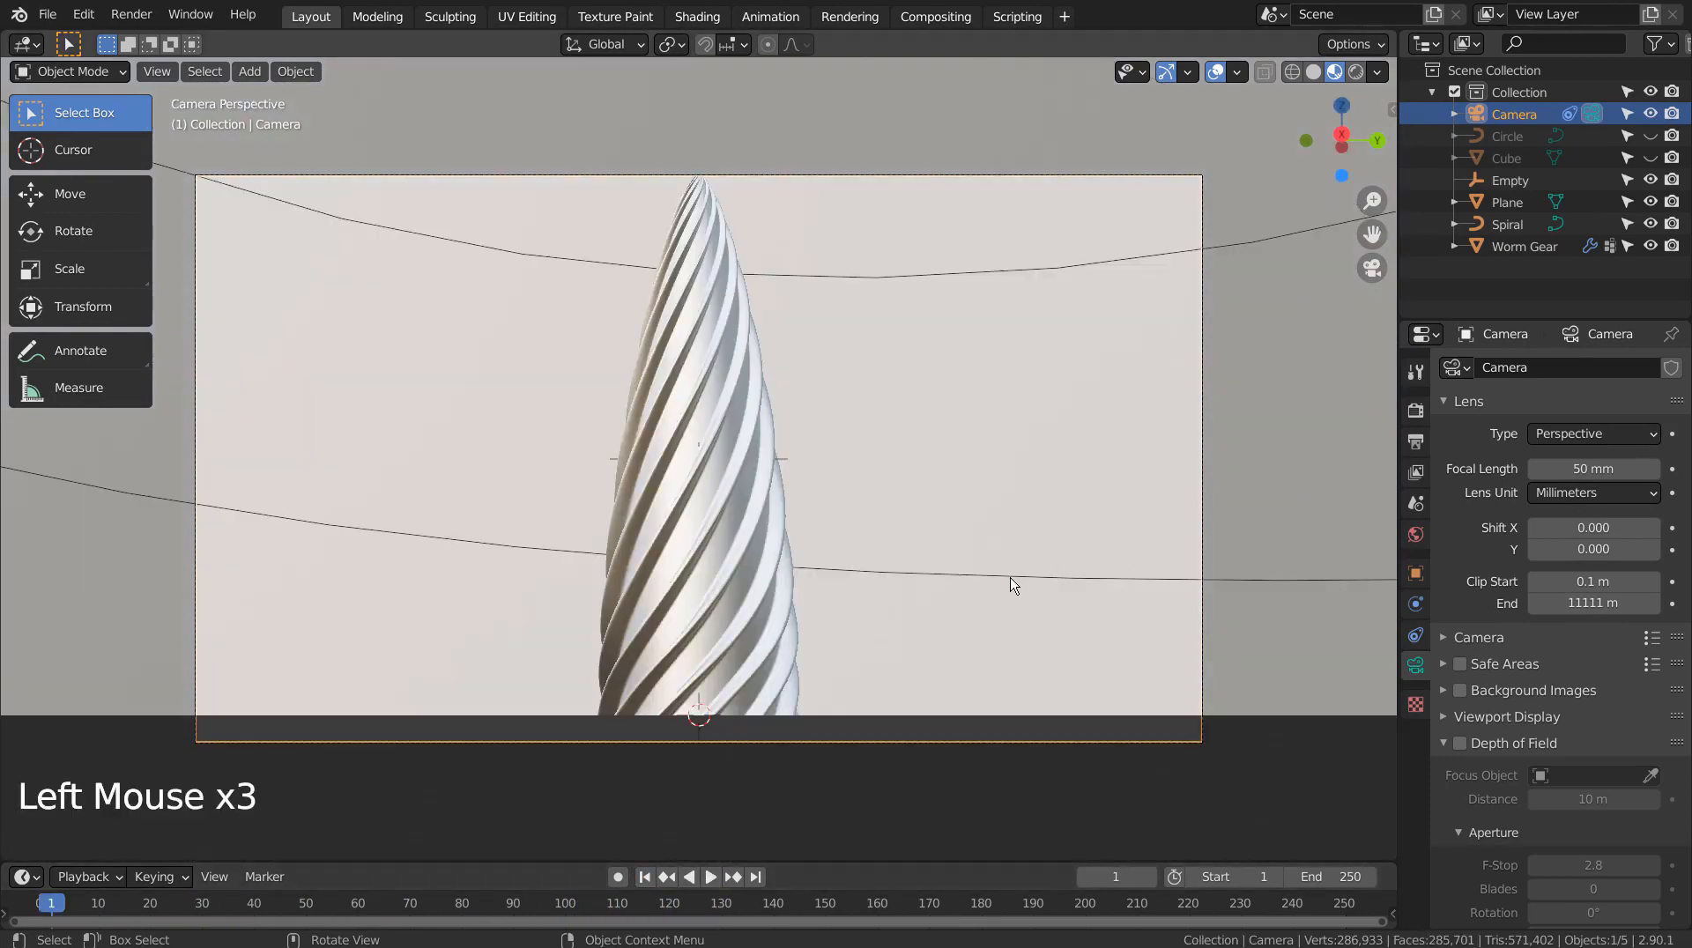
left_click(1011, 579)
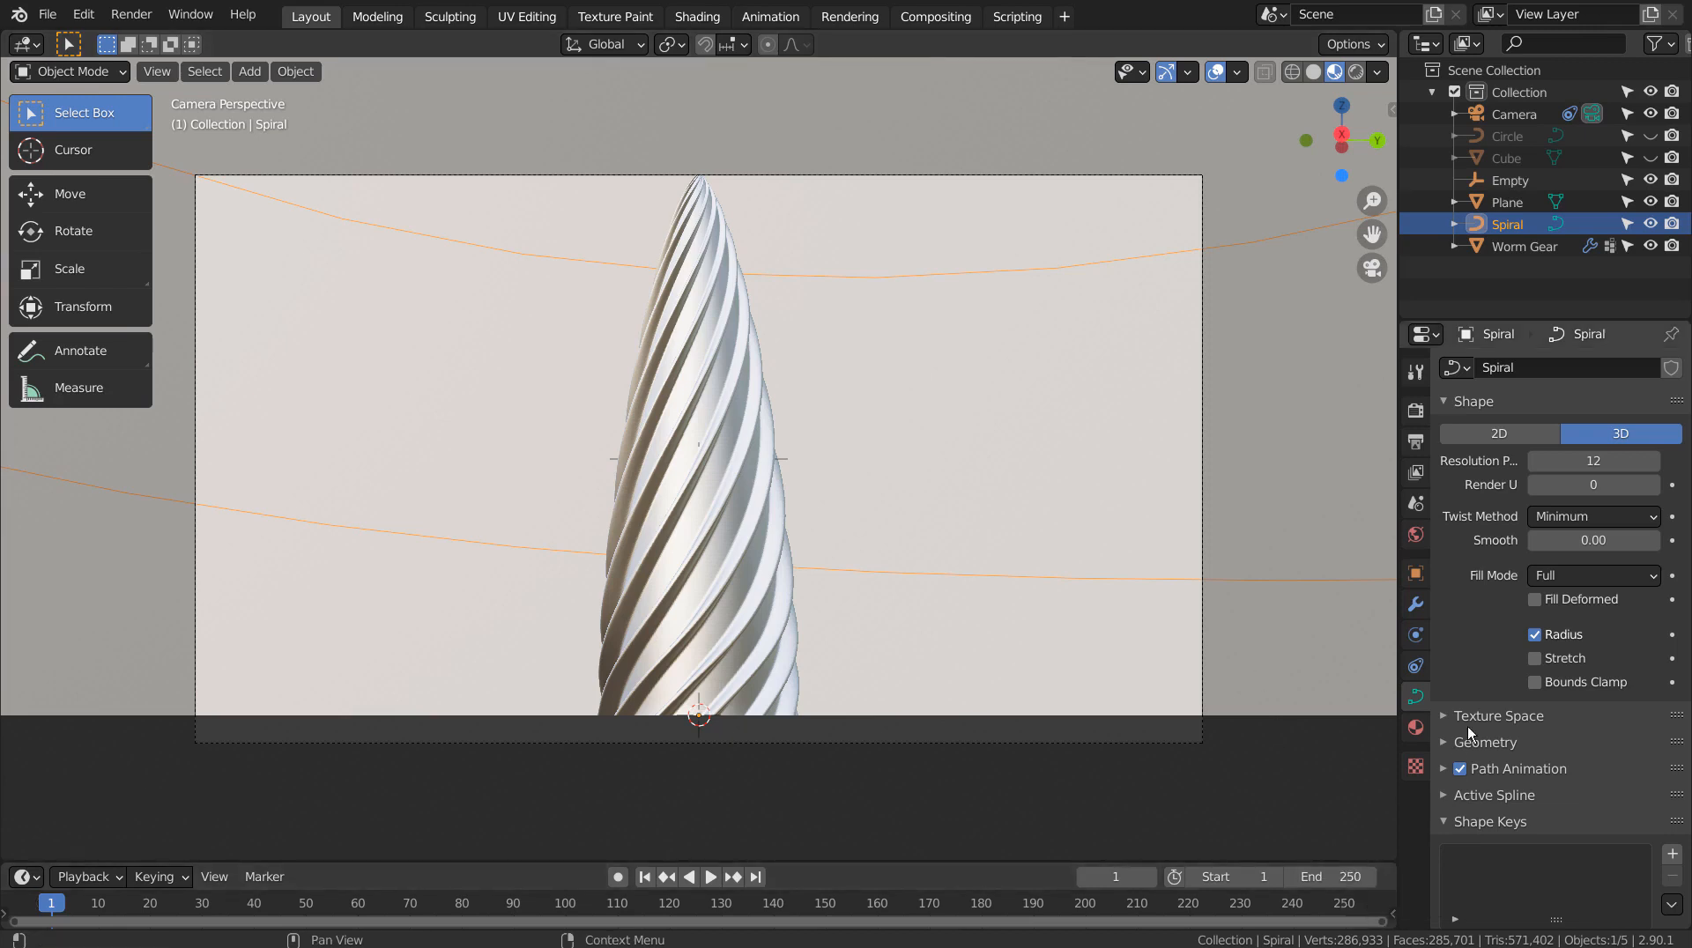
Set the Spiral's Path Animation frames to 250 and preview it, rewinding to frame 1
left_click(1442, 769)
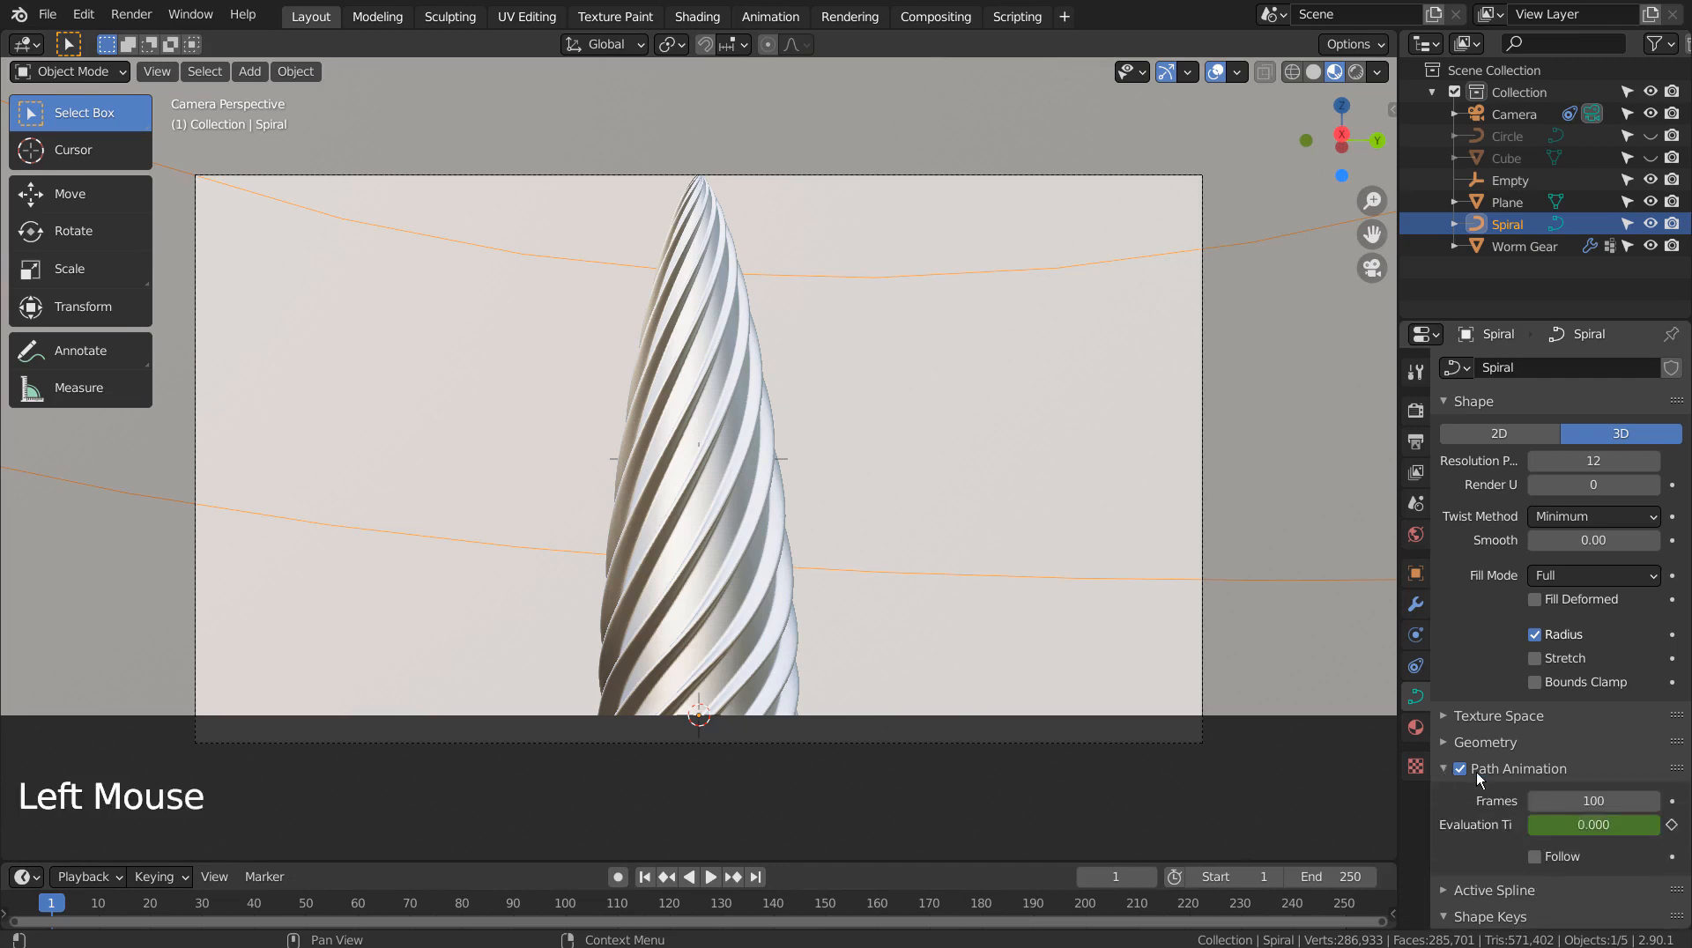
scroll(1480, 767, "down", 3)
left_click_drag(1587, 695, 1601, 694)
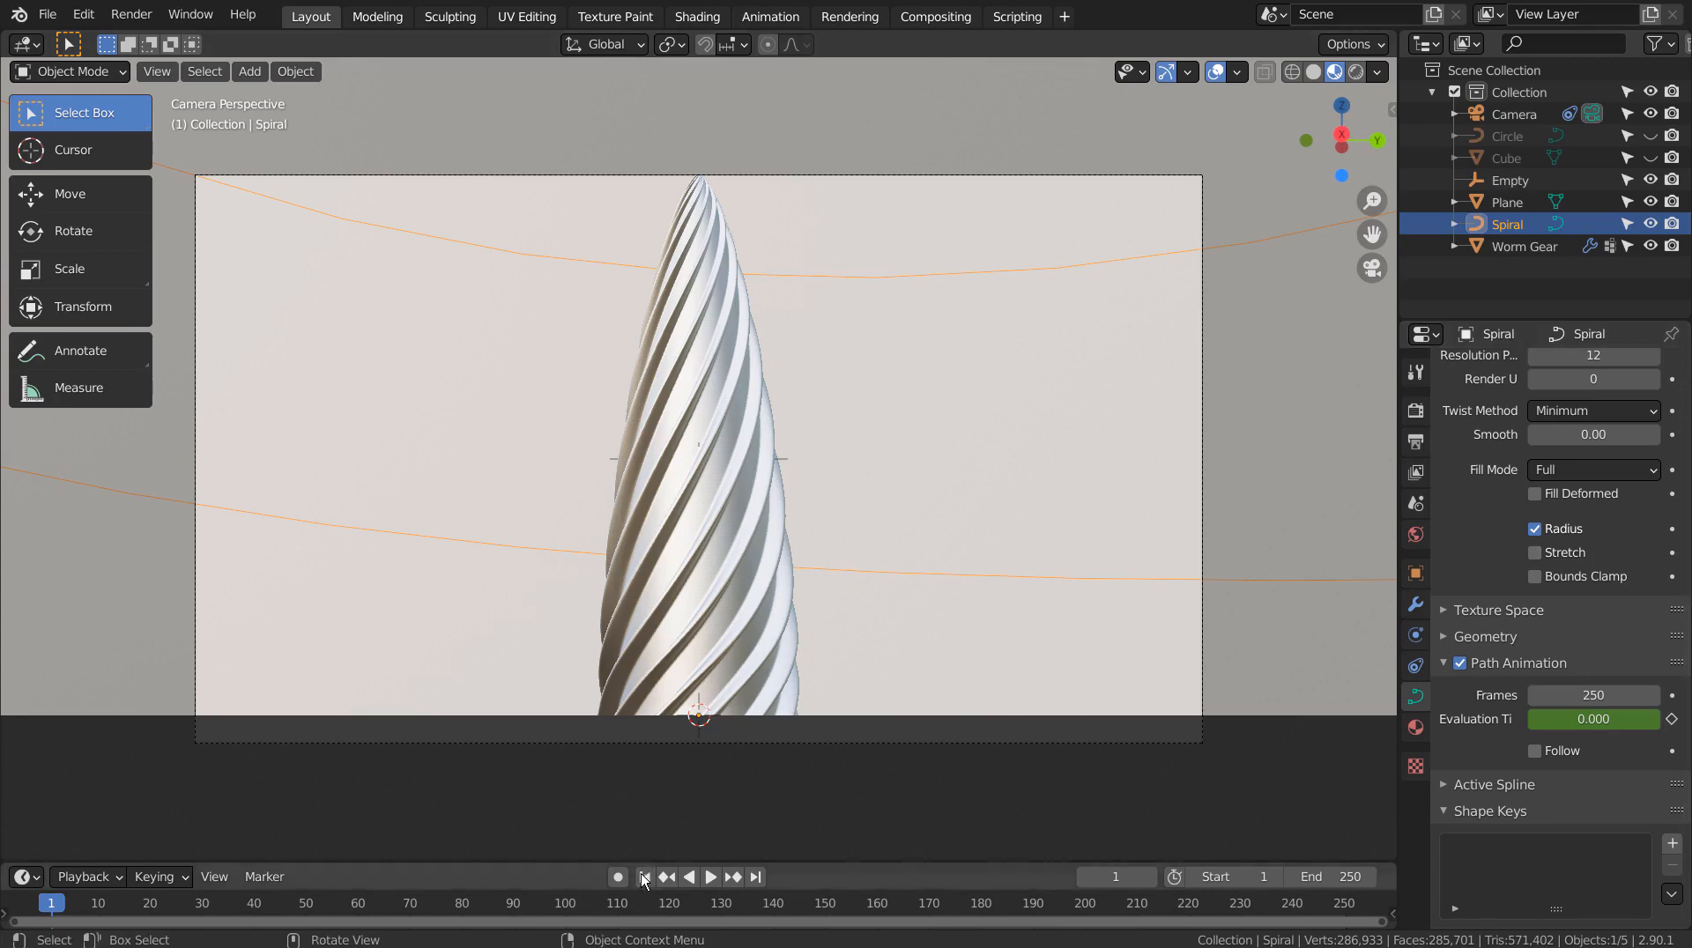
left_click(706, 876)
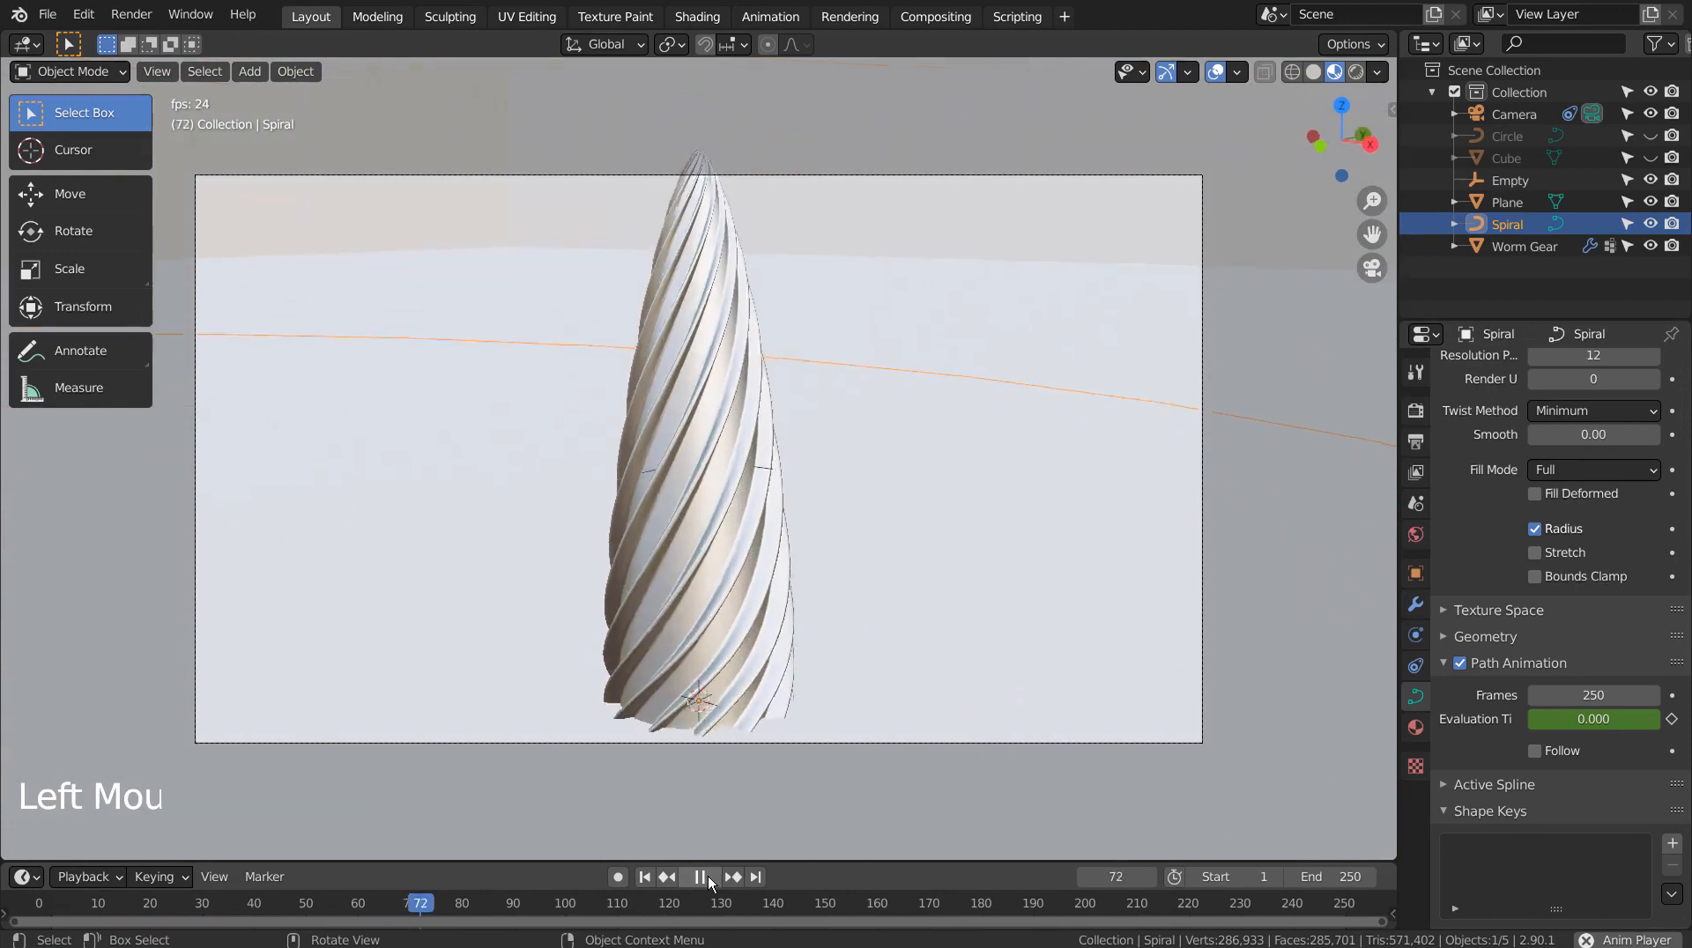
left_click(707, 878)
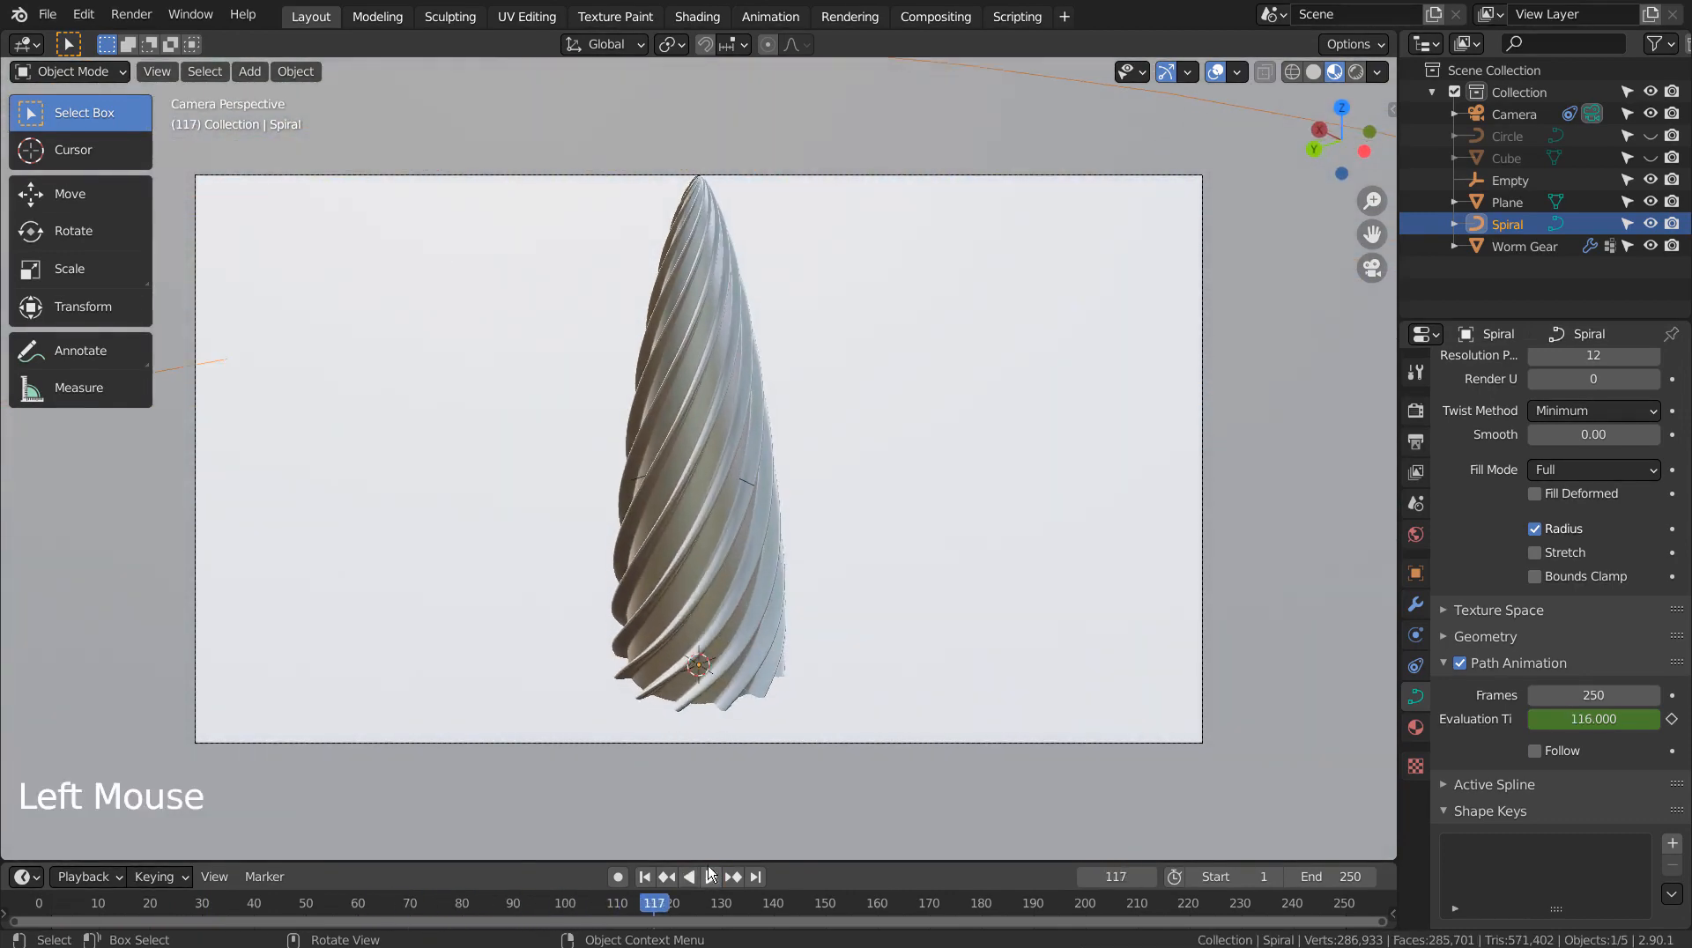
left_click(644, 877)
left_click(726, 657)
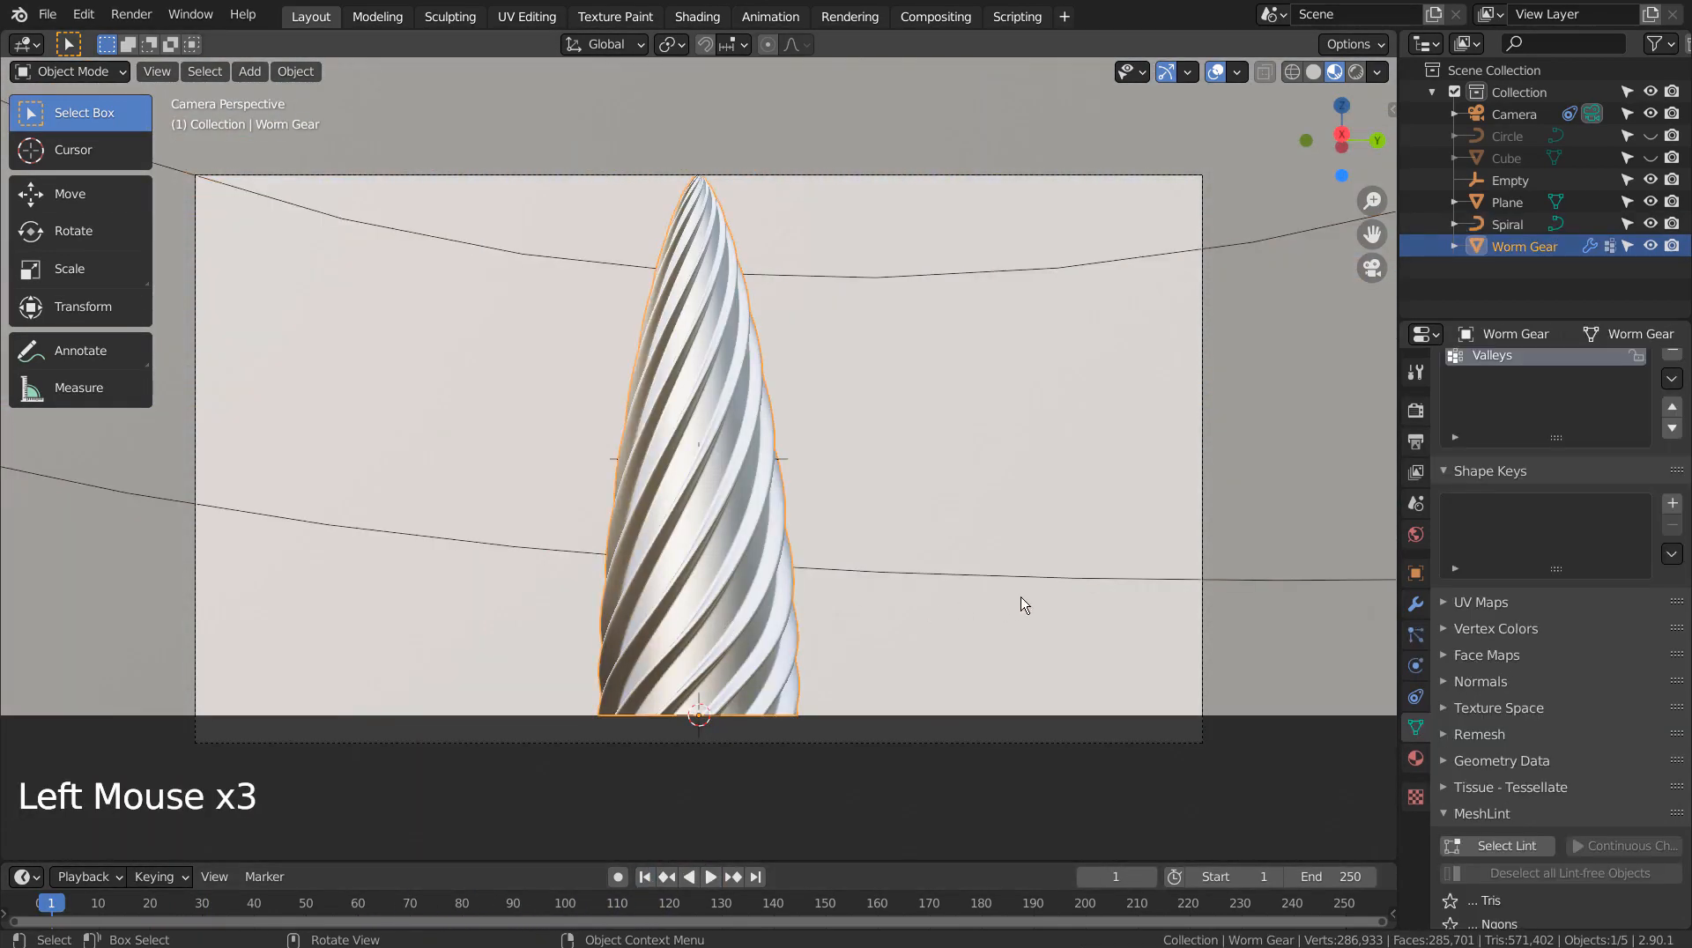
Scale the worm gear spire to 0.758 and play the animation to check the orbit
key("s")
left_click(939, 608)
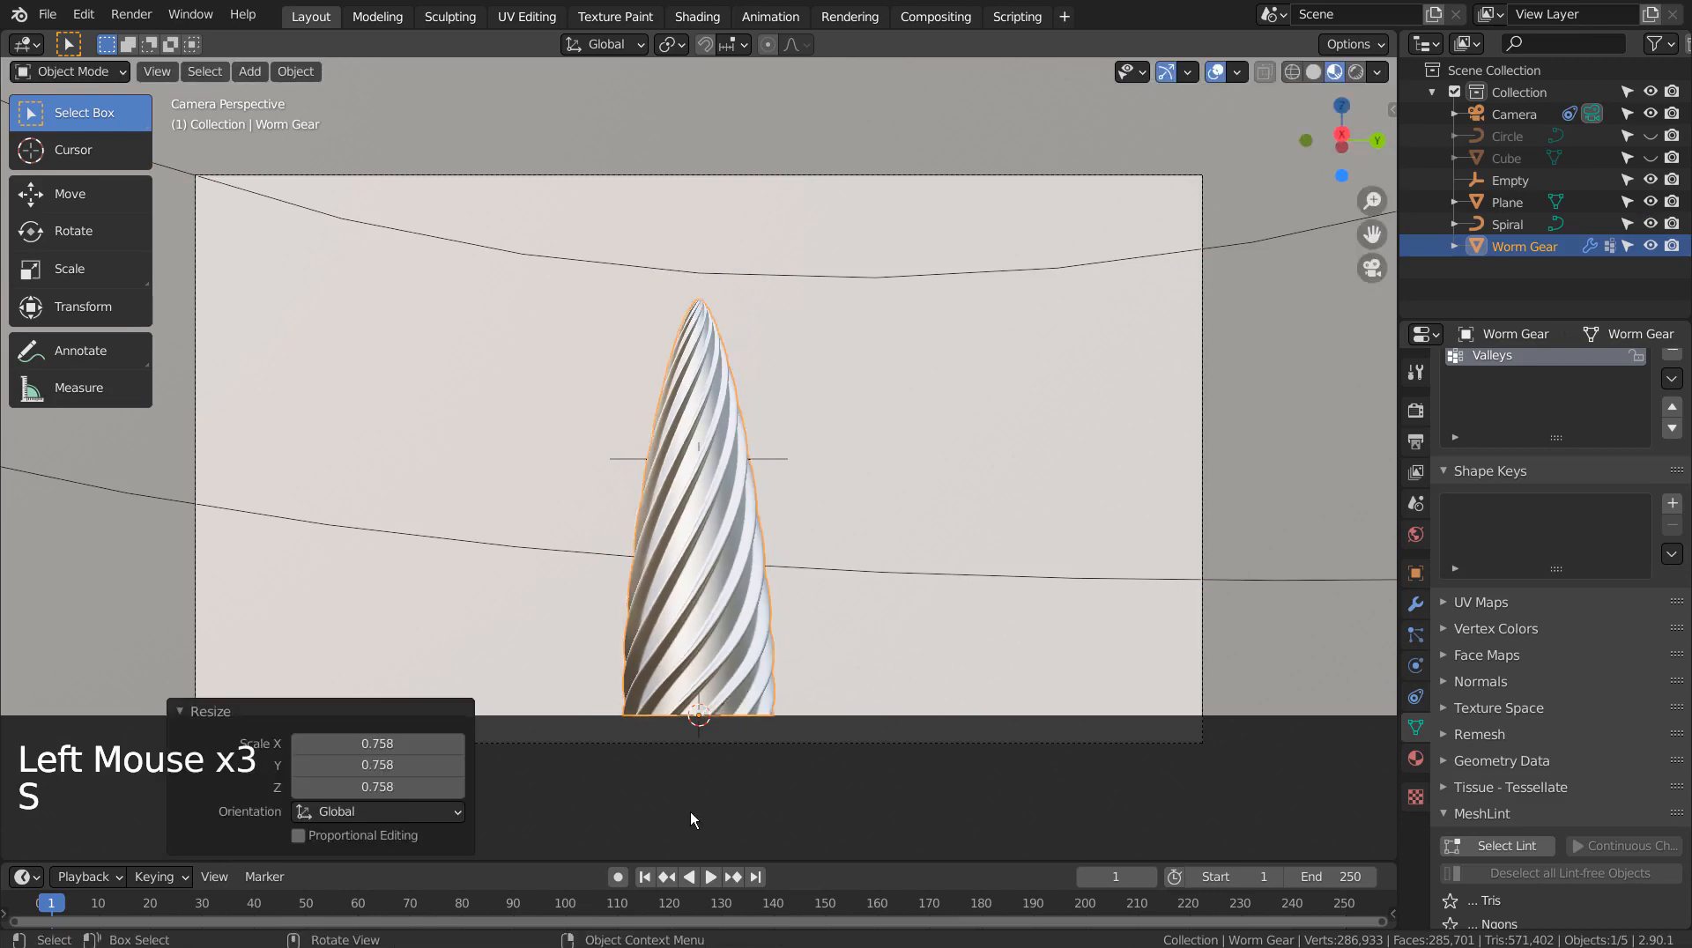
left_click(644, 877)
left_click(707, 877)
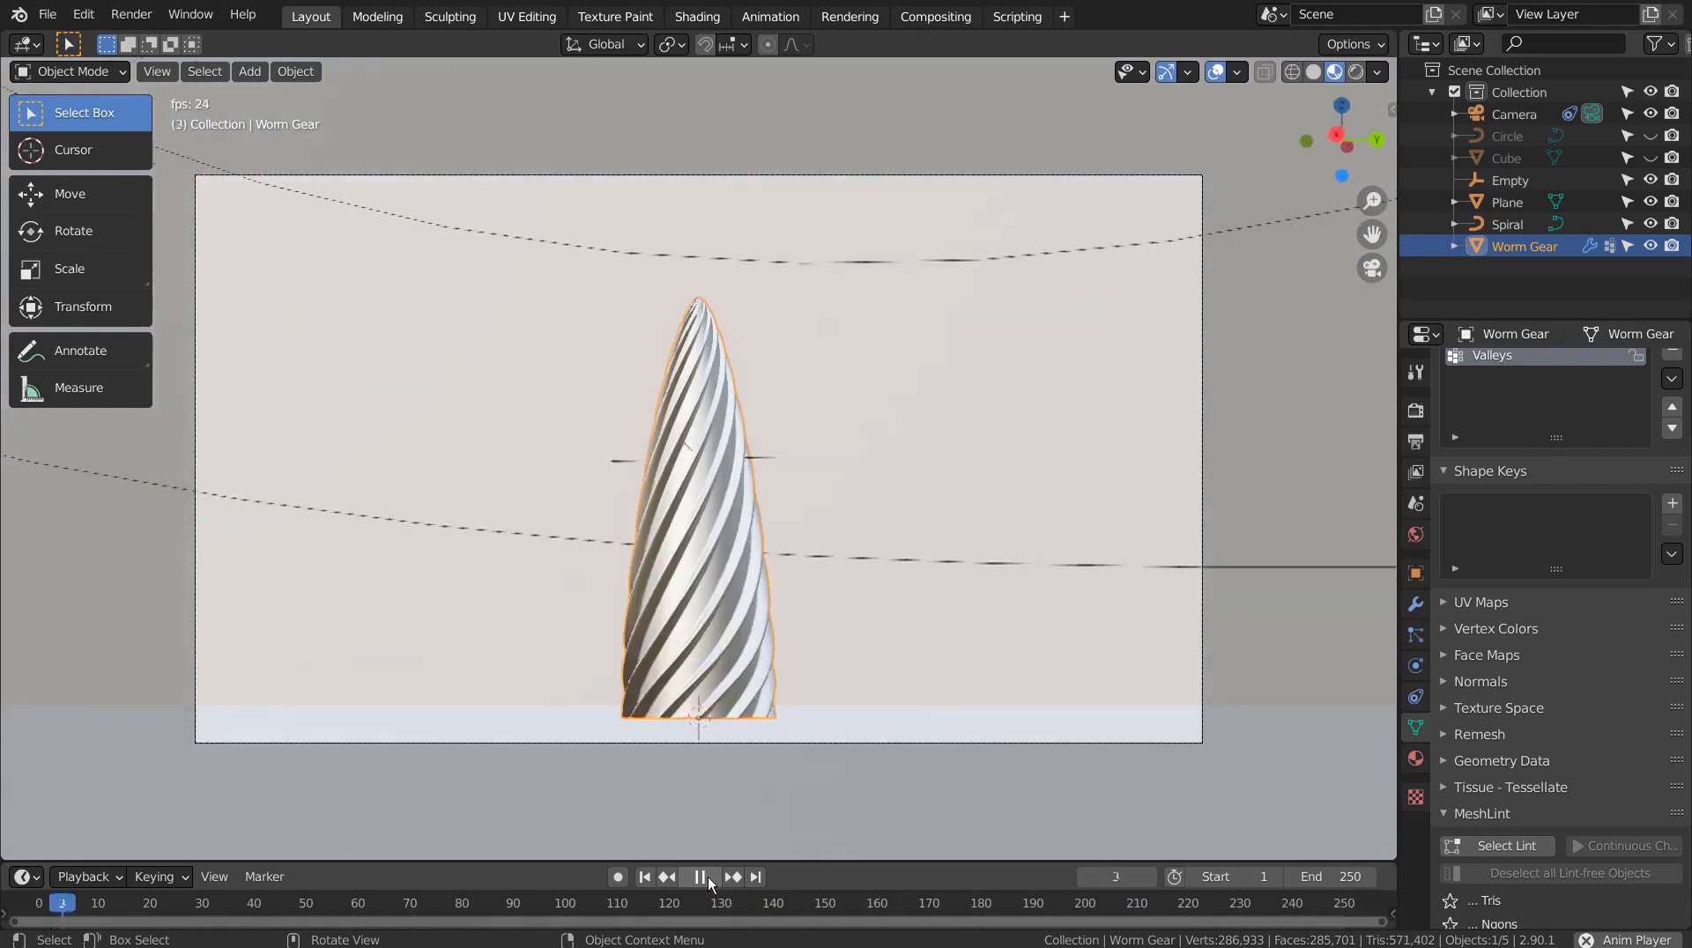
left_click(708, 878)
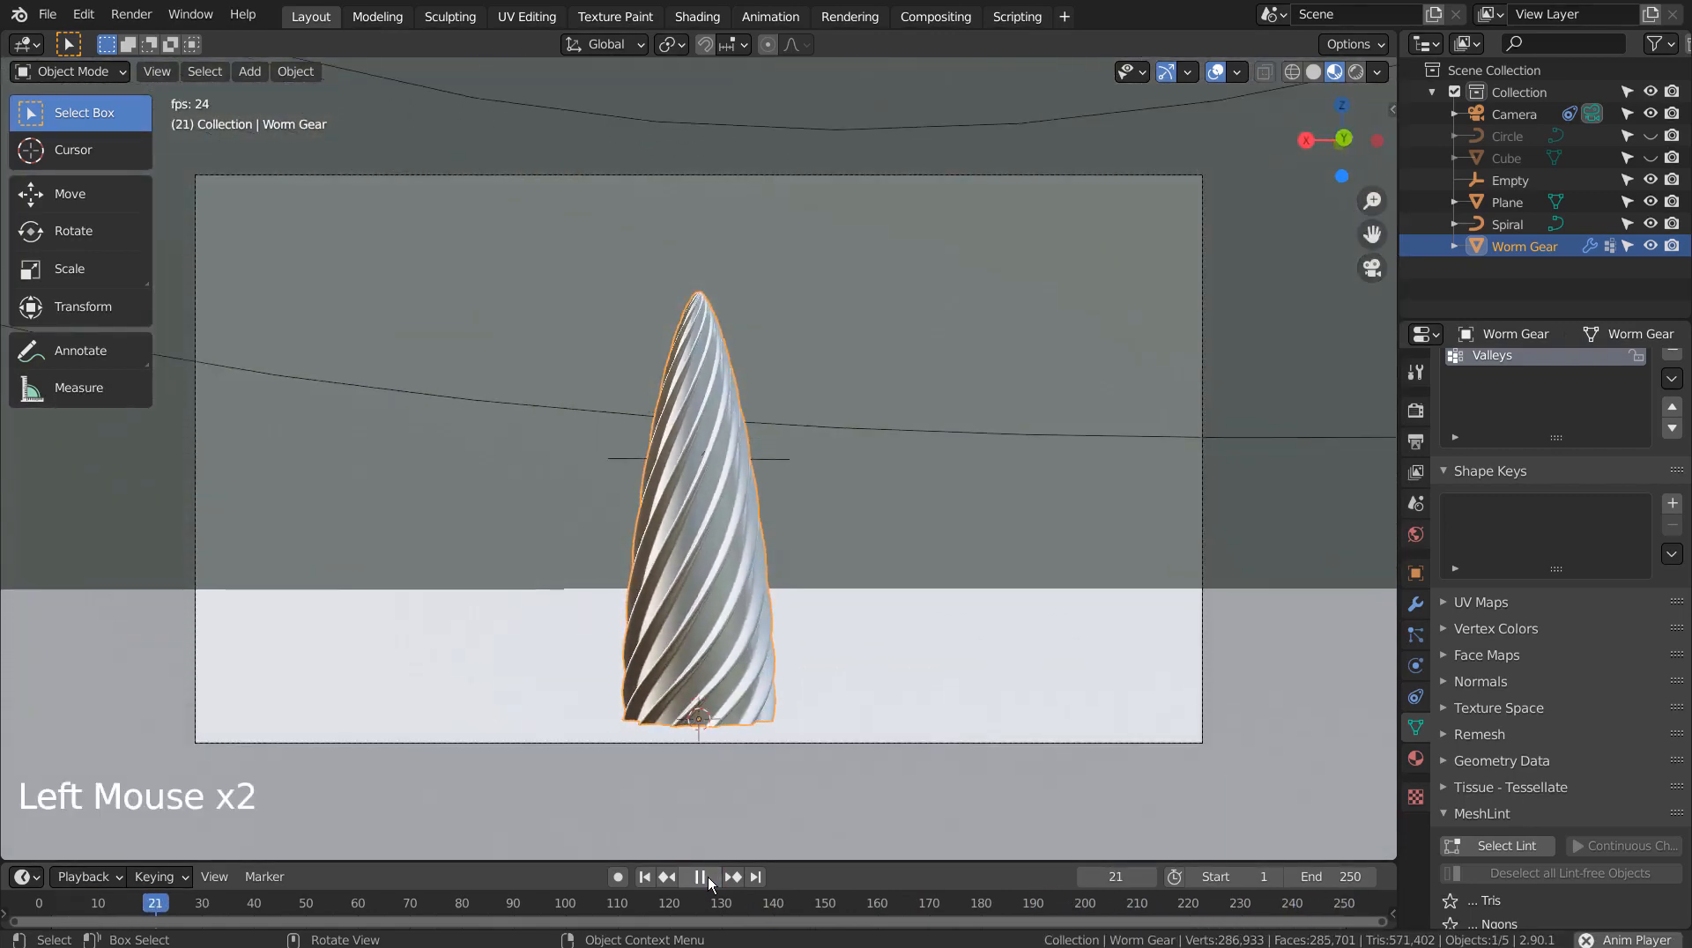